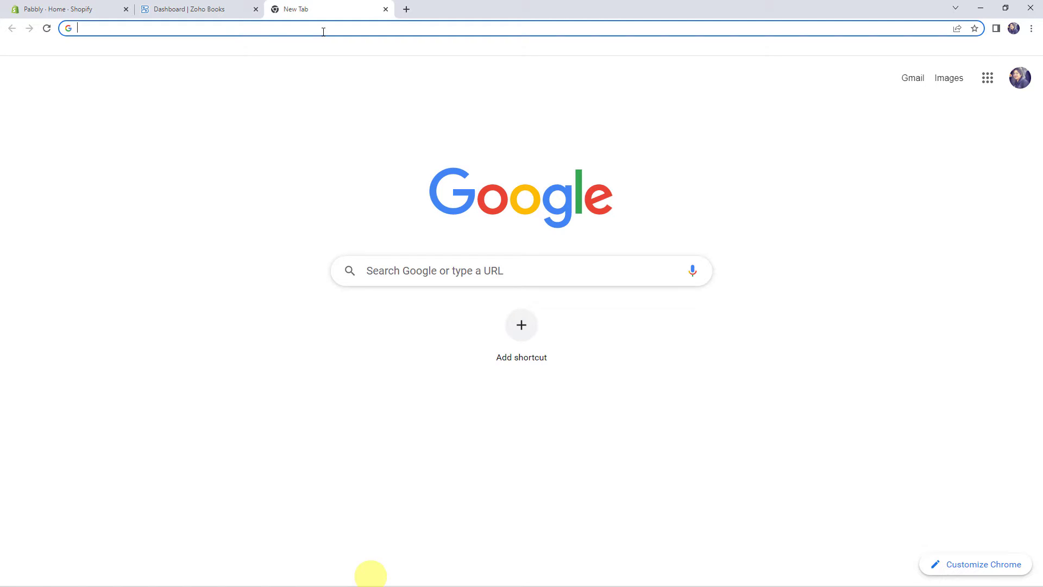
Load the Pabbly website and open the Pabbly Connect product page
type("pabbly.com")
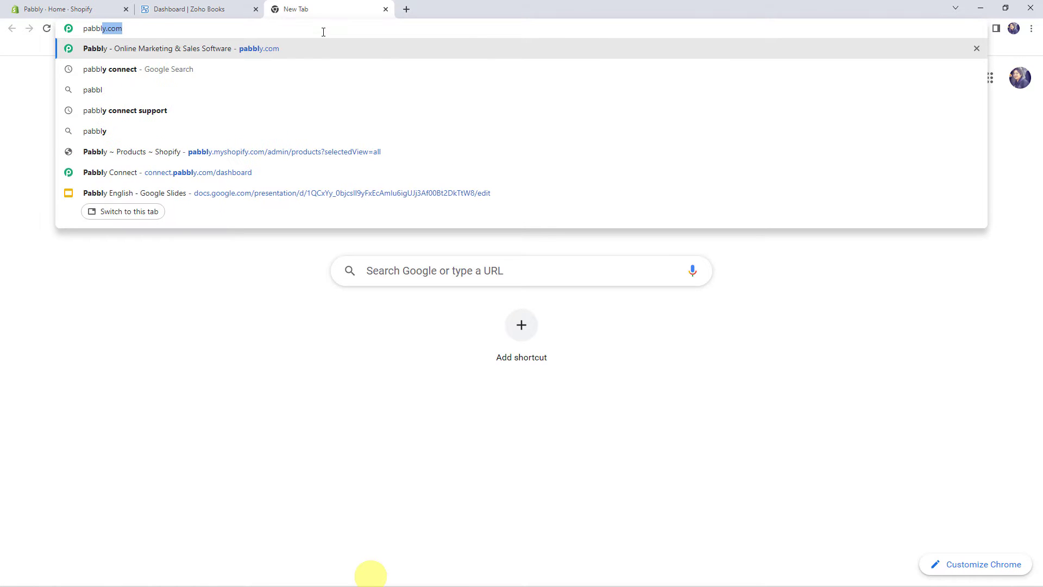
key("Return")
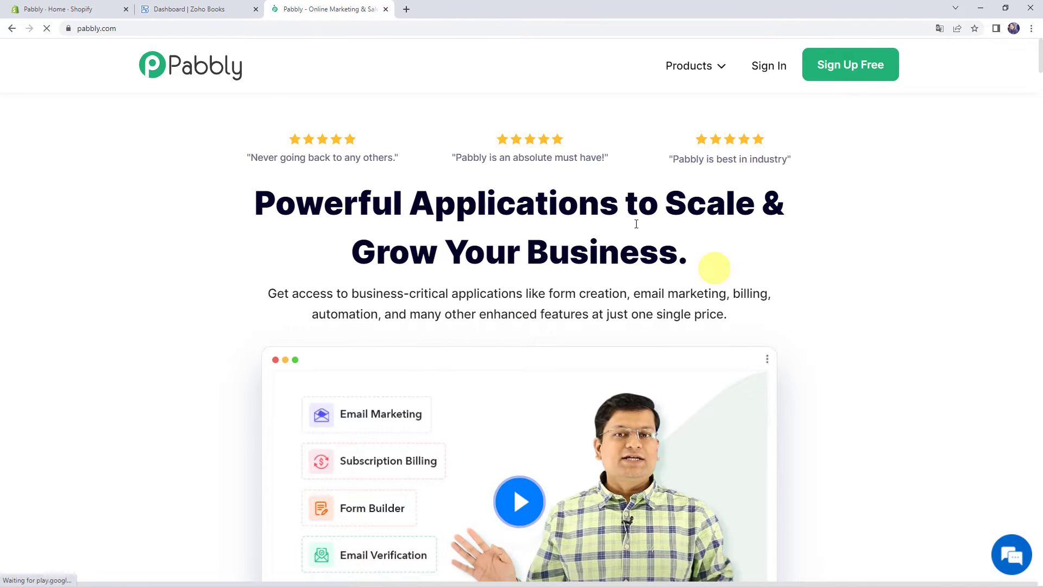
left_click(682, 69)
left_click(422, 247)
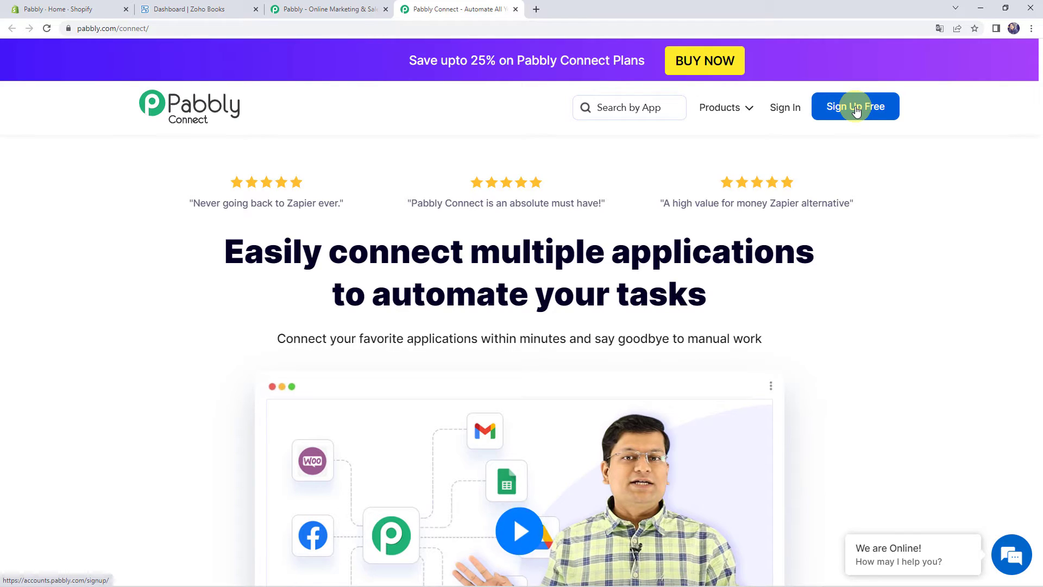
Sign in, reach the Pabbly Connect dashboard and start a new workflow
left_click(784, 108)
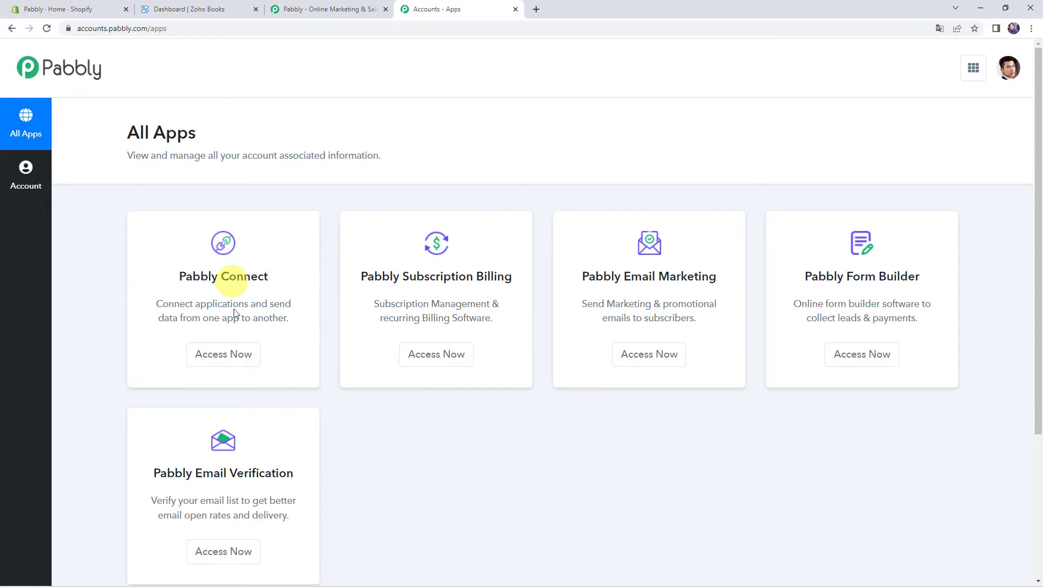
left_click(225, 354)
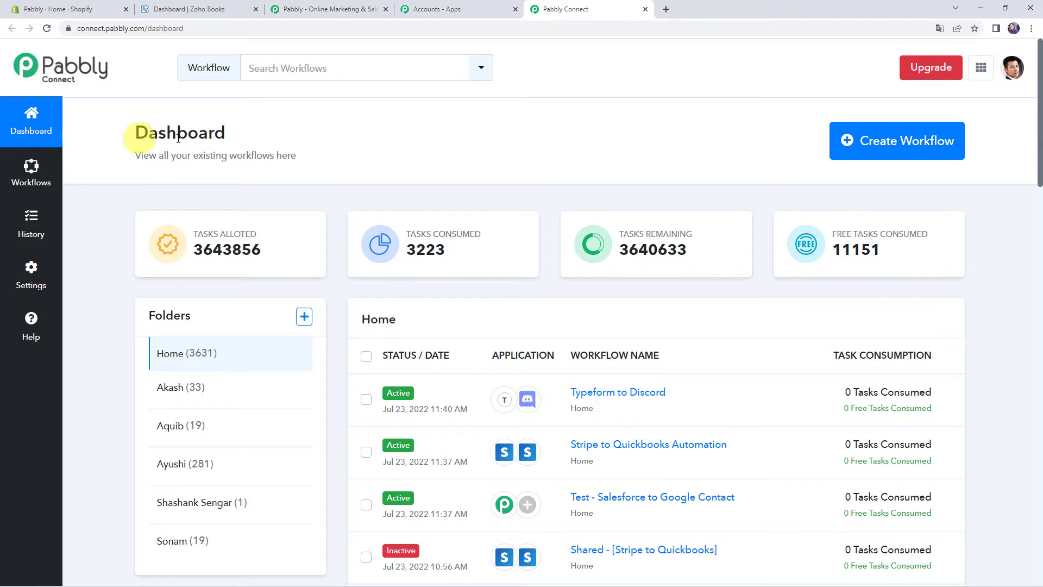
scroll(465, 441, "down", 7)
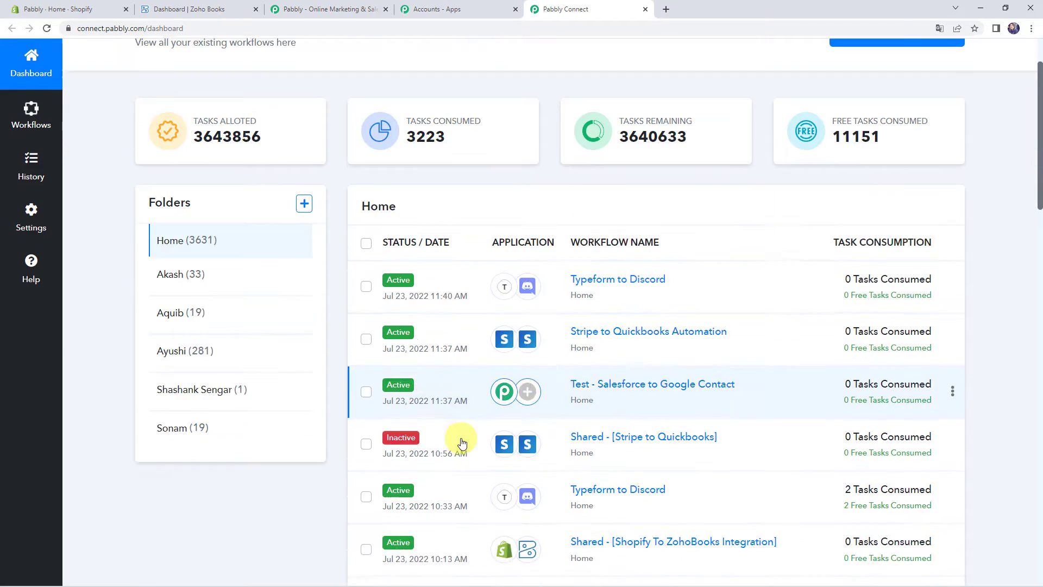
scroll(461, 443, "up", 7)
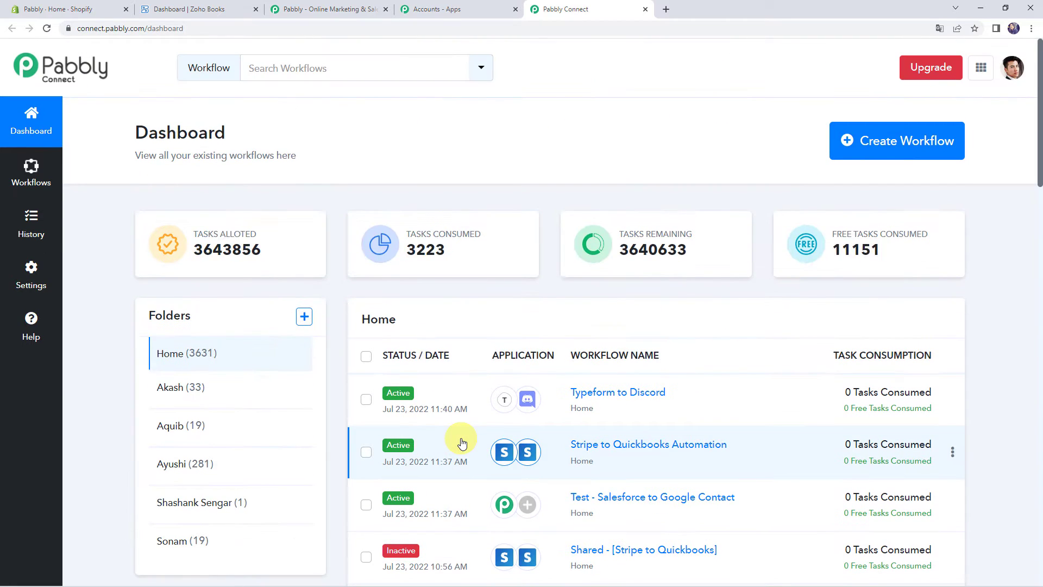
left_click(899, 144)
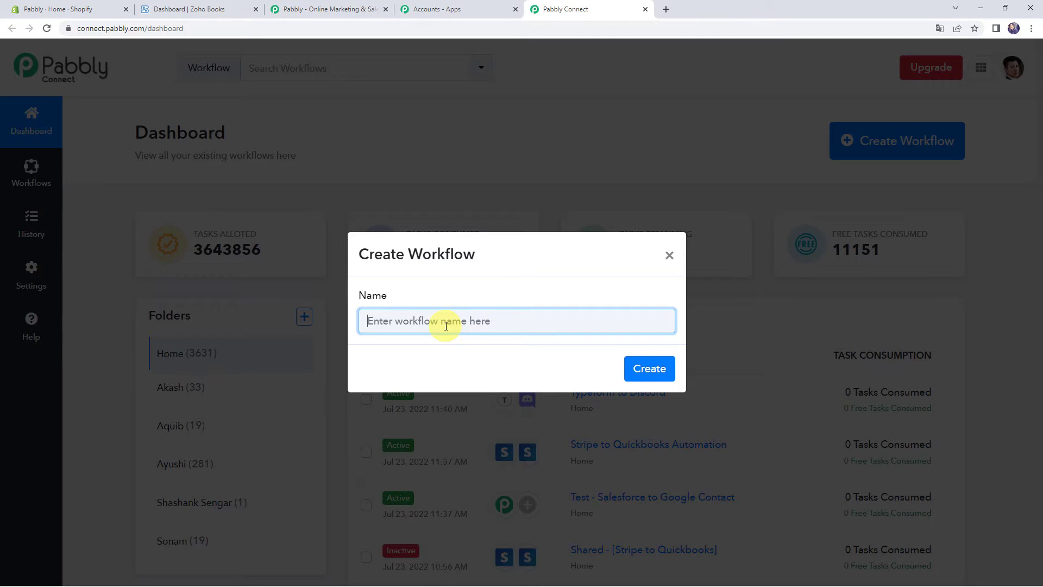
Name the new workflow 'Shopify to Zoho Books Integration' and create it
type("S")
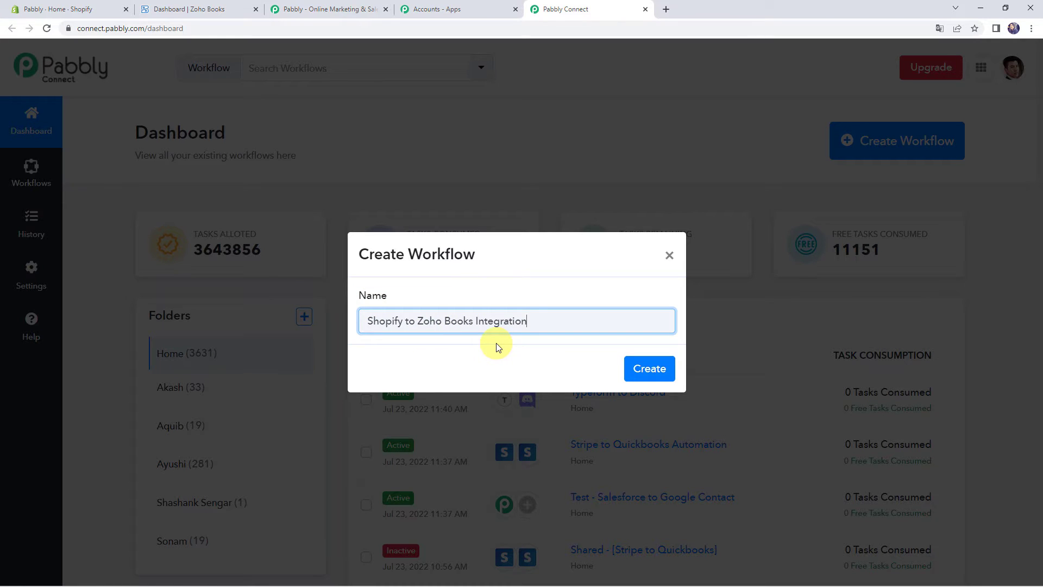
left_click(660, 372)
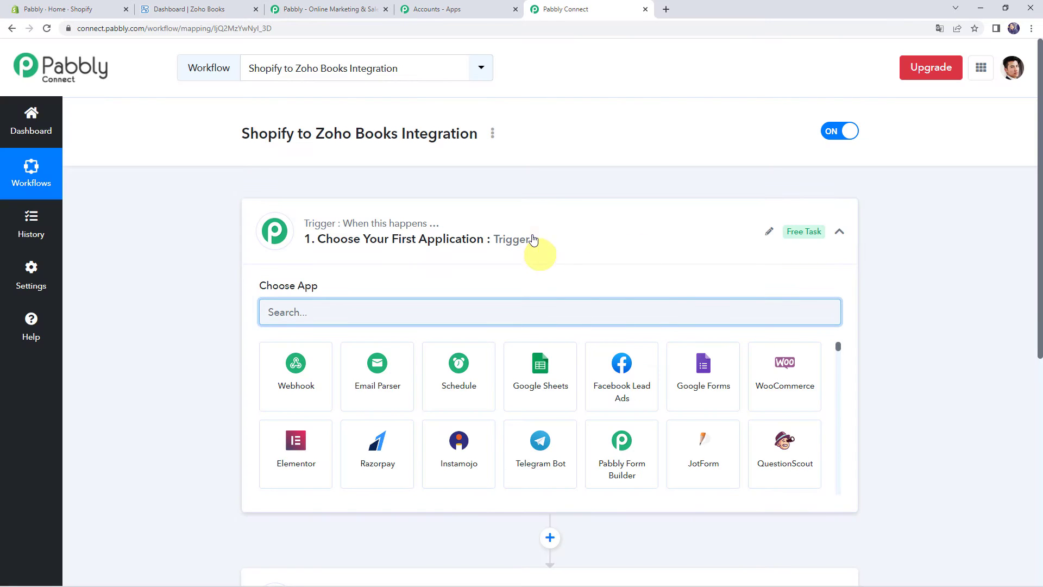
Choose Shopify as the workflow's trigger app
left_click(531, 237)
left_click(531, 364)
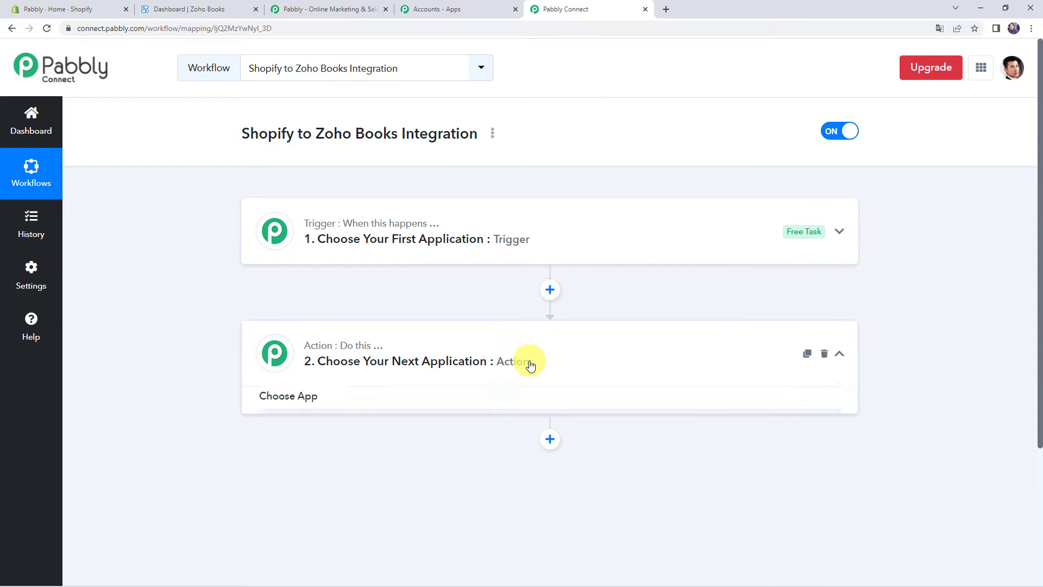
left_click(530, 364)
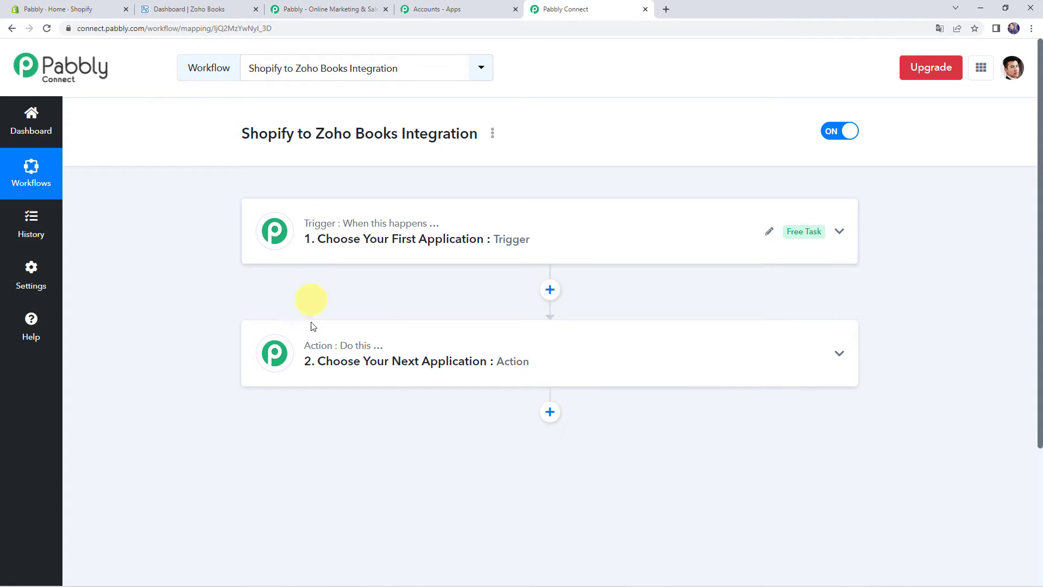
mouse_move(356, 343)
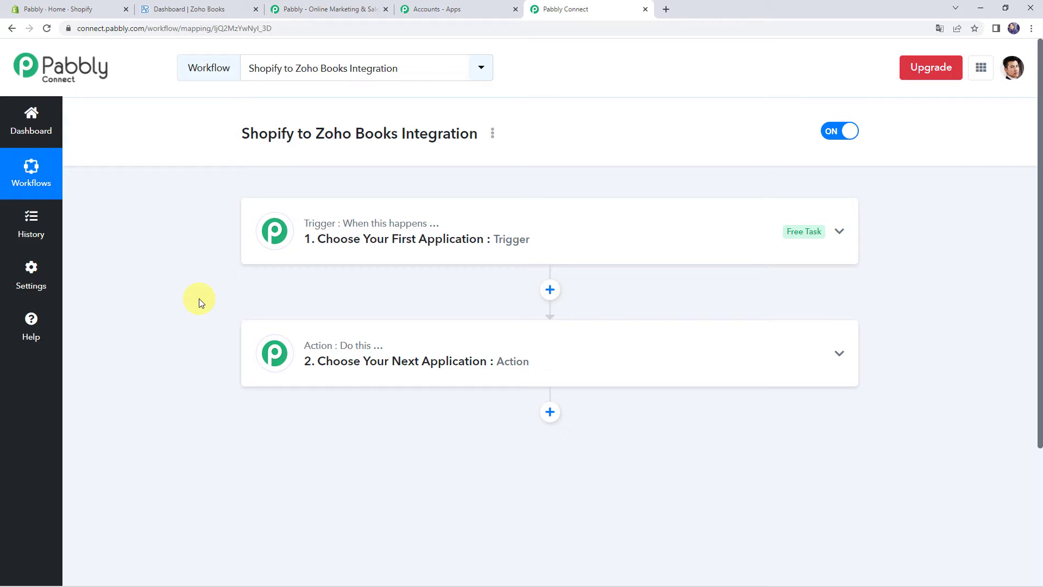
left_click(489, 231)
left_click(370, 306)
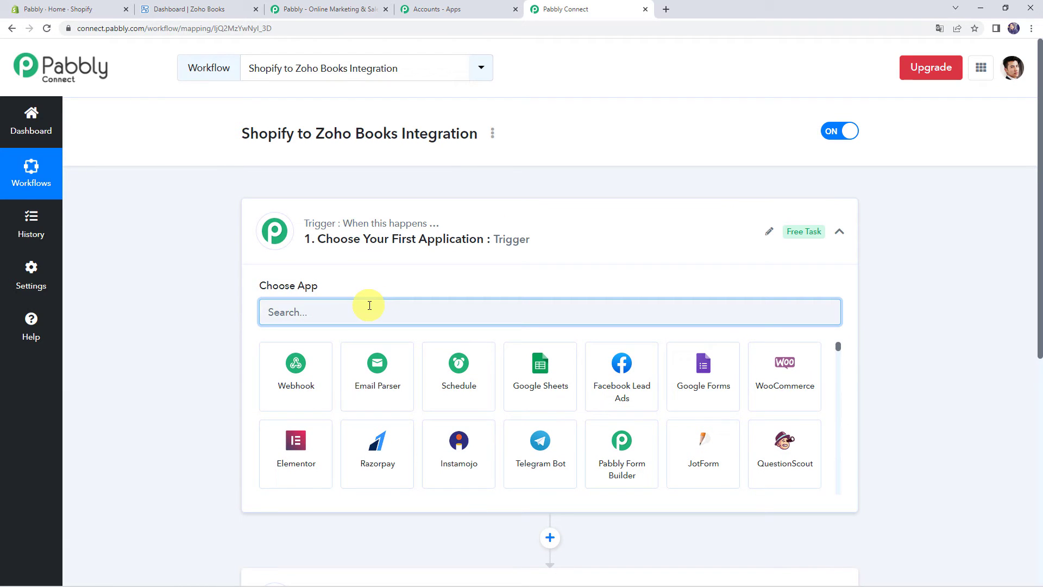
type("Shop")
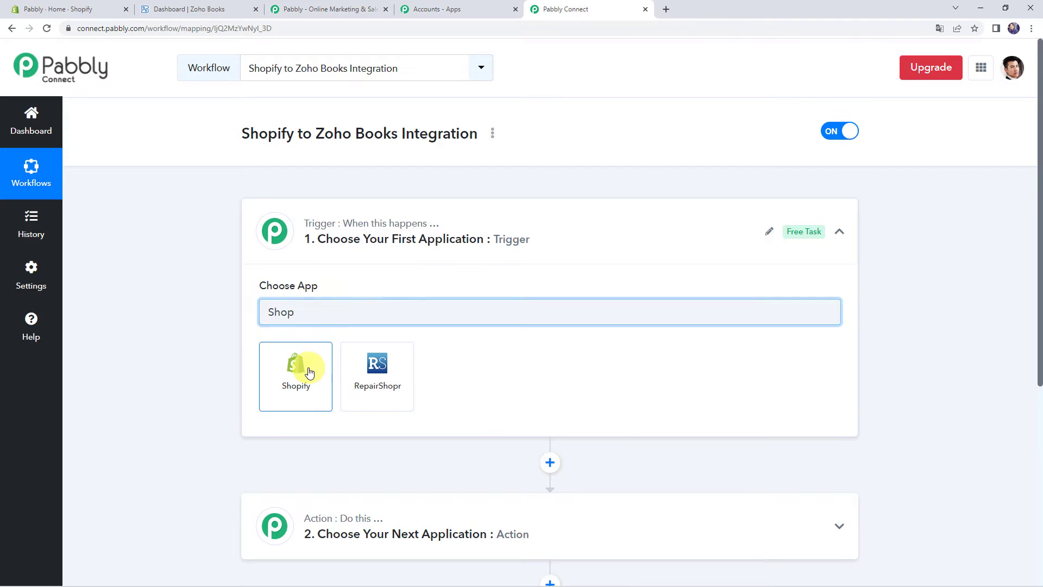
left_click(296, 365)
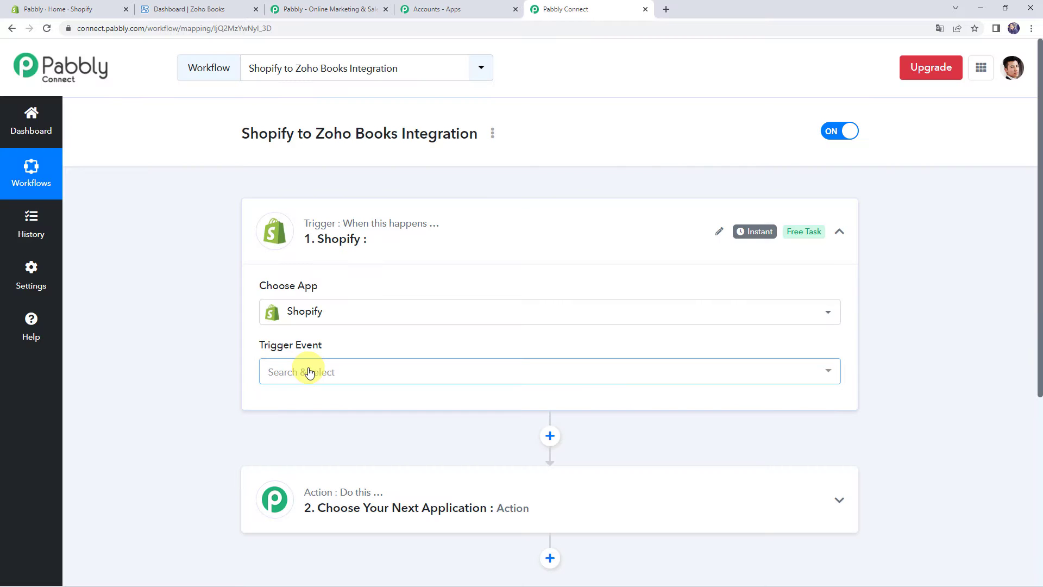
Set the trigger event to New Order, copy its webhook URL, and go to Shopify admin
left_click(310, 373)
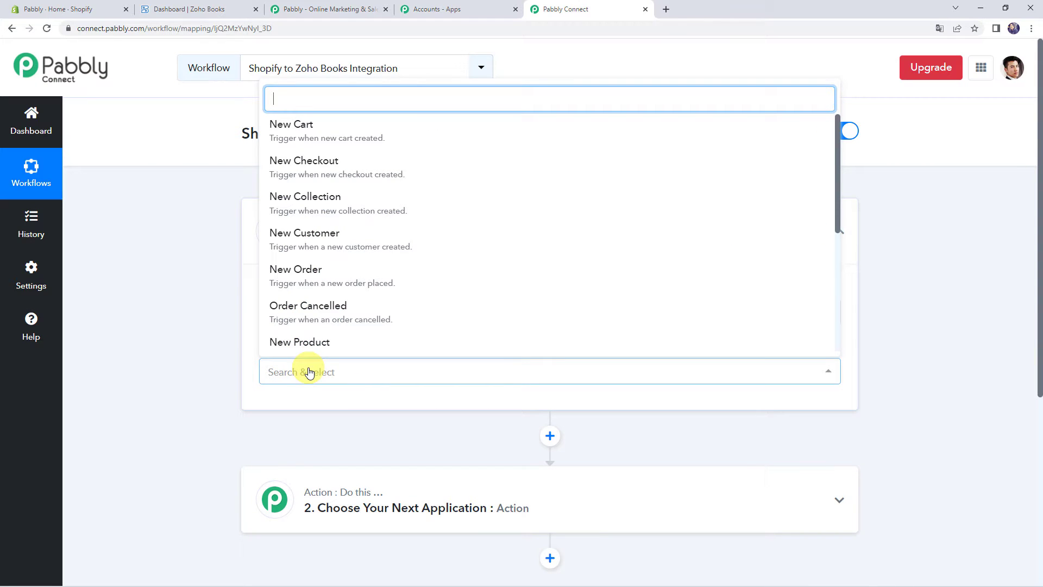
left_click(310, 273)
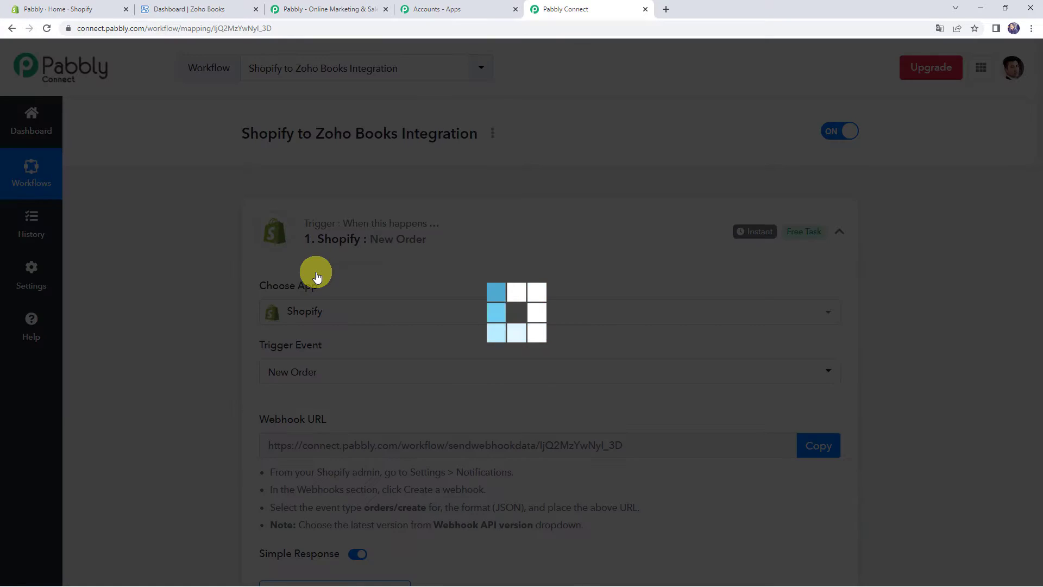
scroll(202, 310, "down", 2)
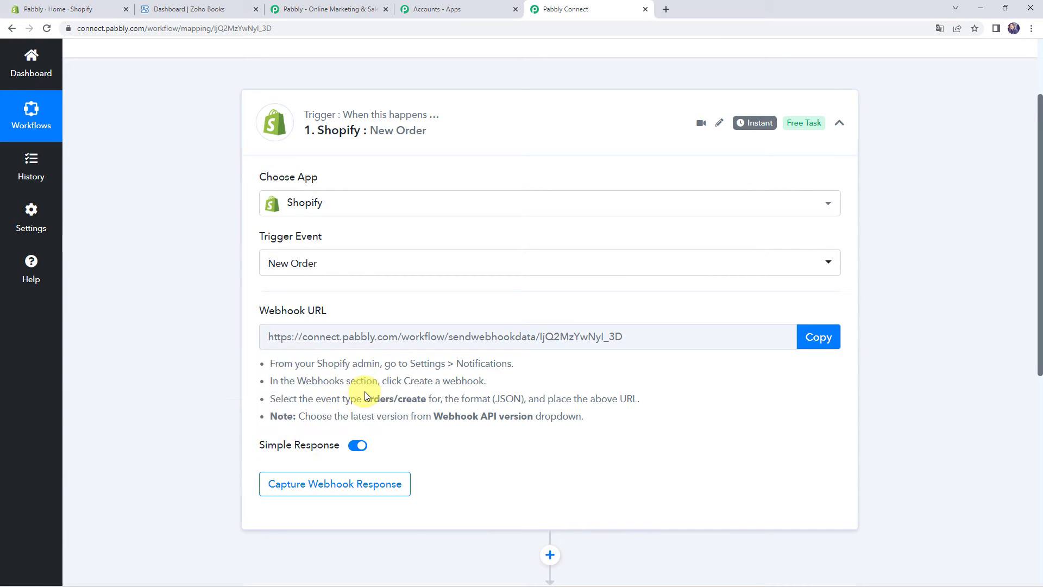
left_click(831, 340)
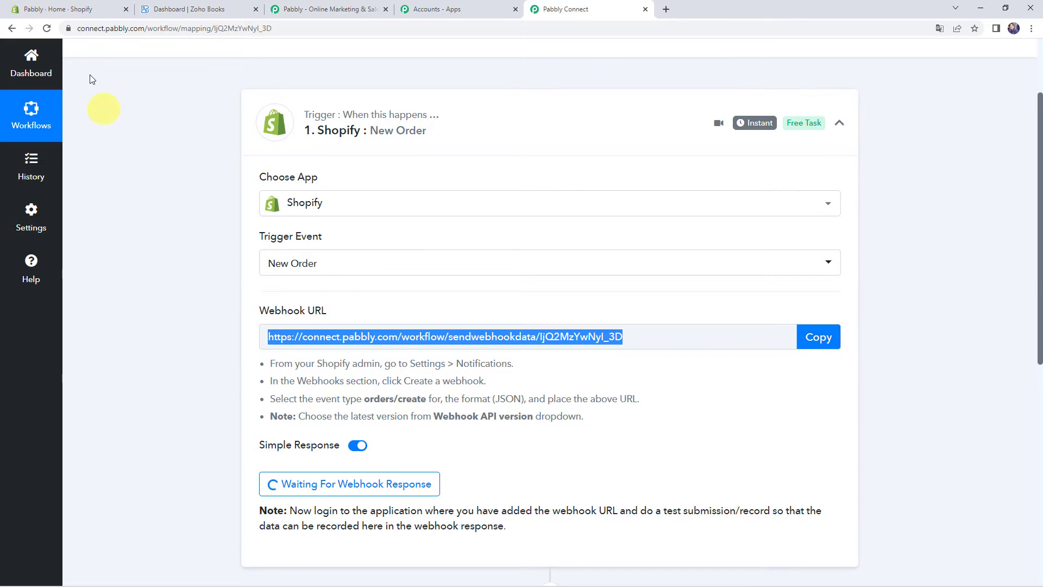
left_click(82, 9)
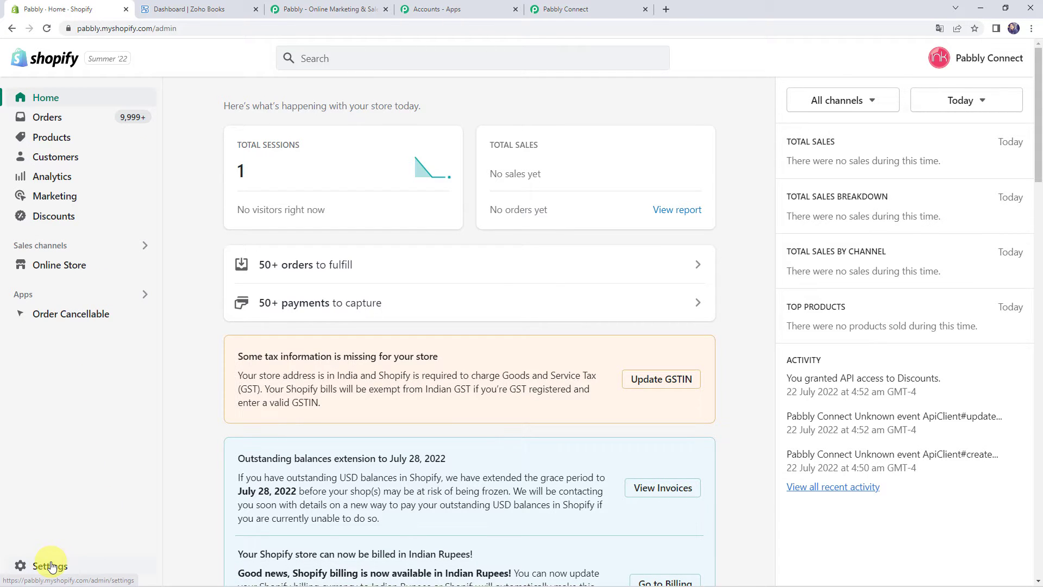
In Shopify Notifications settings, add a webhook for the Order creation event
left_click(49, 566)
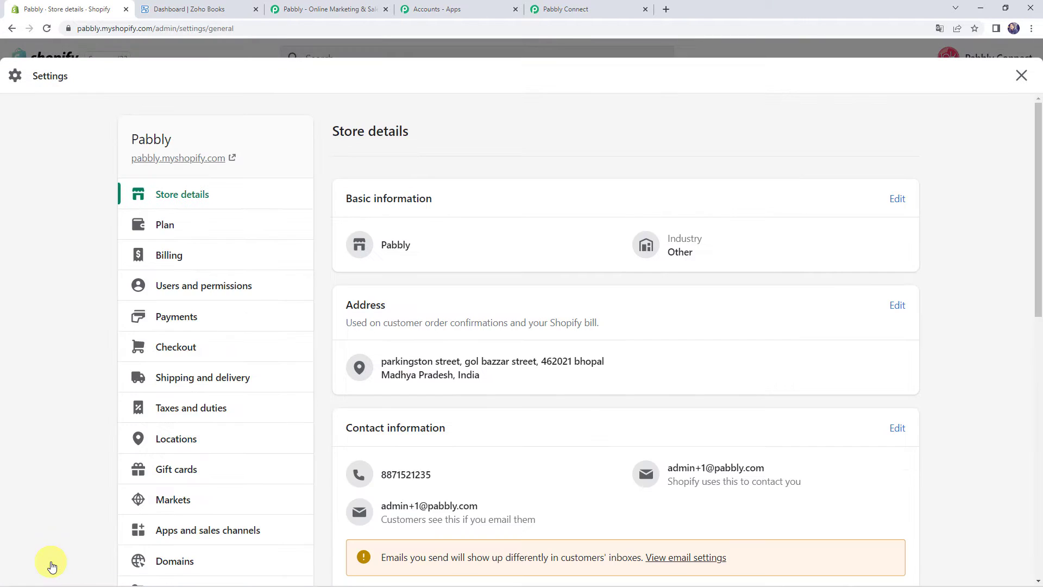
scroll(170, 326, "down", 2)
scroll(170, 327, "down", 3)
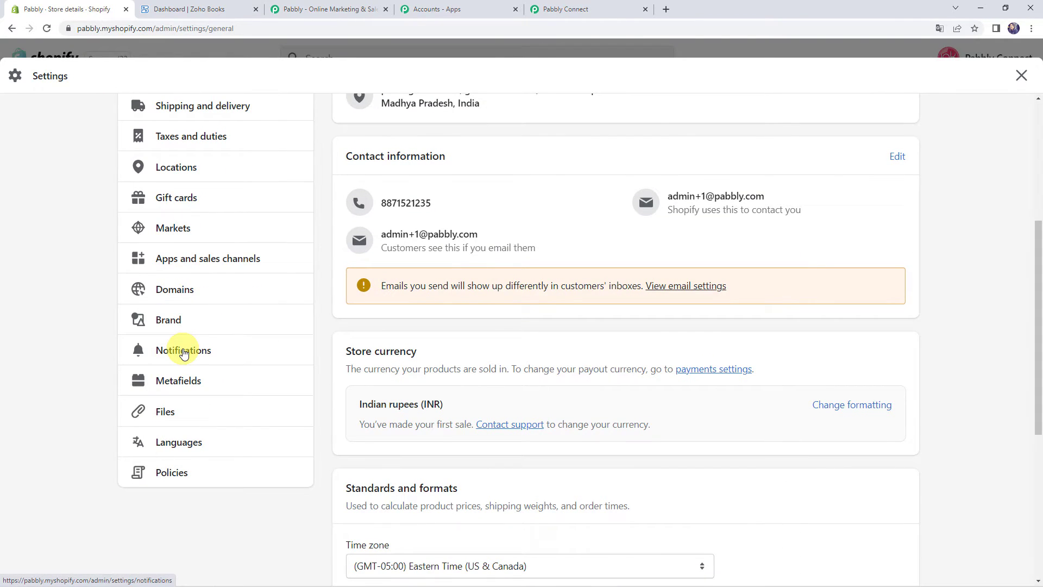
left_click(184, 352)
scroll(433, 252, "down", 4)
scroll(434, 252, "down", 20)
scroll(434, 248, "down", 14)
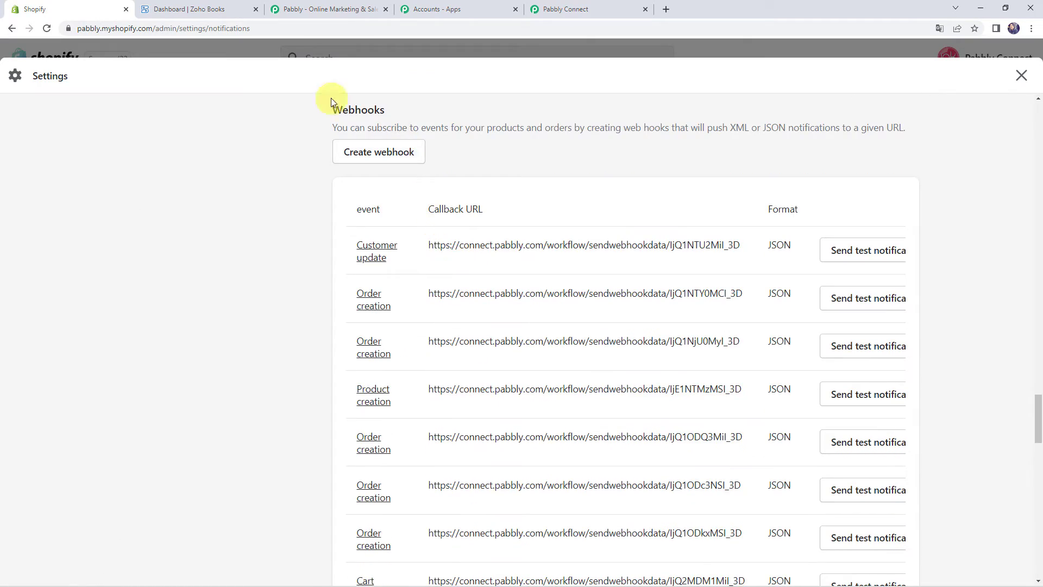
scroll(353, 116, "up", 1)
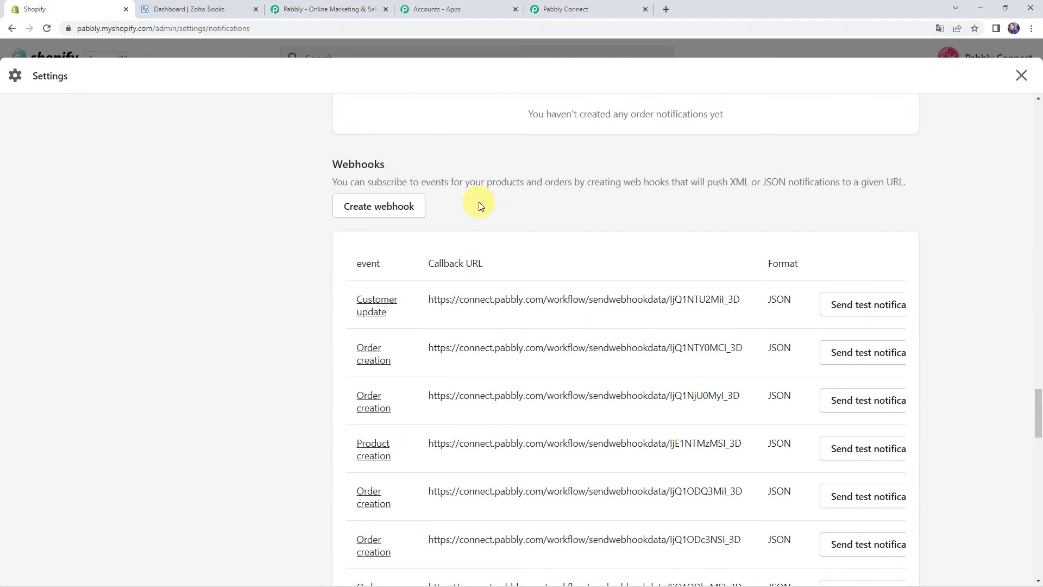
left_click(387, 207)
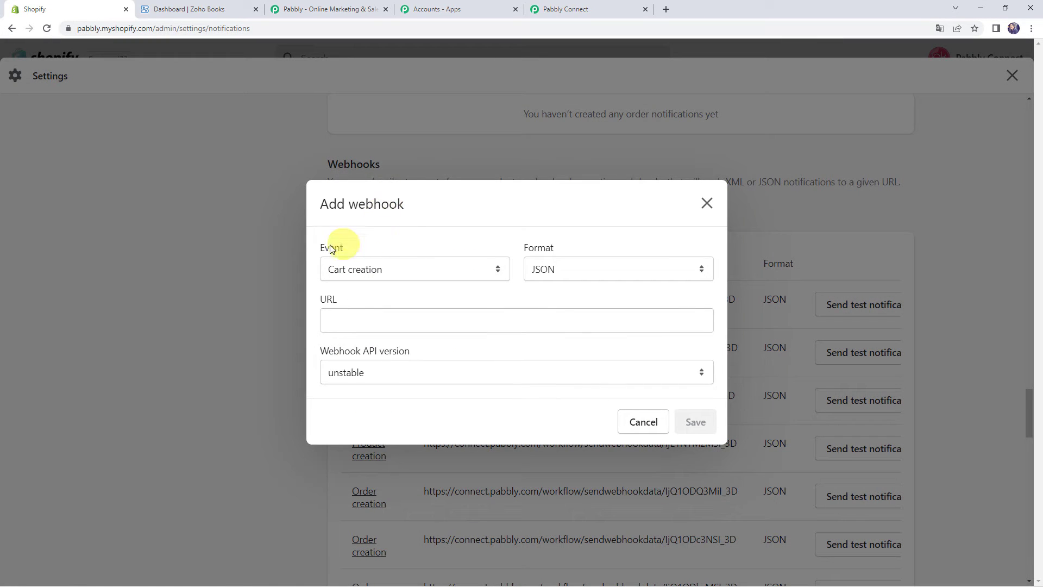
left_click(374, 277)
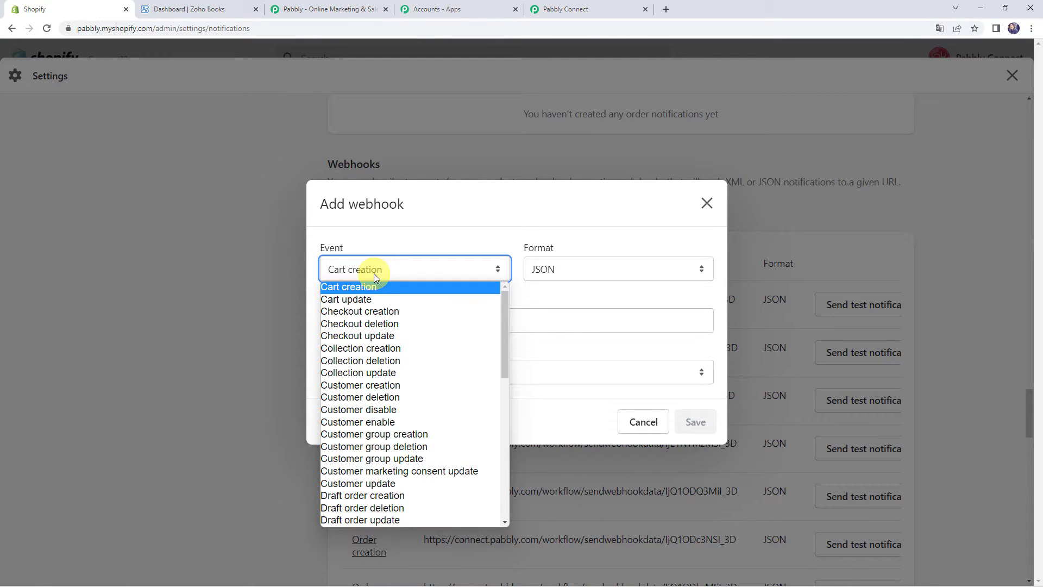
key("o")
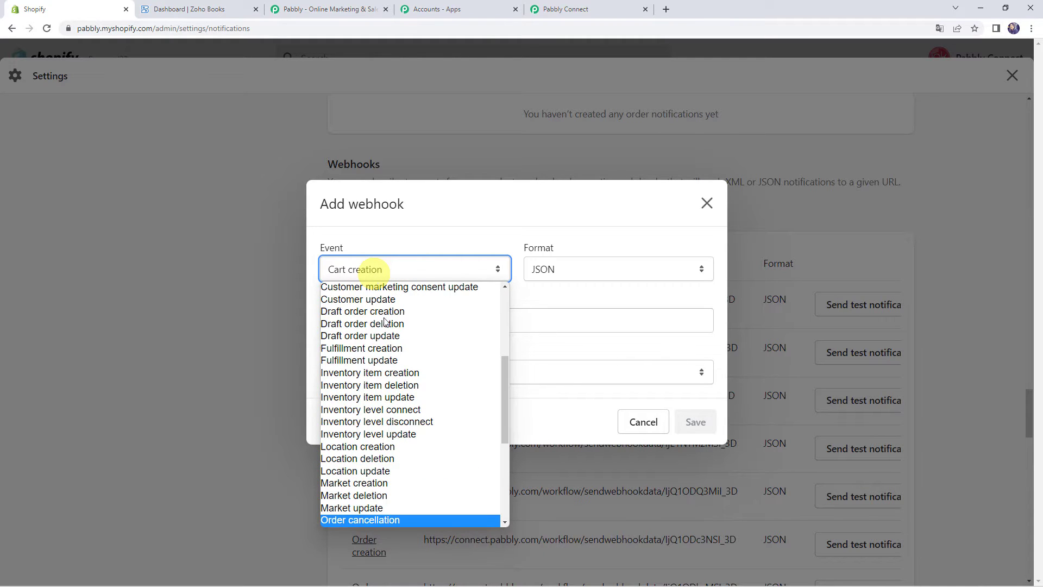
scroll(419, 409, "down", 4)
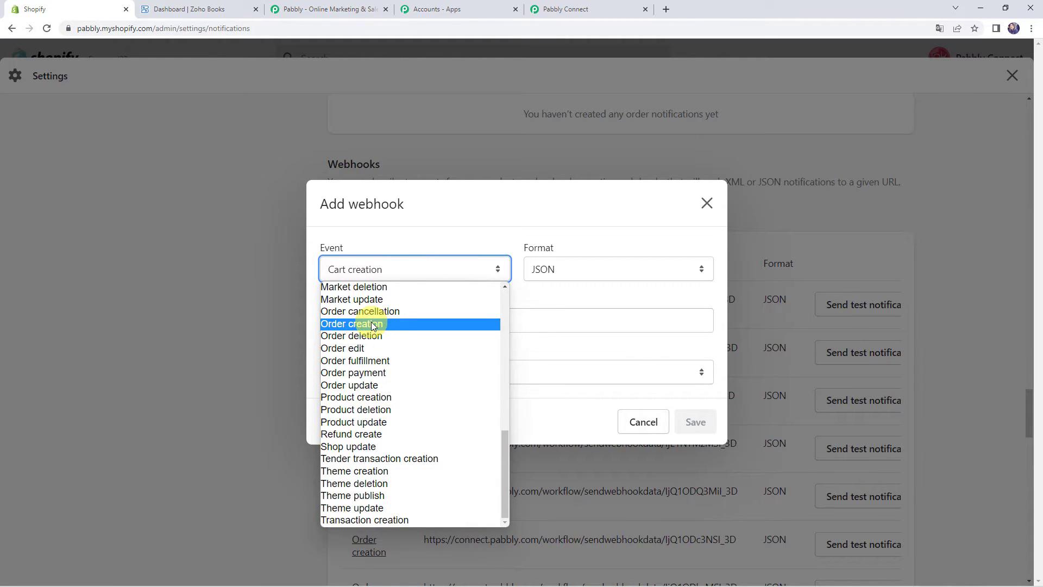
left_click(375, 324)
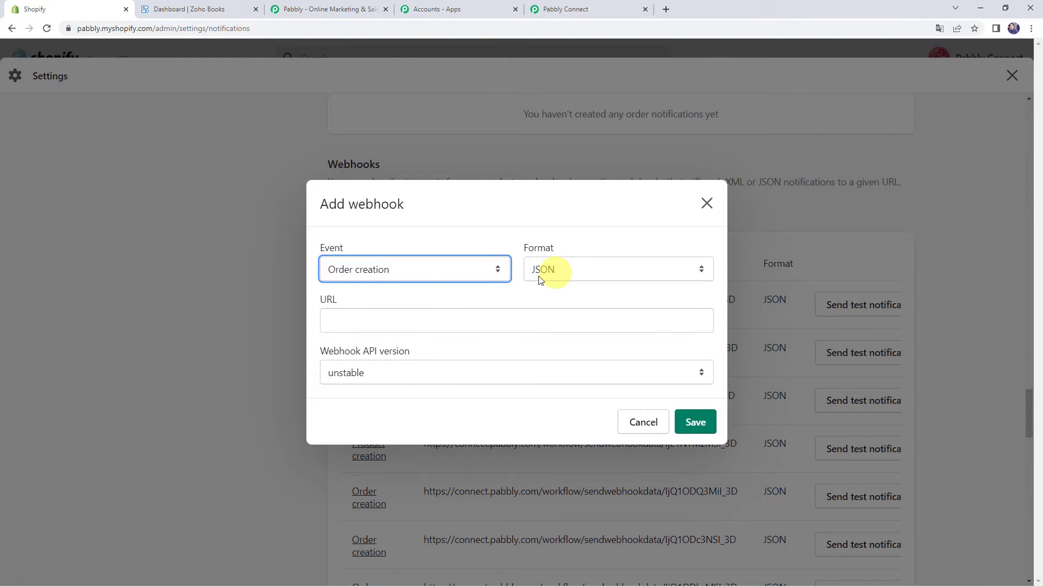
Paste the Pabbly webhook URL, choose API version 2022-07 (Latest), and save the webhook
left_click(348, 320)
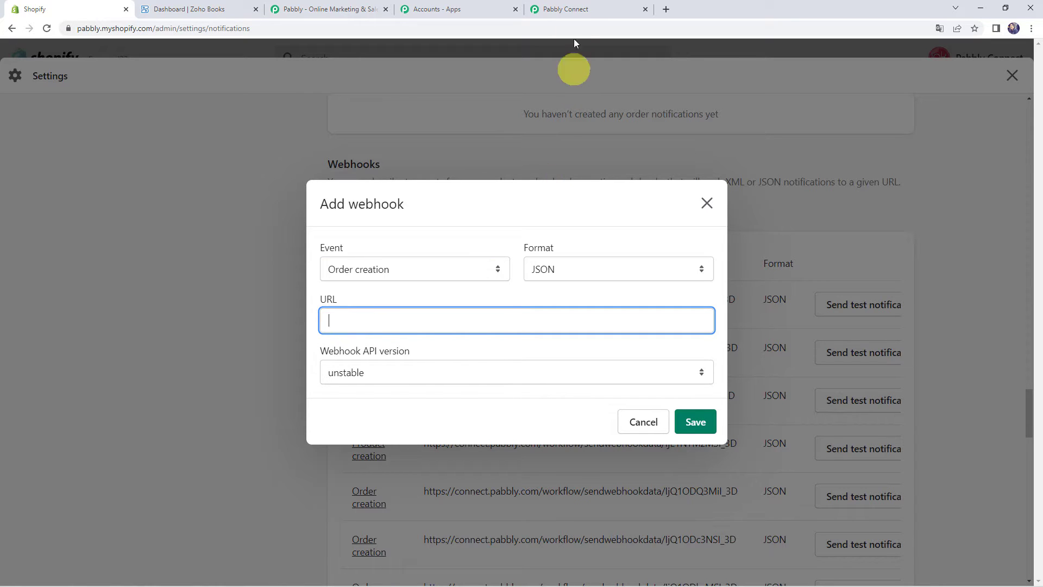
left_click(577, 9)
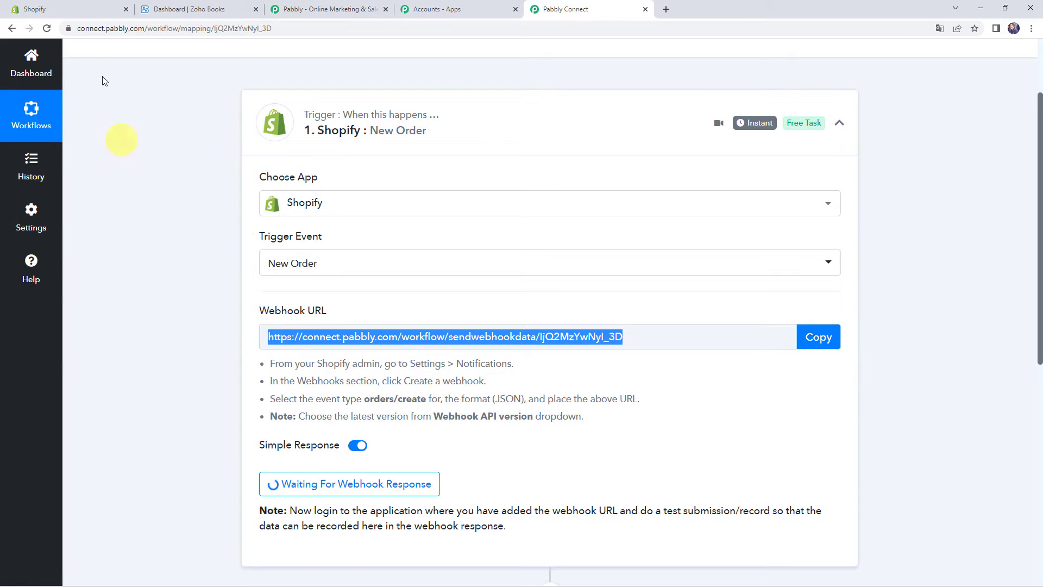
left_click(100, 9)
right_click(342, 318)
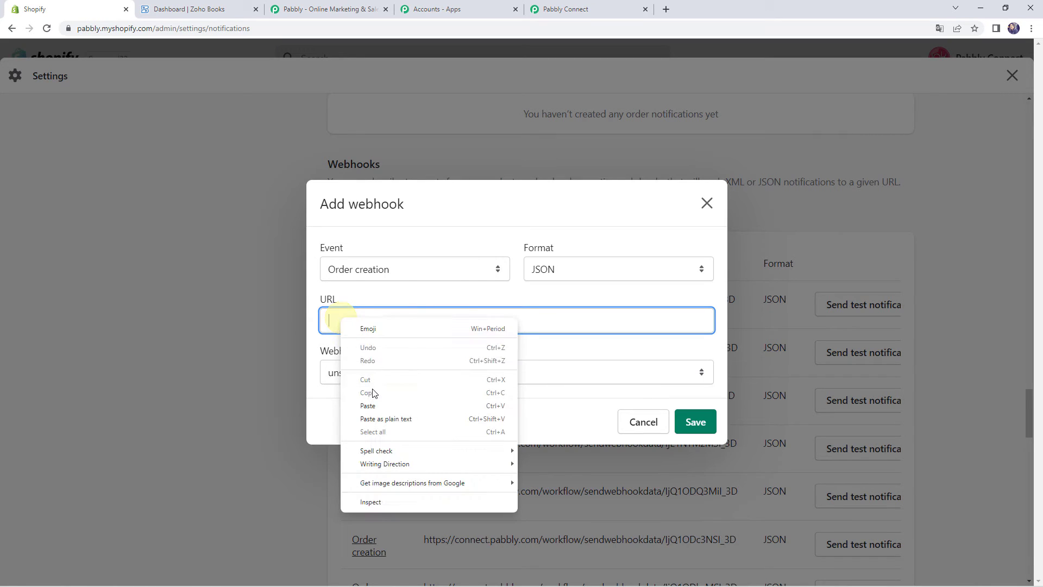
left_click(364, 405)
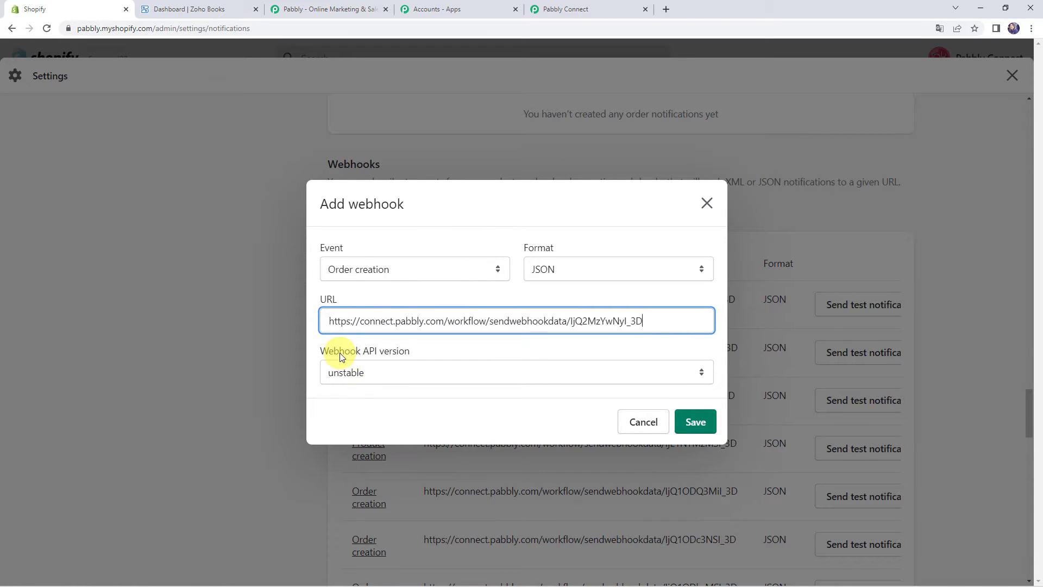
left_click(388, 379)
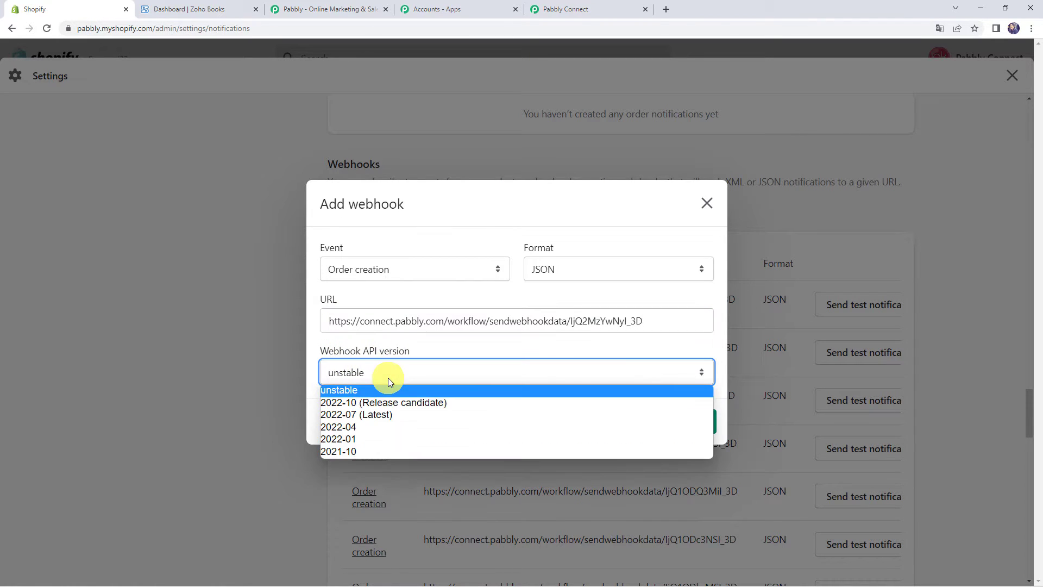
left_click(368, 415)
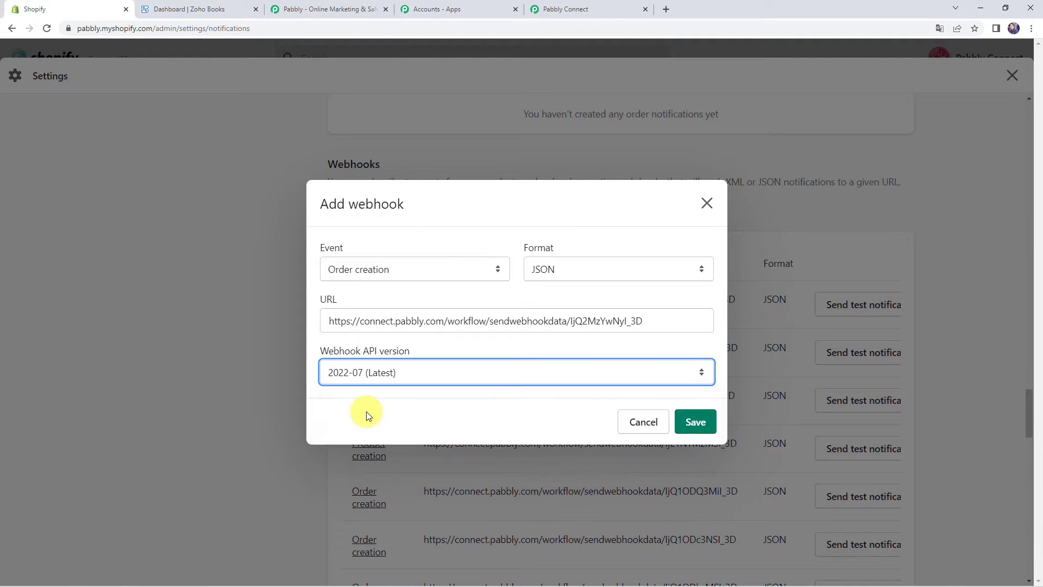
left_click(694, 422)
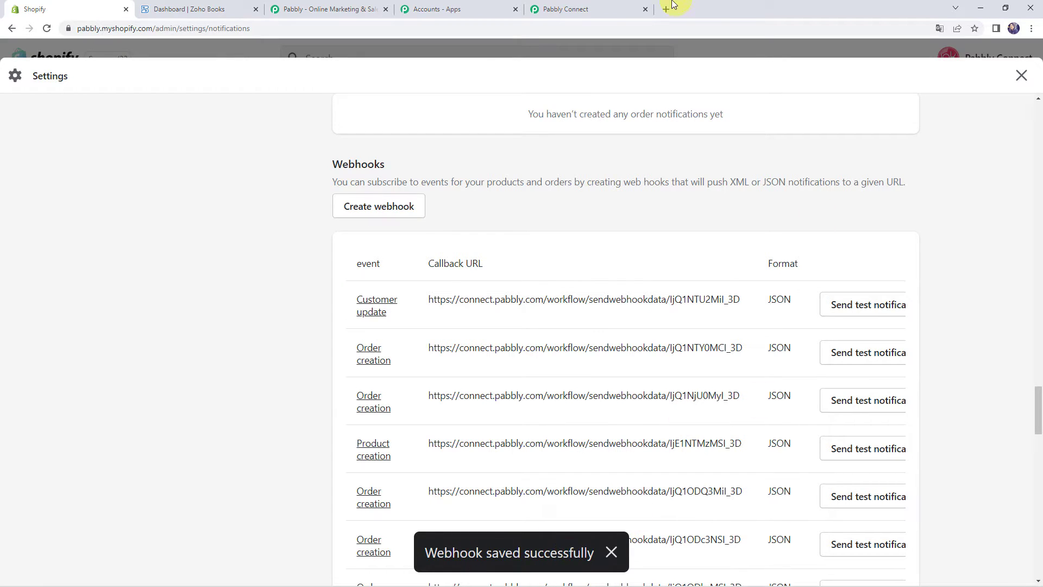
Open the online store's catalog and start a Buy It Now checkout for the Air Conditioner
left_click(580, 9)
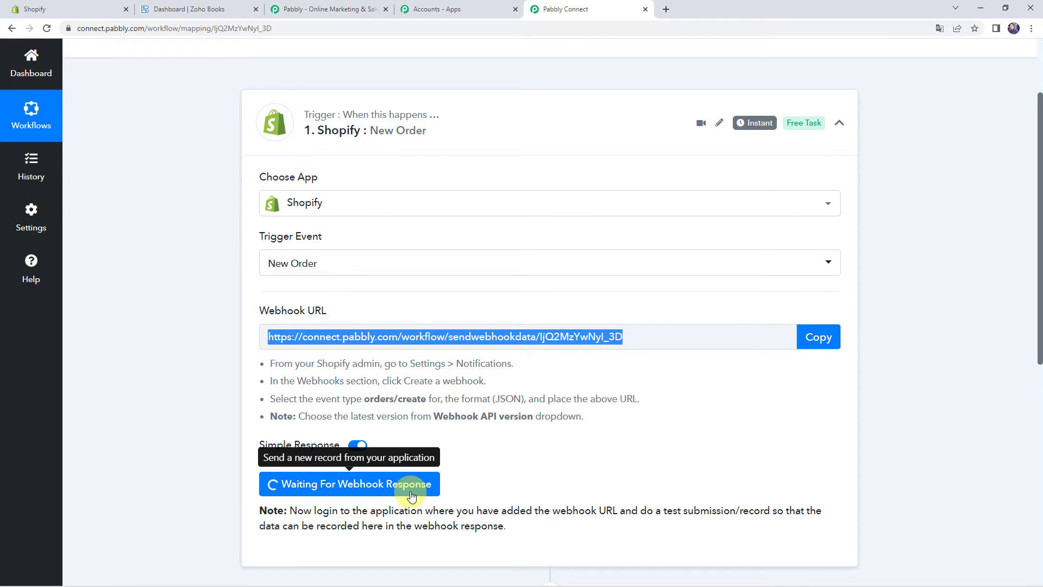
left_click(70, 9)
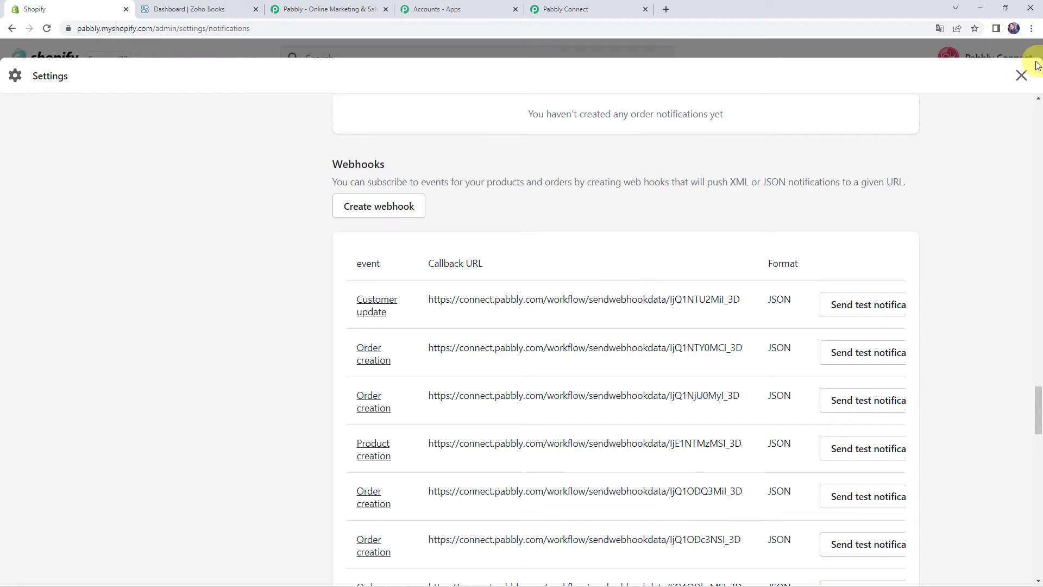
left_click(1022, 76)
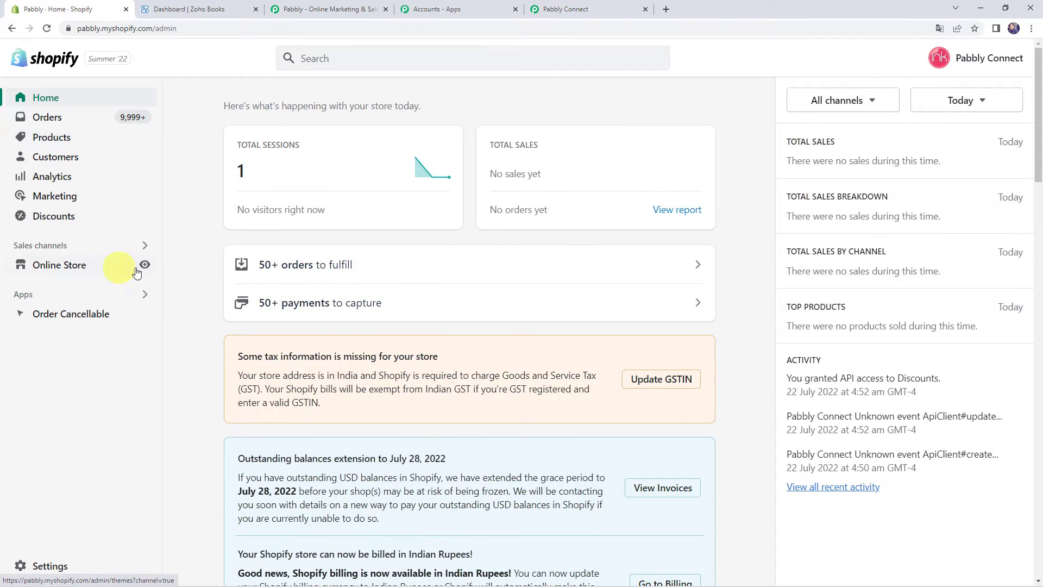
left_click(145, 266)
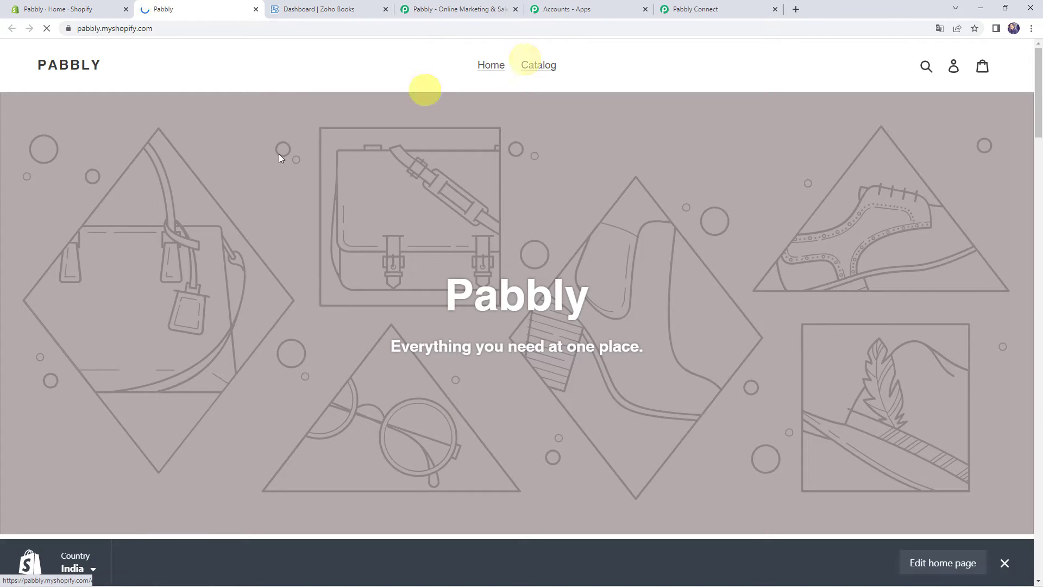
left_click(523, 64)
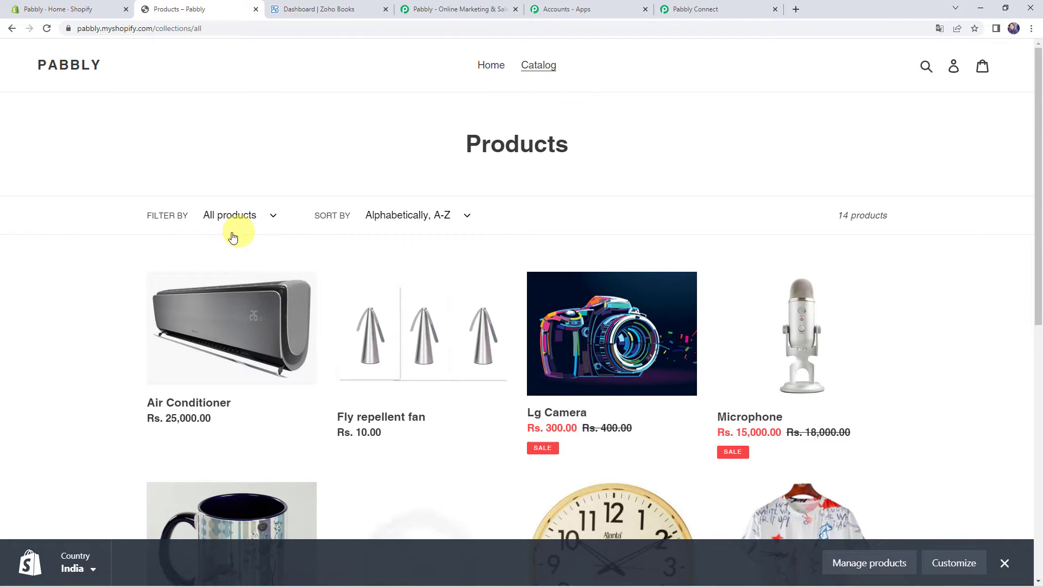
left_click(215, 325)
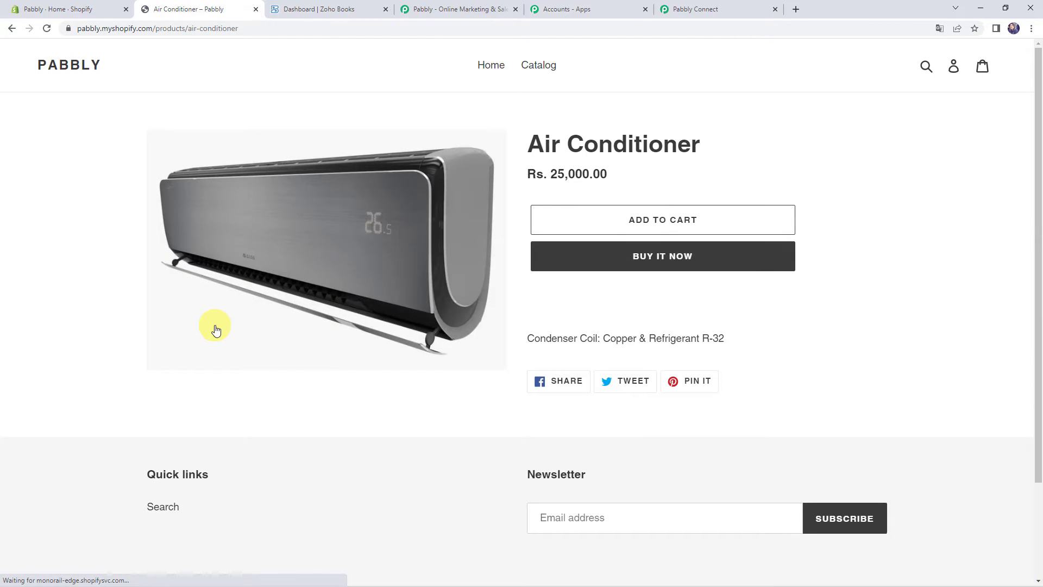
left_click(602, 266)
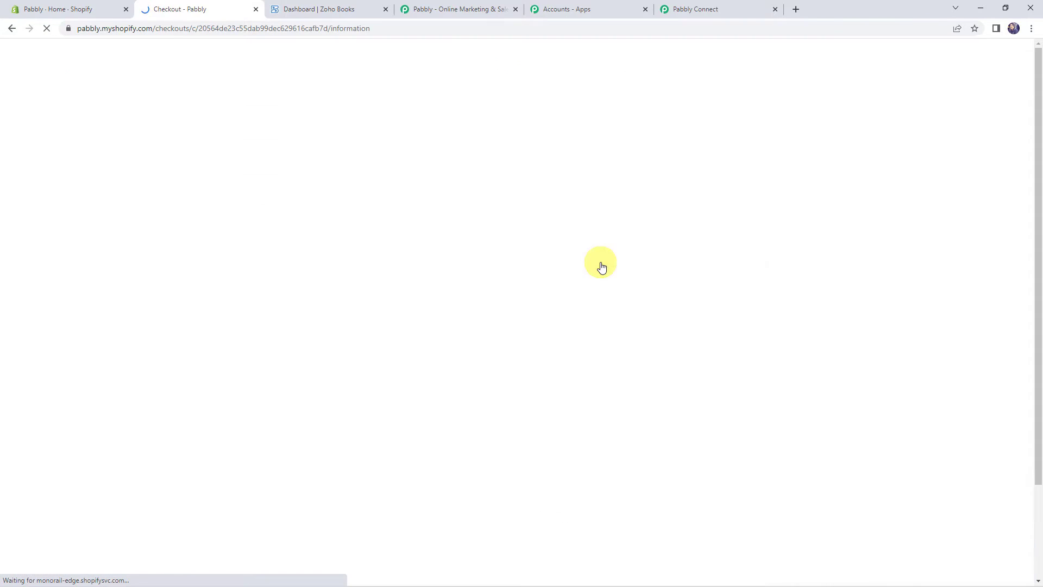
Enter the customer's e-mail address and first and last name in checkout
left_click(196, 184)
type("demo@pabblyt")
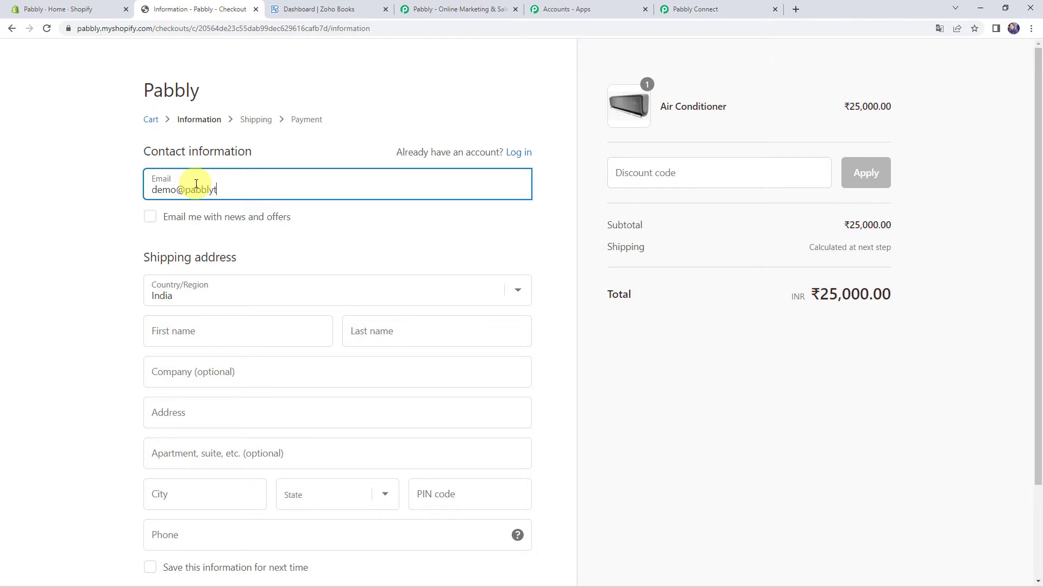
key("Tab")
key("Tab")
key("Tab")
type("Demo")
key("Tab")
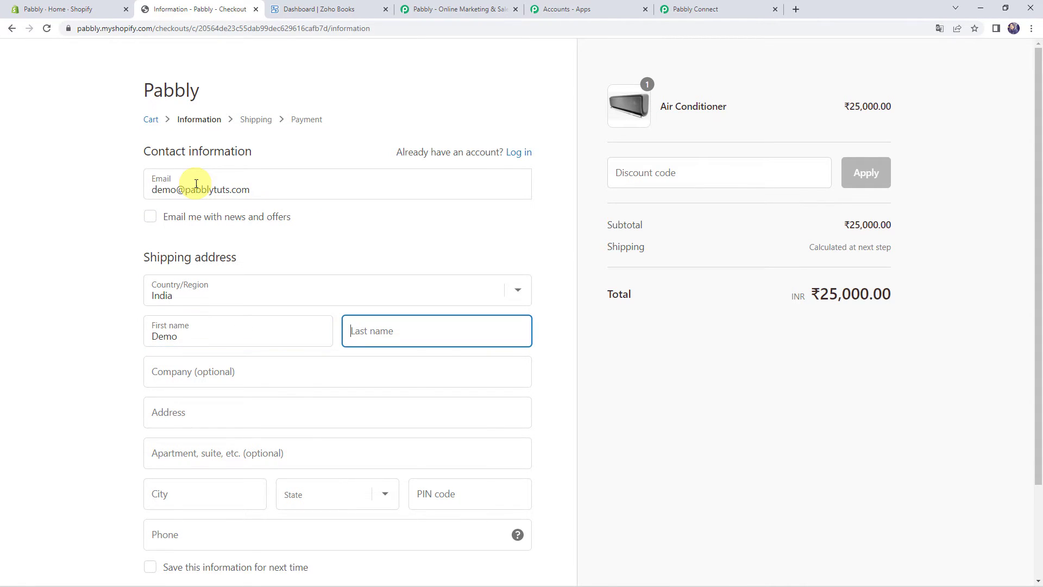
type("Name")
key("Tab")
Fill in the customer's company, street address, city, state and PIN code
type("Pa")
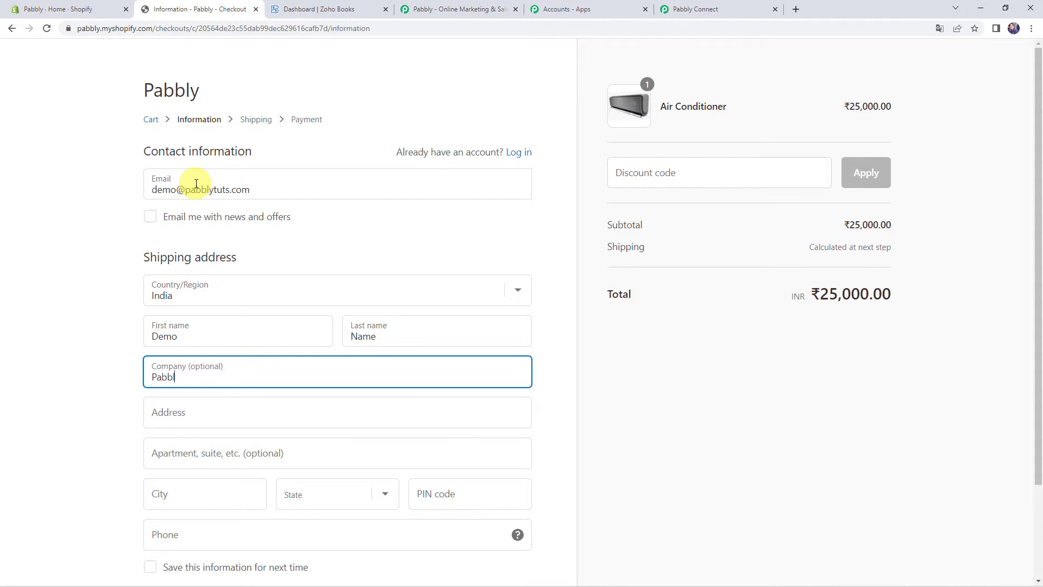
key("Tab")
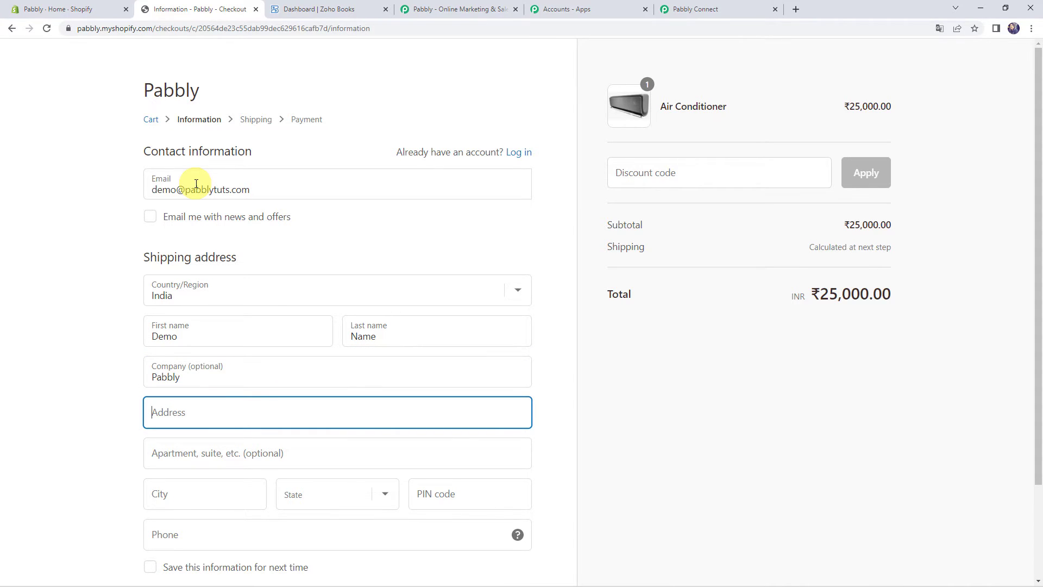
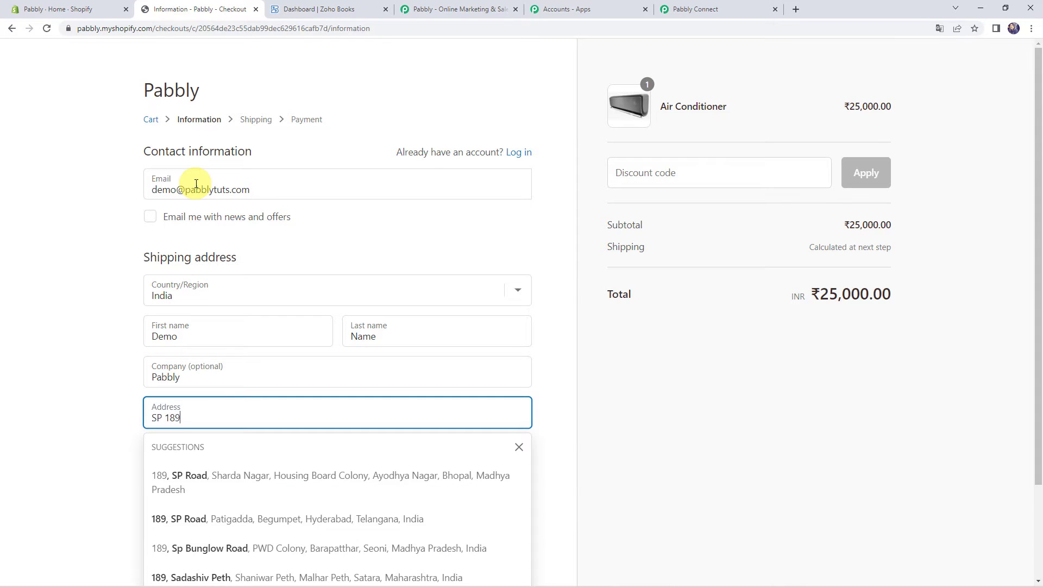
key("Tab")
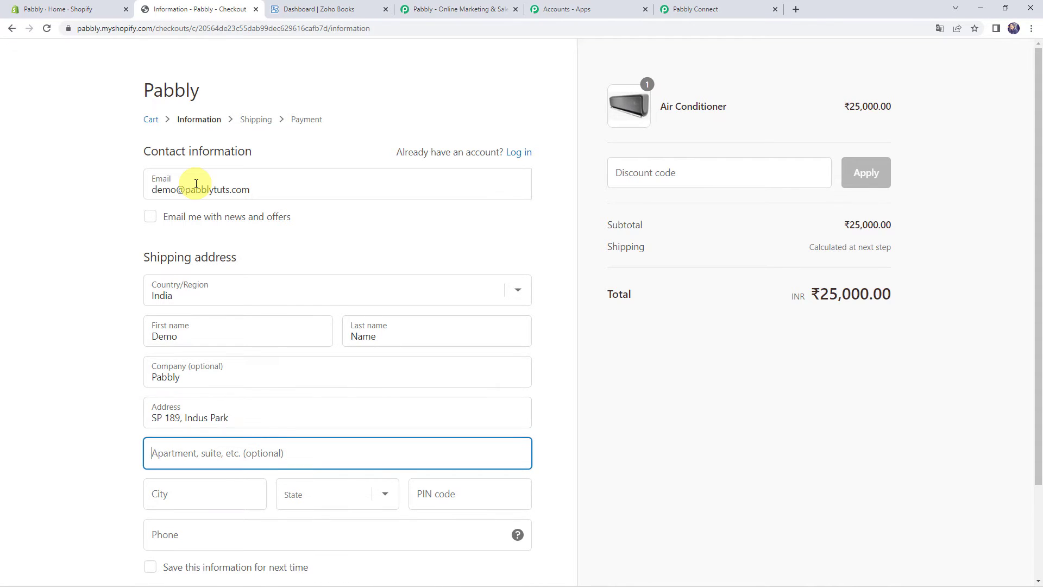
key("Tab")
type("Bhopal")
key("Tab")
key("m")
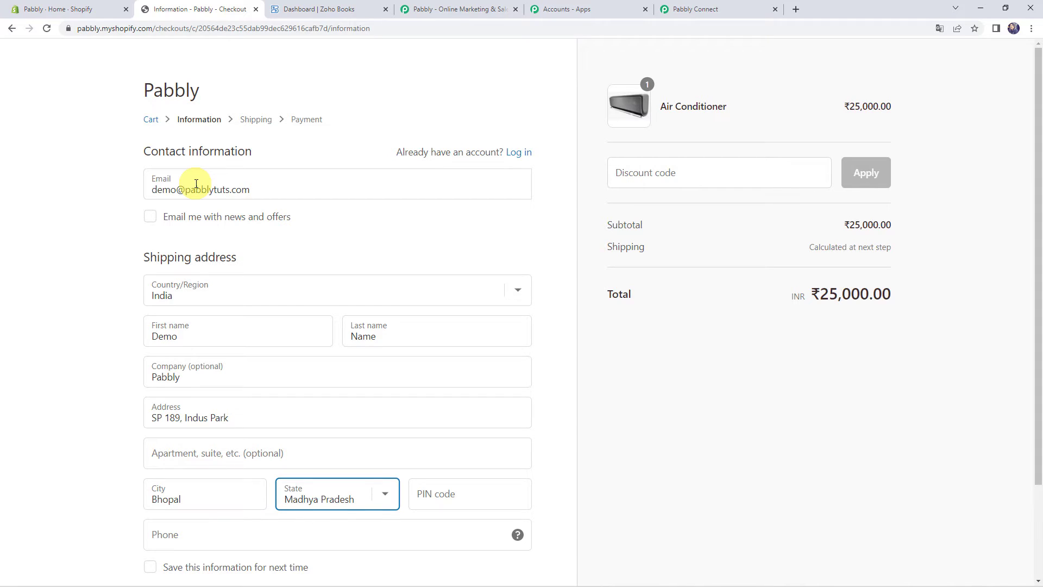
key("Tab")
type("462")
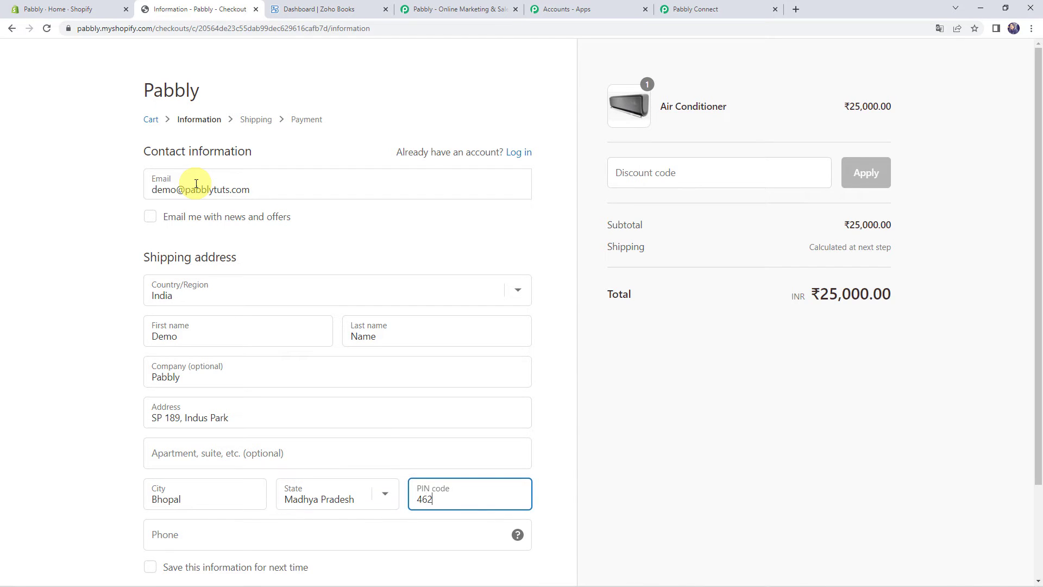
scroll(197, 185, "down", 2)
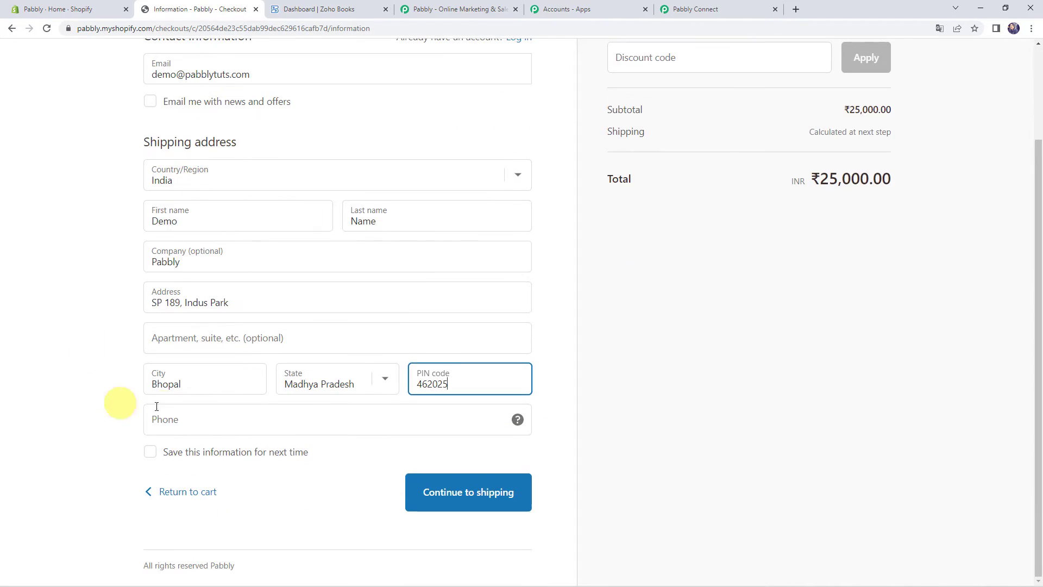
Add the customer's phone number and continue with free Standard shipping to payment
left_click(167, 406)
type("1231 231 231")
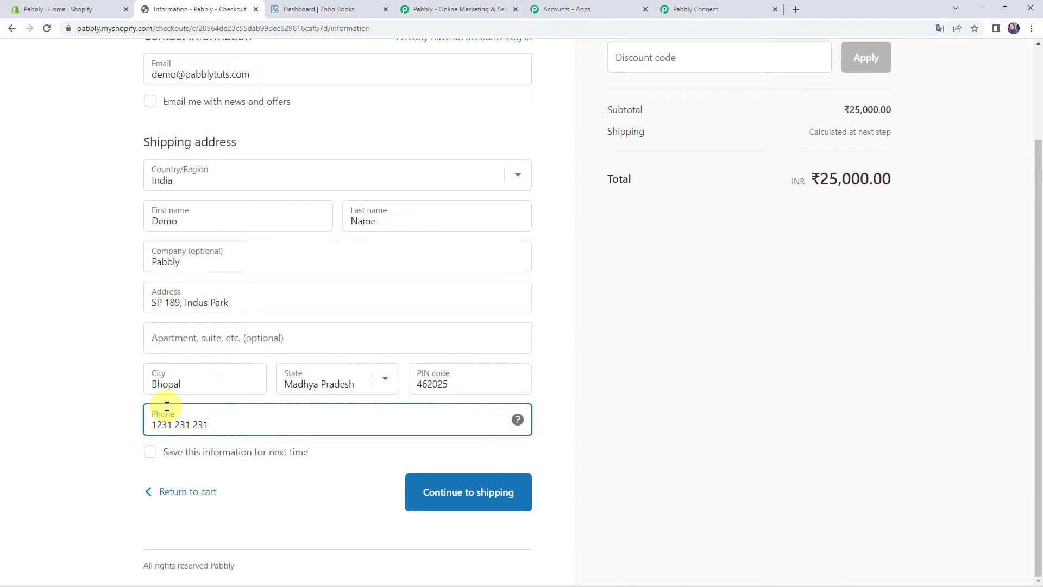
scroll(666, 327, "up", 2)
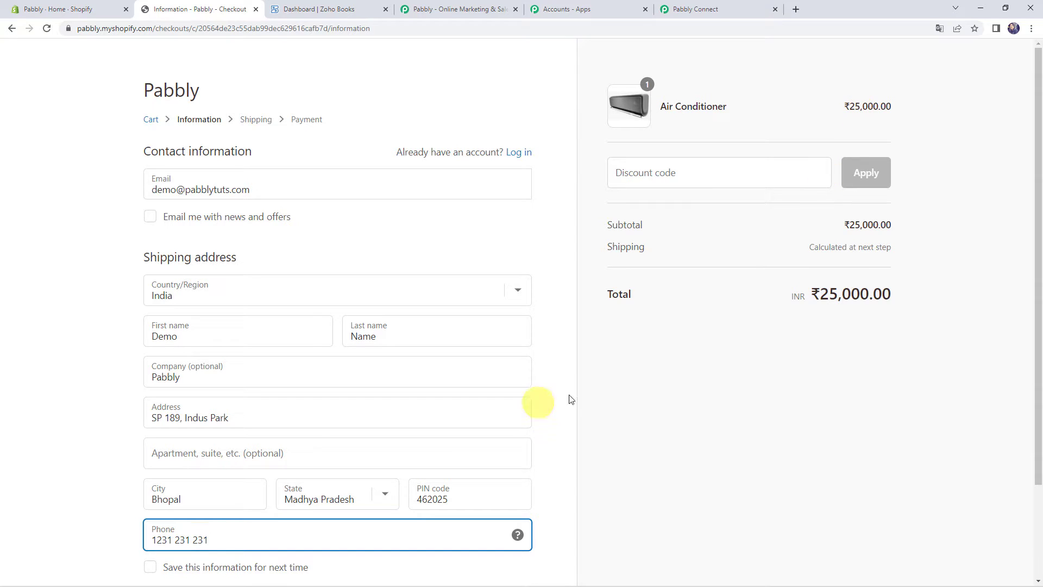
scroll(435, 354, "down", 1)
scroll(435, 353, "down", 1)
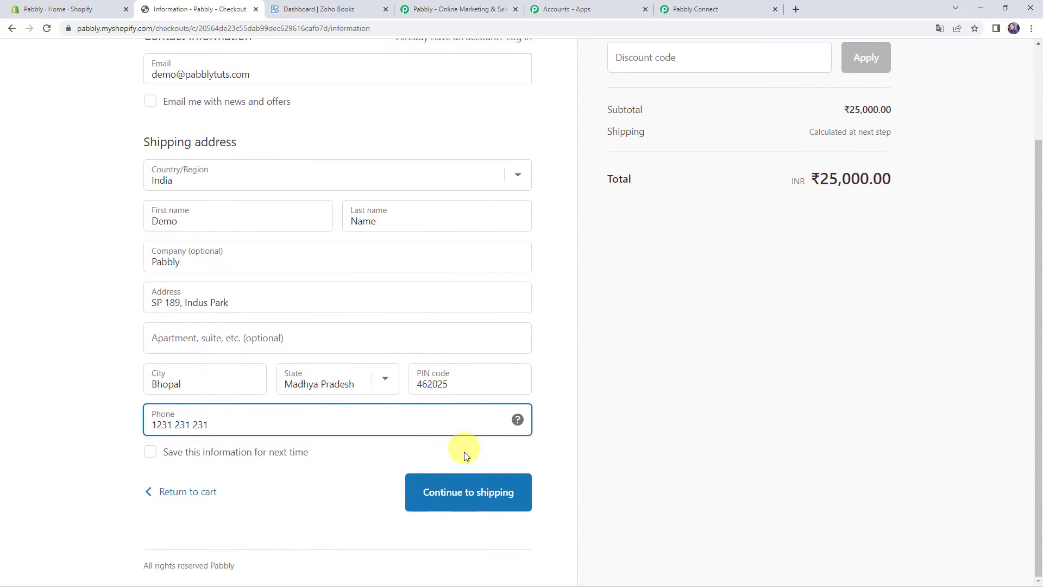
left_click(460, 489)
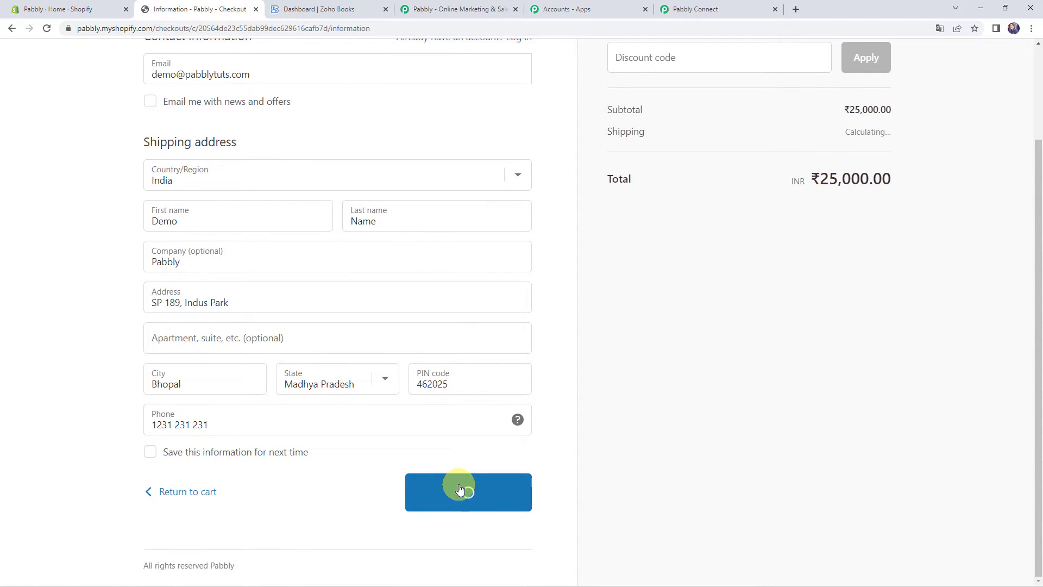
left_click(454, 336)
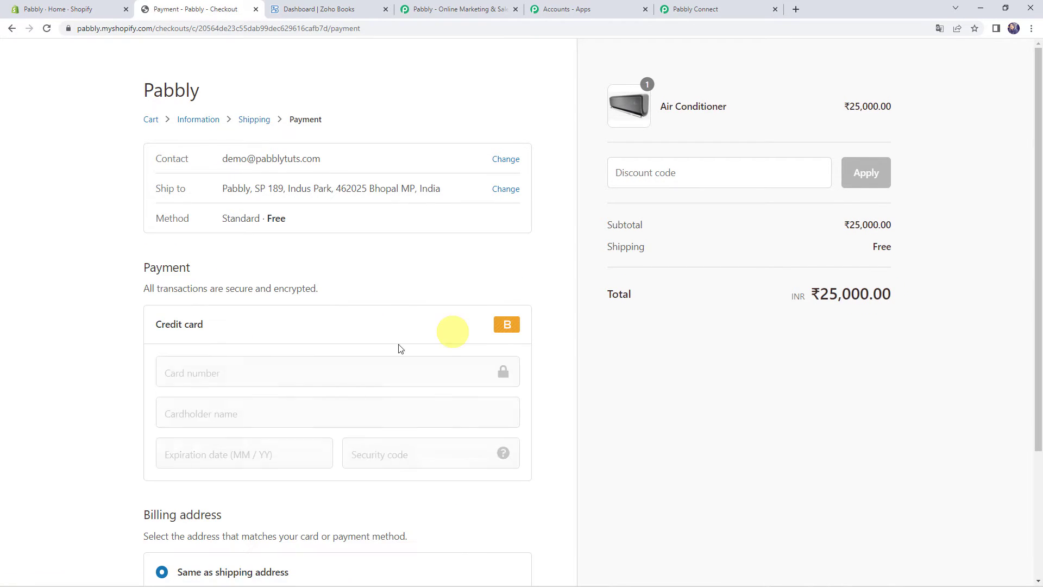
Pay the ₹25,000 order with Bogus Gateway test card 1, including cardholder, expiry and code
left_click(273, 378)
type("1")
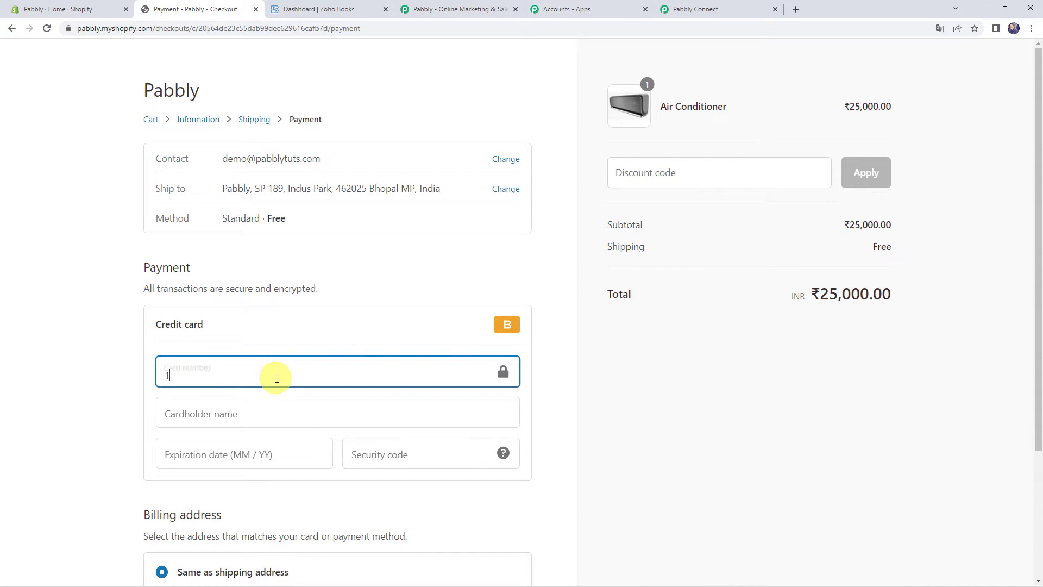
key("Tab")
key("Tab")
type("Bogu")
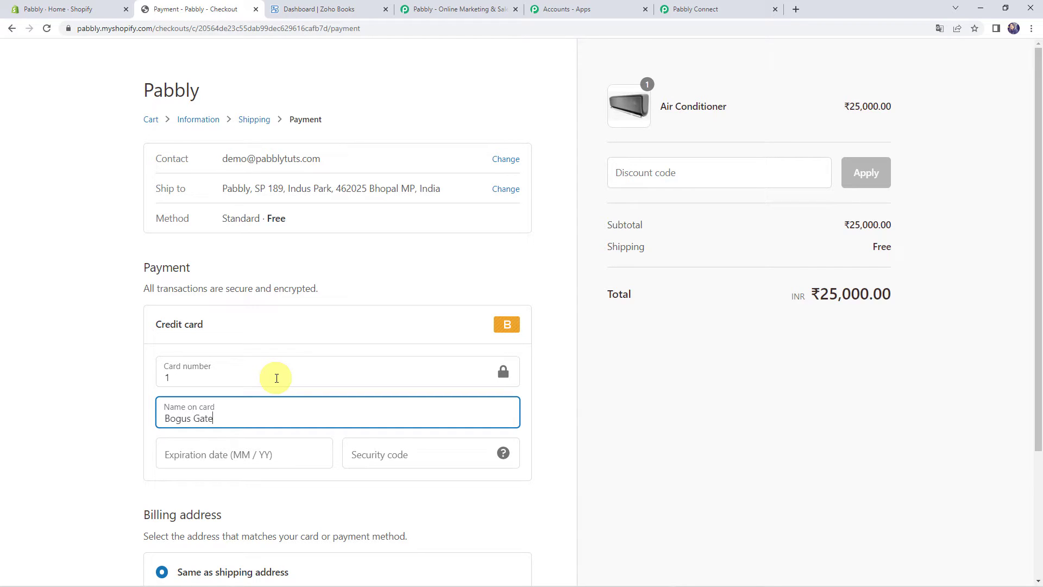
key("Tab")
type("0256")
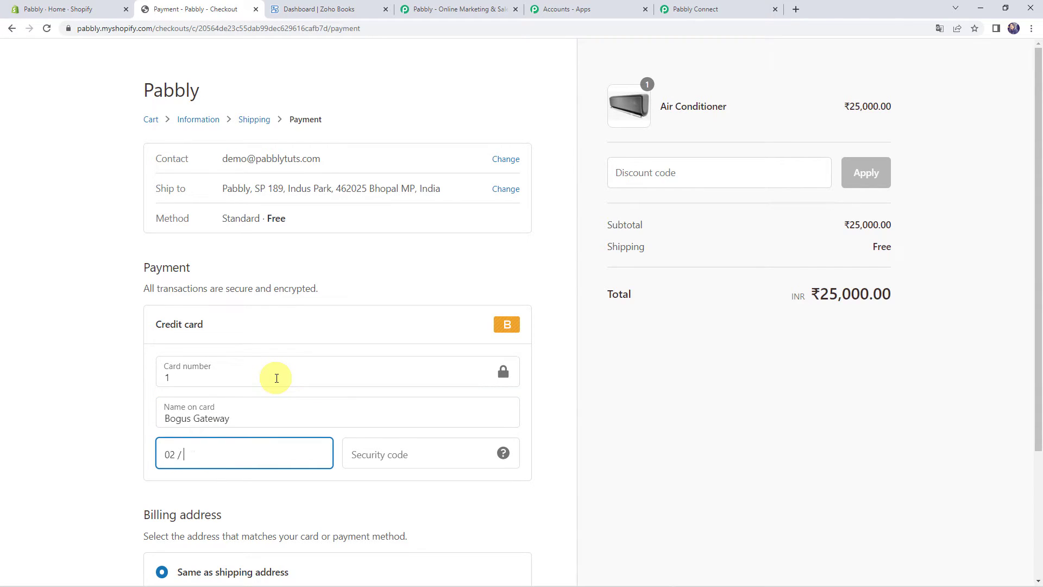
type("256")
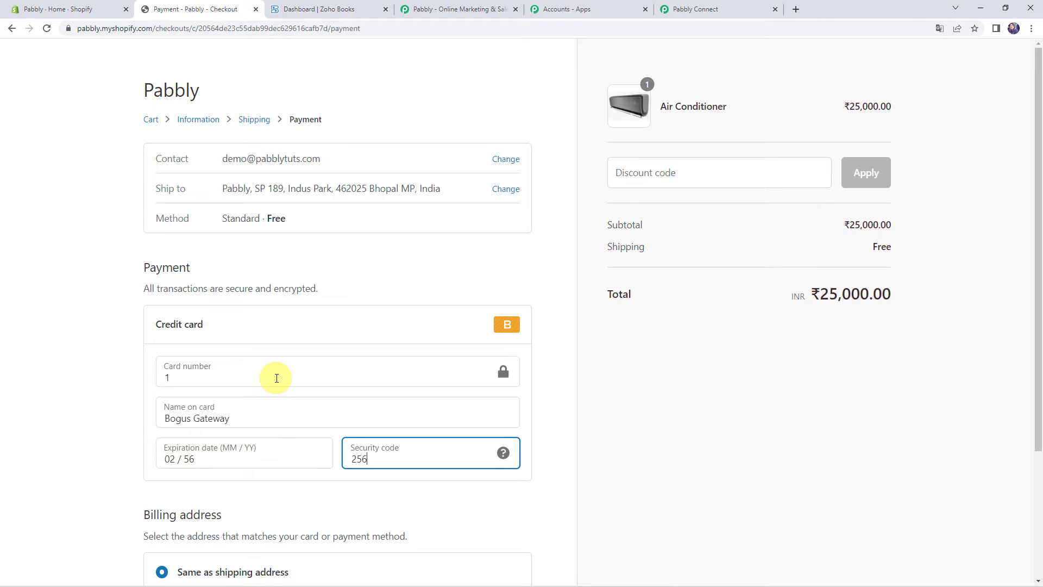
scroll(293, 393, "down", 3)
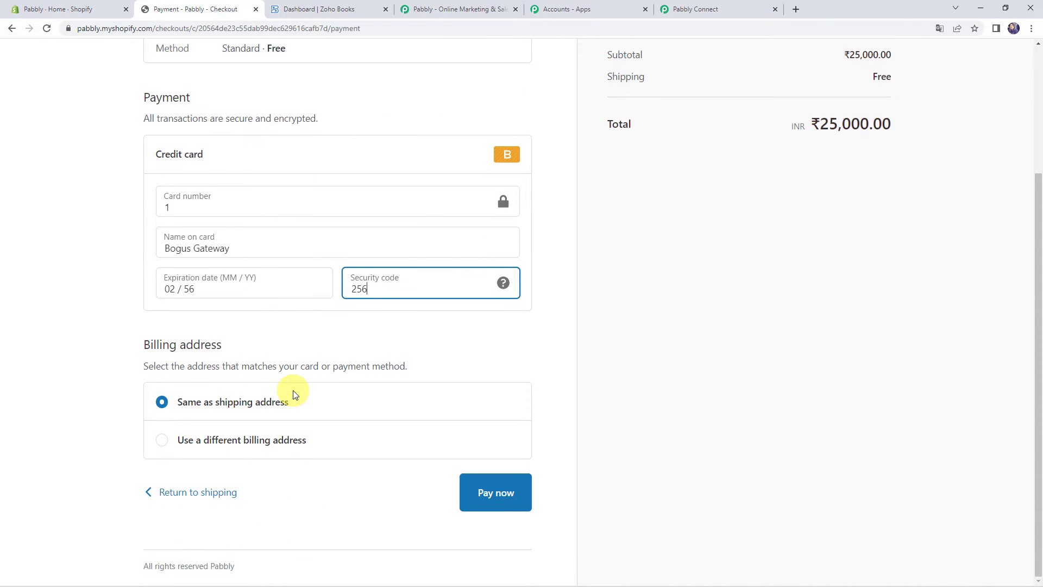
left_click(505, 492)
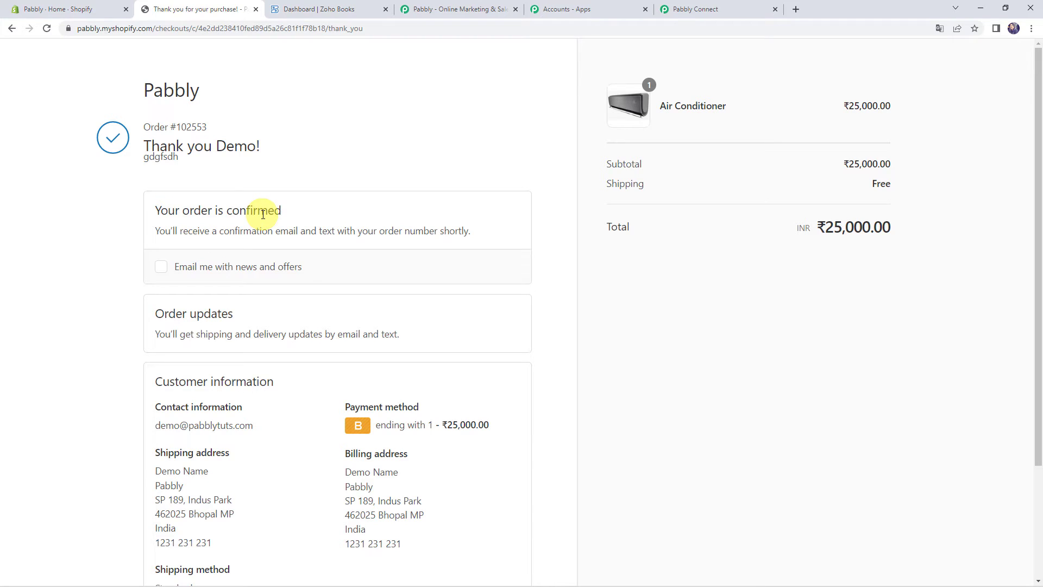
Scroll through the captured Shopify order response fields down to the next action step
left_click(727, 10)
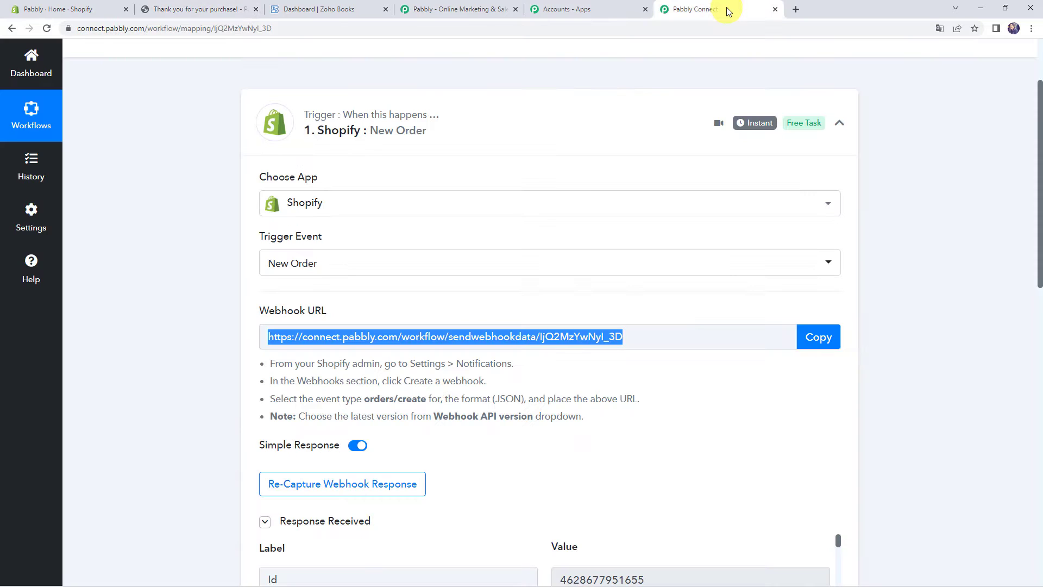
scroll(145, 346, "down", 7)
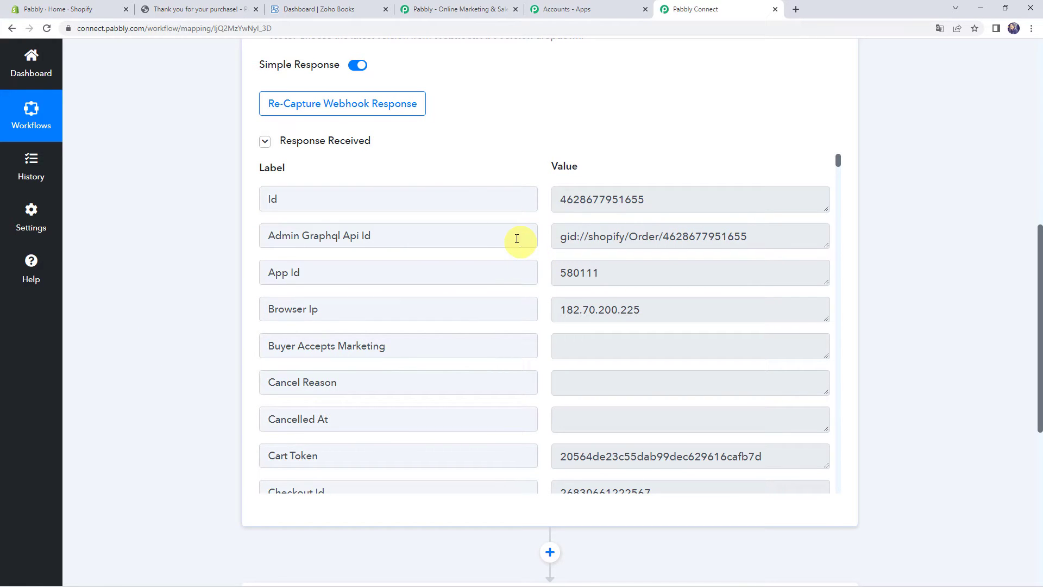
scroll(537, 256, "down", 3)
scroll(536, 253, "down", 9)
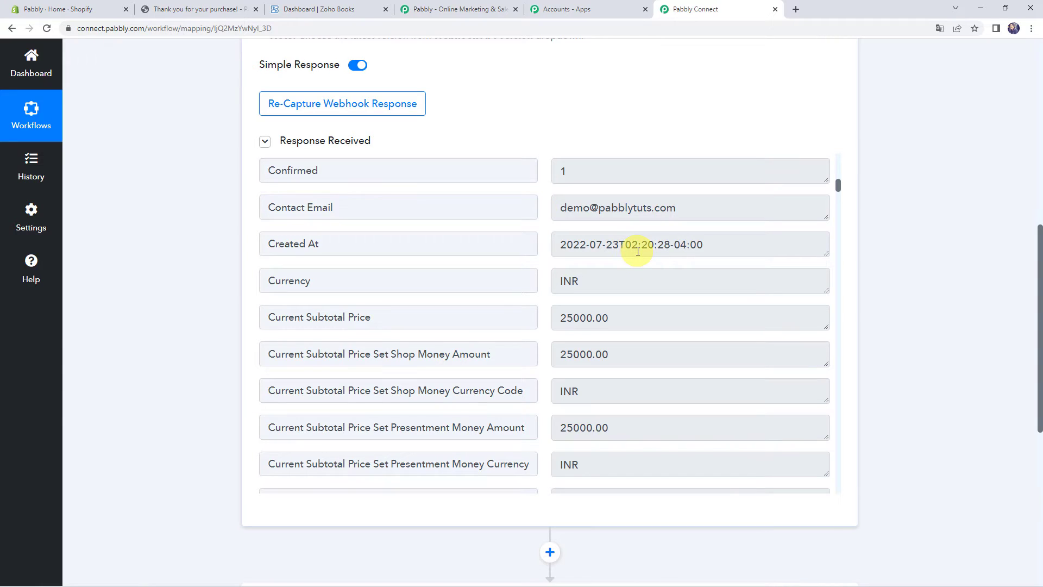
scroll(601, 239, "down", 2)
scroll(606, 284, "down", 2)
scroll(606, 284, "down", 6)
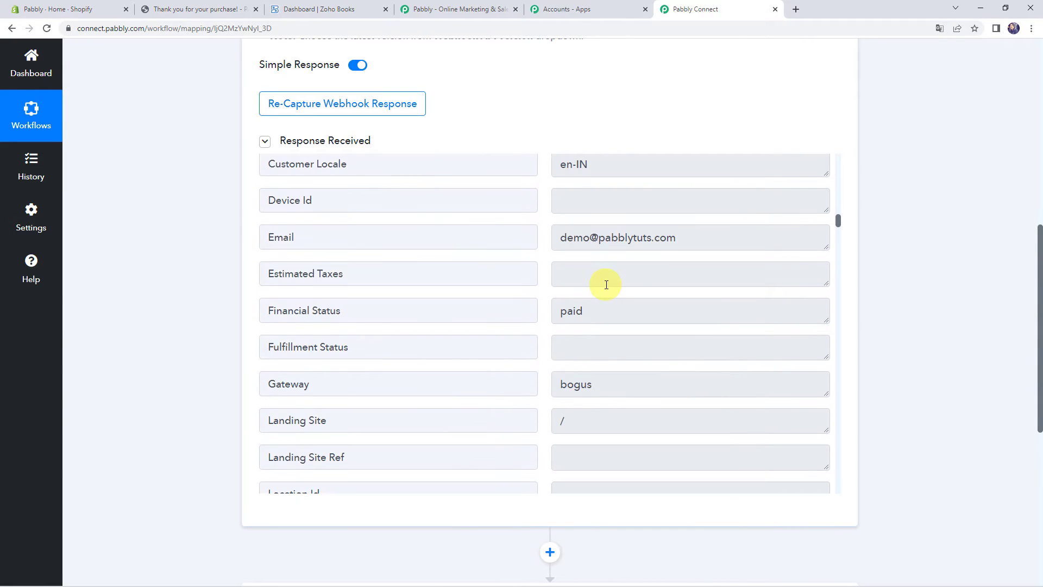
scroll(595, 248, "down", 1)
scroll(595, 248, "down", 8)
scroll(556, 324, "down", 2)
scroll(556, 324, "down", 6)
scroll(557, 325, "down", 5)
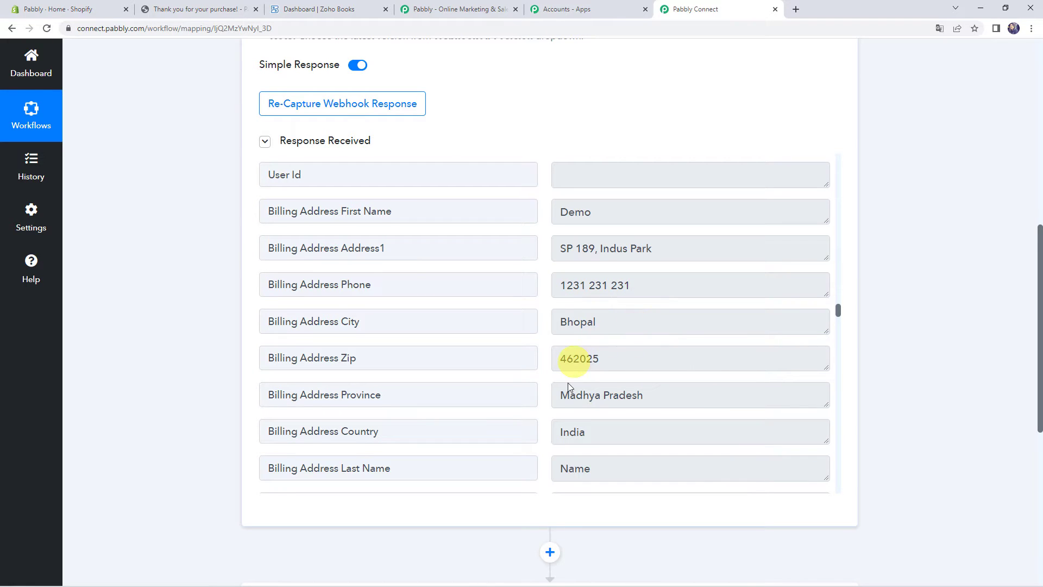
scroll(565, 400, "down", 1)
scroll(538, 397, "down", 6)
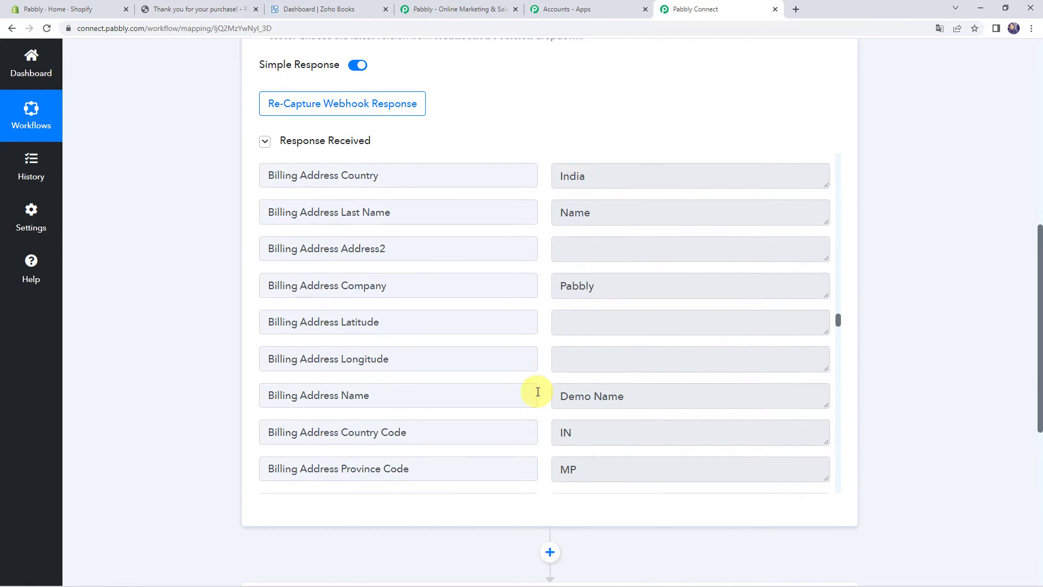
scroll(538, 392, "down", 10)
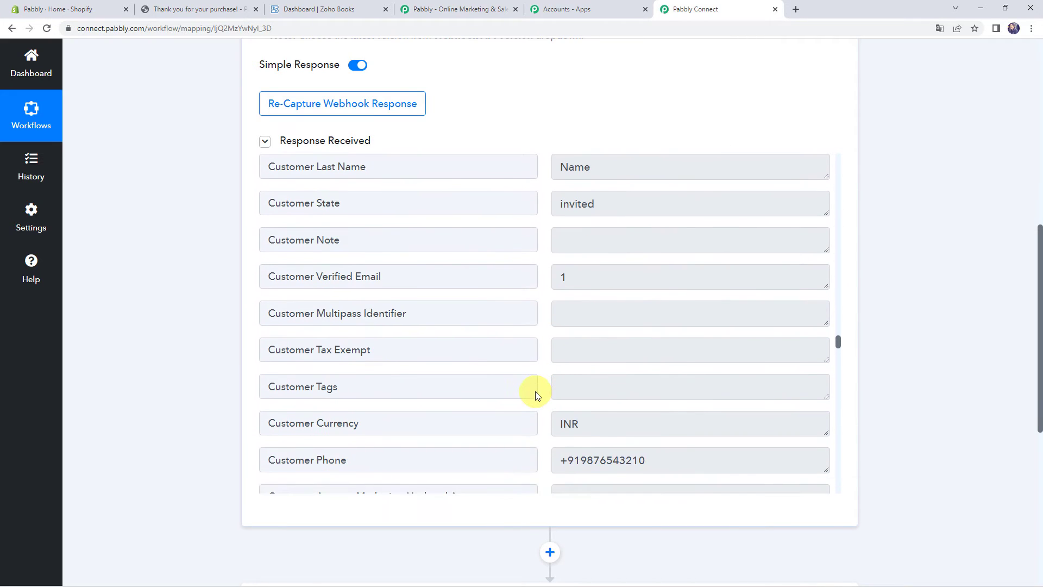
scroll(537, 392, "down", 10)
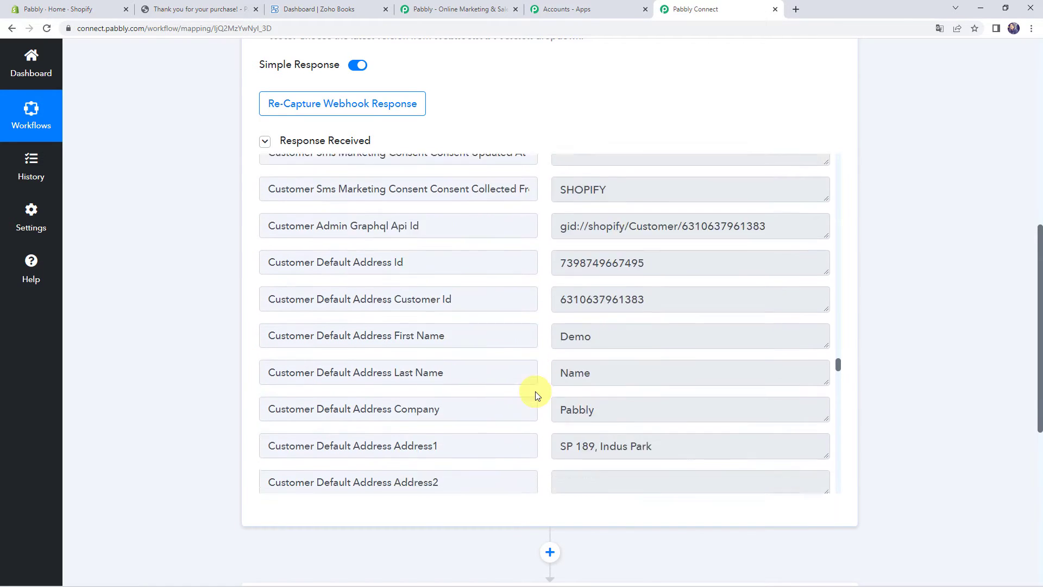
scroll(537, 391, "down", 10)
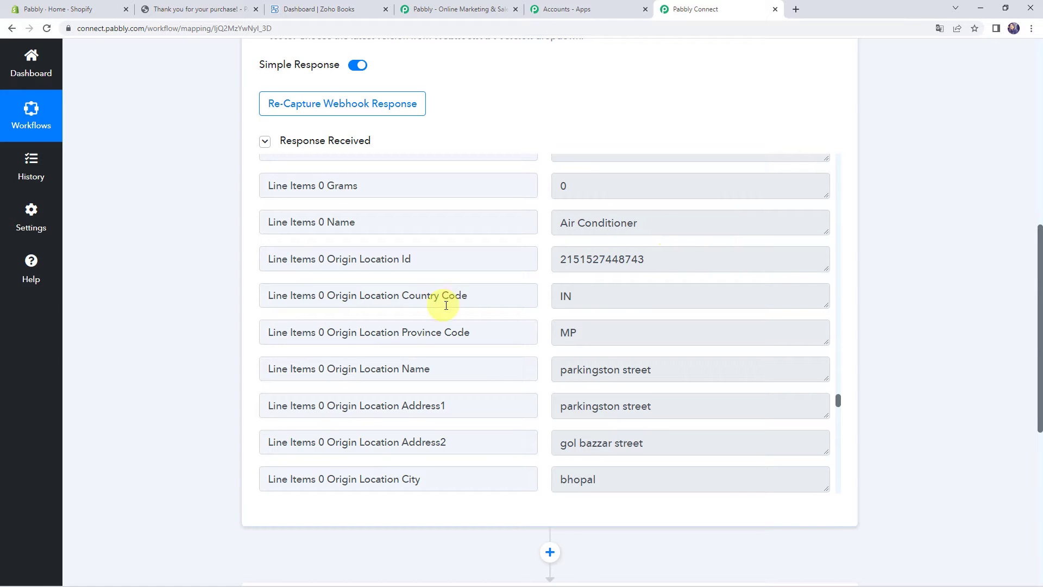
scroll(461, 303, "up", 8)
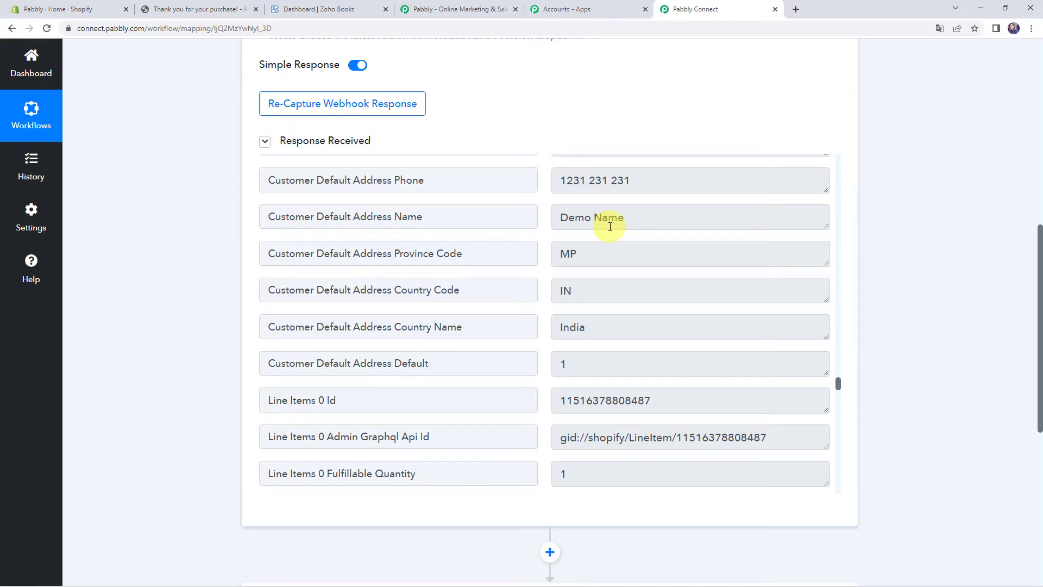
scroll(145, 347, "down", 7)
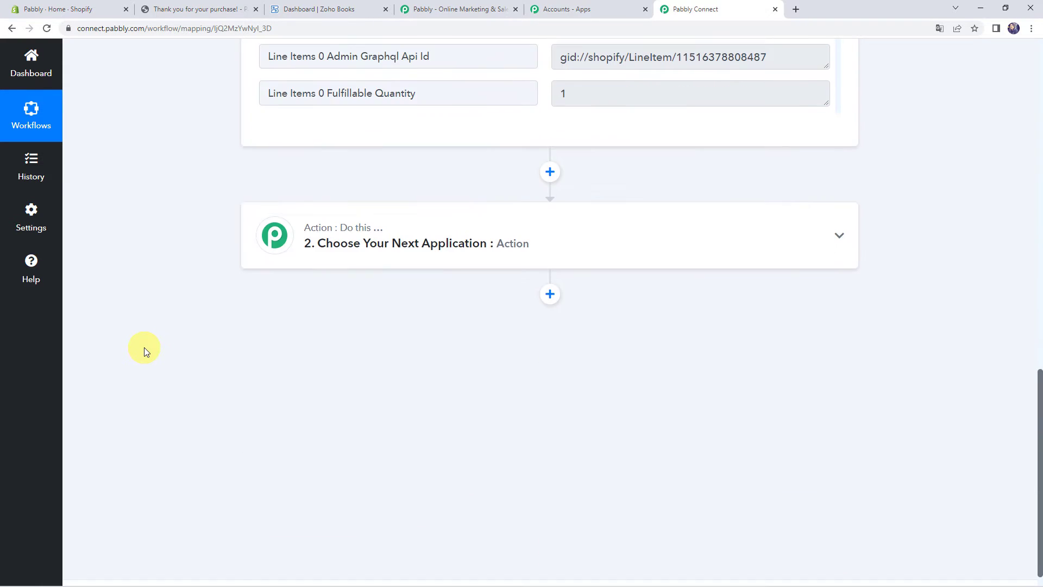
Set step 2 to Zoho Books with the Get Contact by Email event
left_click(549, 231)
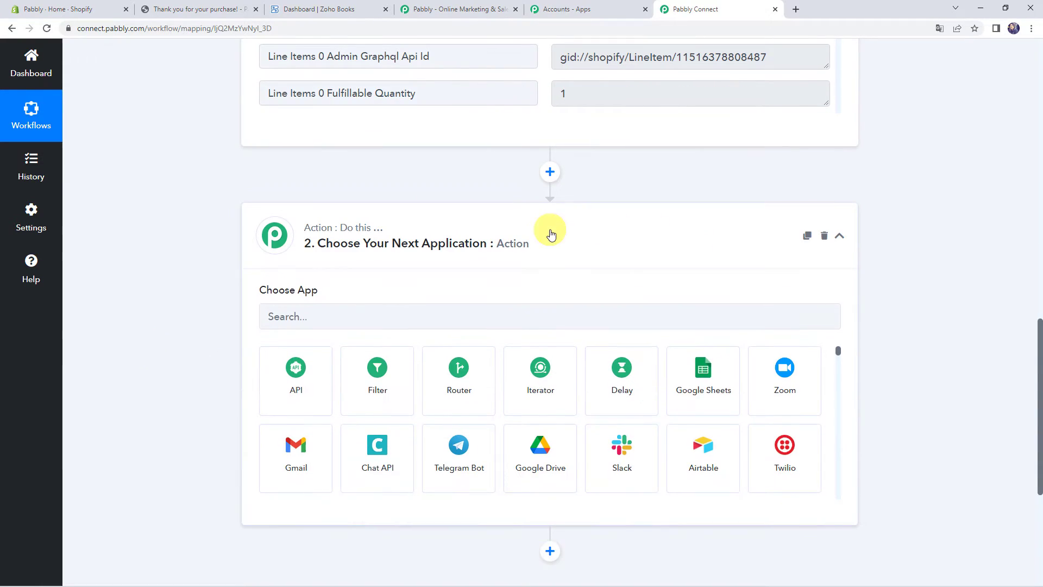
left_click(302, 310)
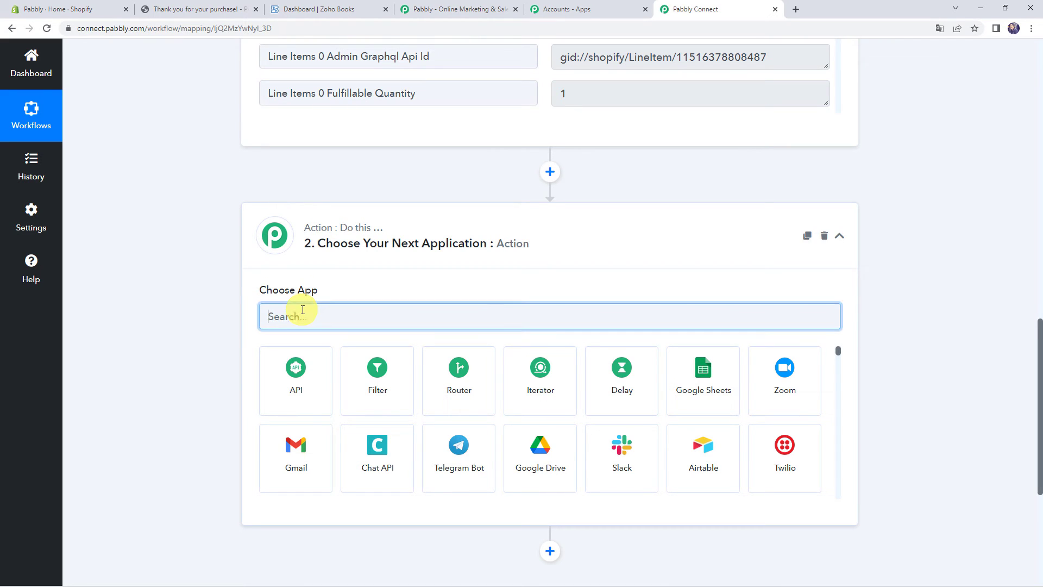
type("zoho ")
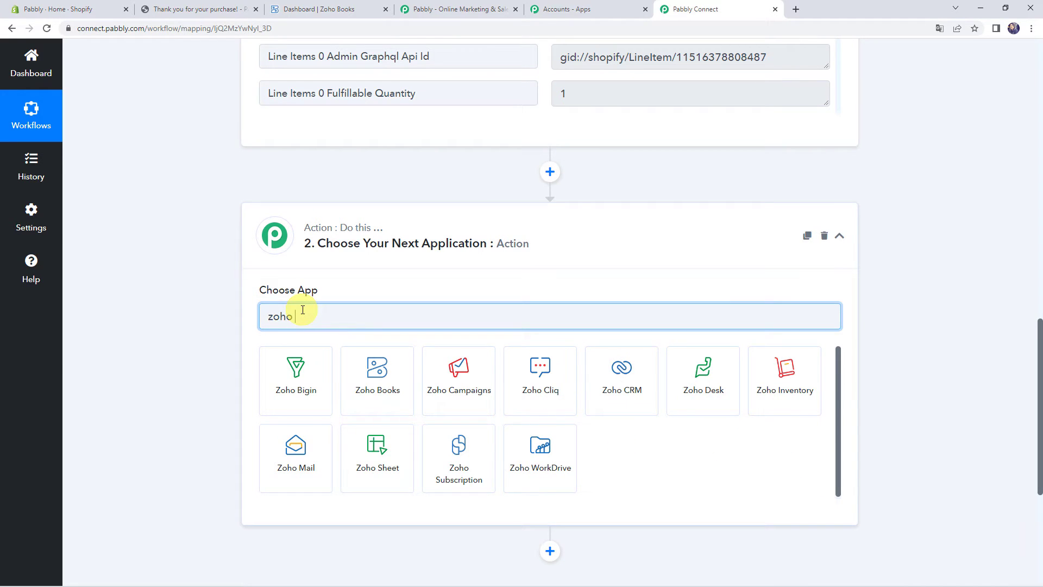
type("bo")
left_click(303, 378)
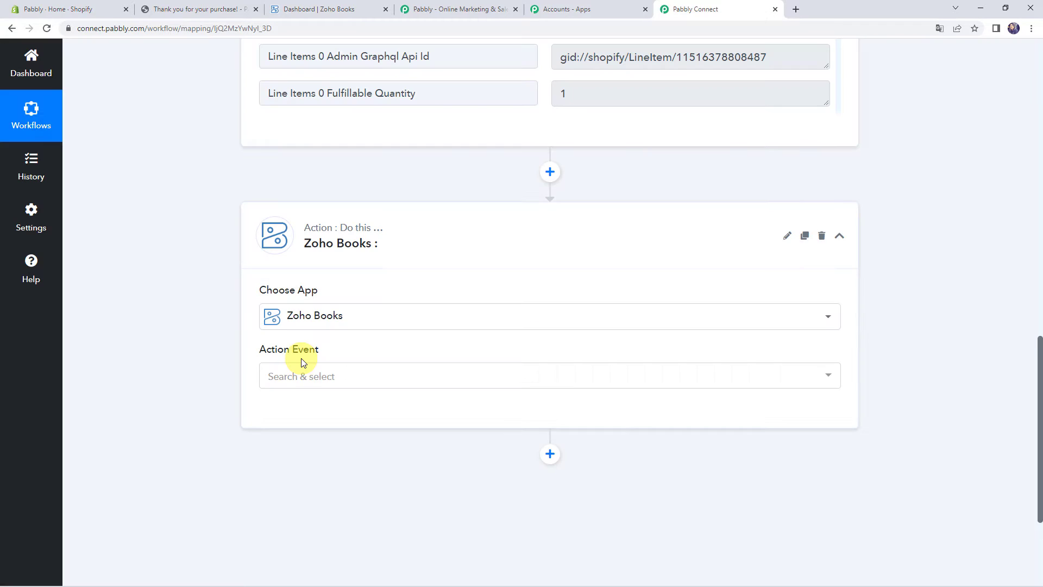
scroll(301, 357, "down", 1)
left_click(302, 326)
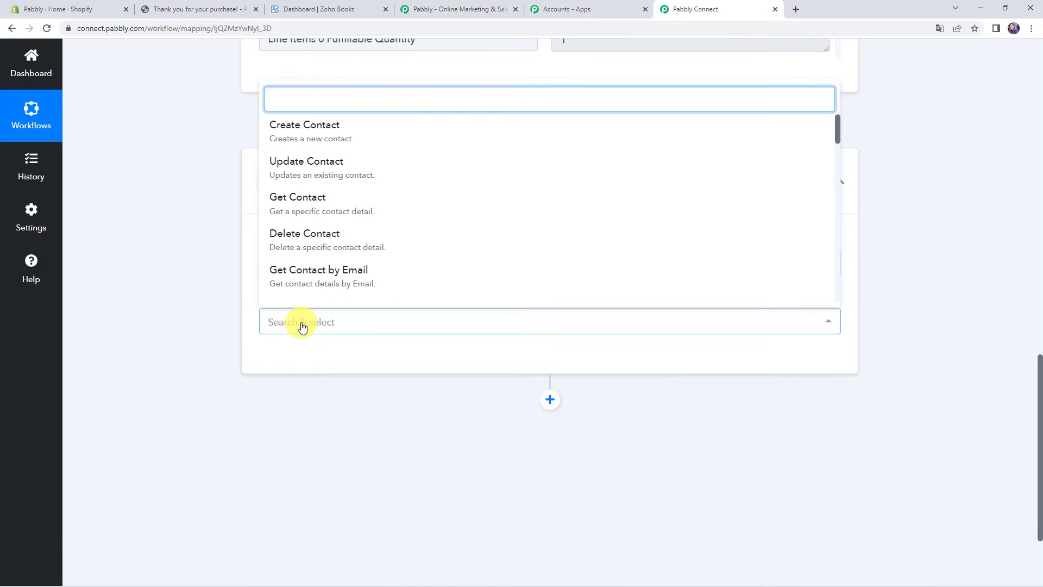
left_click(338, 278)
Start a new Zoho Books connection and switch to the Zoho Books dashboard
left_click(291, 360)
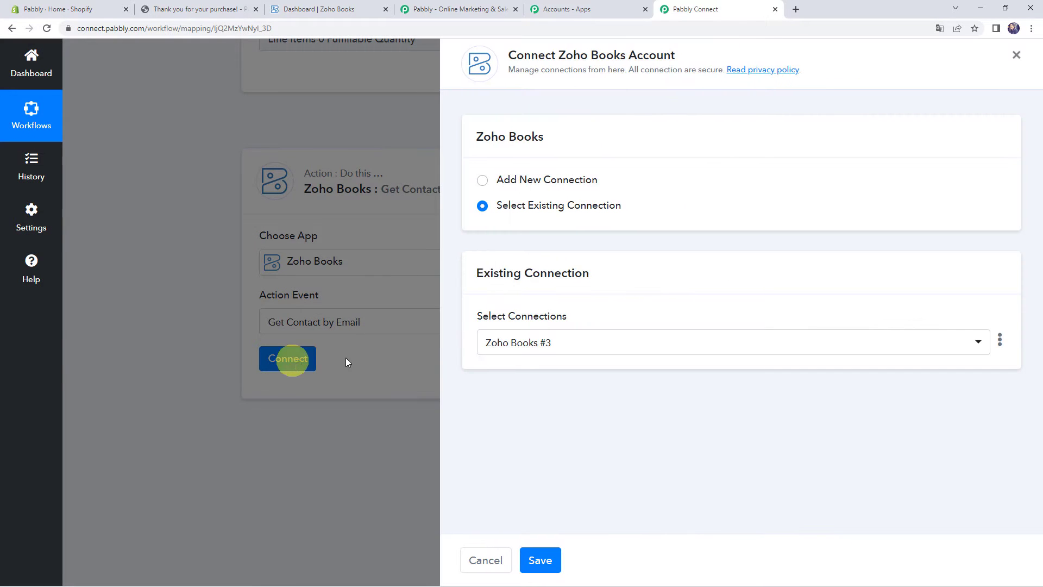
left_click(509, 179)
left_click(500, 326)
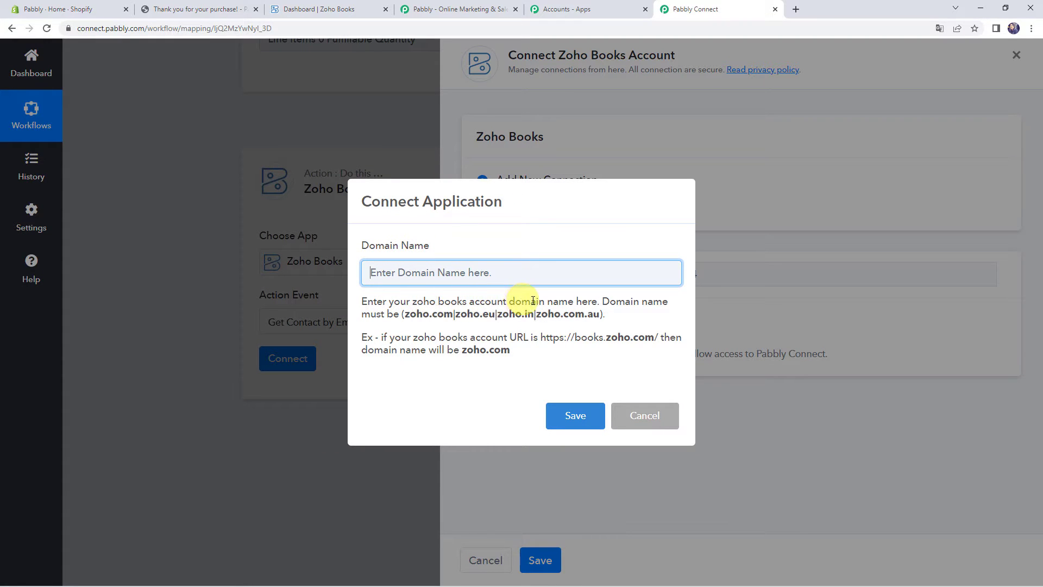
left_click(327, 12)
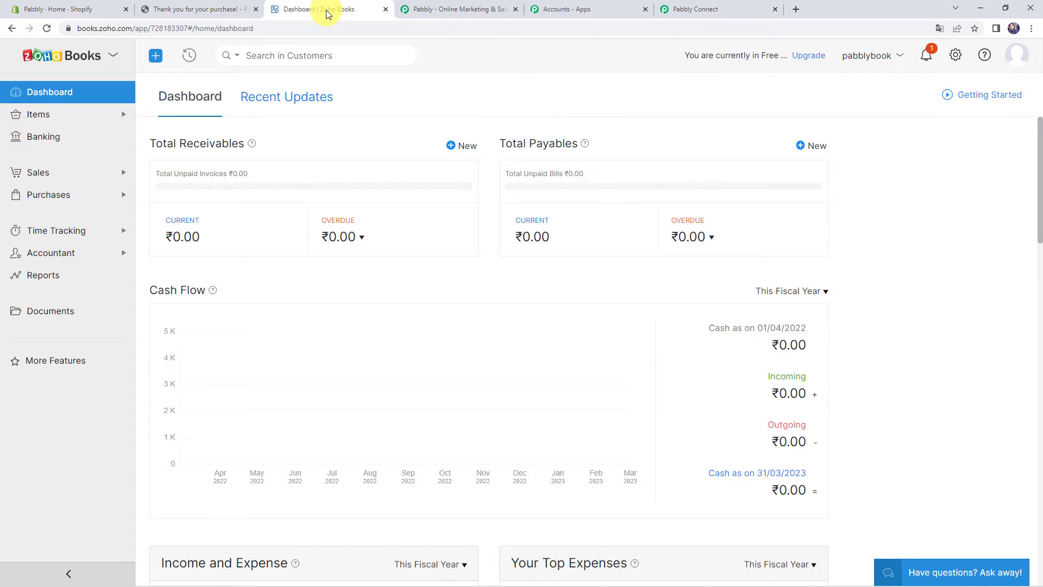
Read the zoho.com domain from the Zoho Books address and enter it as the Domain Name
left_click(263, 30)
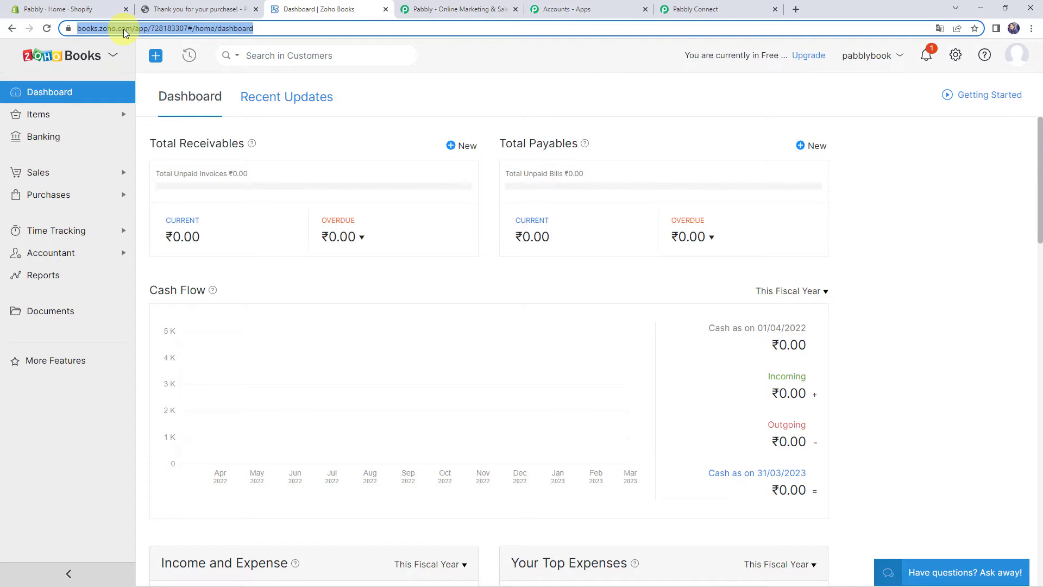
left_click(718, 9)
left_click(395, 271)
type("zoho.com")
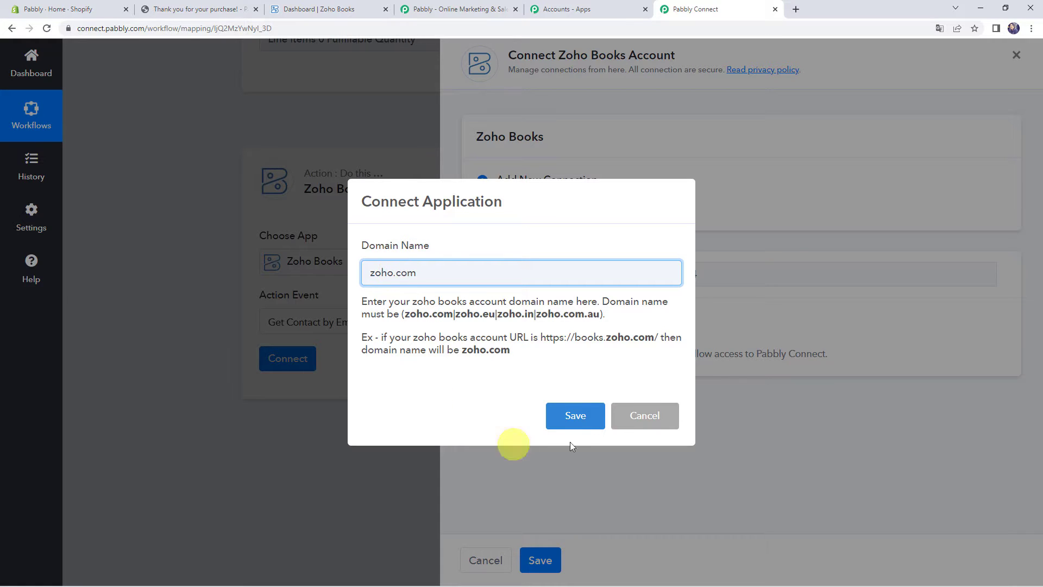
Save the zoho.com domain and accept Zoho Books access, connecting with organization Magnet Brains
left_click(575, 417)
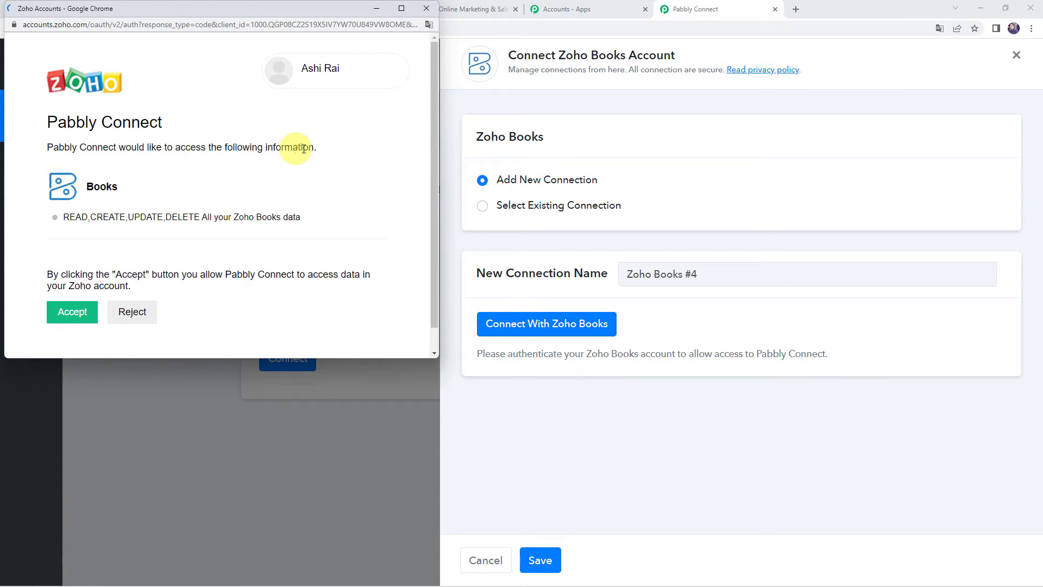
scroll(305, 149, "down", 1)
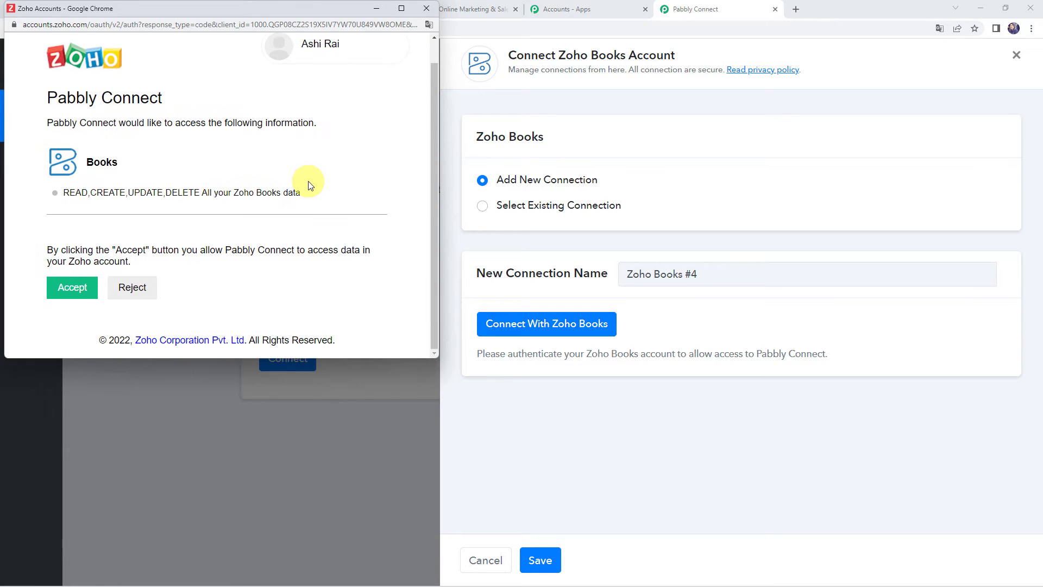
left_click(74, 289)
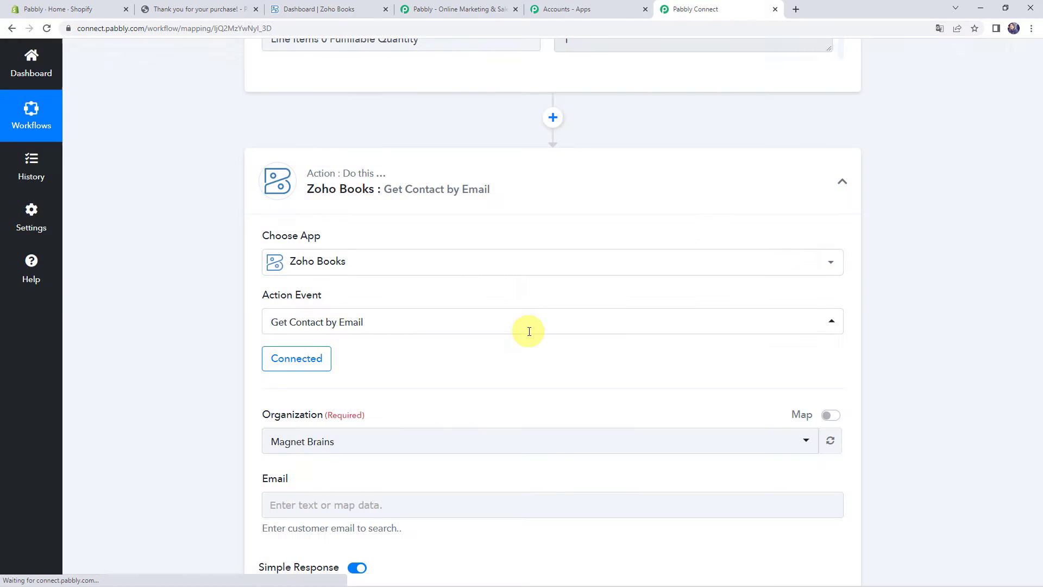
scroll(530, 331, "down", 1)
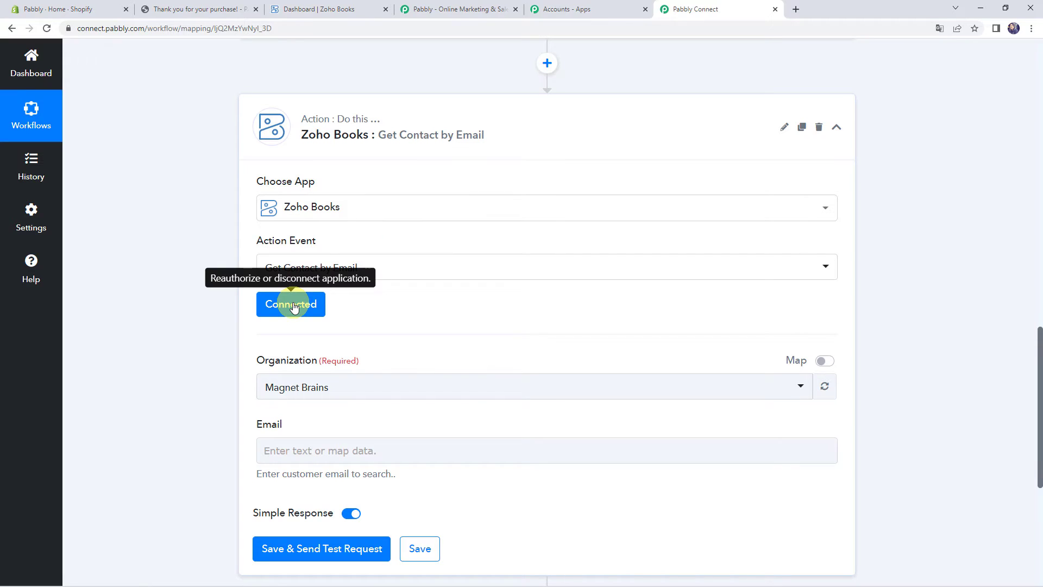
scroll(293, 307, "down", 1)
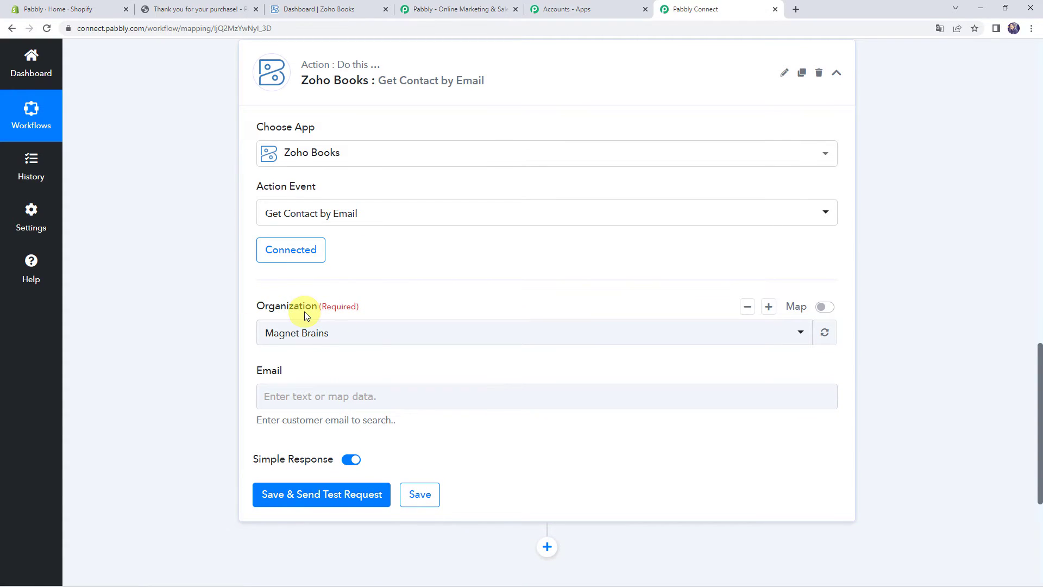
left_click(328, 10)
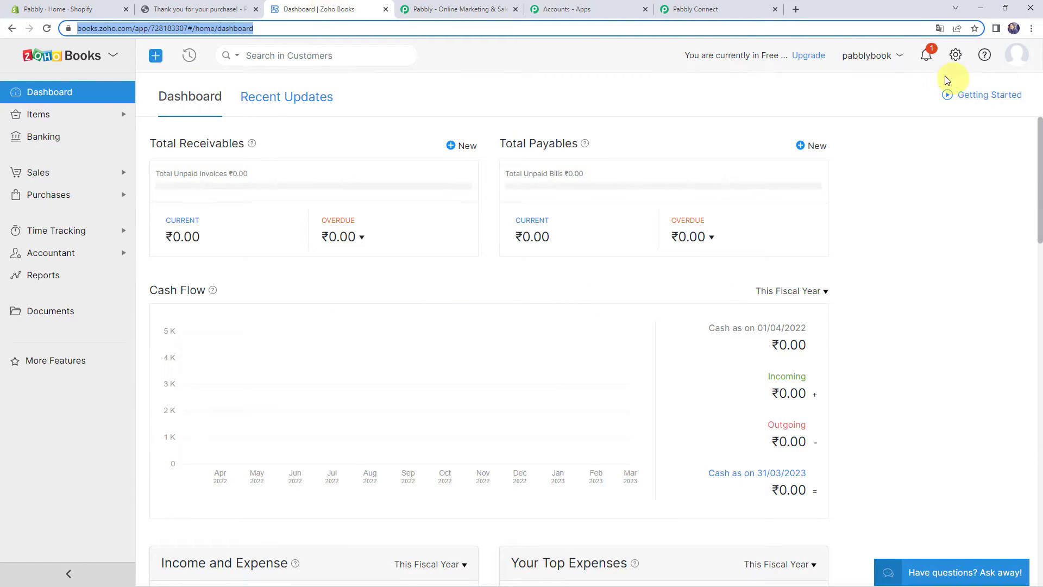
left_click(877, 56)
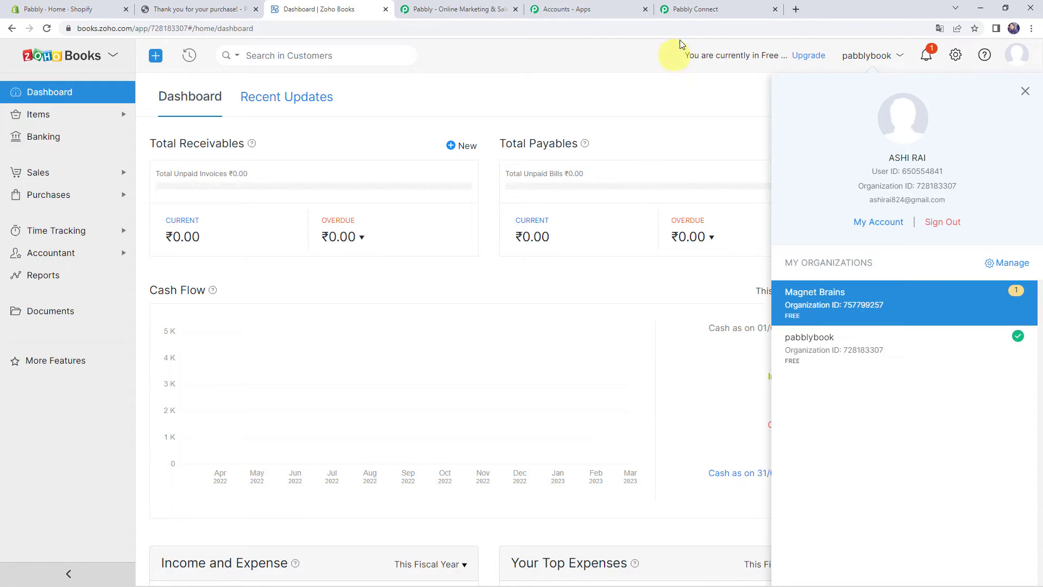
left_click(692, 10)
Set the Get Contact by Email organization to pabblybook
left_click(303, 332)
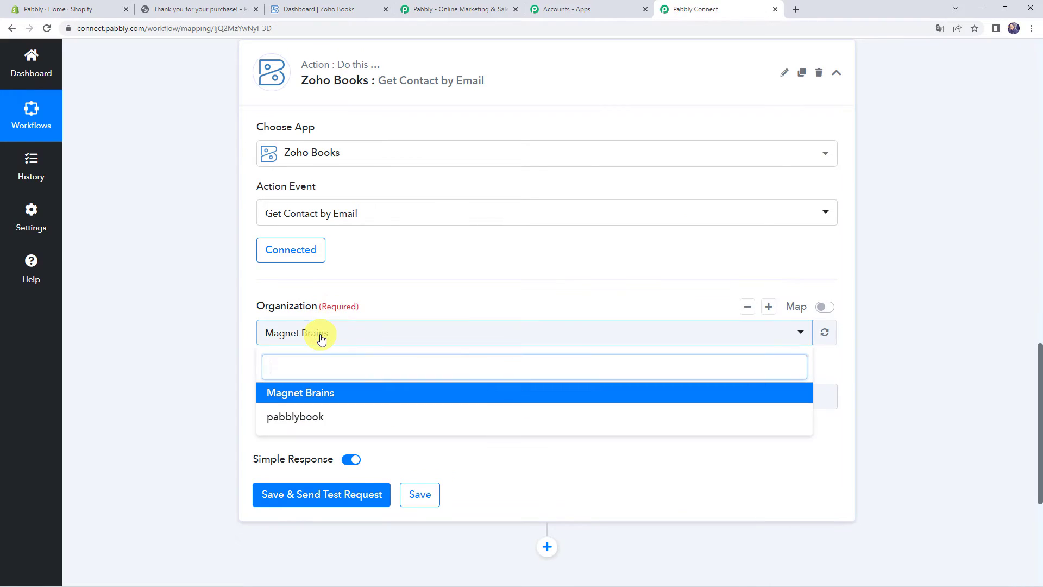
left_click(359, 419)
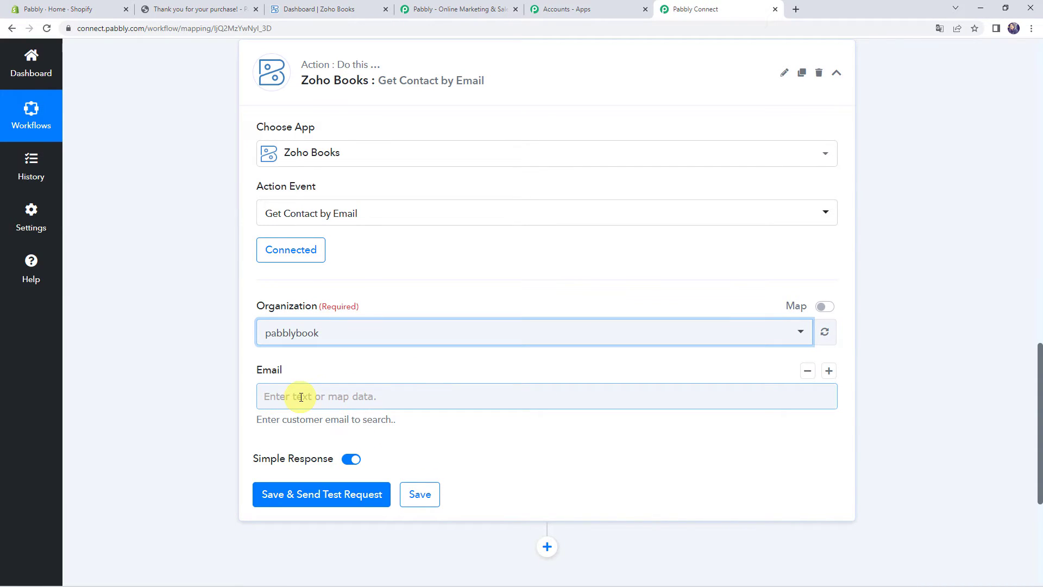
scroll(204, 379, "up", 4)
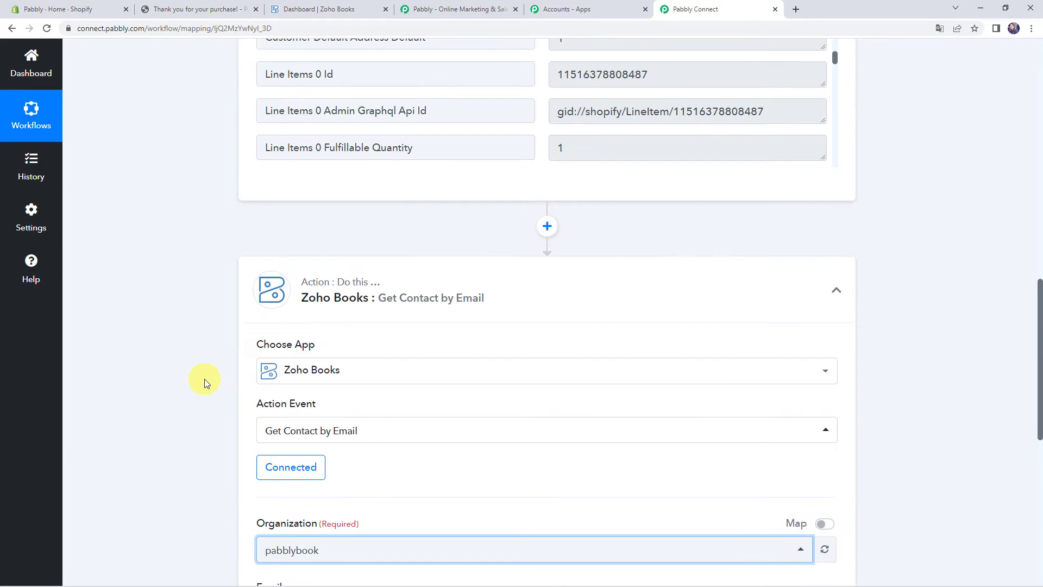
scroll(204, 379, "up", 7)
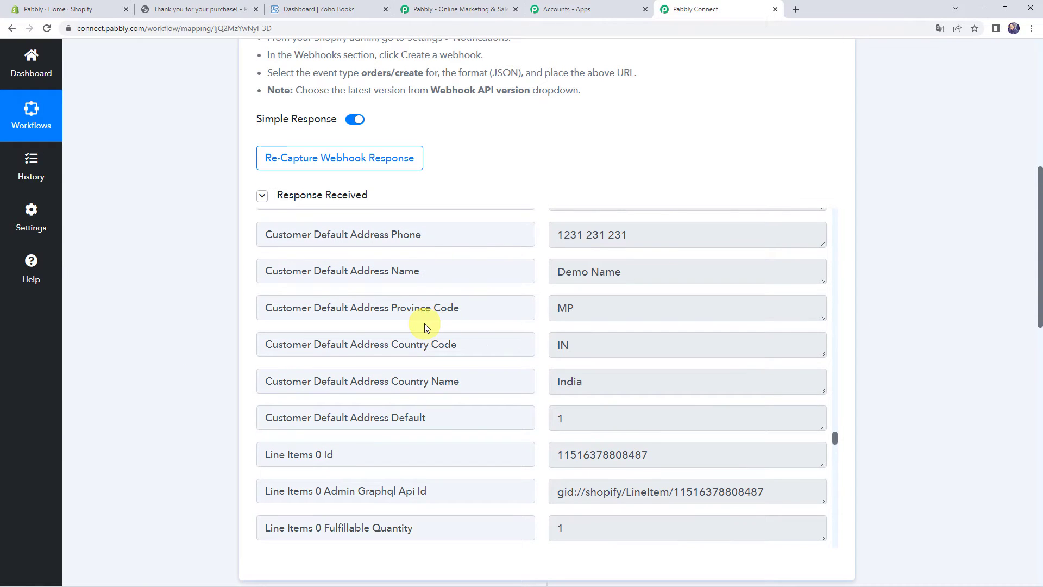
scroll(427, 328, "down", 1)
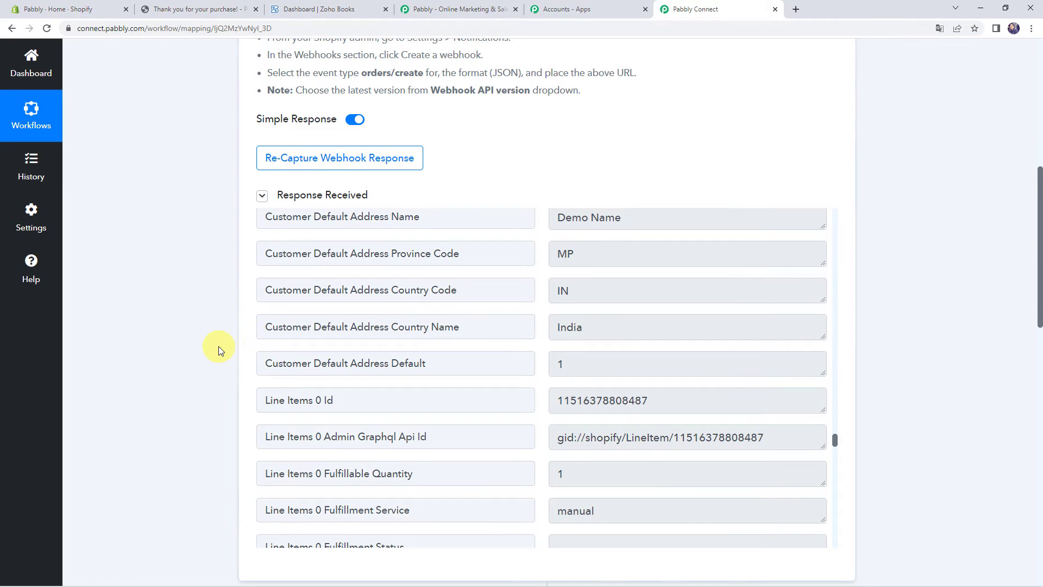
scroll(263, 336, "down", 10)
Map the Email field to the Shopify New Order's Contact Email
left_click(277, 336)
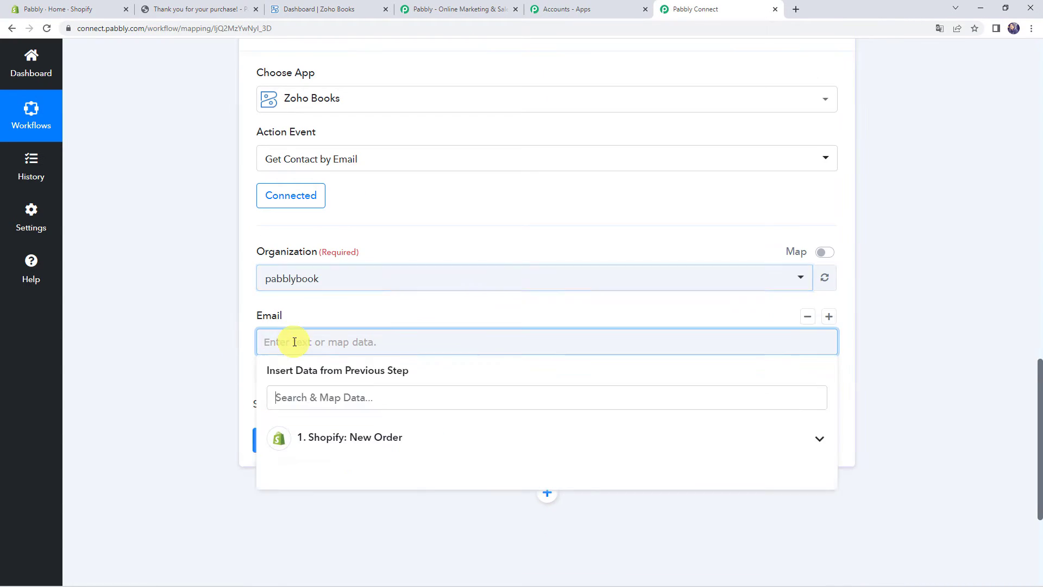
scroll(210, 351, "down", 2)
left_click(315, 338)
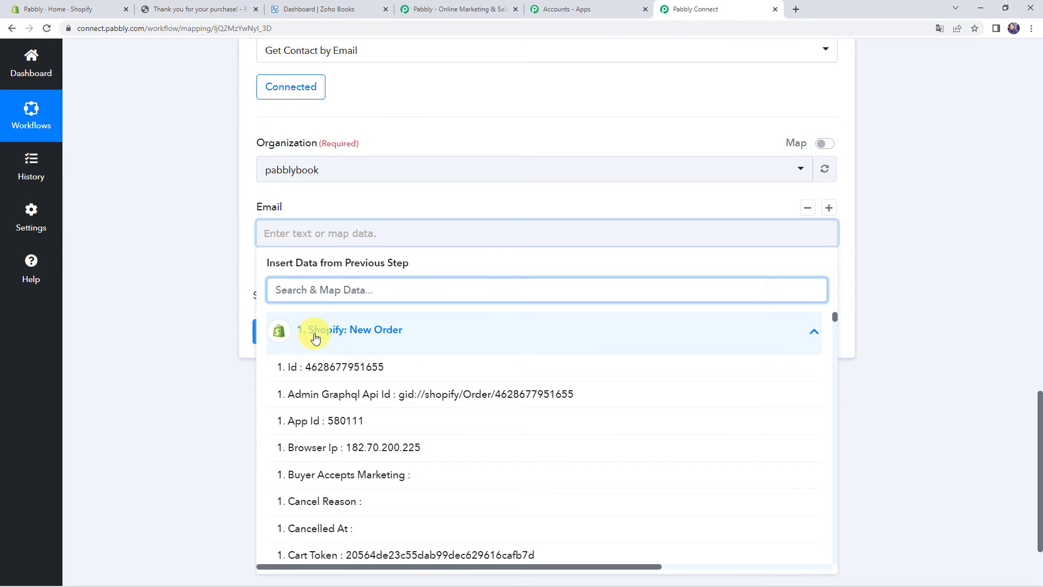
type("@")
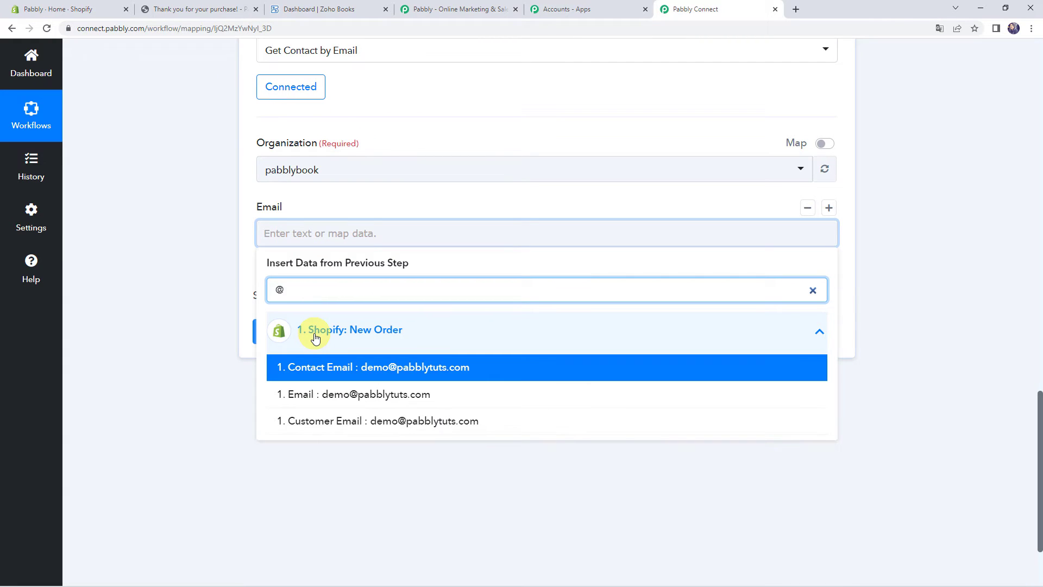
left_click(397, 372)
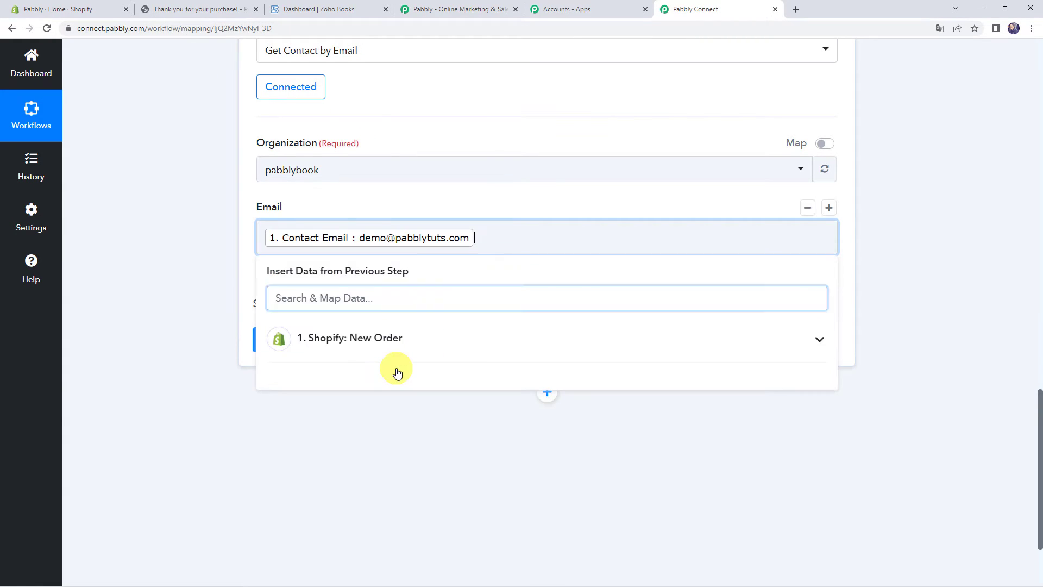
left_click(217, 305)
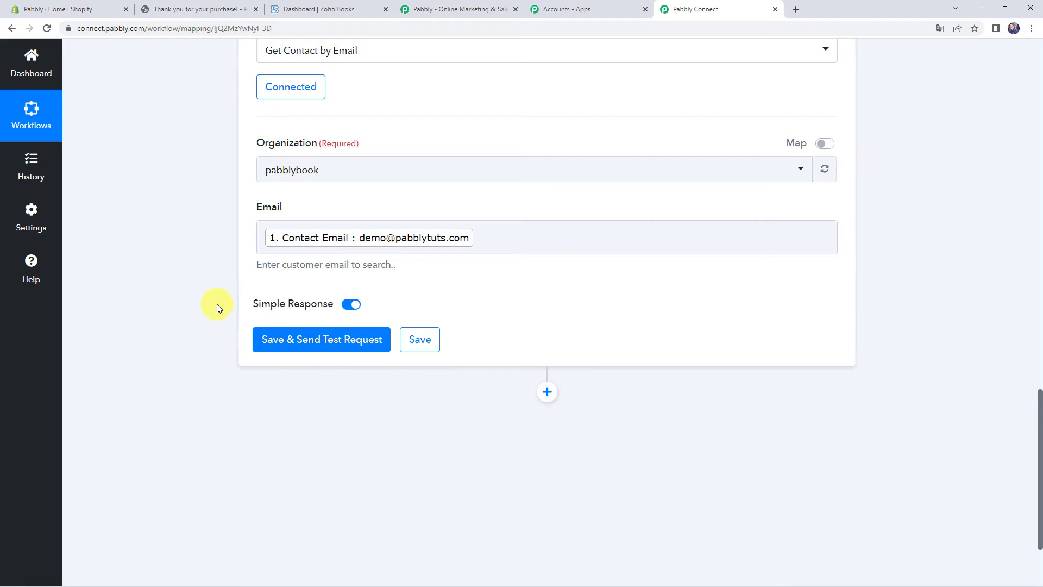
Save and test the lookup, then review the returned contact fields such as Contacts 0 Contact Id
left_click(305, 345)
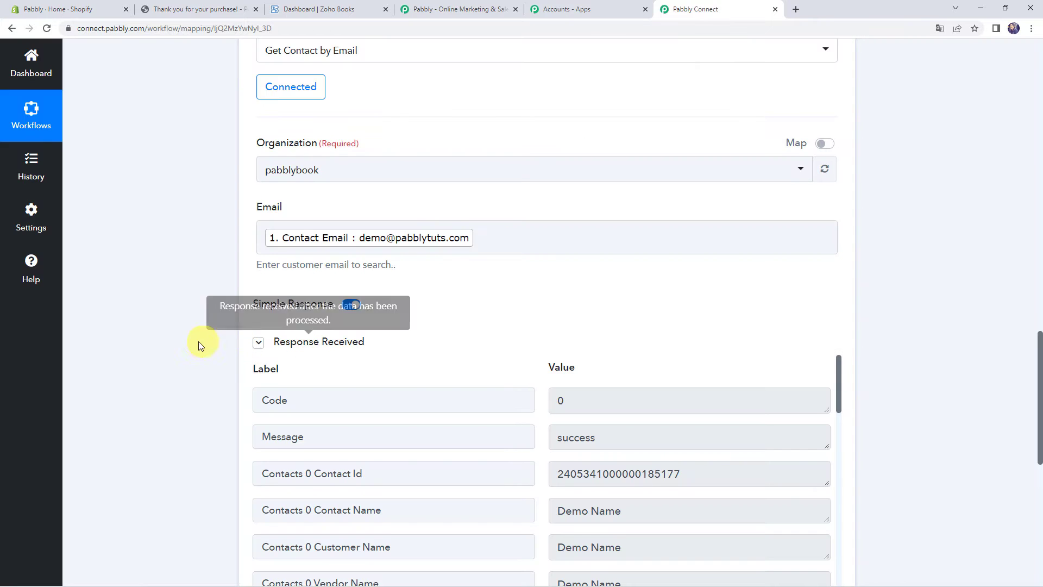
scroll(184, 343, "down", 3)
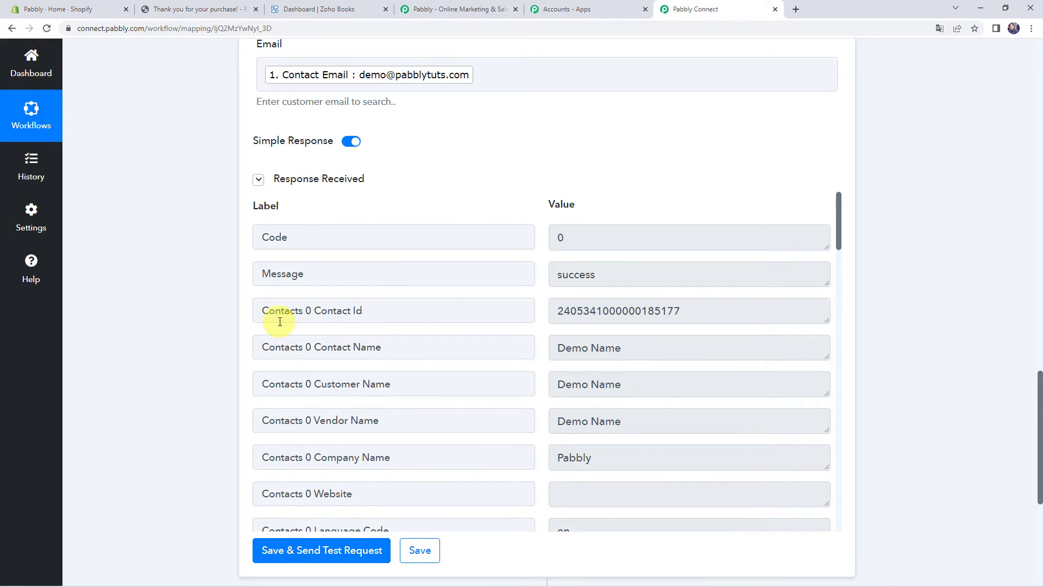
left_click_drag(363, 311, 217, 314)
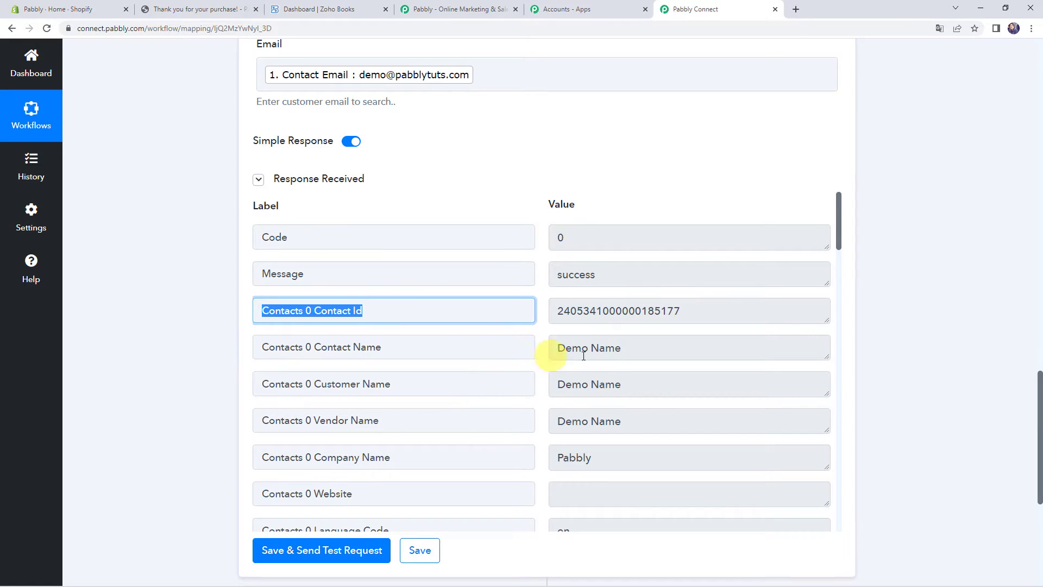
scroll(604, 386, "down", 6)
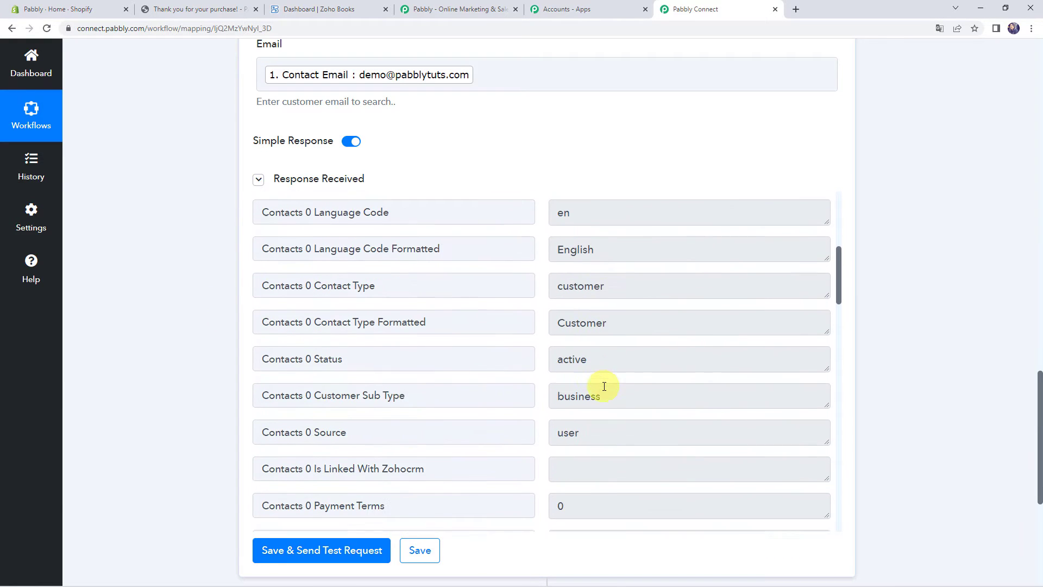
scroll(605, 386, "down", 4)
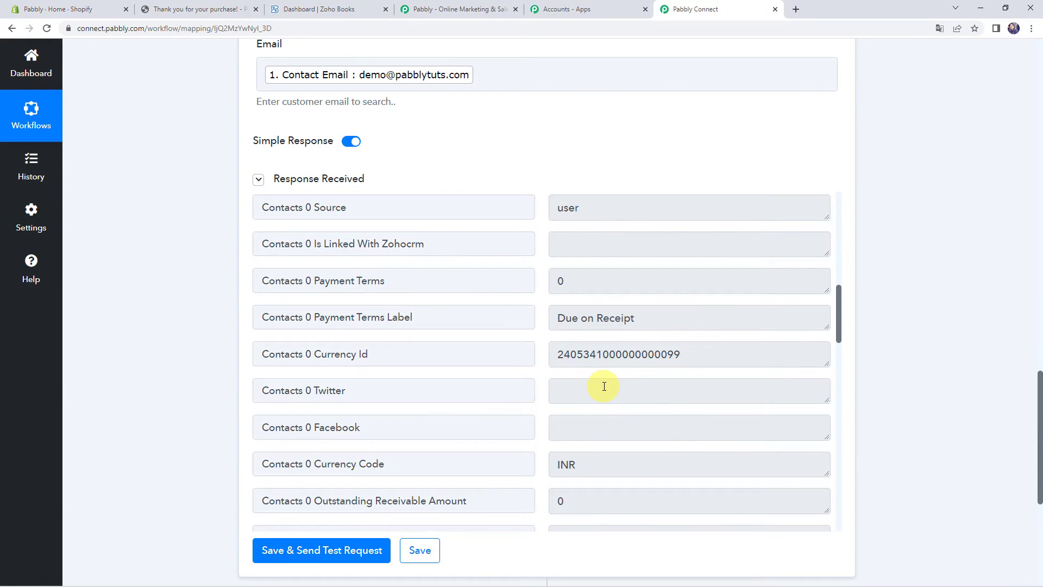
scroll(594, 387, "down", 10)
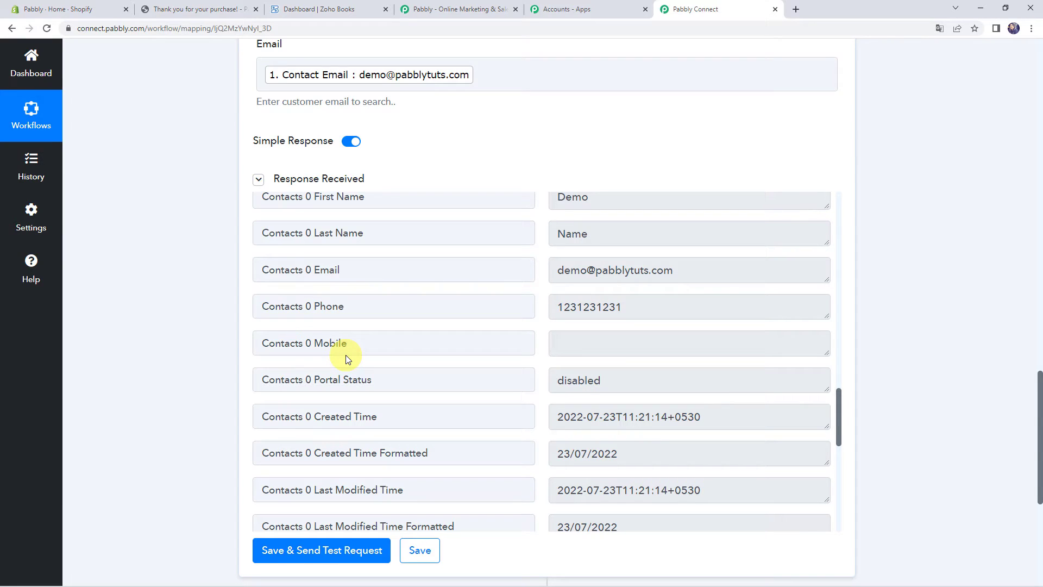
scroll(166, 354, "down", 4)
scroll(165, 355, "down", 2)
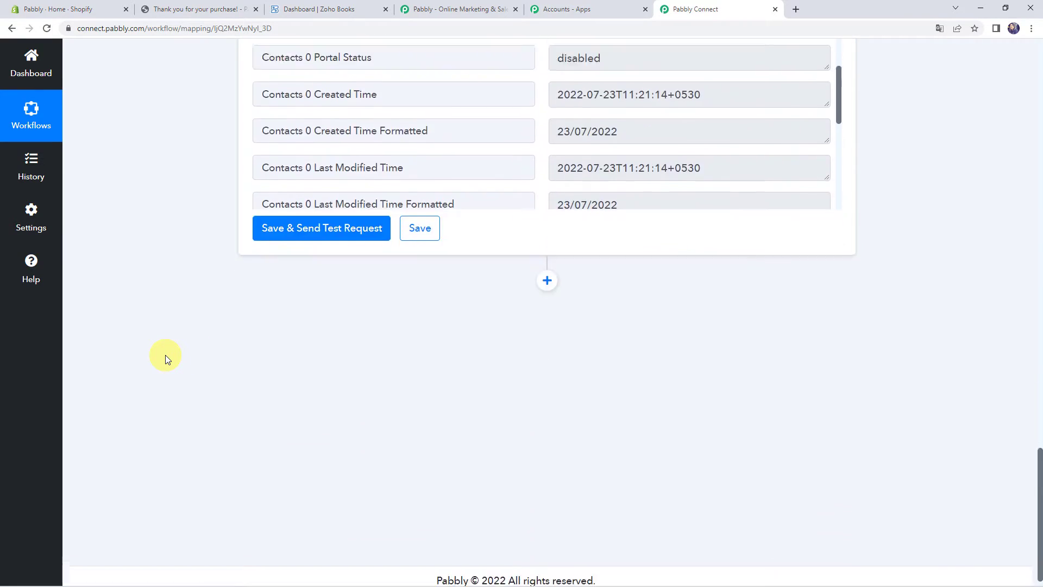
Add a Router after the lookup and rename Route 1 to 'If Customer Exist'
left_click(547, 271)
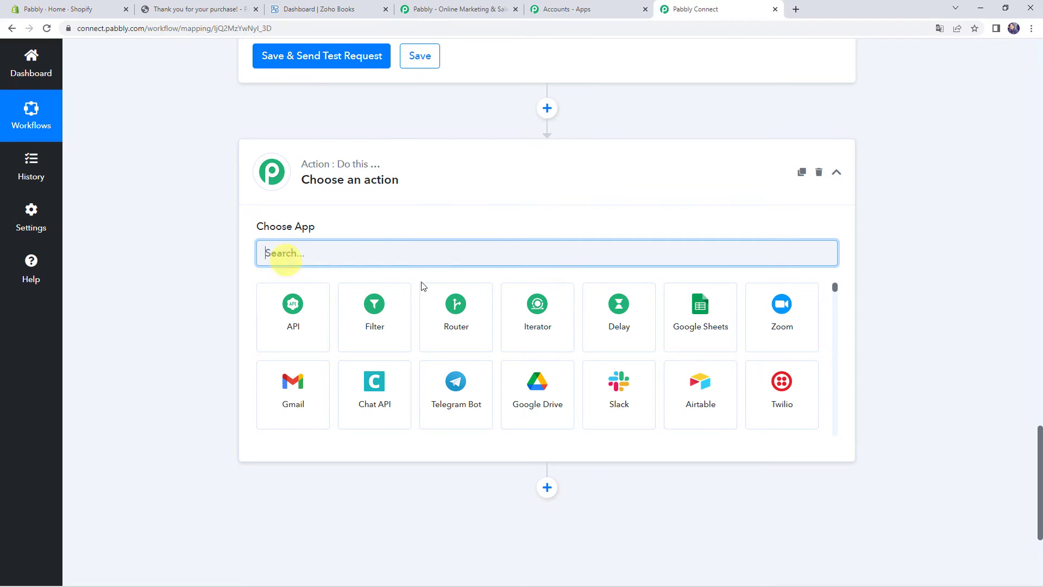
left_click(443, 327)
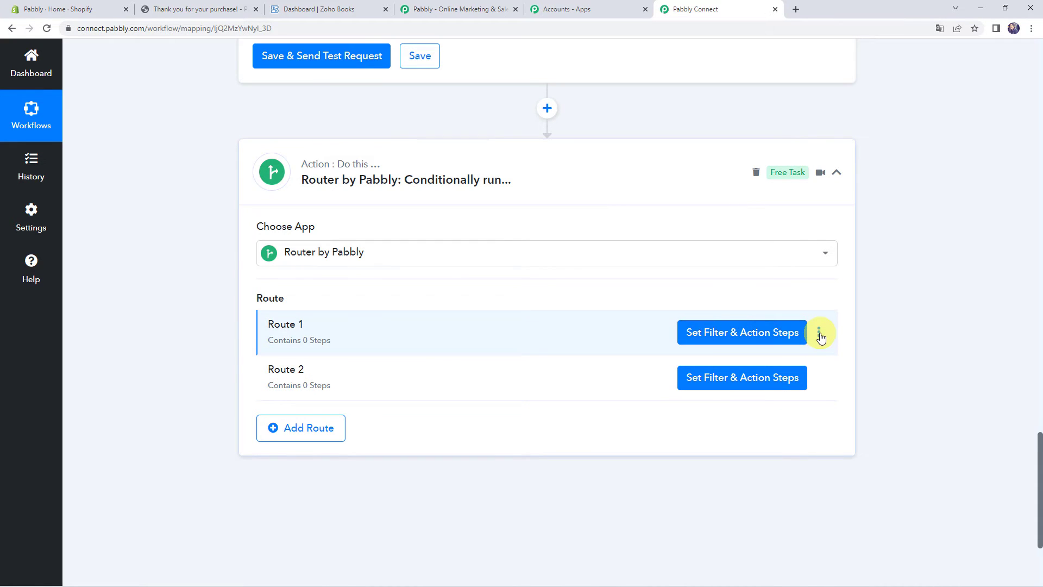
left_click(819, 333)
left_click(759, 356)
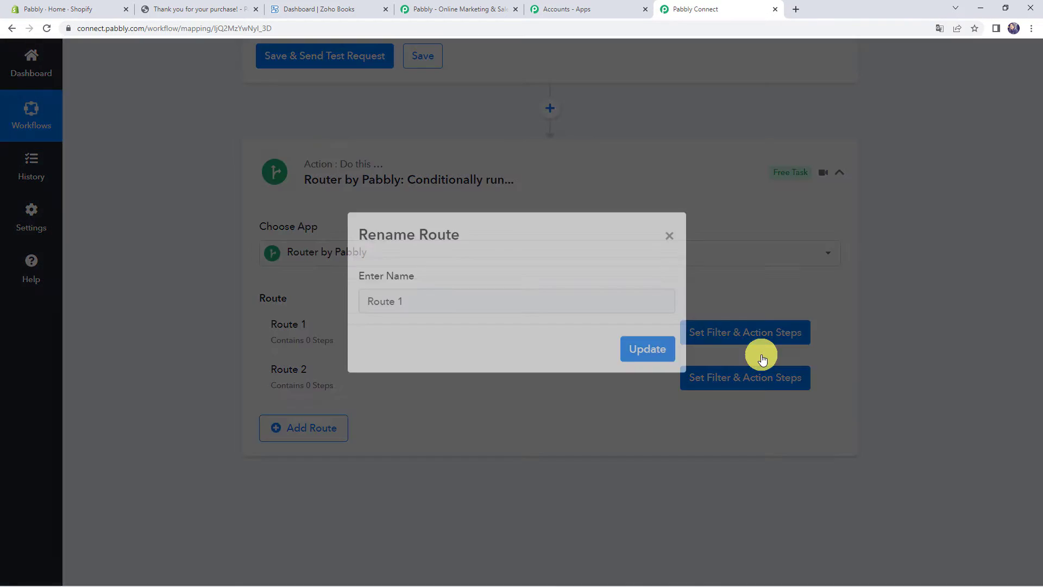
key("BackSpace")
key("BackSpace")
key("BackSpace")
key("BackSpace")
key("BackSpace")
type("If Customer Exist")
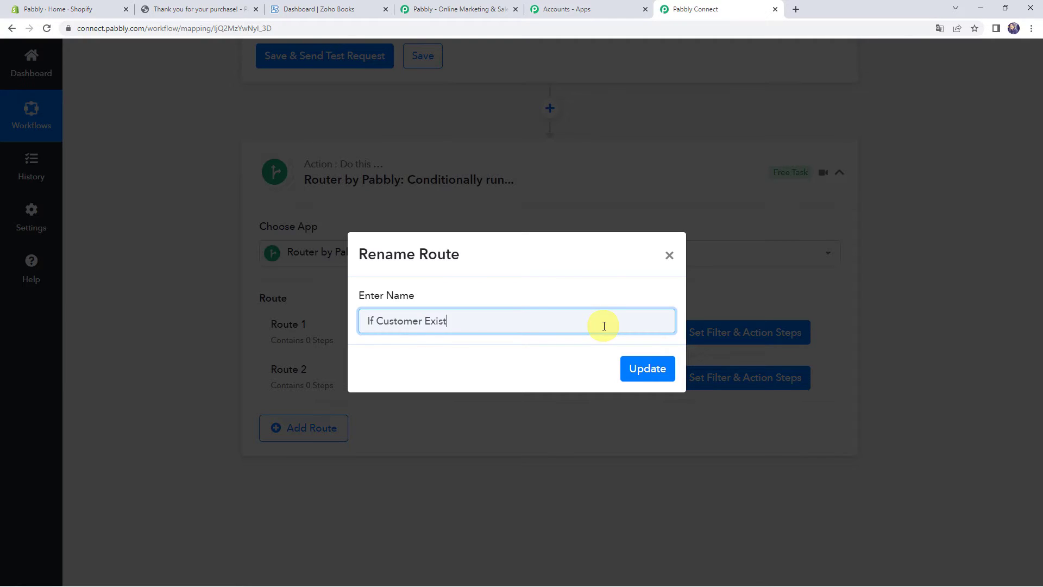
key("ctrl+a")
key("ctrl+c")
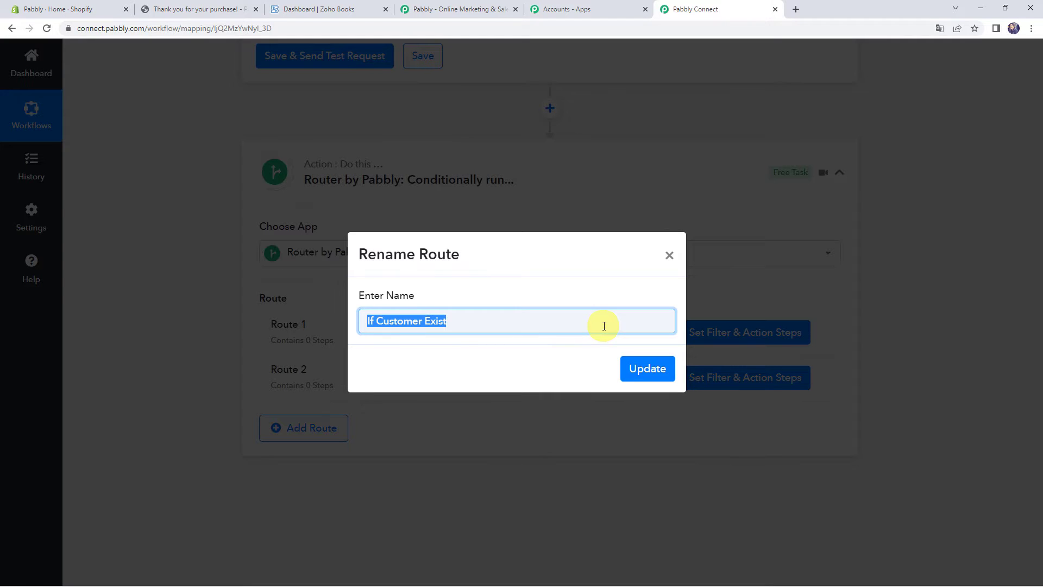
left_click(658, 375)
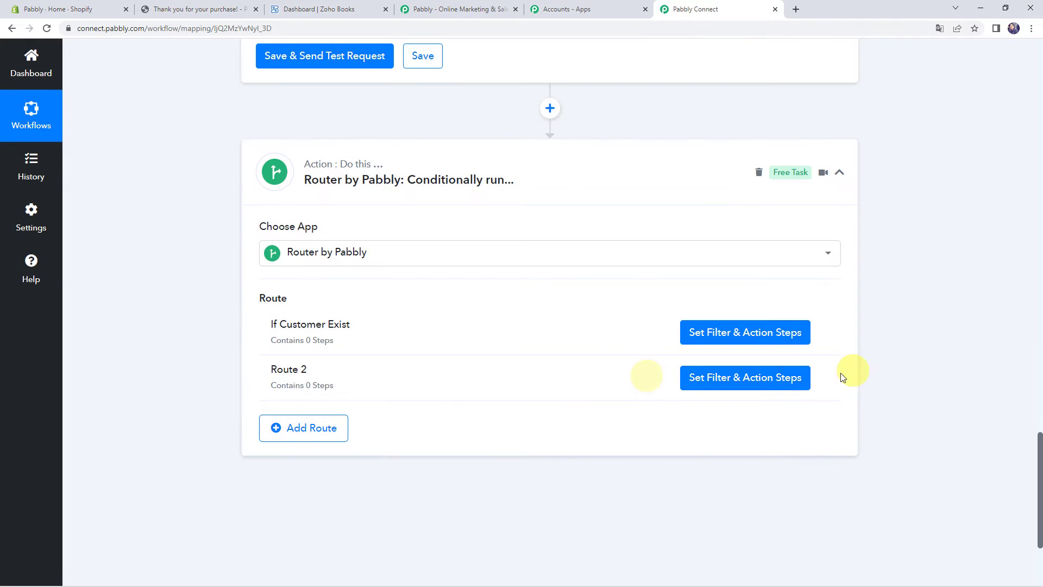
Rename Route 2 to 'If Customer Does Not Exist'
left_click(822, 378)
left_click(766, 399)
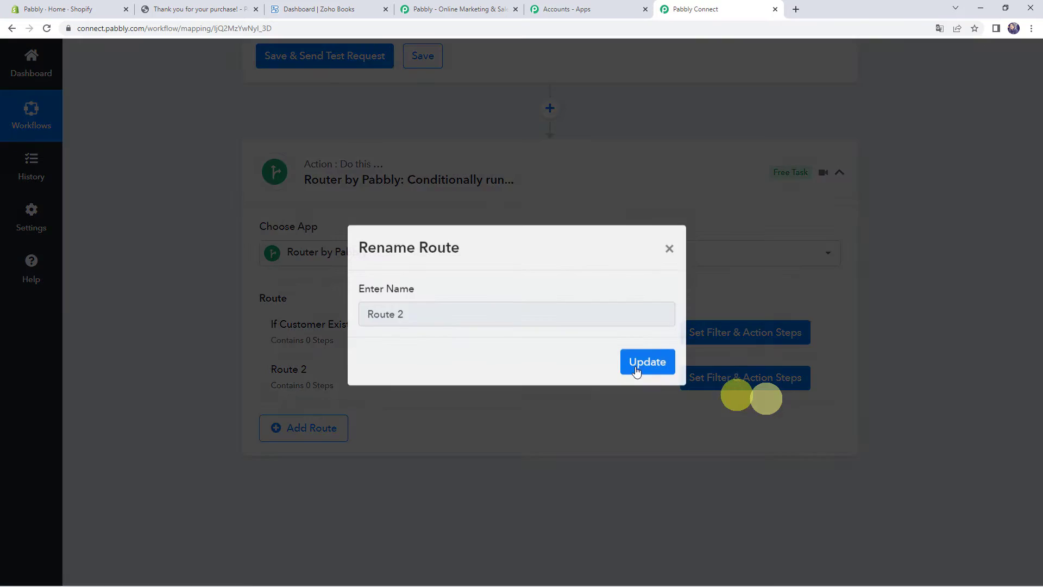
key("ctrl+a")
key("BackSpace")
key("ctrl+v")
left_click(424, 323)
type("Does B")
key("BackSpace")
type("Not")
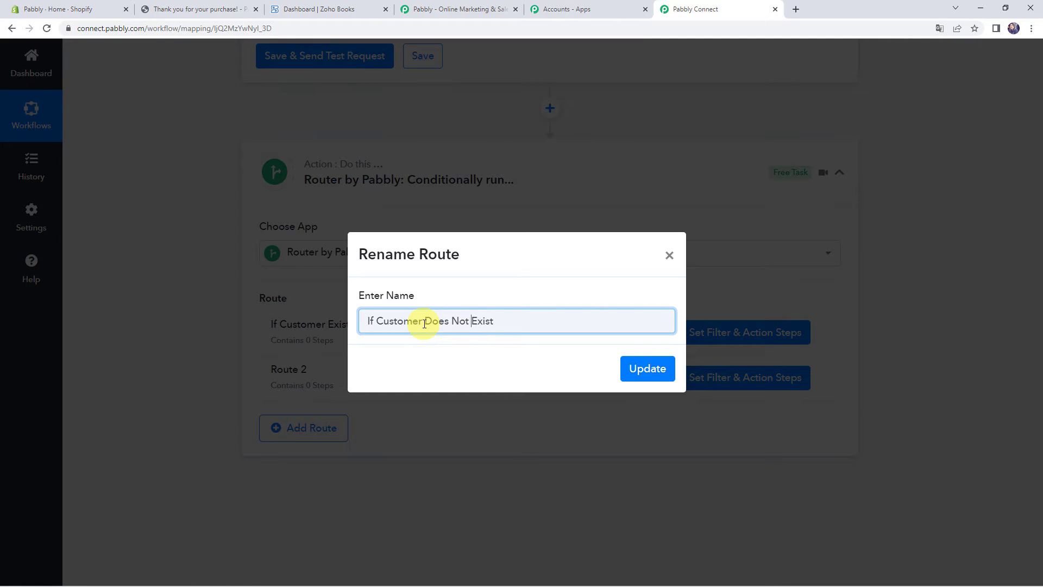
left_click(647, 369)
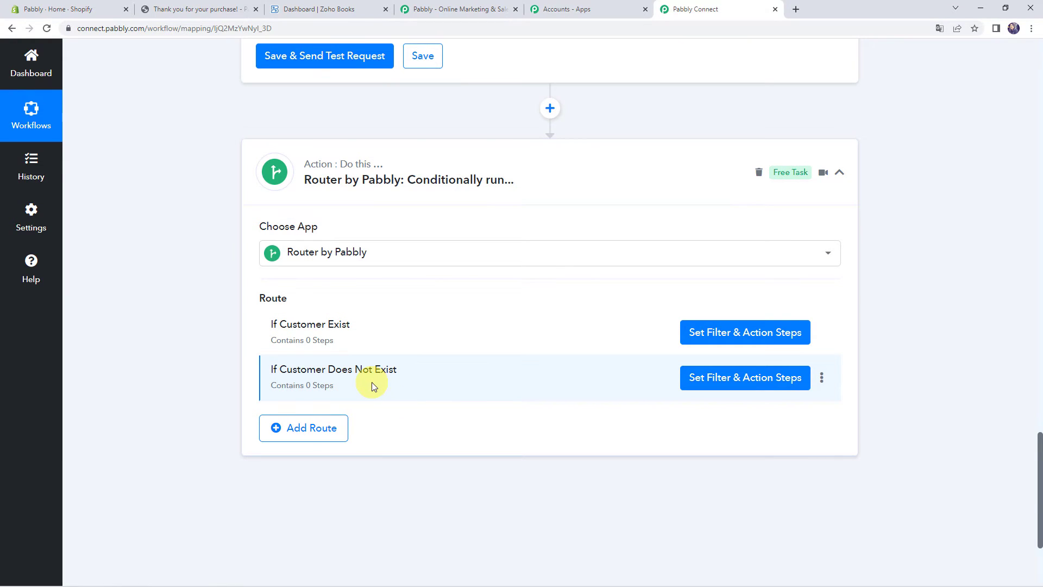
left_click(745, 333)
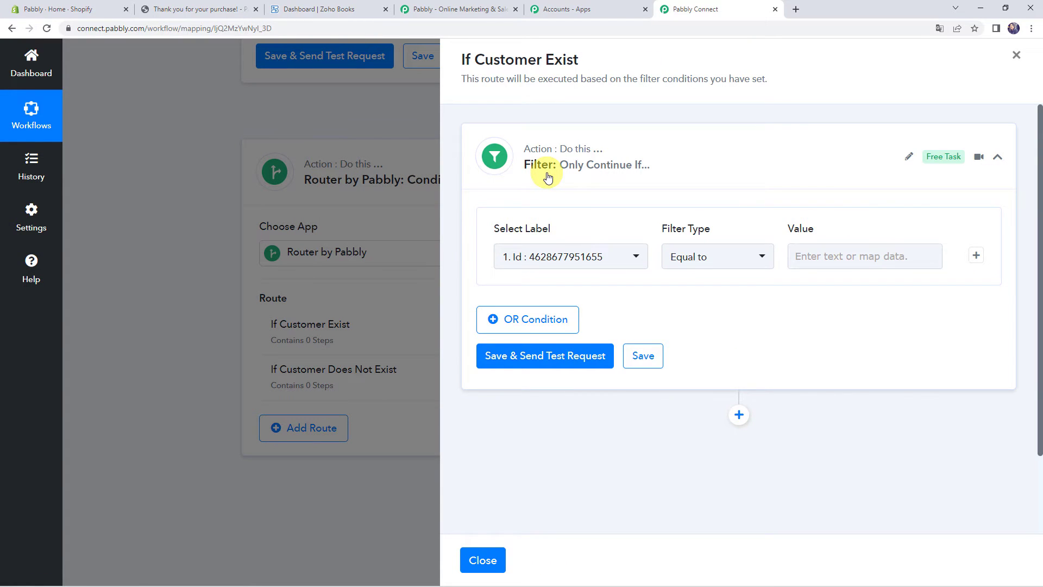
Filter on the Zoho Books Contacts 0 Contact Id with 'Is exist' and test it, getting Condition is true
left_click(540, 258)
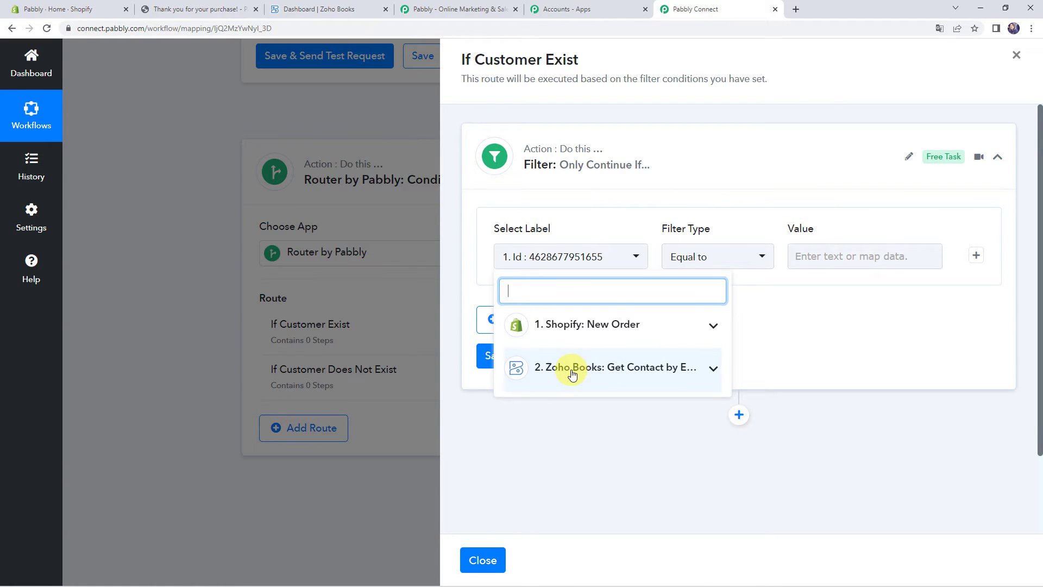
left_click(681, 371)
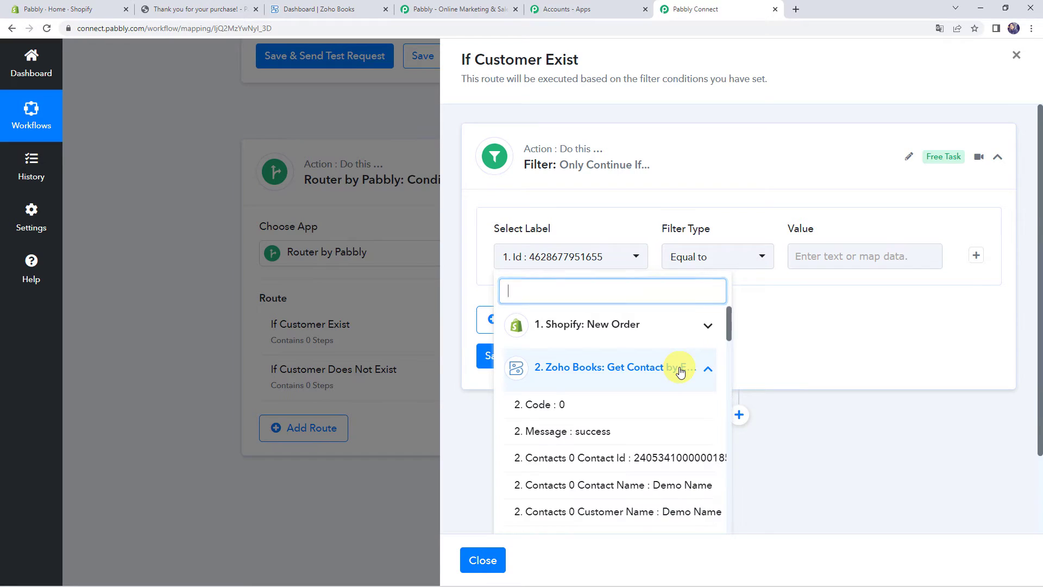
left_click(629, 459)
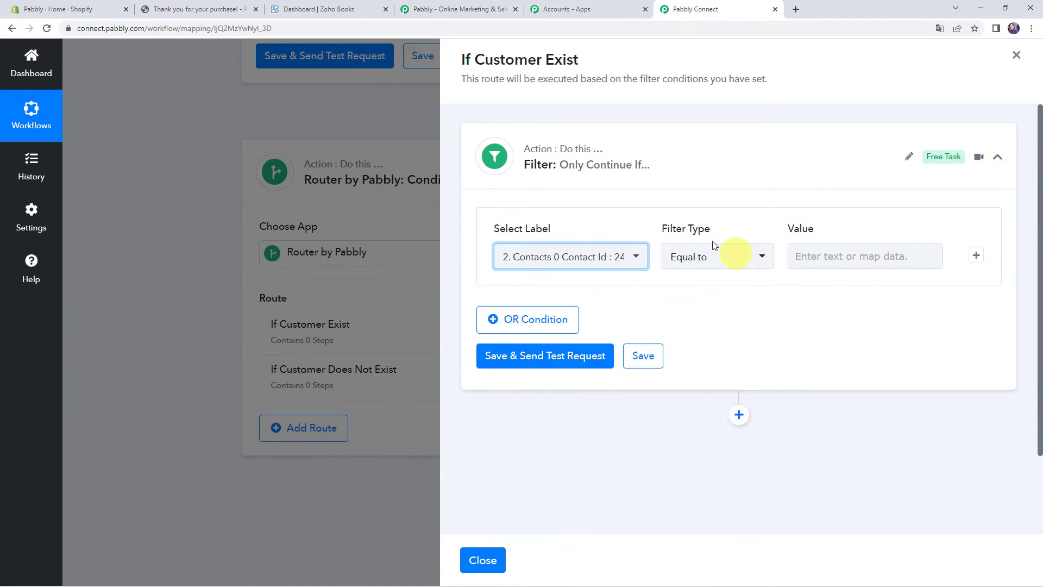
left_click(708, 265)
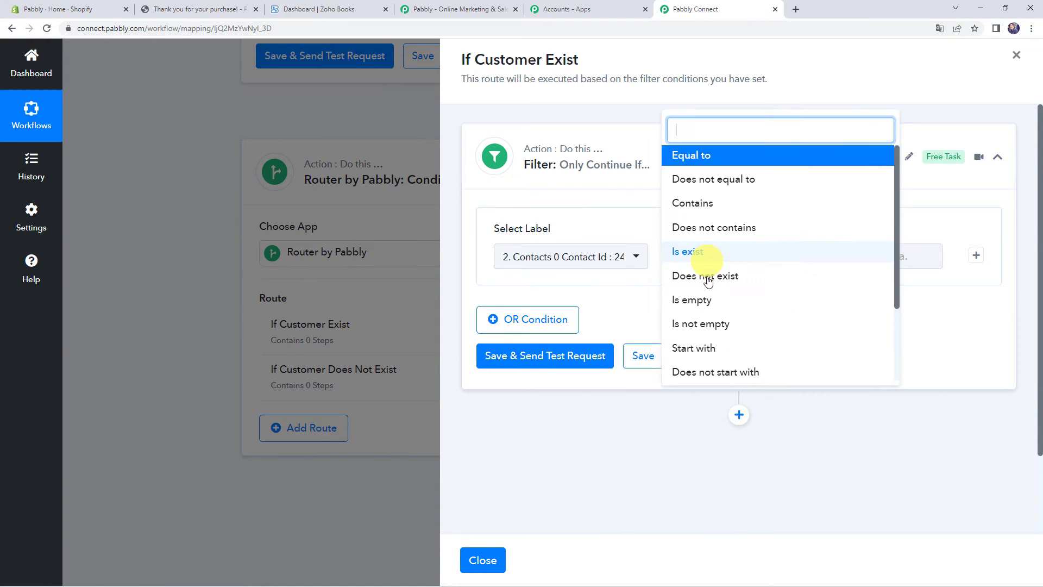
left_click(696, 251)
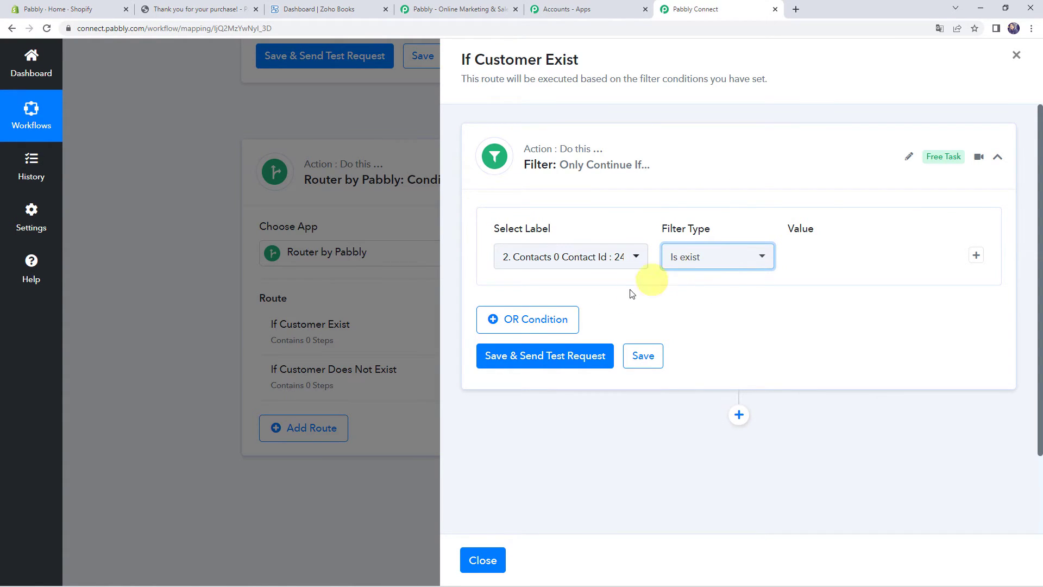
left_click(549, 360)
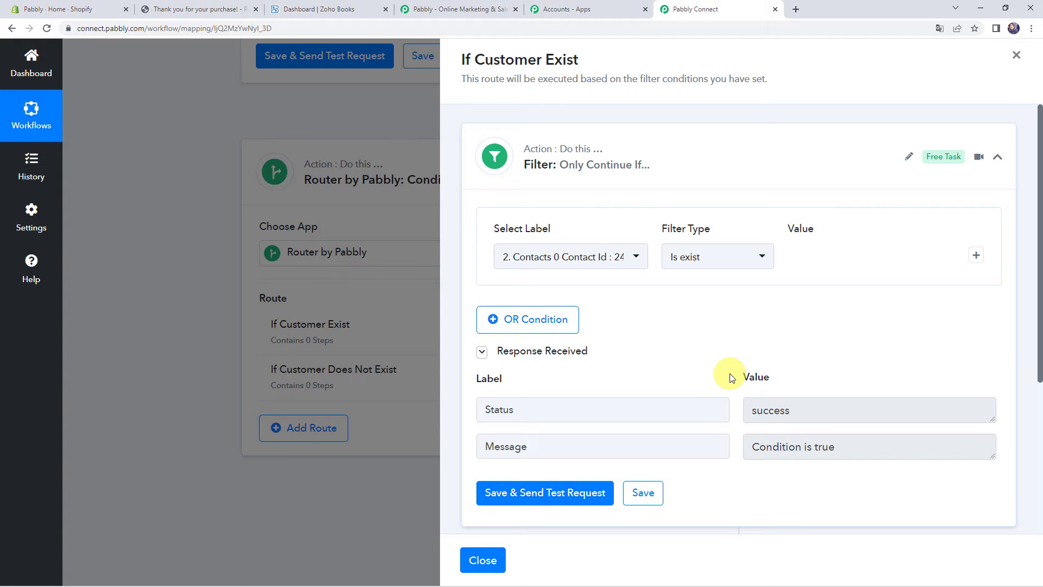
scroll(730, 375, "down", 4)
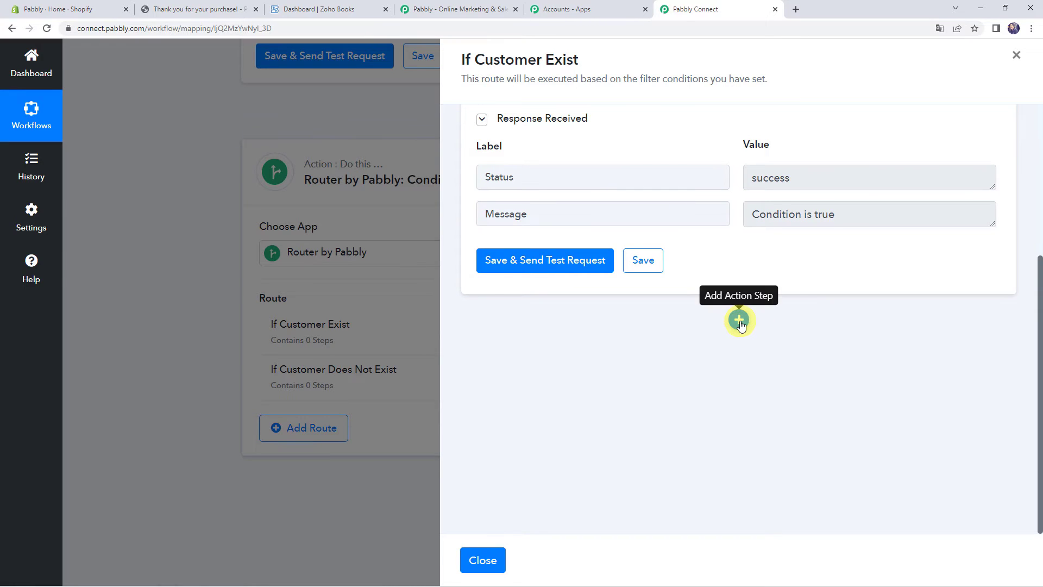
Add a Zoho Books action step using the Create Sales Invoice event after the filter
left_click(740, 320)
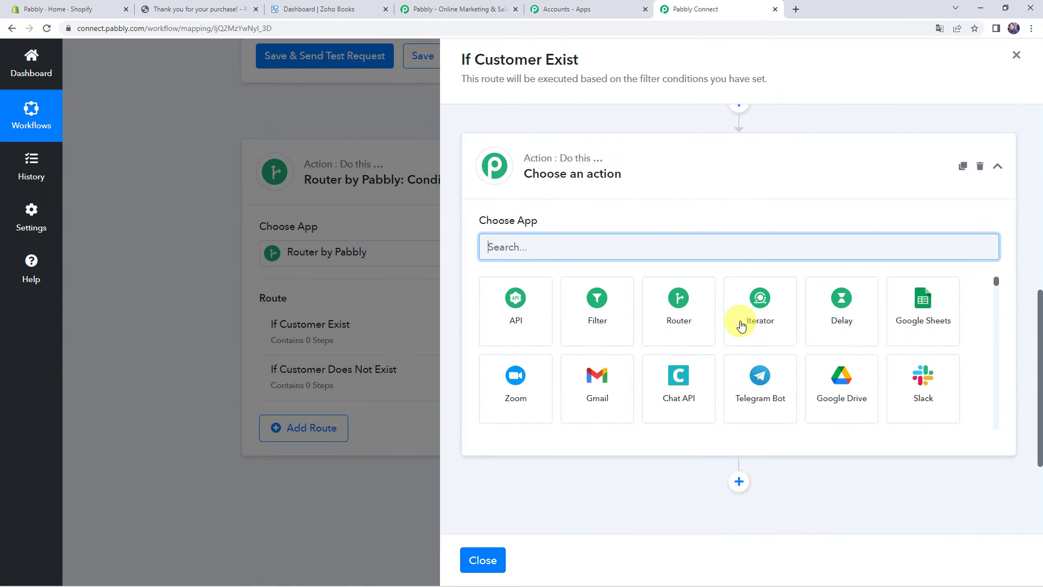
type("zoho")
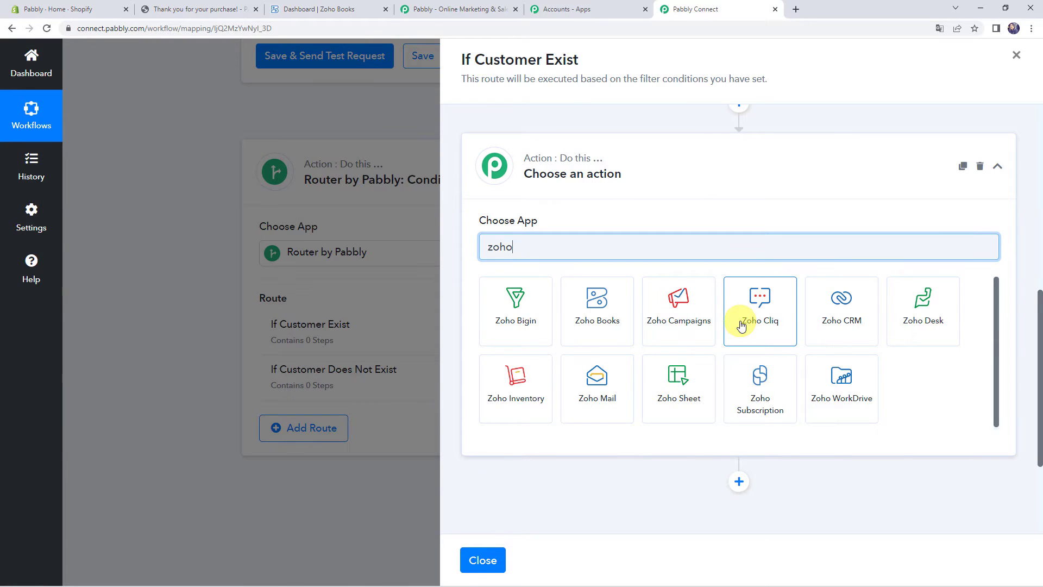
left_click(579, 325)
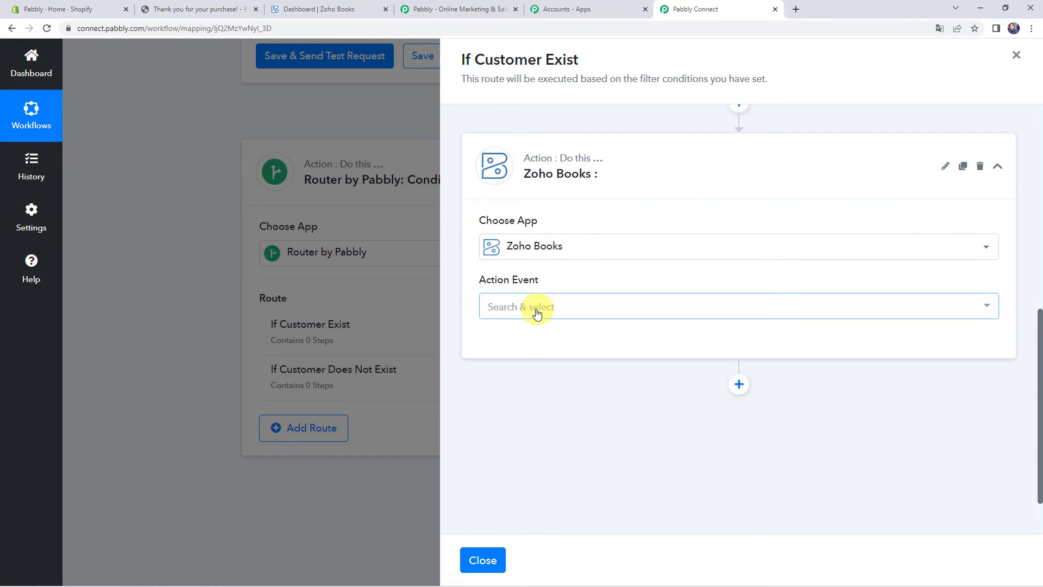
left_click(536, 310)
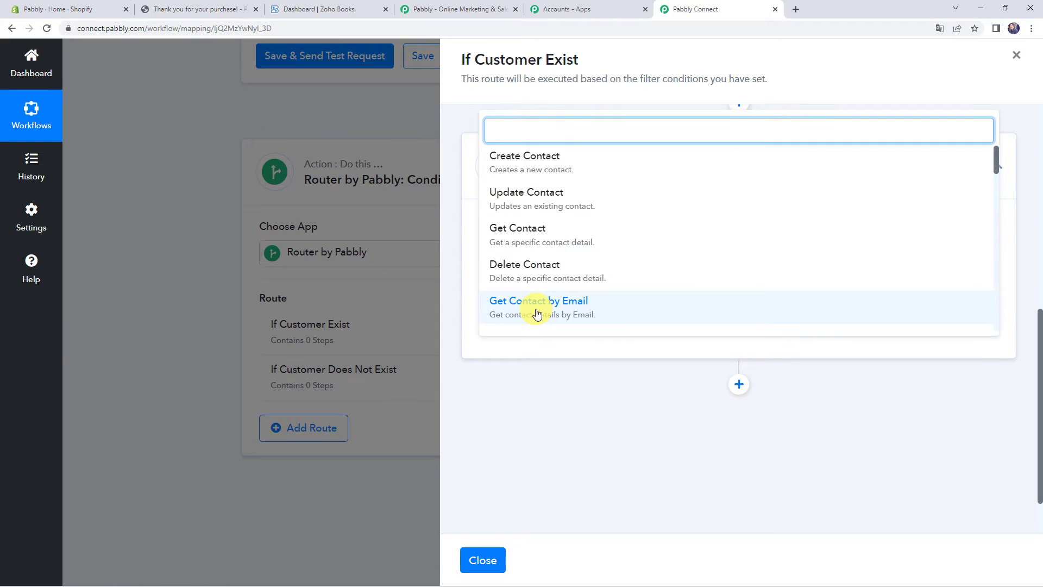
scroll(540, 309, "down", 8)
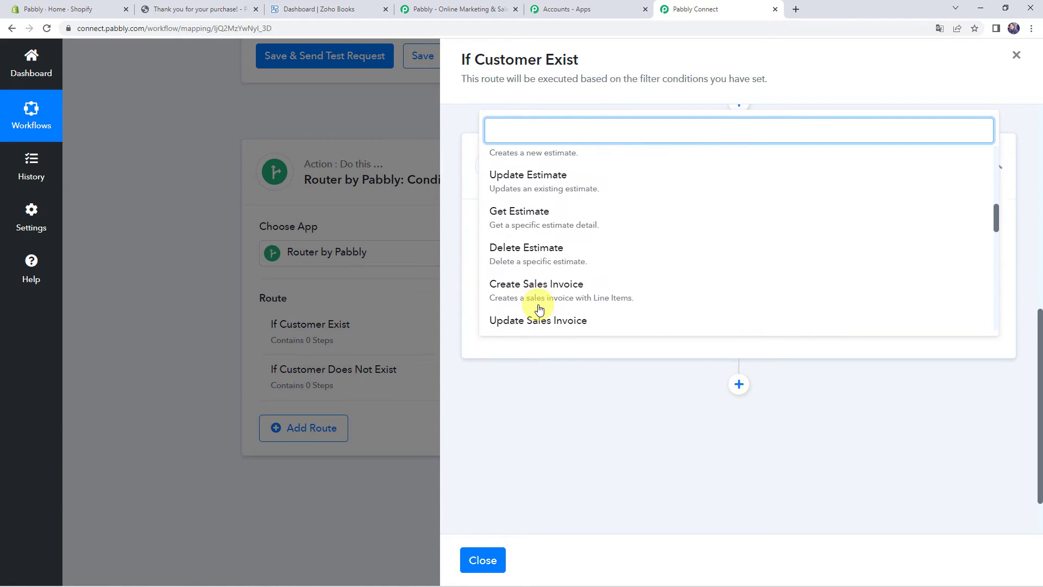
left_click(566, 235)
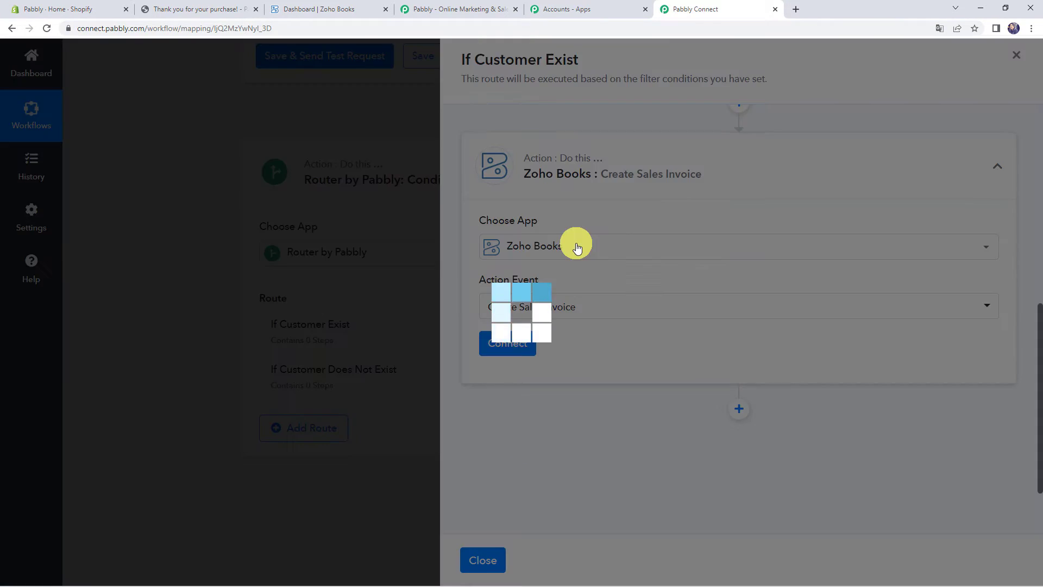
Connect the invoice step through the existing Zoho Books #4 connection
left_click(507, 343)
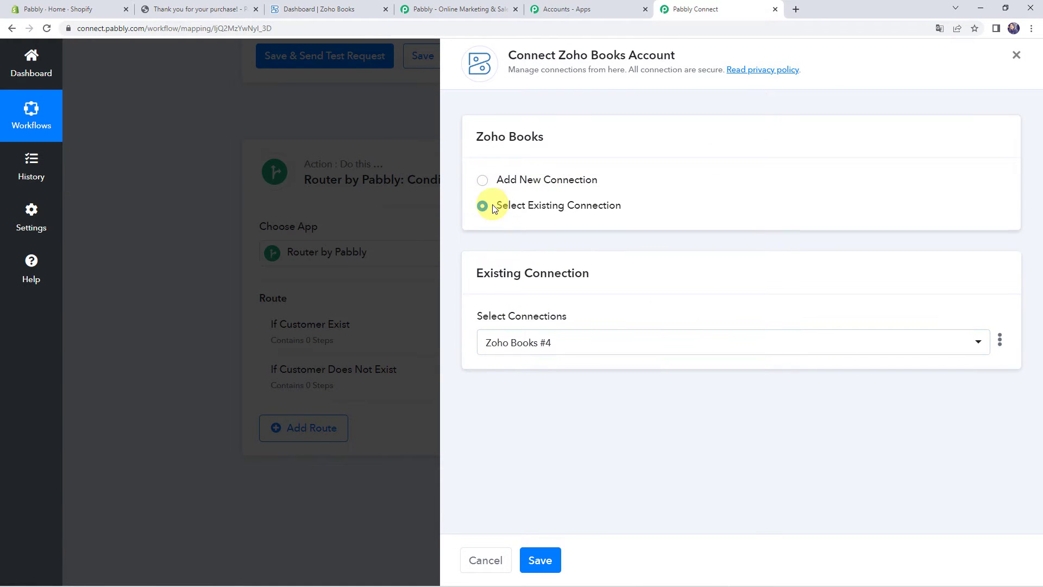
left_click(548, 558)
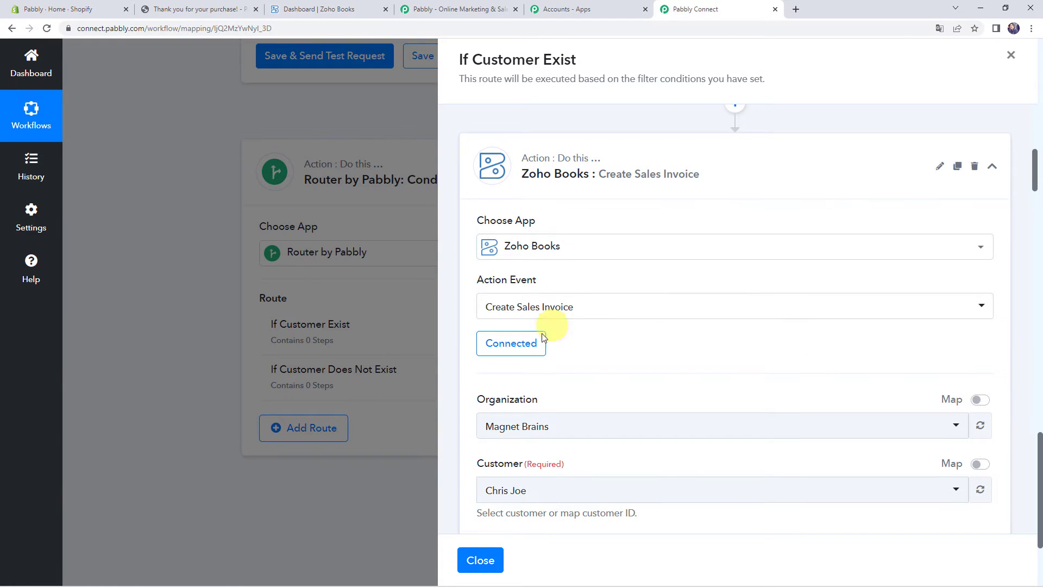
Set the invoice organization to pabblybook and the customer to Demo Name
scroll(629, 344, "down", 2)
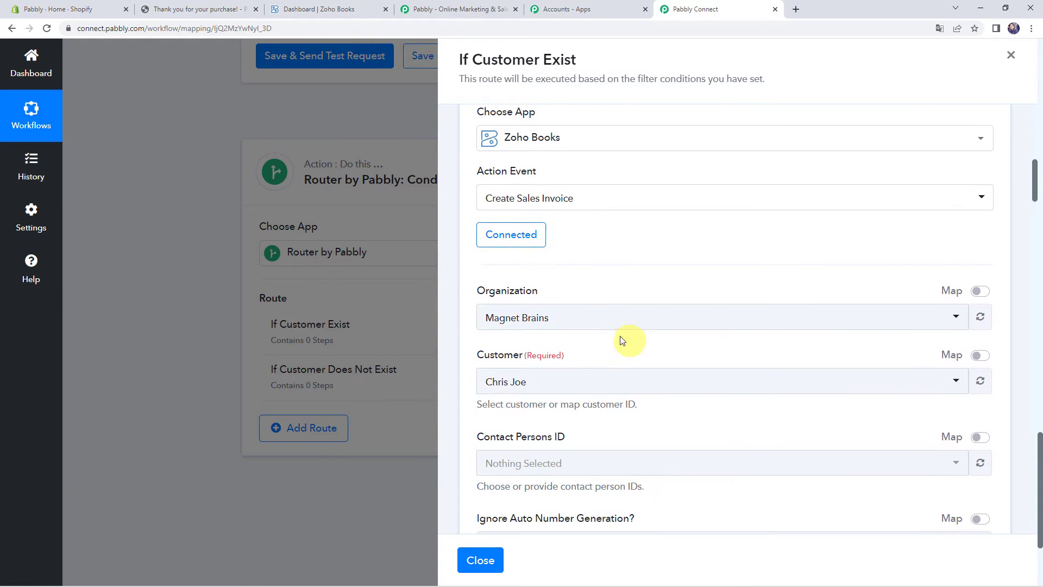
left_click(559, 319)
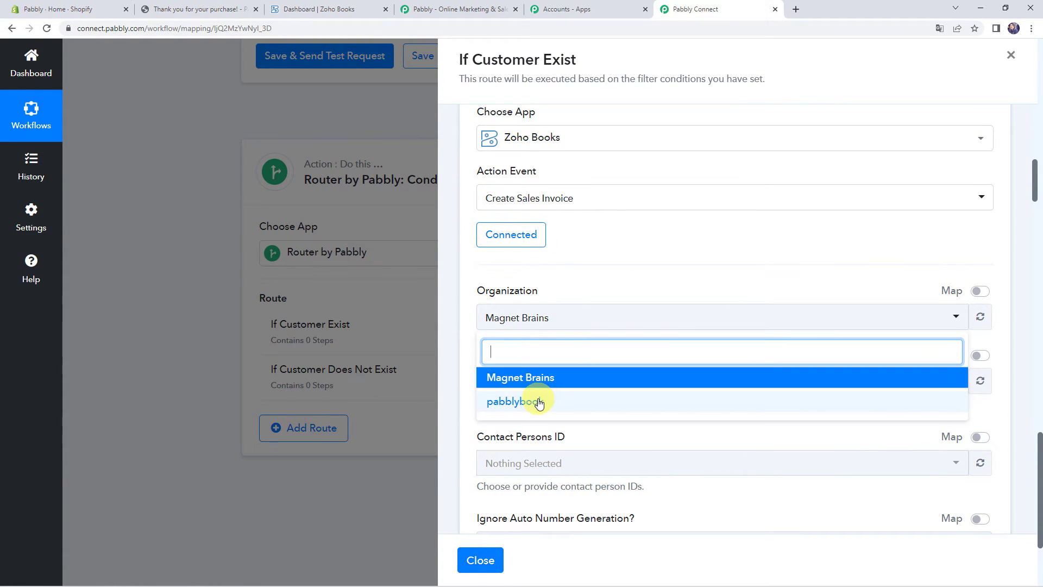
left_click(540, 401)
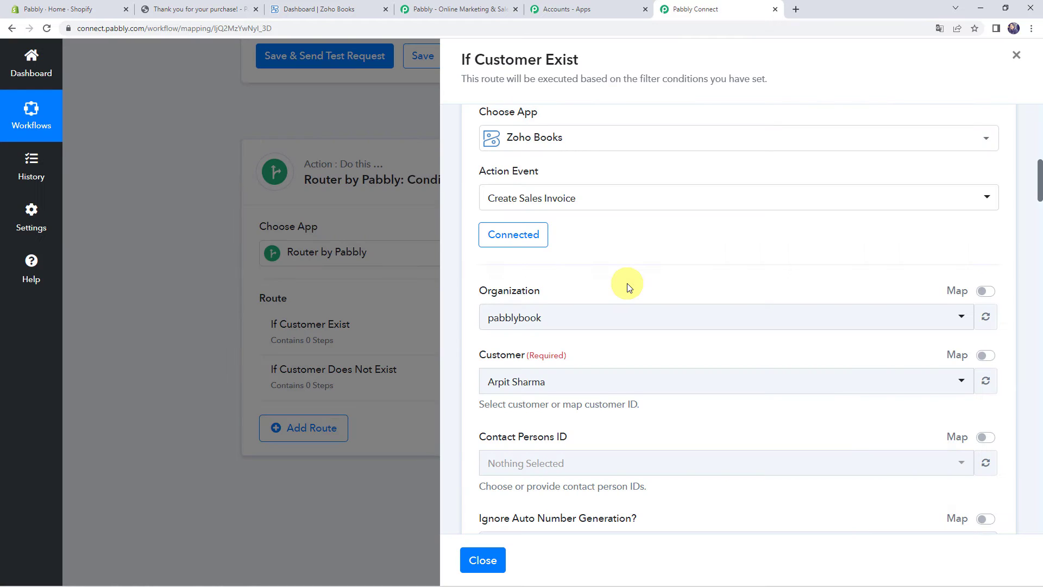
scroll(627, 286, "down", 2)
left_click(593, 275)
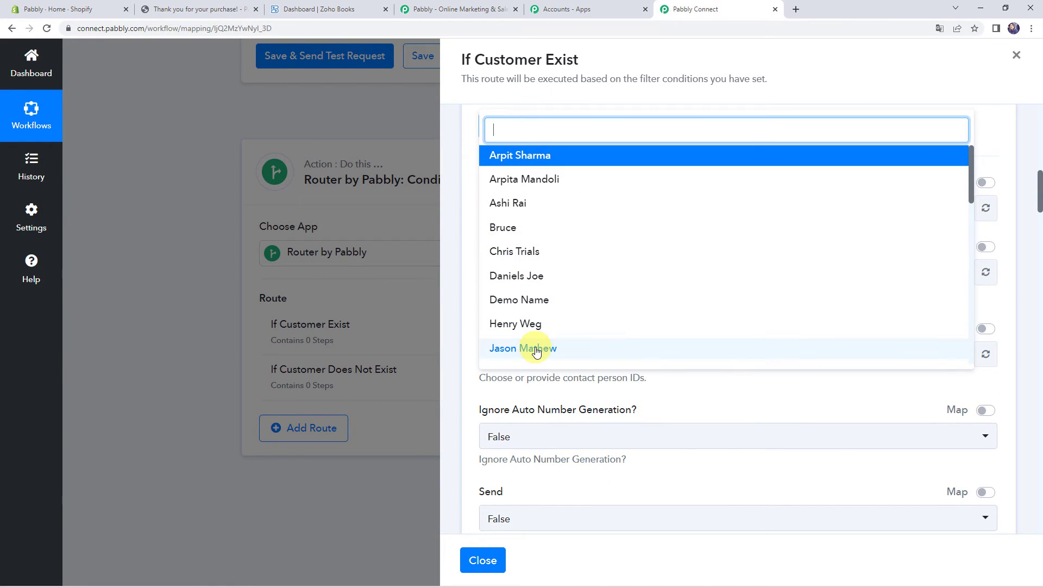
left_click(541, 300)
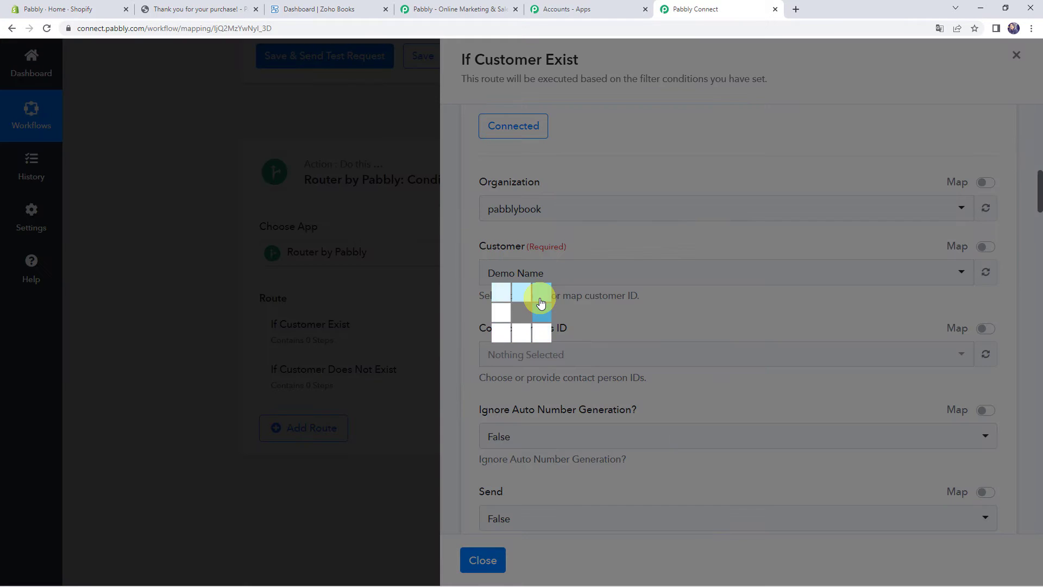
Go through the invoice fields past Invoice Number and Reference Number down to Exchange Rate
scroll(541, 299, "down", 3)
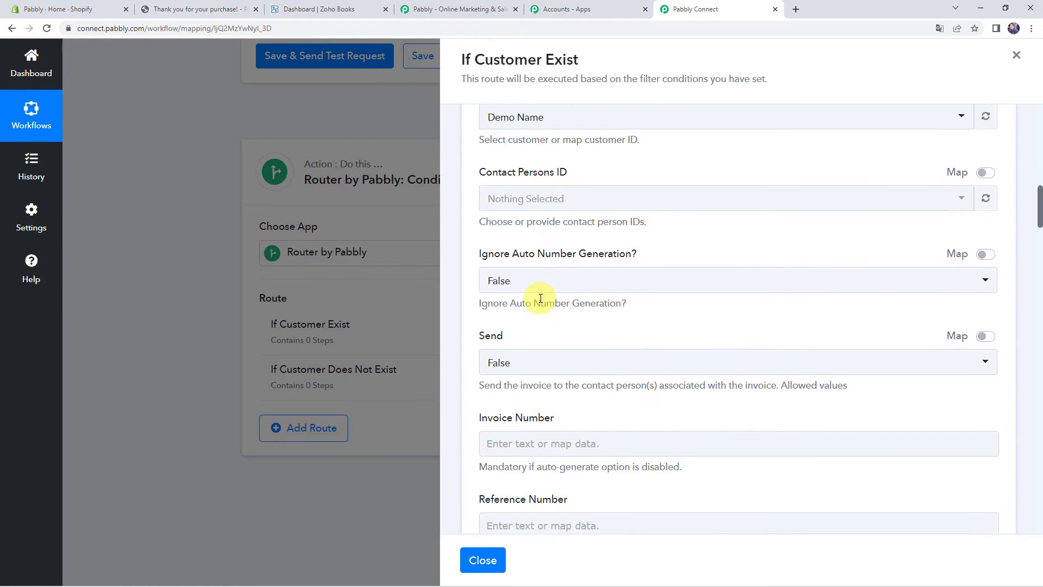
scroll(540, 304, "down", 4)
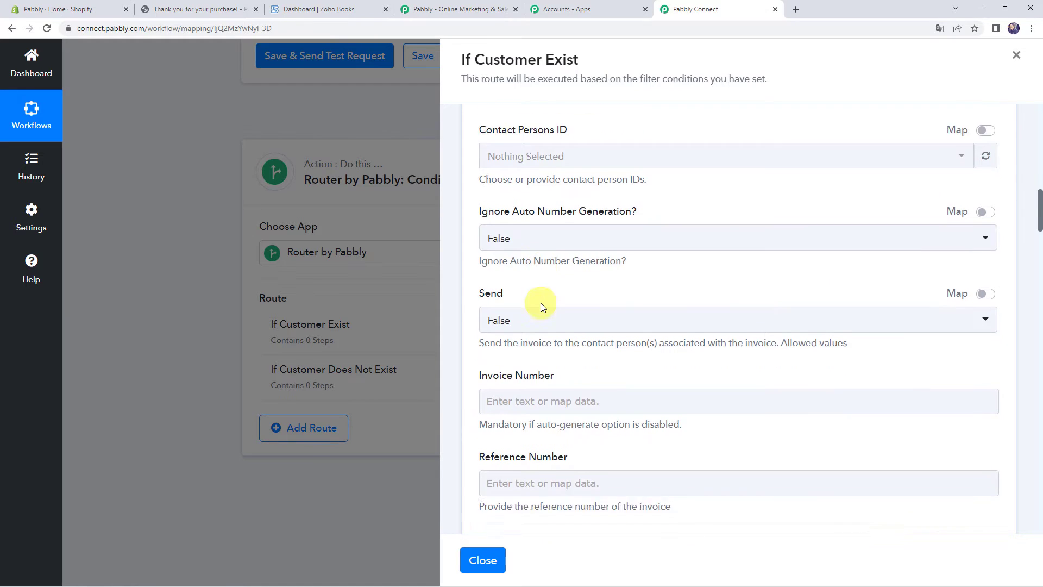
left_click(510, 216)
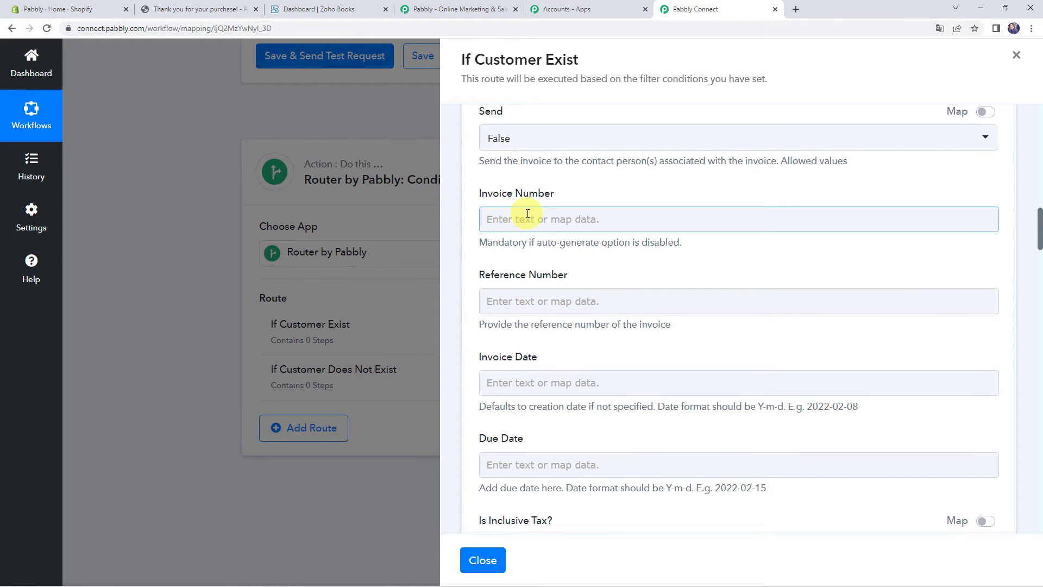
left_click(620, 297)
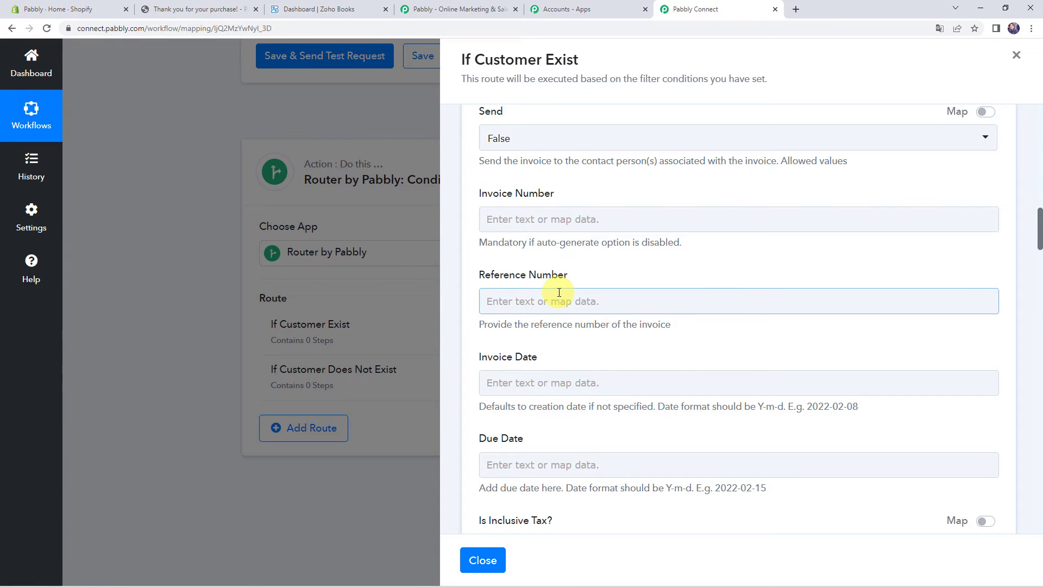
scroll(554, 295, "down", 4)
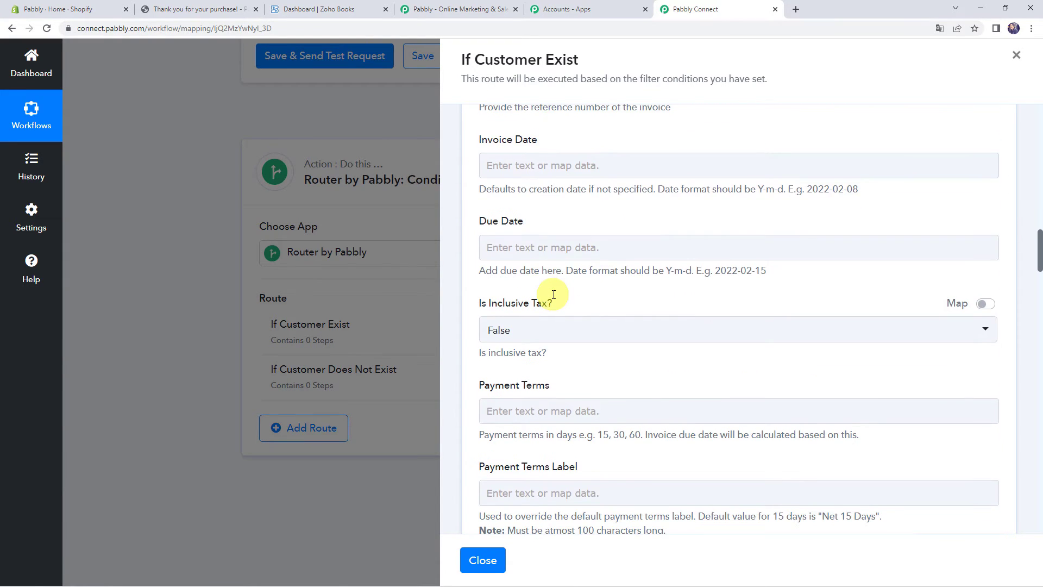
scroll(554, 295, "down", 8)
left_click(519, 245)
Set the invoice Exchange Rate to 1
left_click(518, 236)
left_click(620, 198)
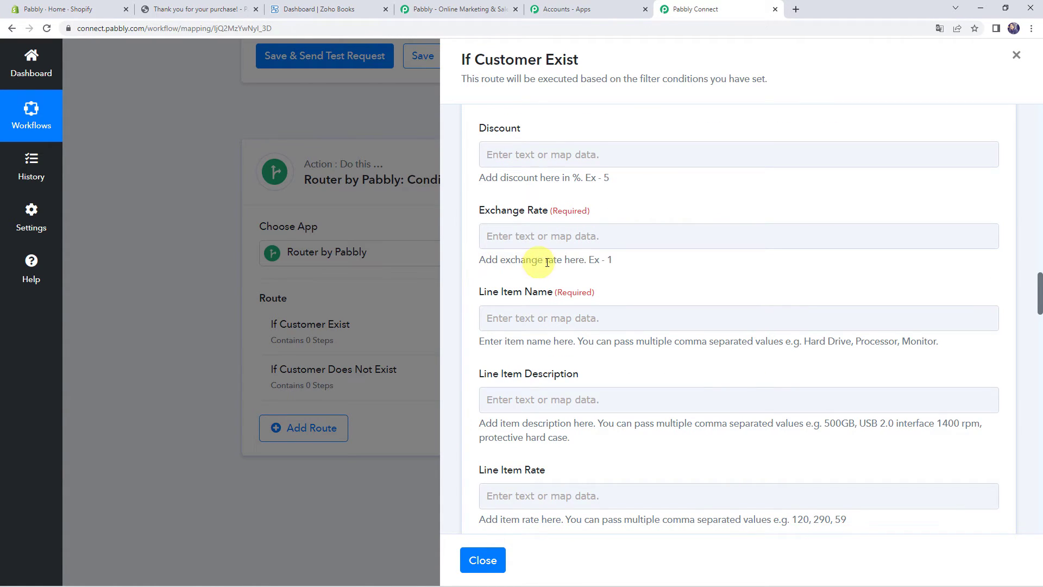
left_click(573, 236)
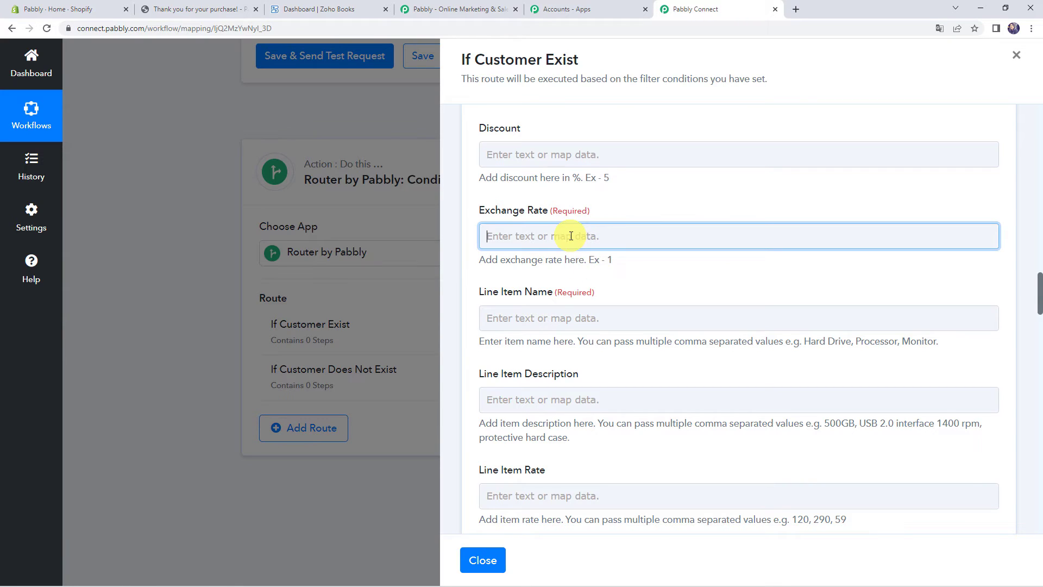
left_click(610, 209)
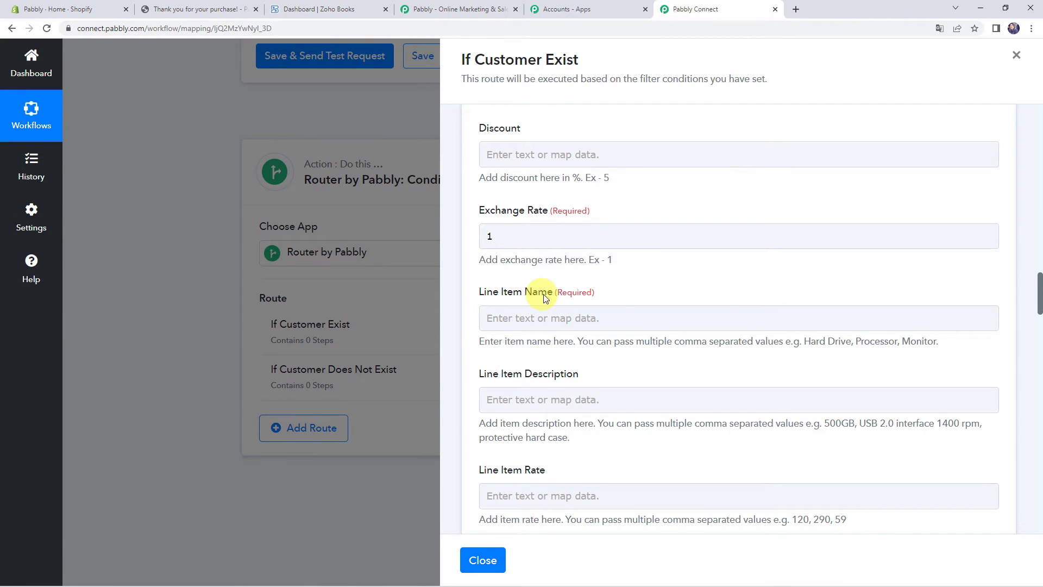
Map Line Item Name to the Shopify Line Items 0 Name (Air Conditioner)
left_click(533, 315)
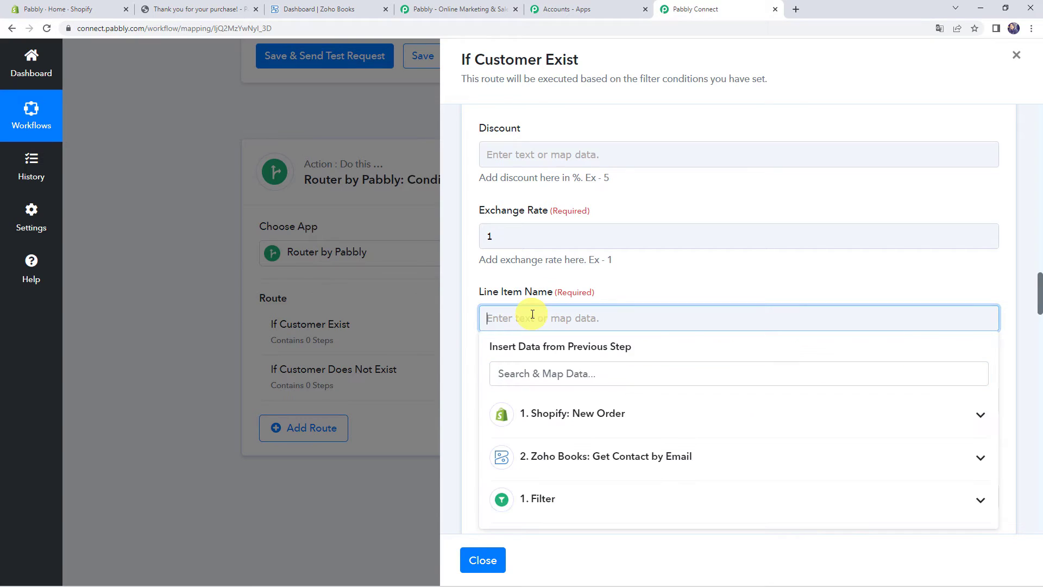
left_click(540, 422)
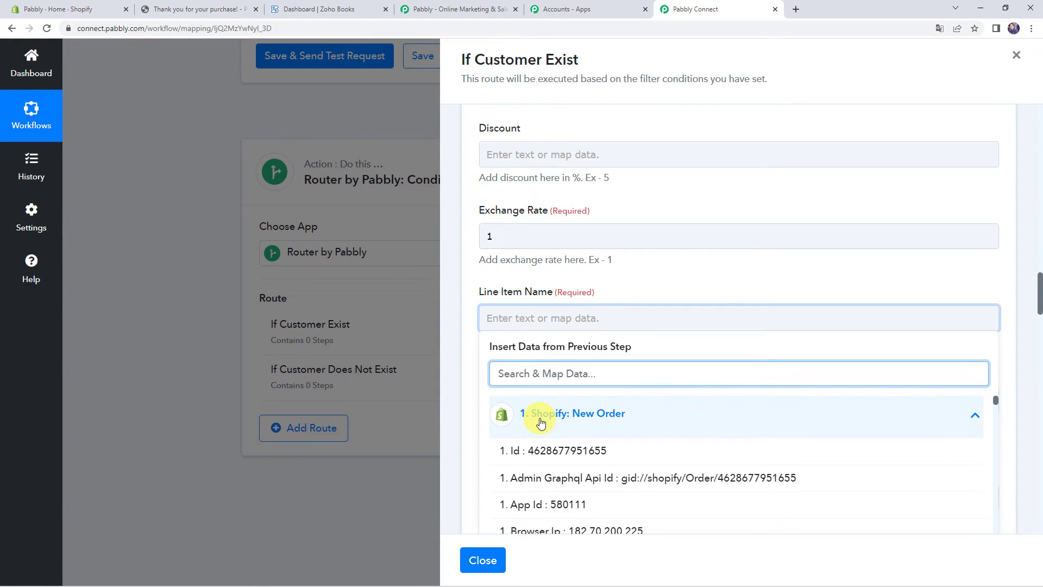
type("Ai")
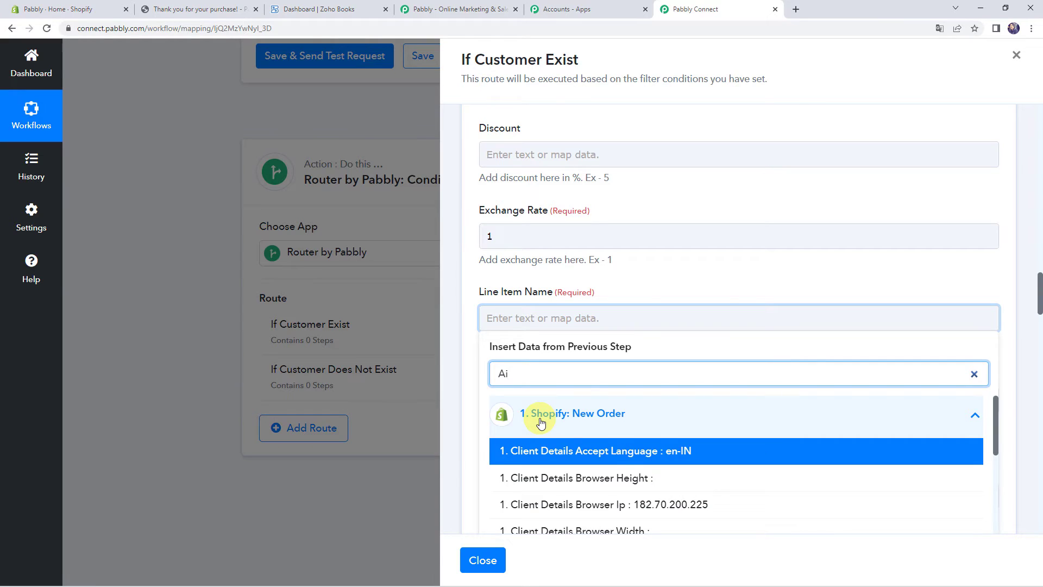
type("r")
left_click(550, 450)
left_click(657, 298)
scroll(659, 275, "down", 3)
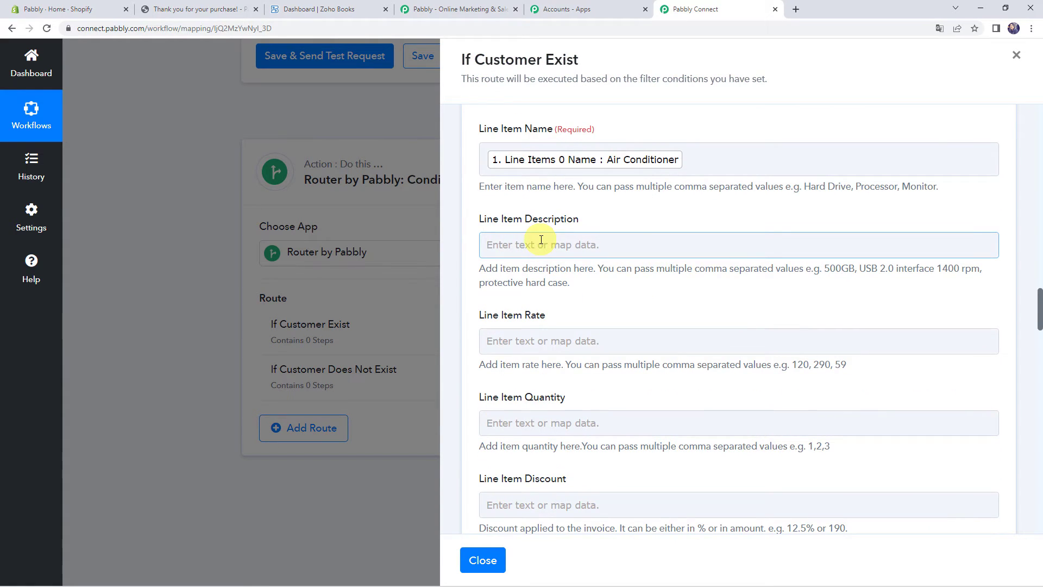
scroll(541, 239, "down", 1)
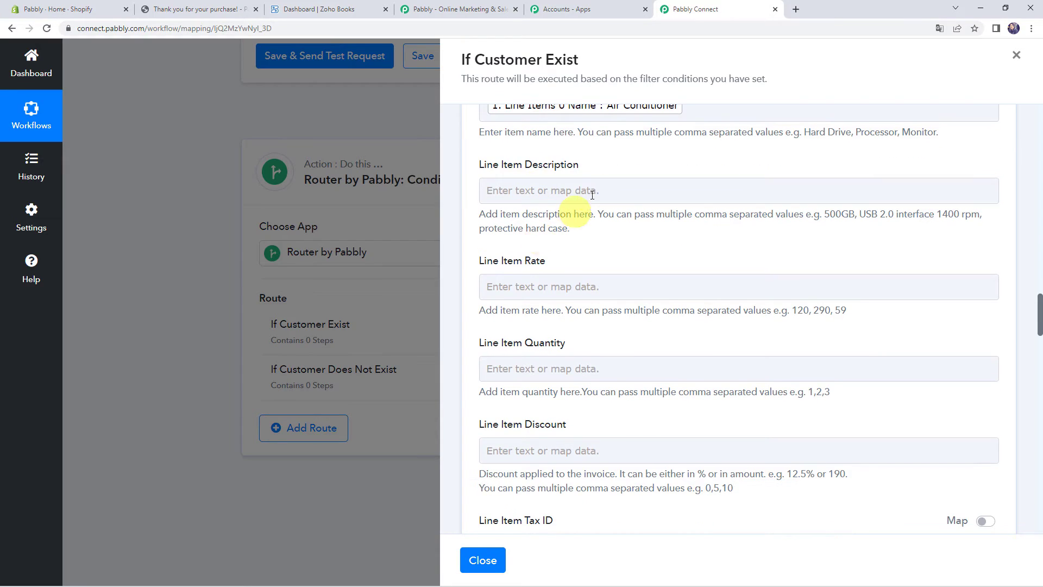
Map Line Item Rate to Shopify's Total Line Items Price (25000.00)
left_click(521, 298)
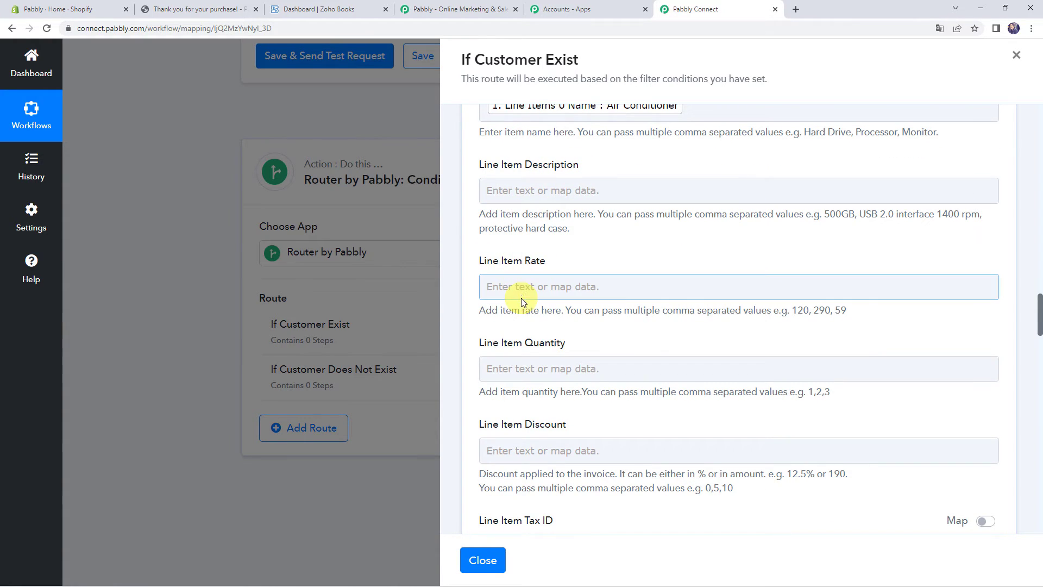
left_click(522, 289)
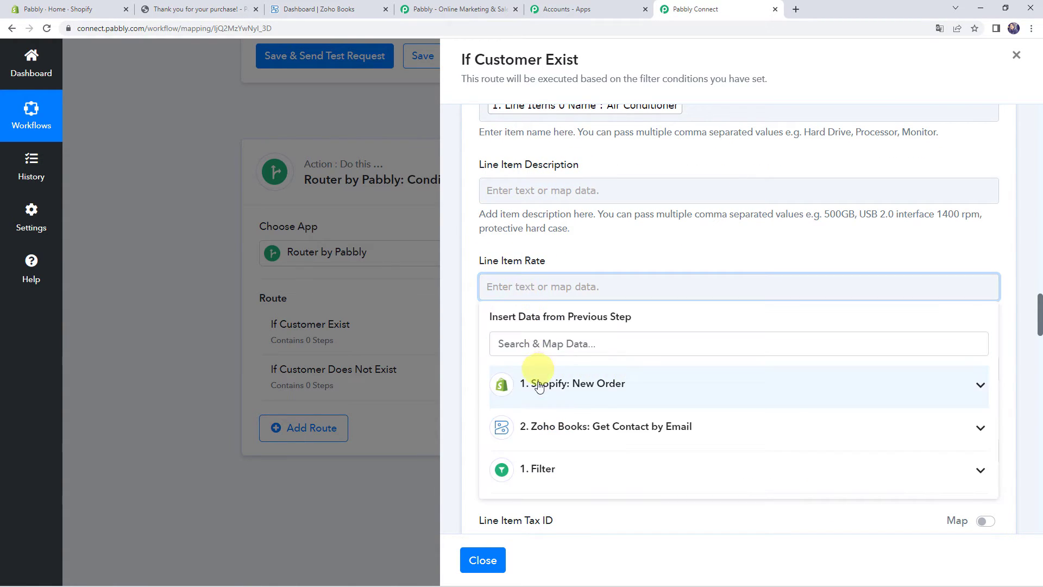
left_click(538, 385)
type("25000")
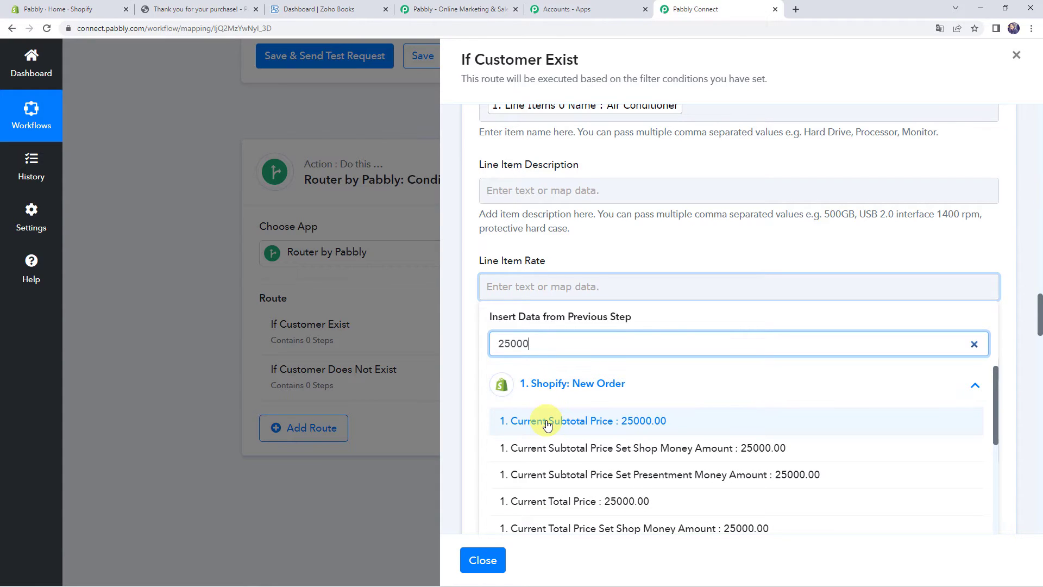
scroll(547, 426, "down", 4)
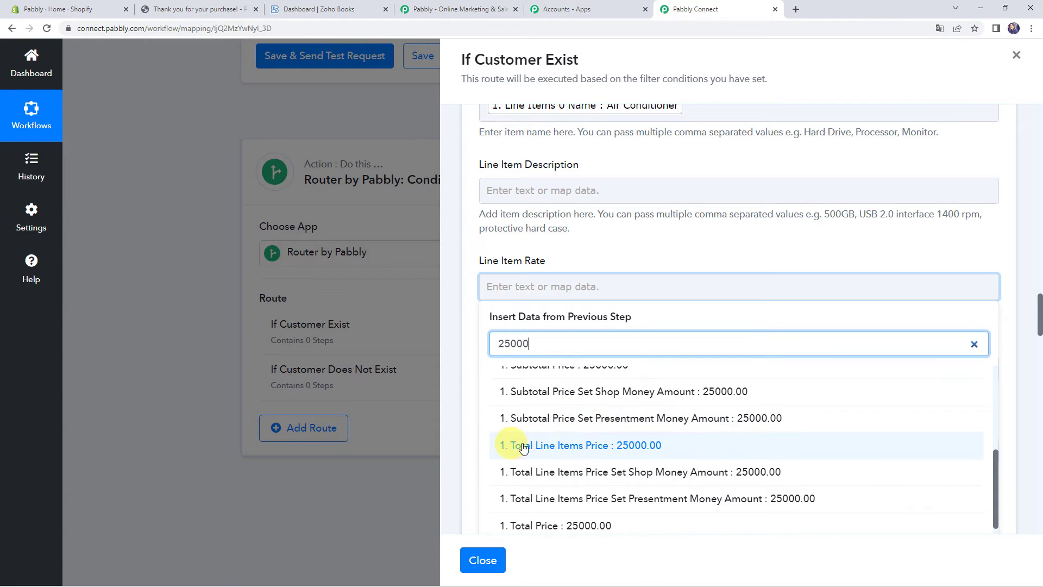
left_click(558, 447)
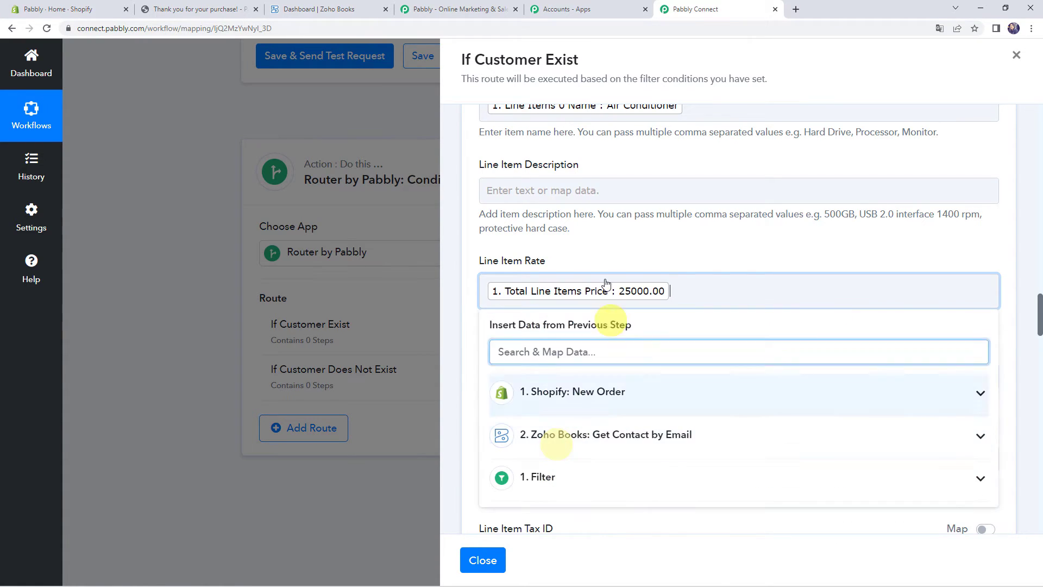
left_click(598, 246)
scroll(544, 255, "down", 2)
Map Line Item Quantity to Line Items 0 Fulfillable Quantity (1)
left_click(496, 267)
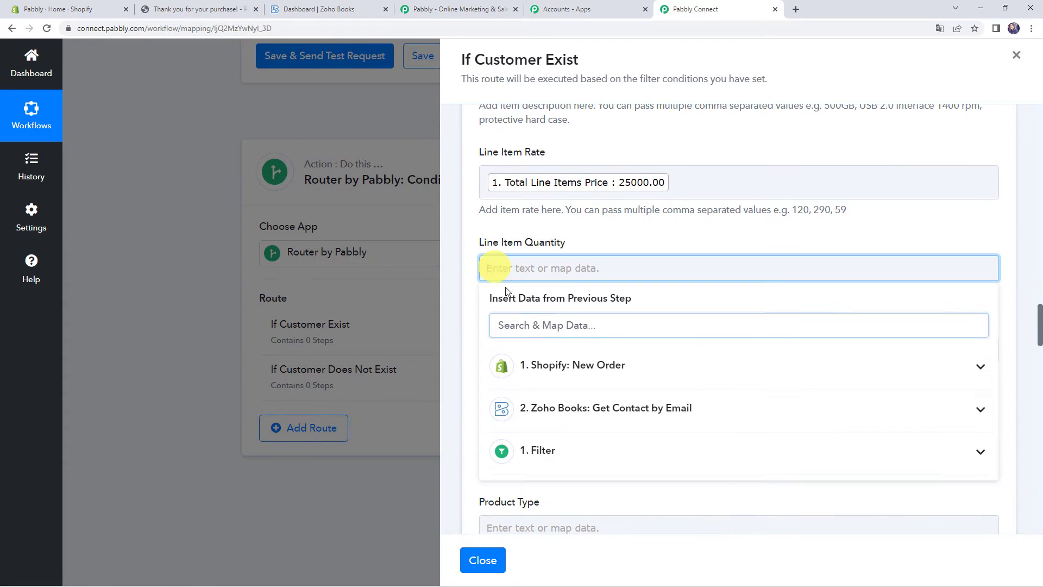
left_click(554, 365)
type("quan")
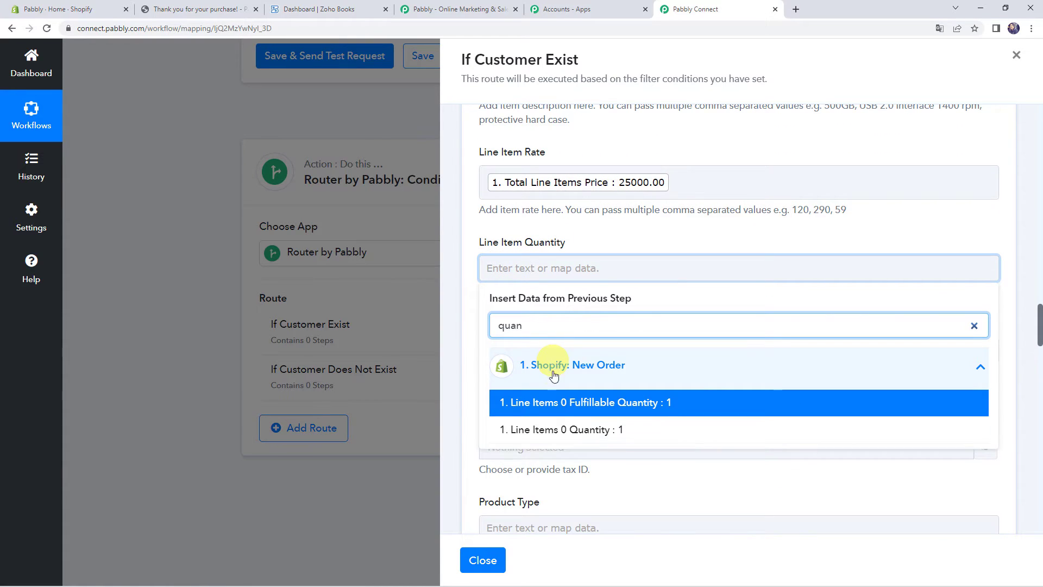
left_click(552, 402)
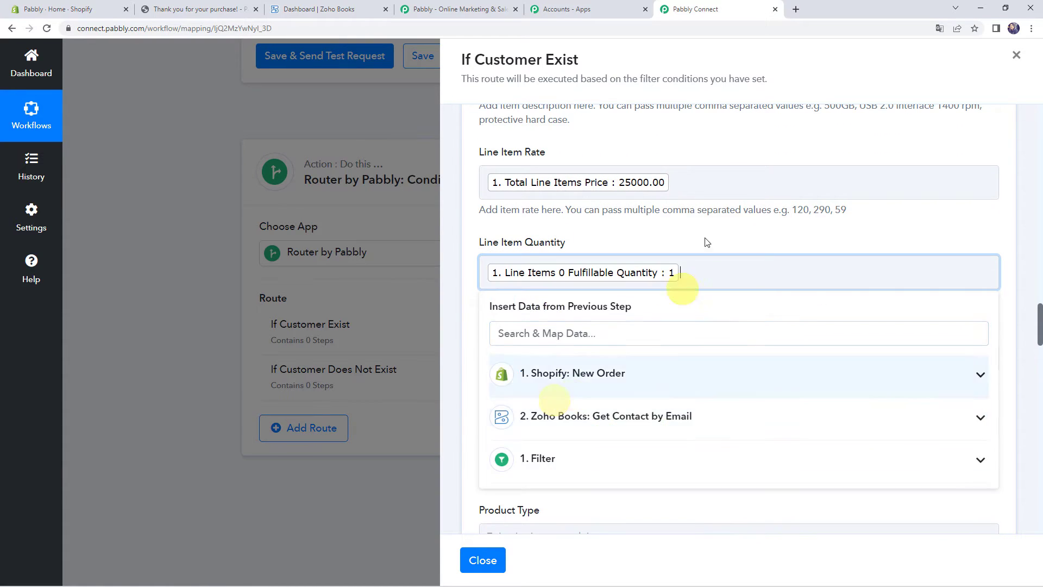
left_click(665, 232)
scroll(663, 231, "down", 7)
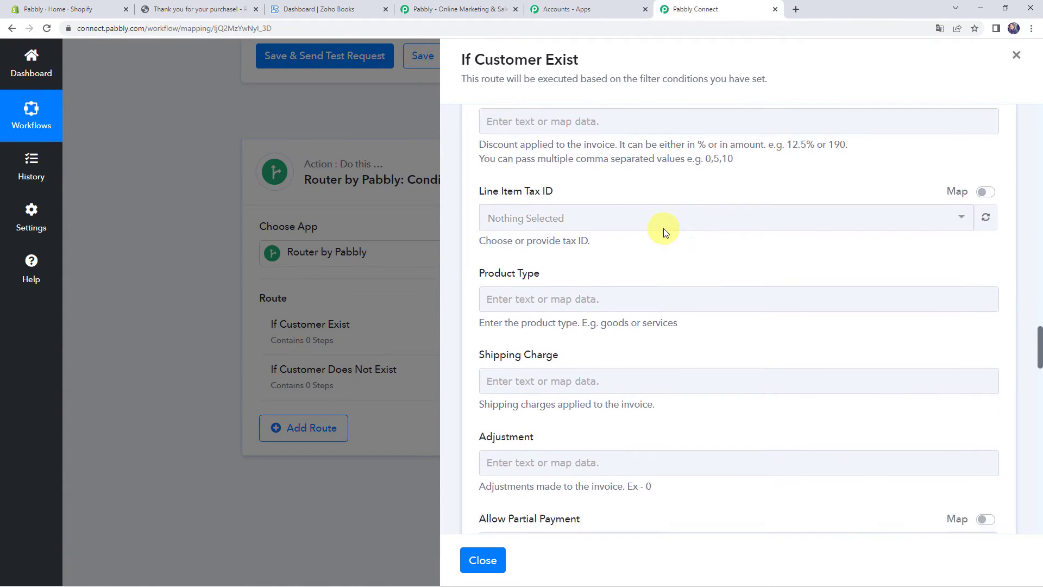
Make Place of Supply a mappable field, clear Andhra Pradesh, and save and test the invoice step
scroll(663, 231, "down", 5)
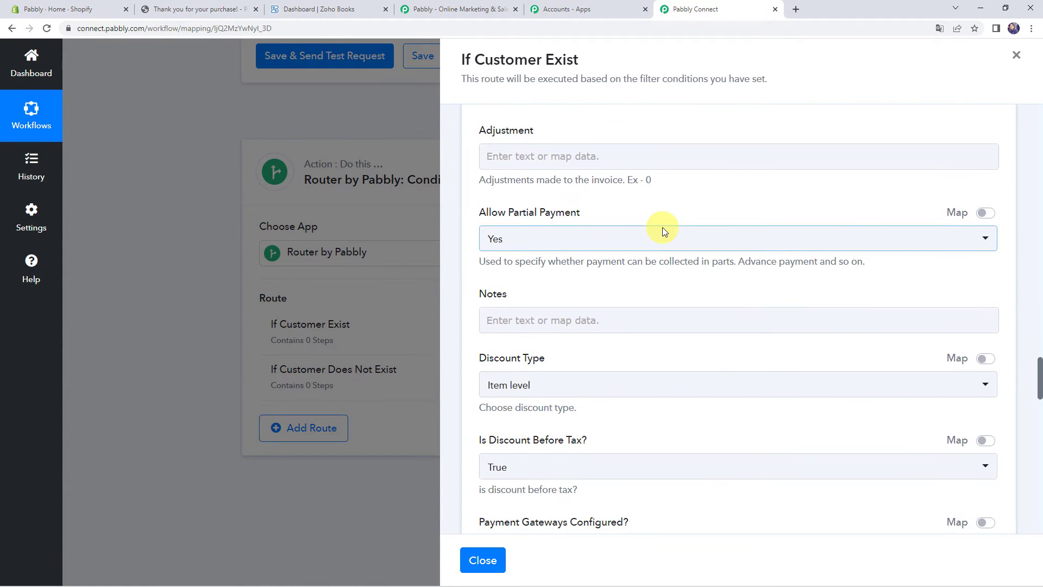
scroll(663, 232, "down", 6)
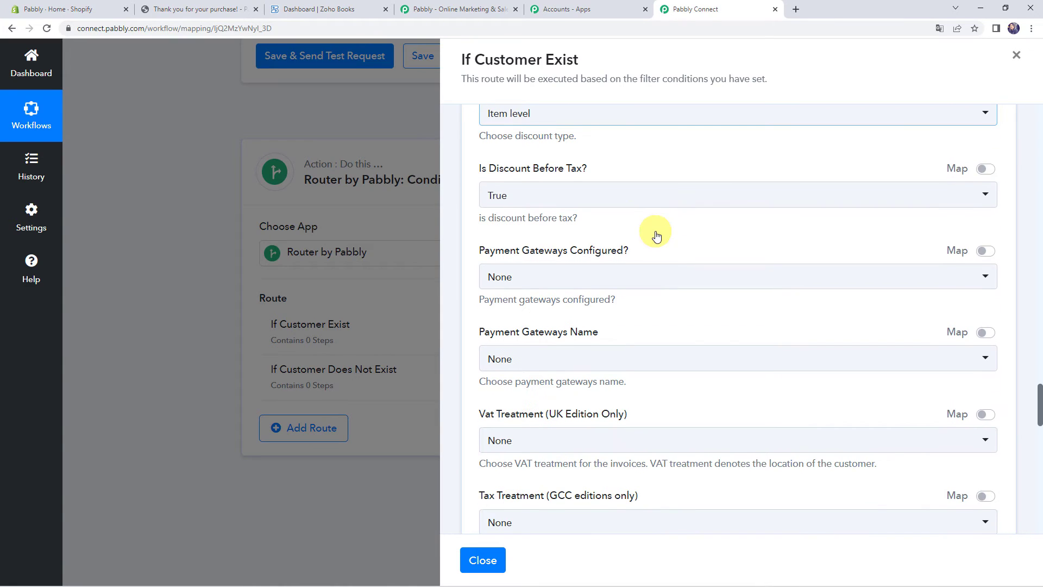
scroll(540, 260, "down", 2)
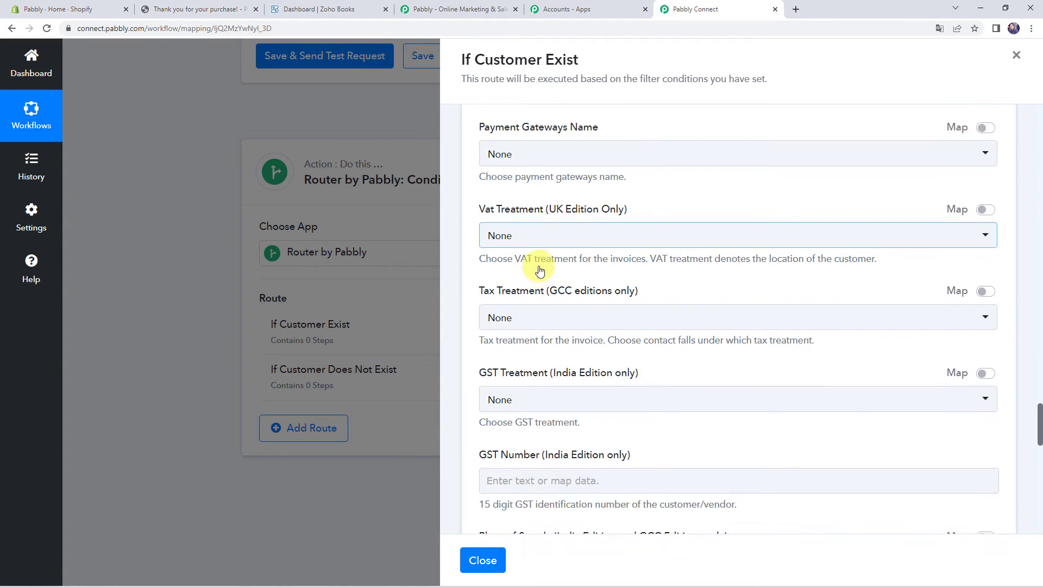
scroll(579, 250, "down", 5)
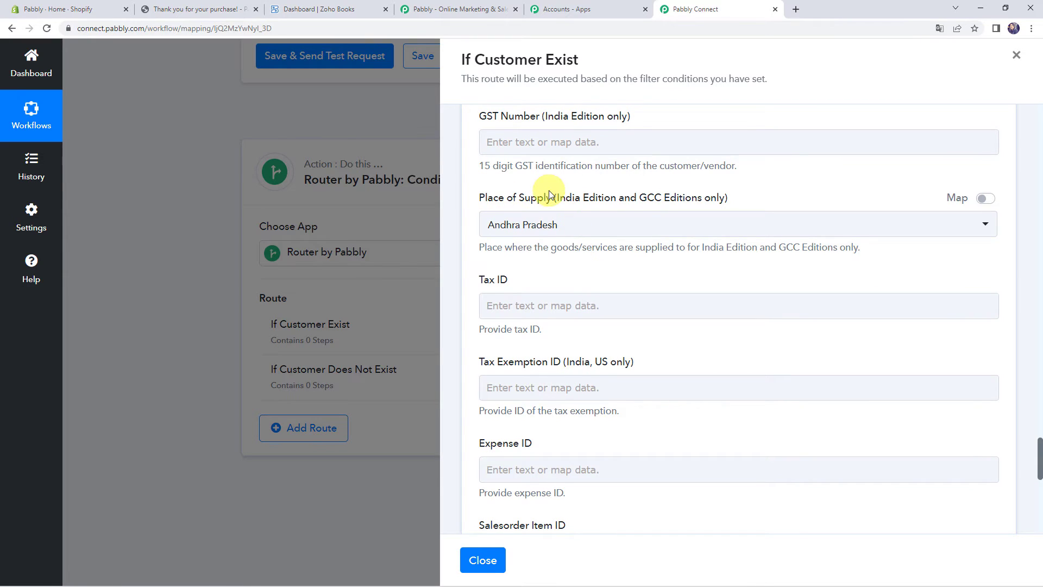
left_click(988, 200)
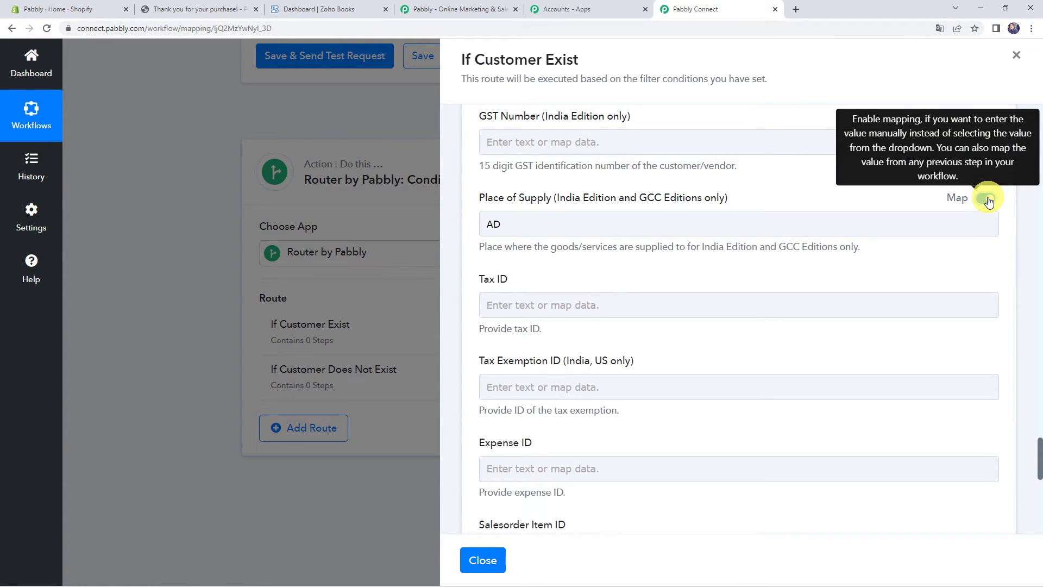
left_click(545, 222)
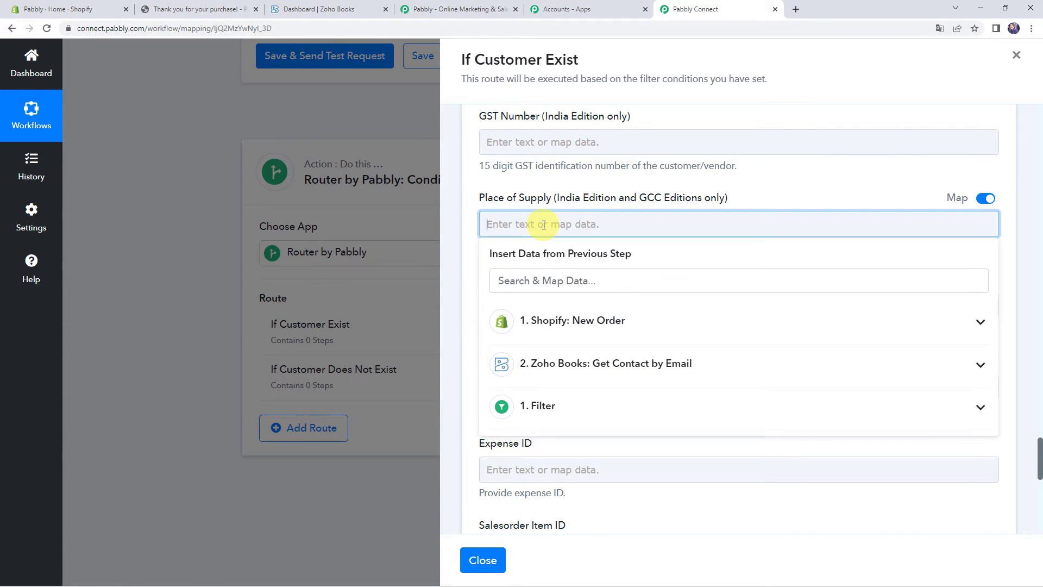
left_click(538, 197)
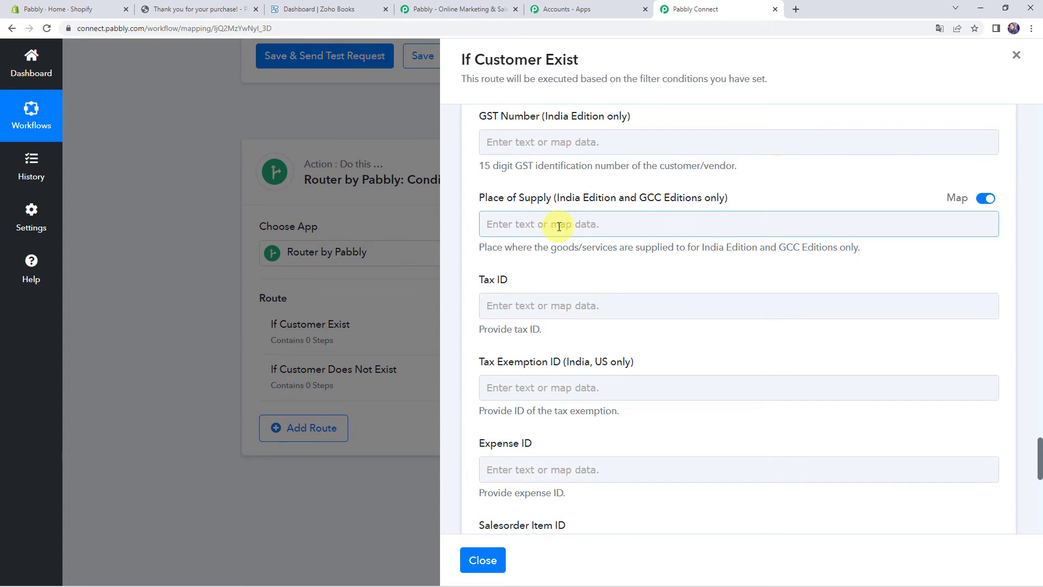
scroll(559, 226, "down", 8)
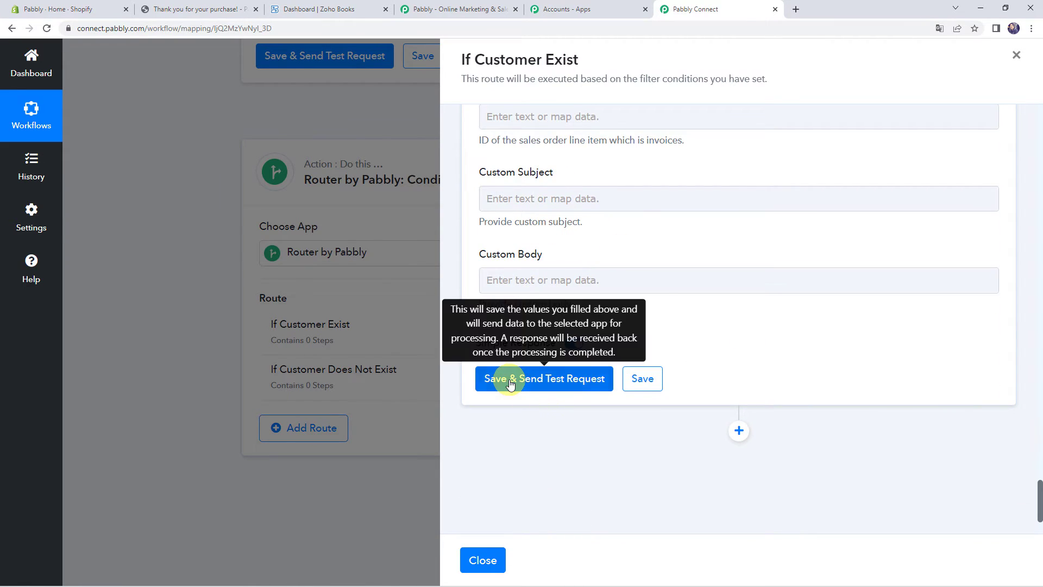
left_click(561, 387)
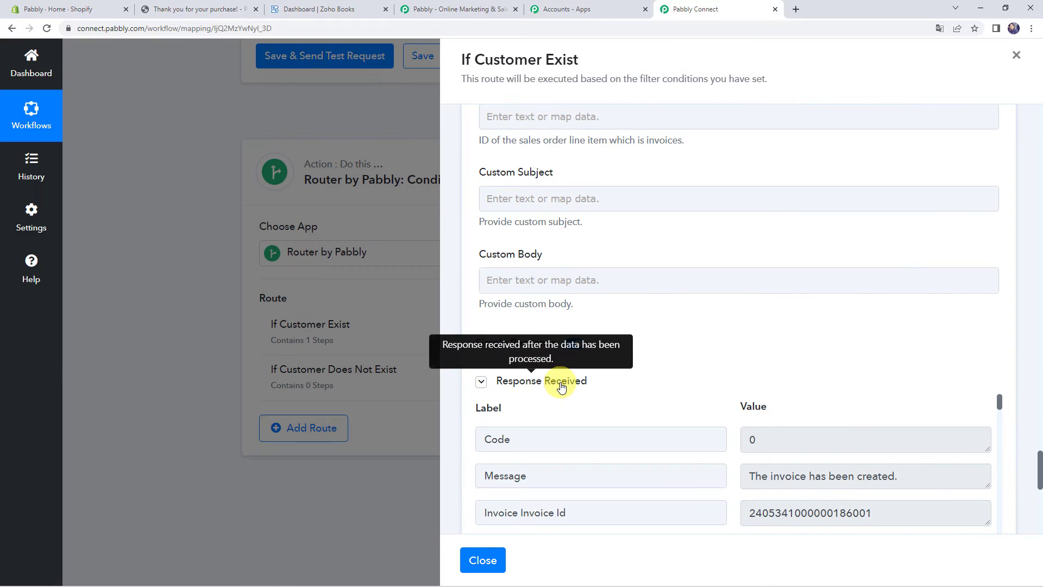
Check the invoice-created response, select invoice number INV-000029, and close the route panel
scroll(561, 386, "down", 1)
scroll(598, 341, "down", 1)
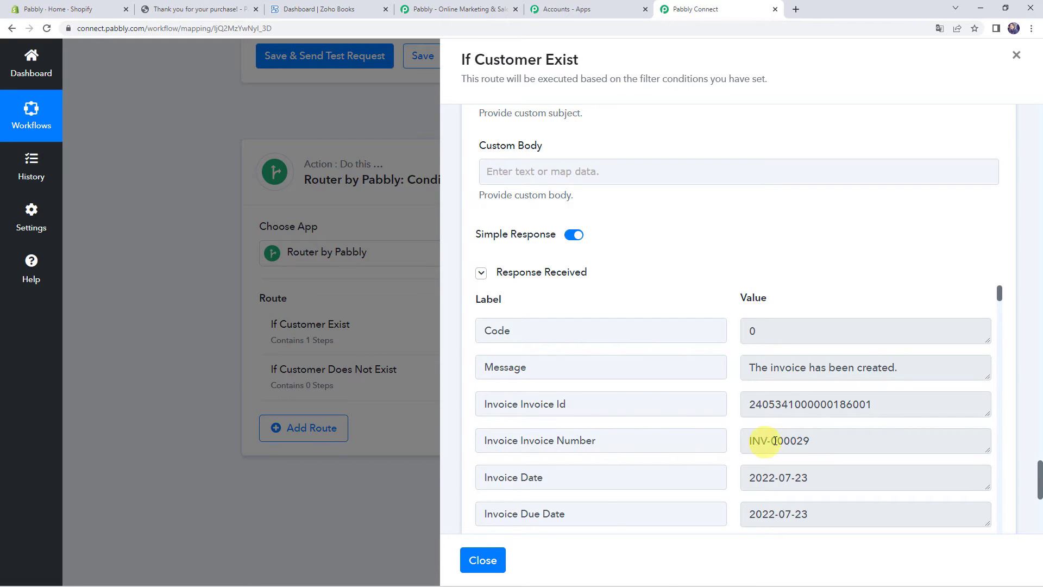
left_click_drag(824, 438, 727, 442)
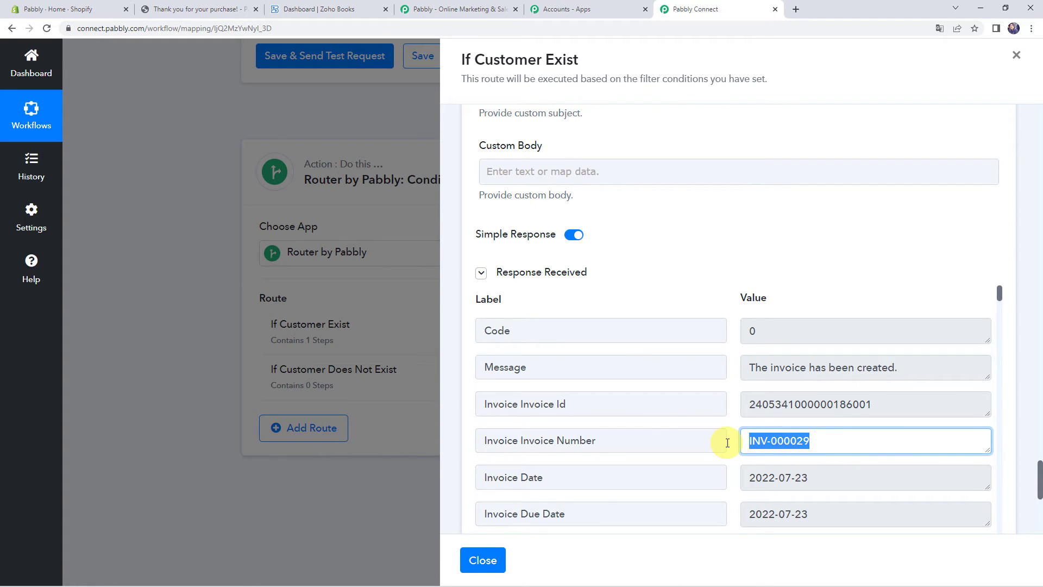
left_click(482, 560)
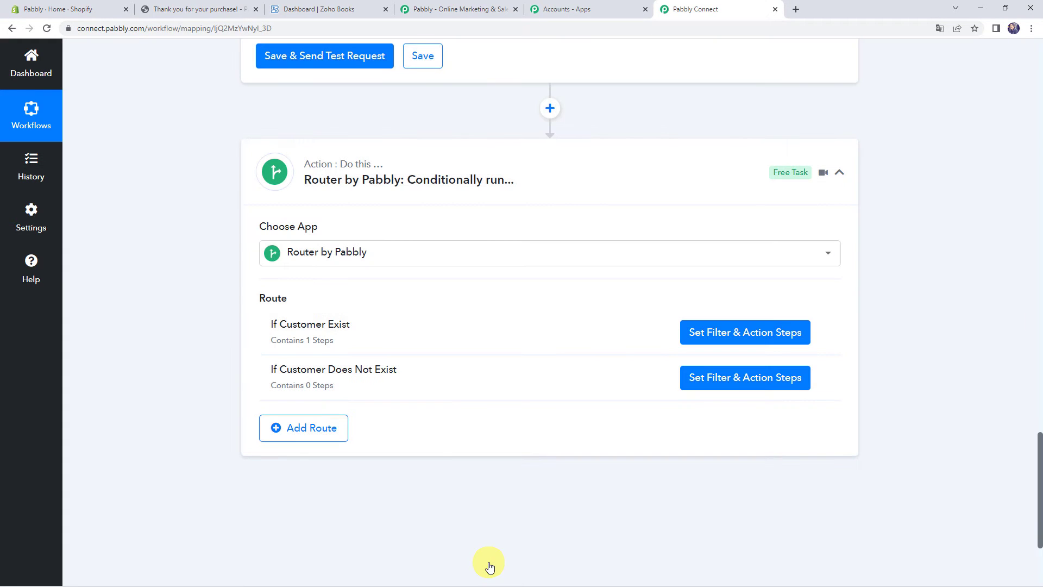
In Zoho Books, open the Sales invoices list with the profile panel closed
left_click(338, 11)
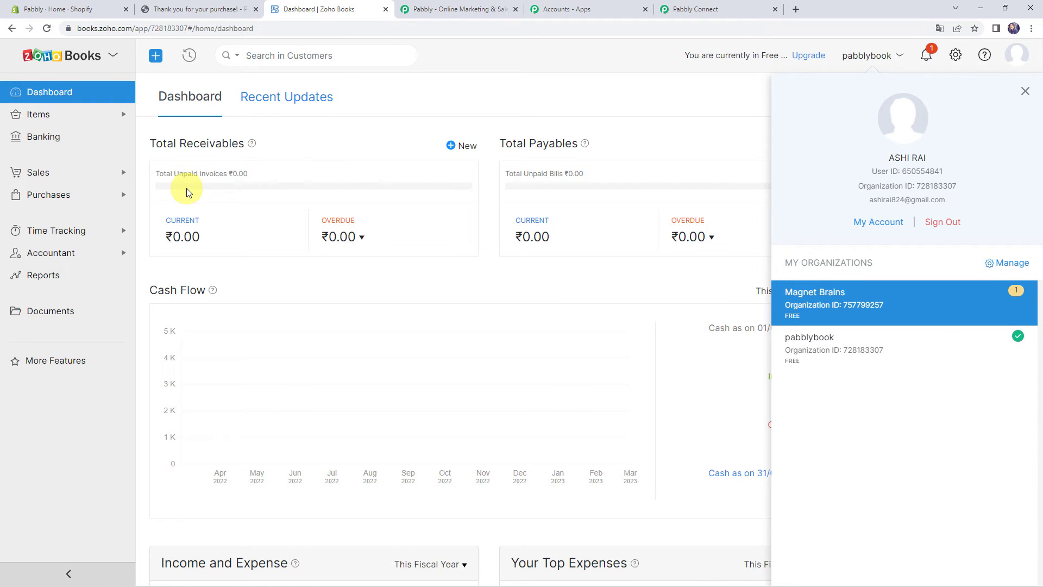
left_click(66, 175)
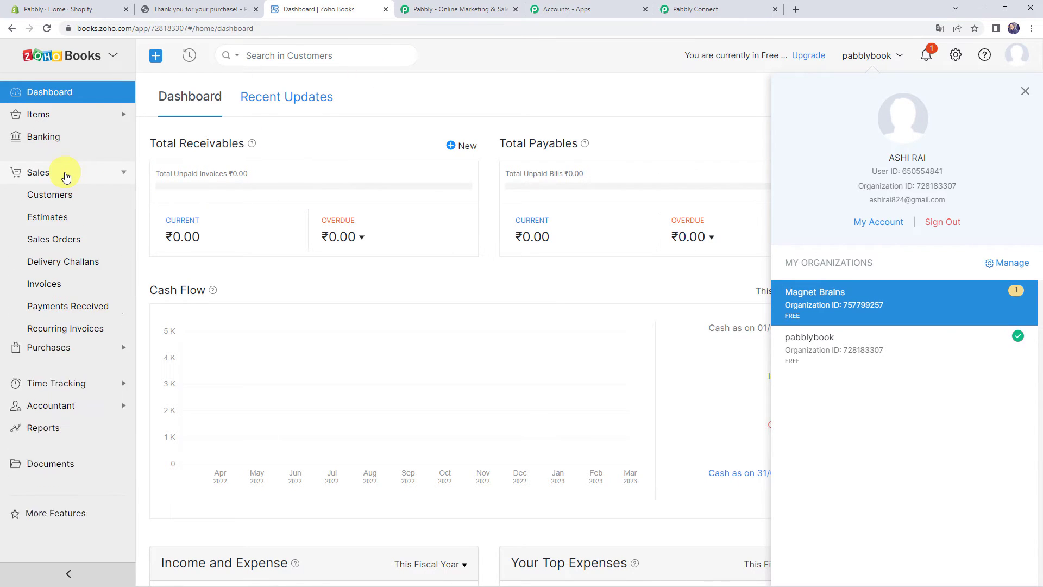
left_click(49, 290)
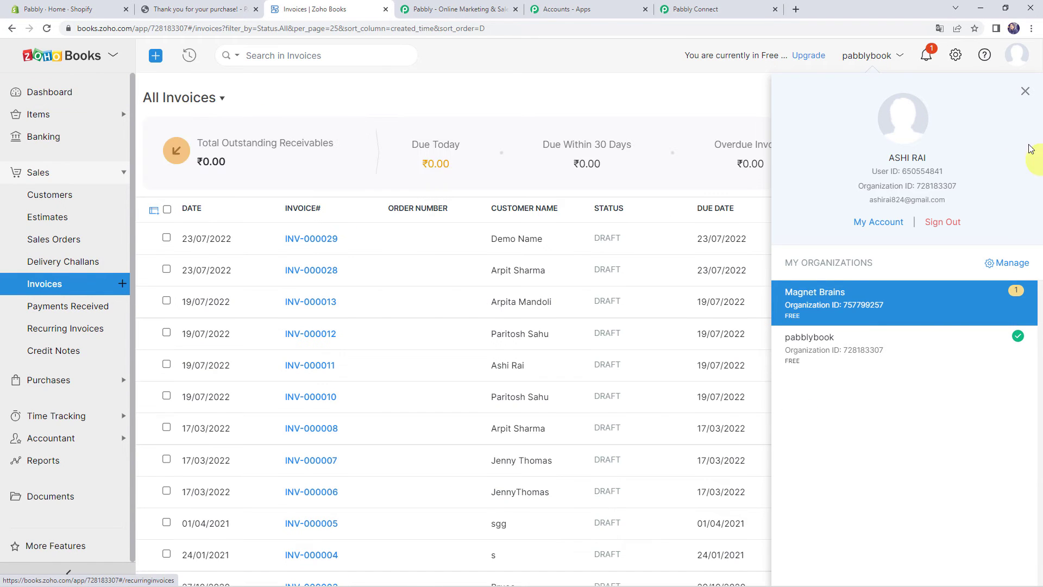
left_click(1025, 94)
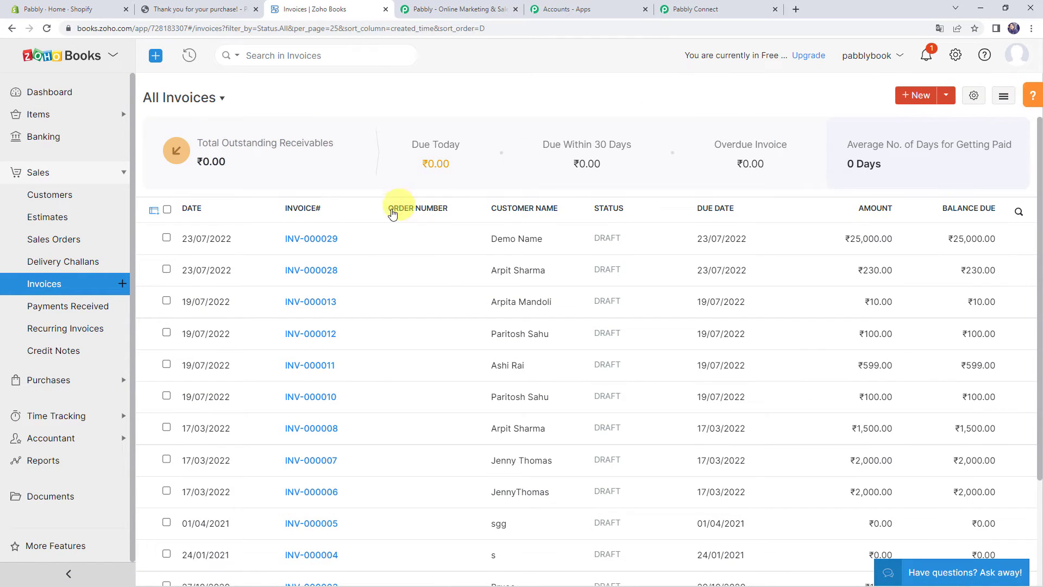
Review draft invoice INV-000029 for an Air Conditioner at ₹25,000, then return to Pabbly Connect
scroll(319, 239, "down", 1)
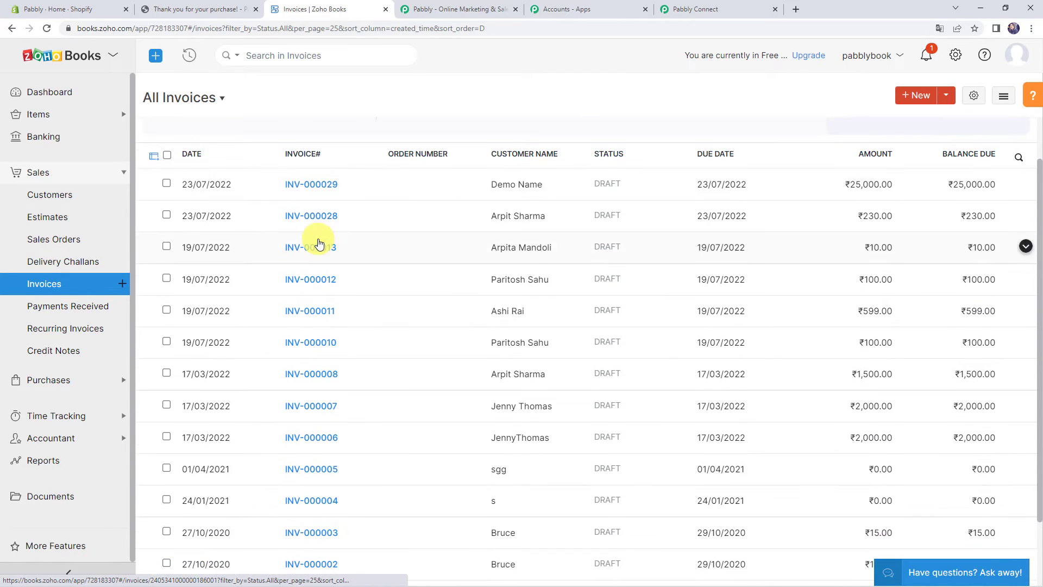
left_click(317, 240)
scroll(194, 238, "up", 1)
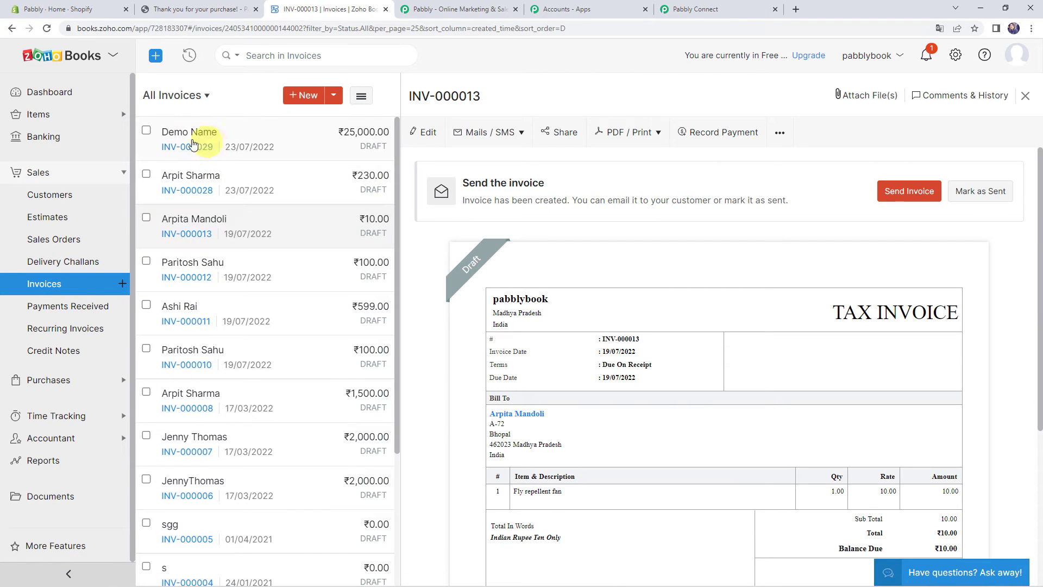
left_click(190, 142)
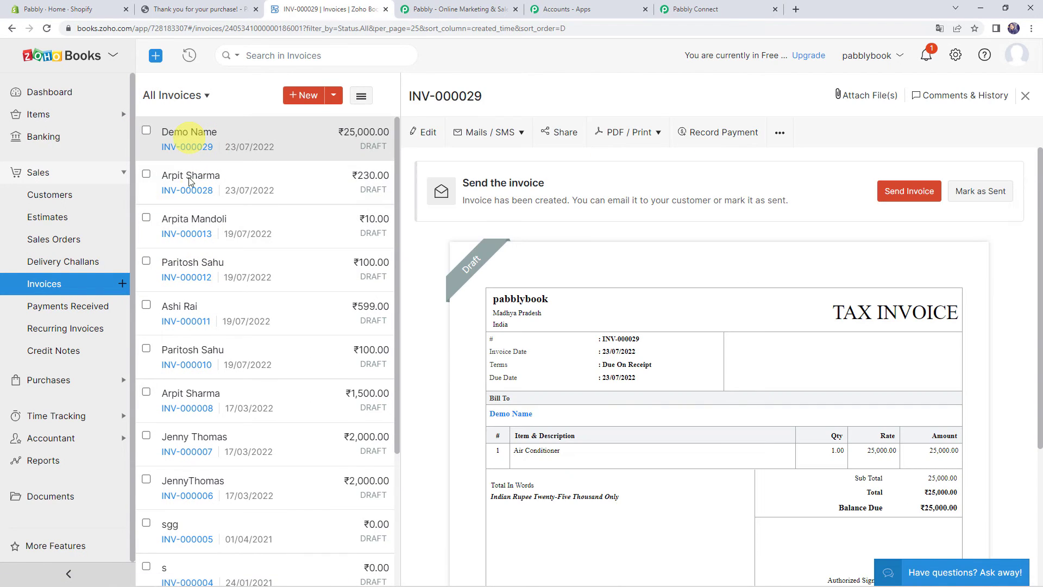
scroll(662, 350, "down", 1)
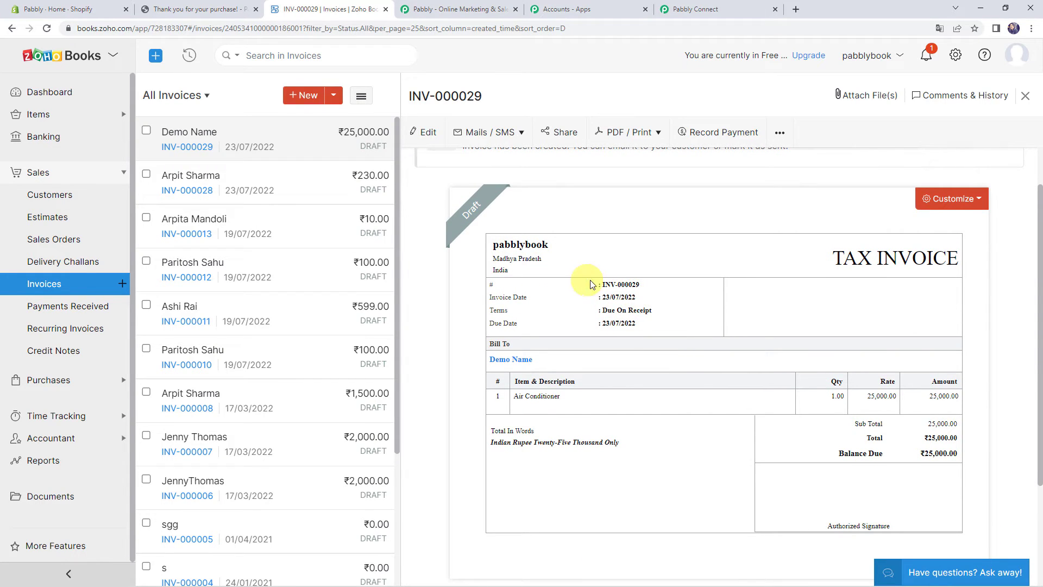
scroll(568, 330, "down", 1)
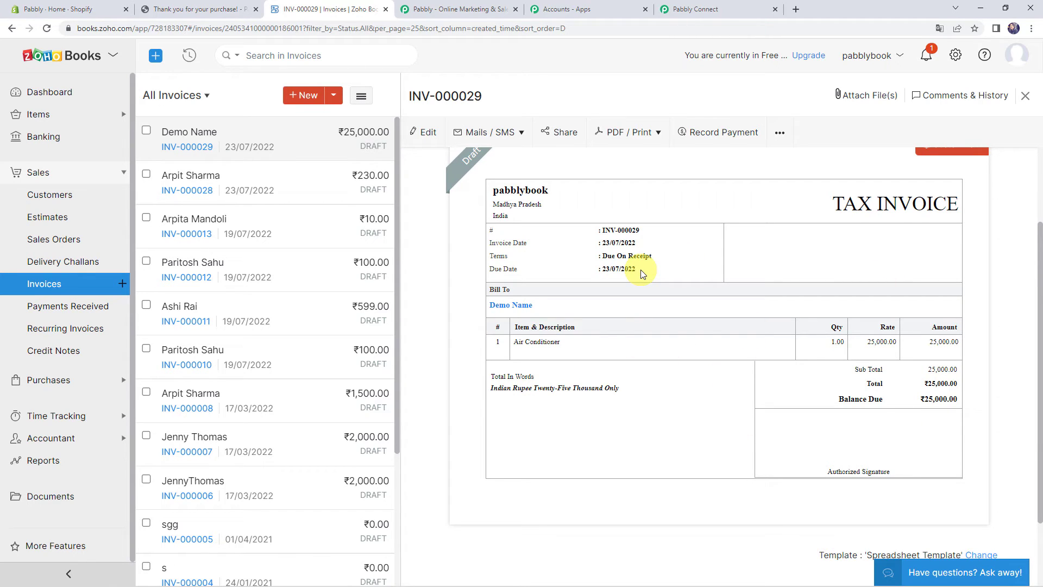
left_click(688, 5)
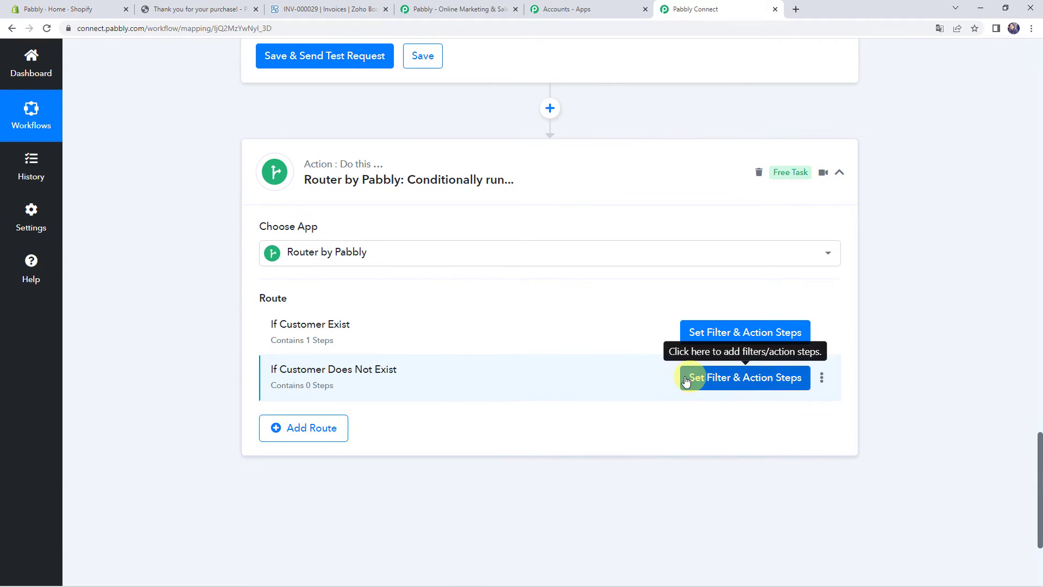
Filter the If Customer Does Not Exist route on Zoho Books Contact Id 'Does not exist', then test and save it
left_click(726, 380)
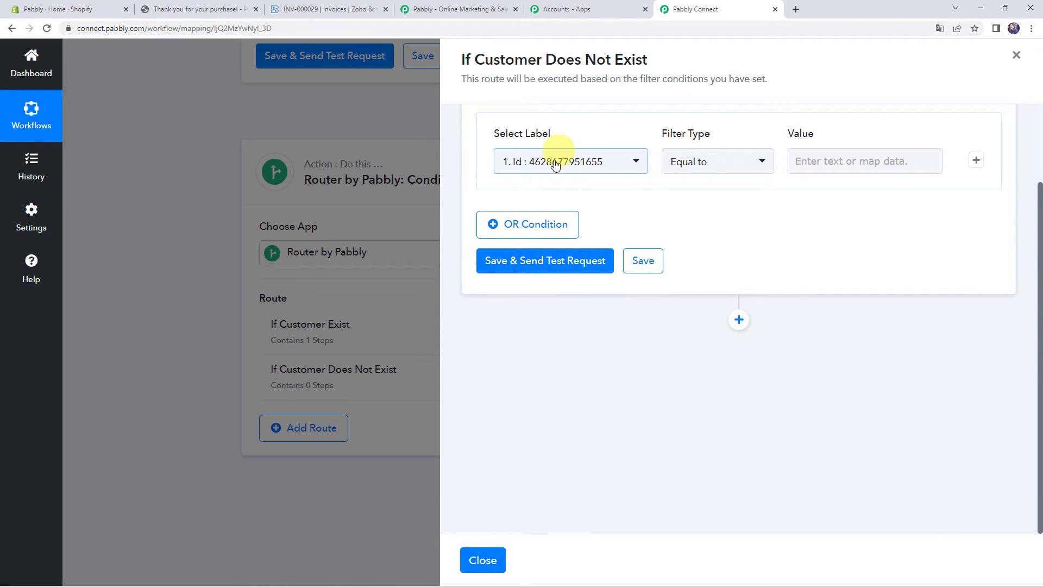
left_click(555, 165)
left_click(575, 274)
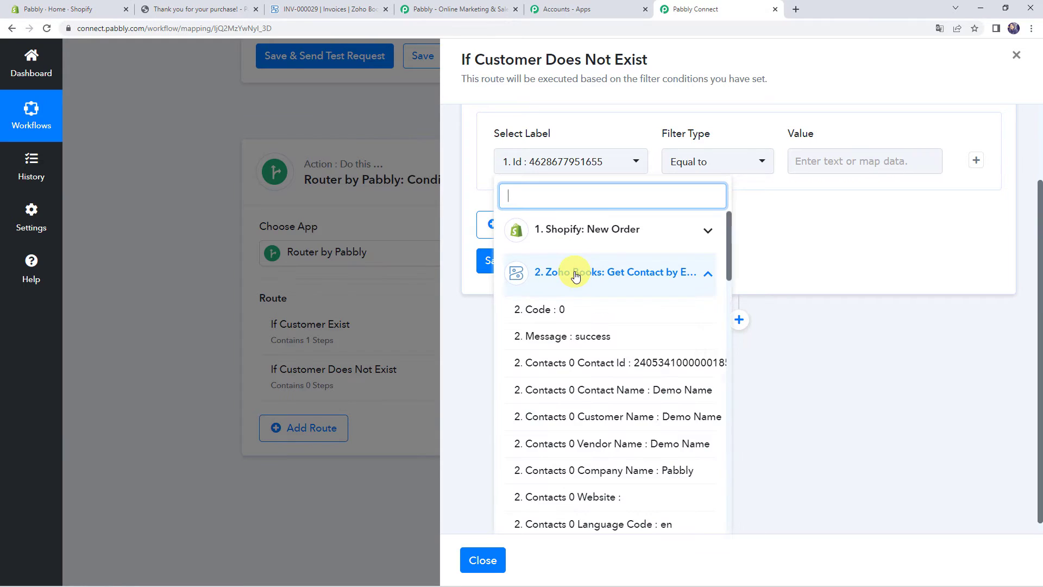
left_click(563, 363)
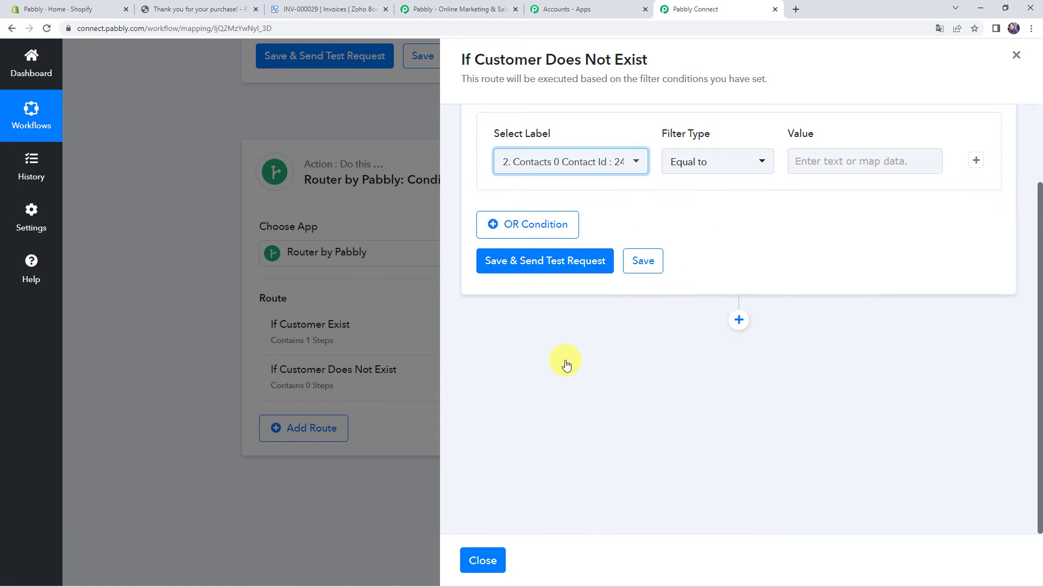
left_click(694, 168)
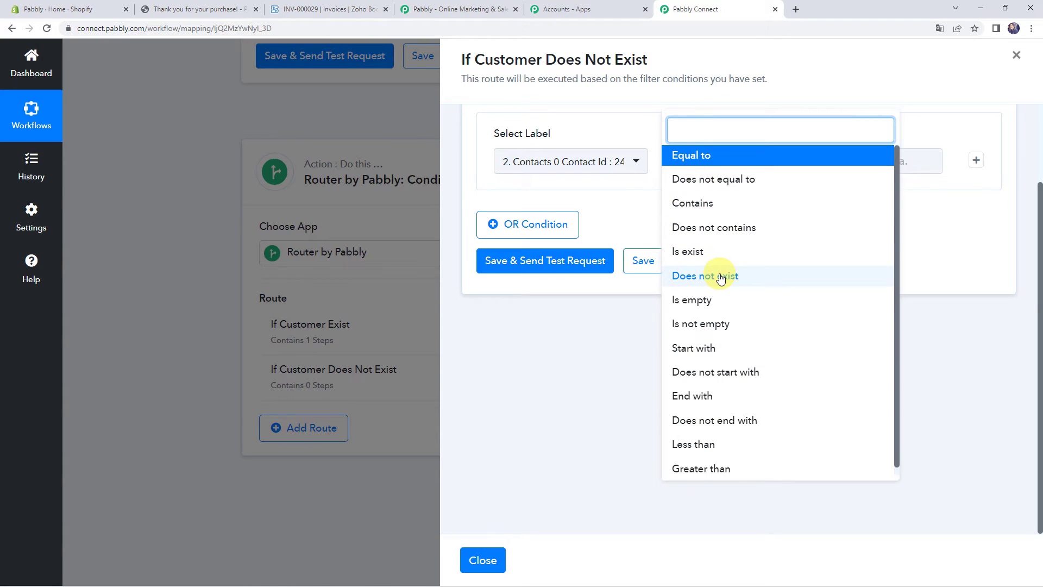
left_click(725, 276)
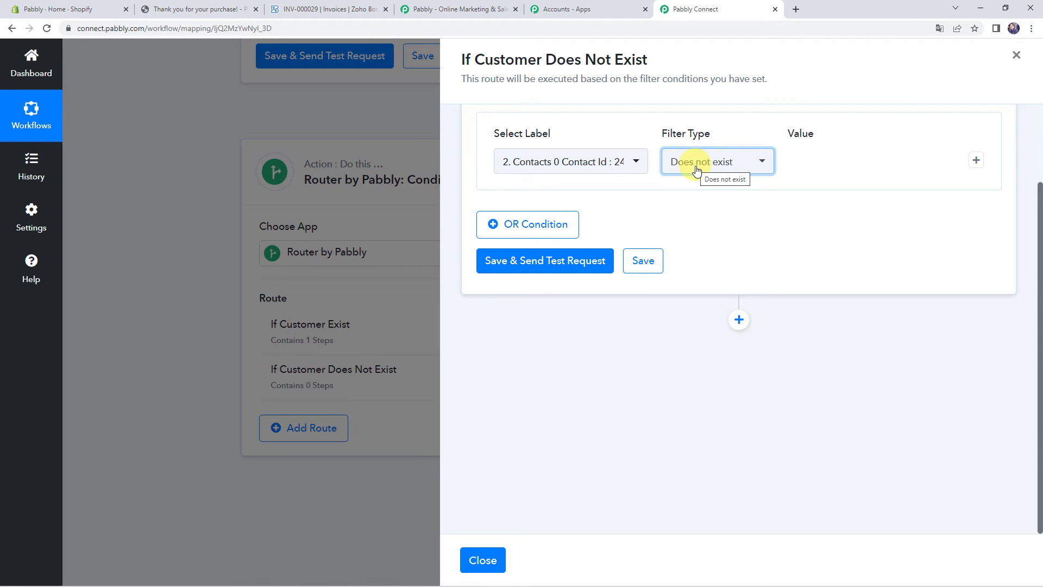
left_click(527, 262)
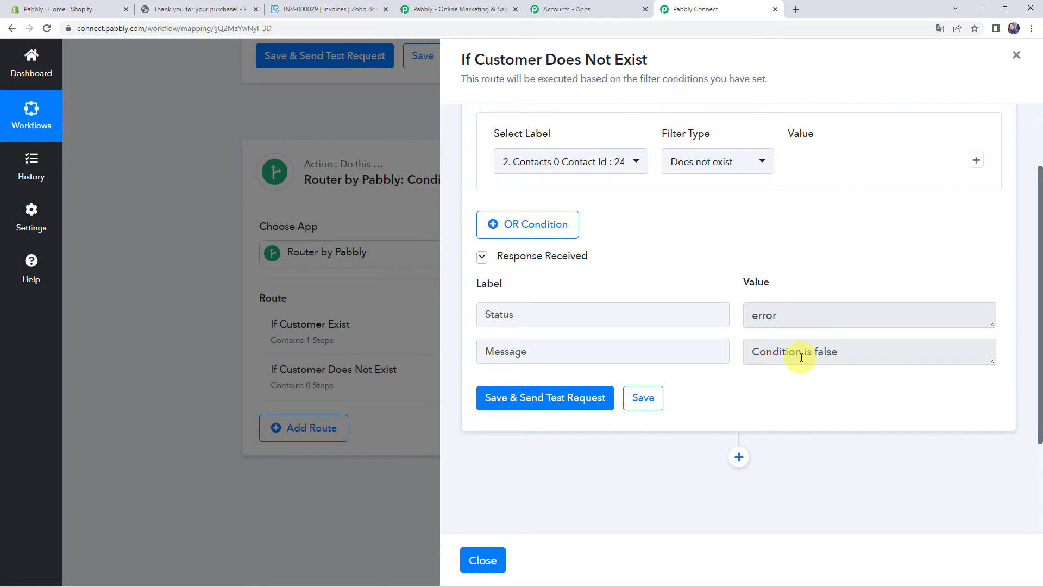
left_click(643, 397)
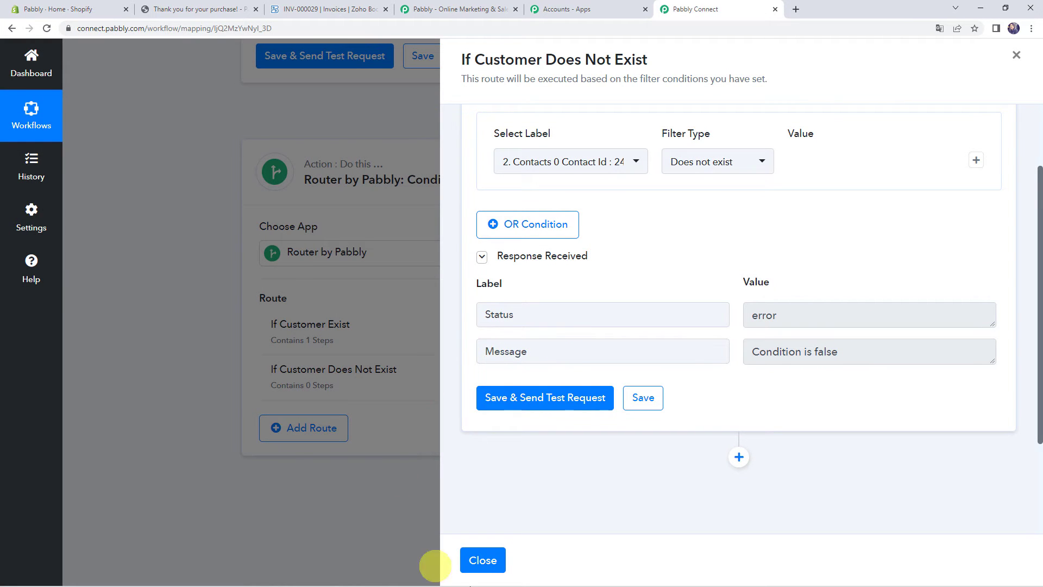
left_click(489, 560)
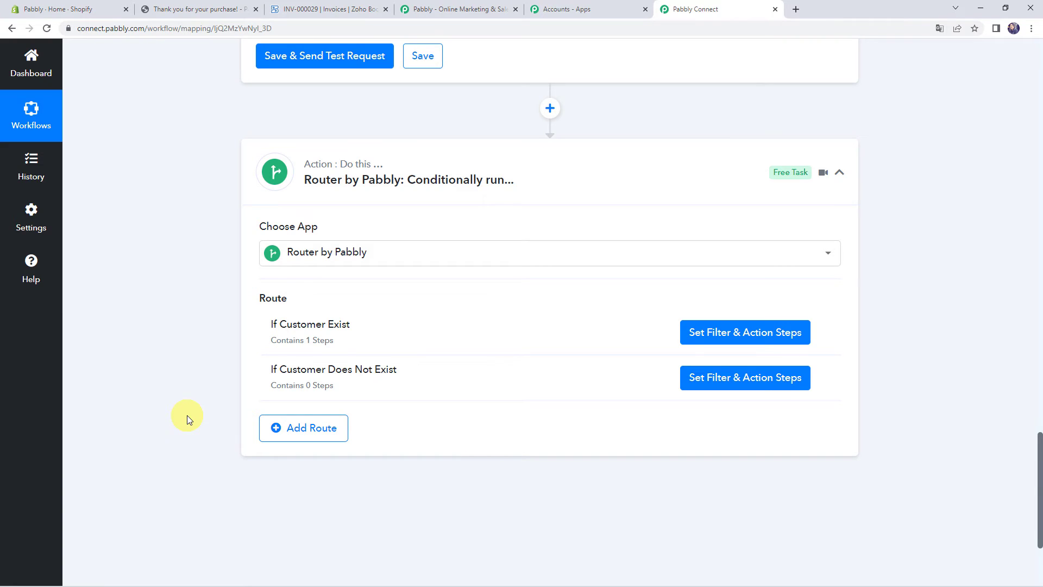
Set the Shopify New Order trigger to re-capture a fresh webhook response, then go to Shopify admin
scroll(187, 415, "up", 15)
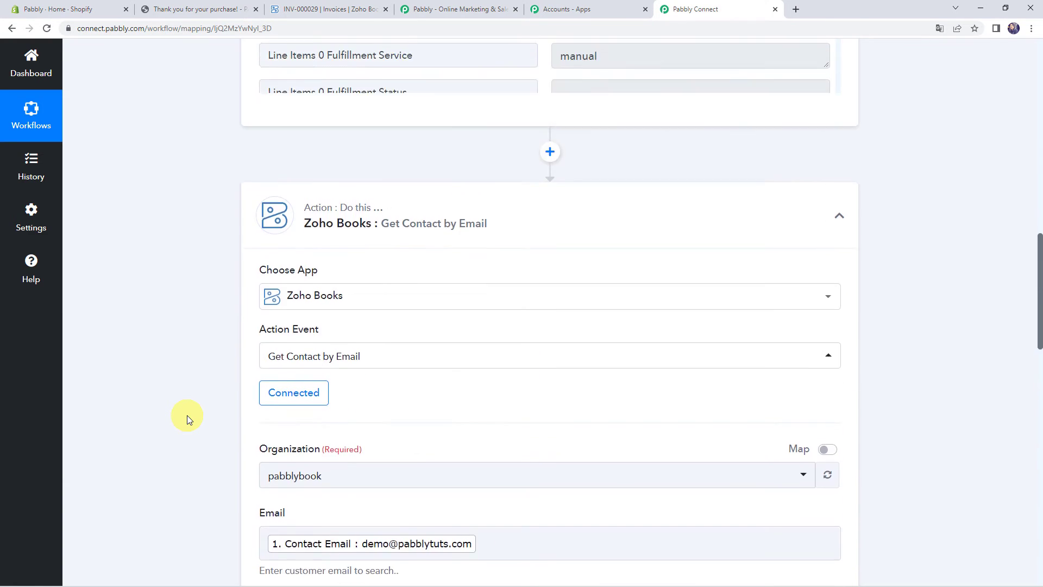
scroll(187, 416, "up", 15)
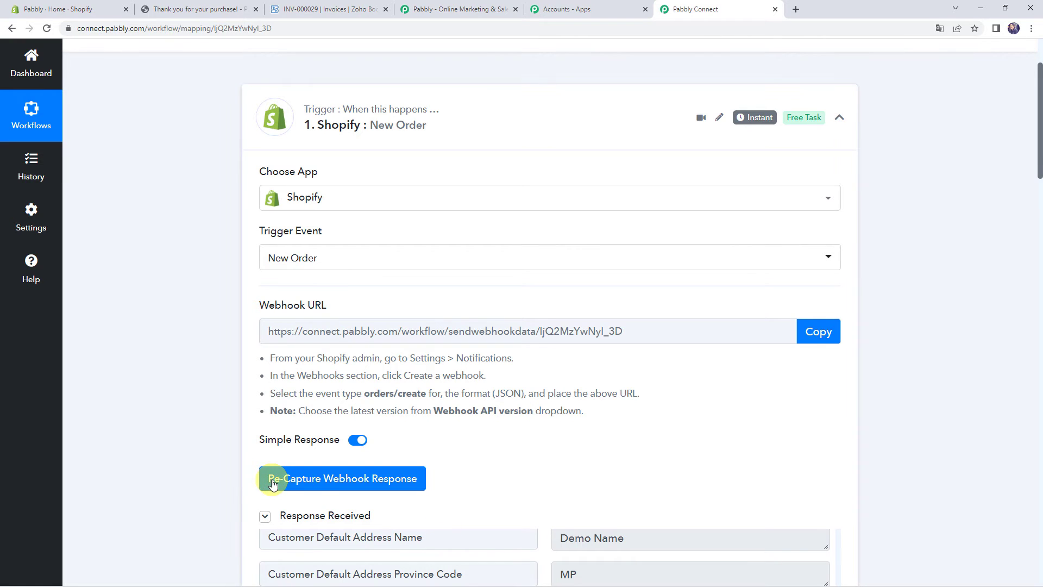
left_click(392, 480)
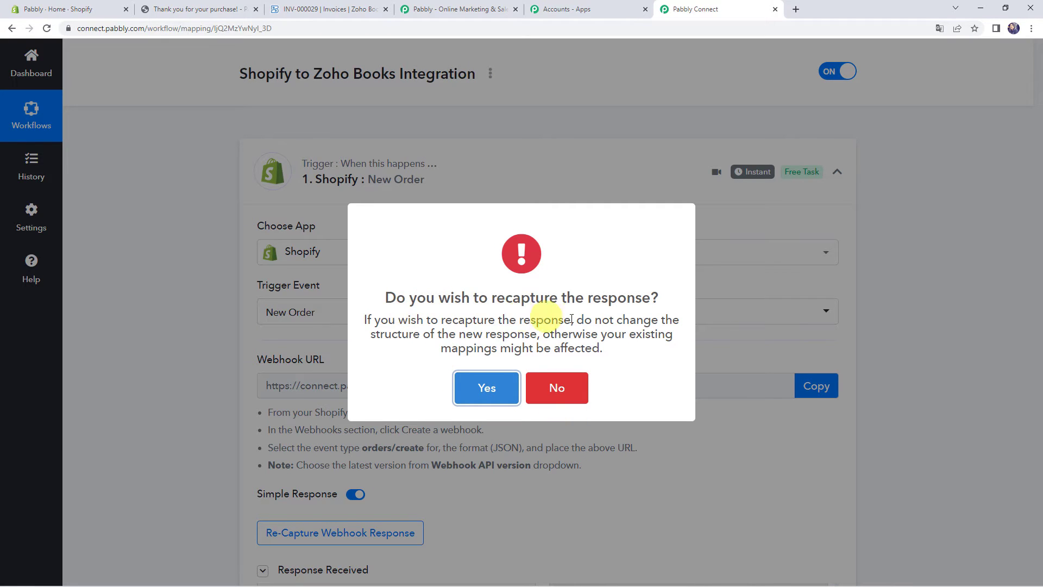
left_click(480, 392)
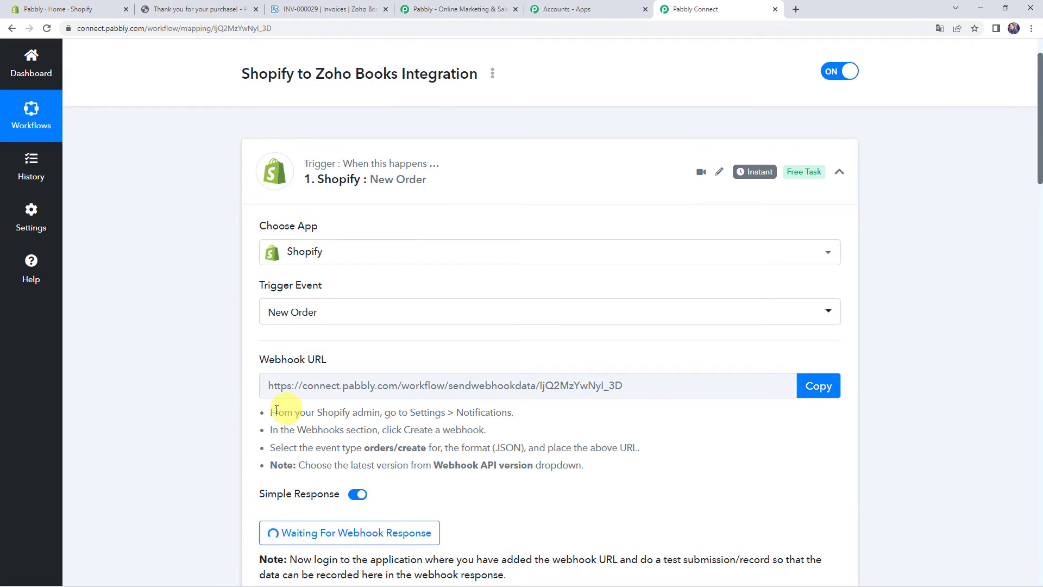
scroll(256, 414, "down", 2)
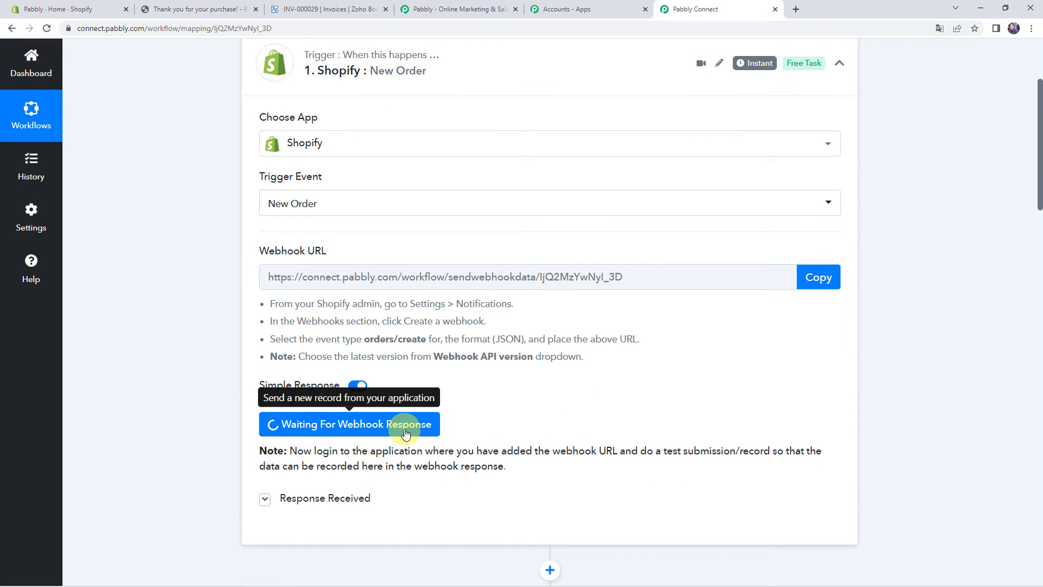
left_click(66, 10)
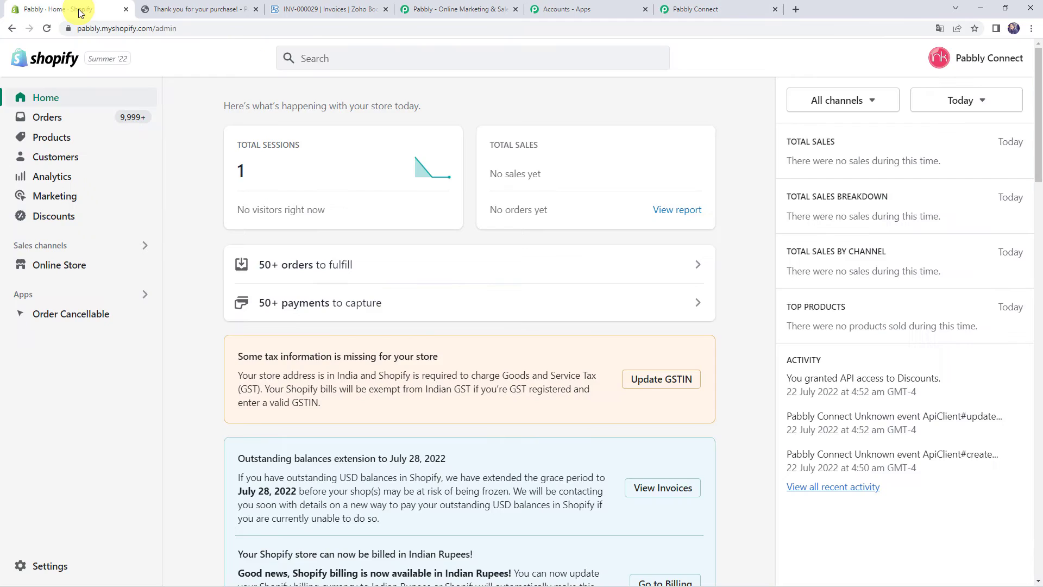
From the online store catalogue, buy the Peafowl Eclipse Coffee Mug straight to checkout
left_click(145, 265)
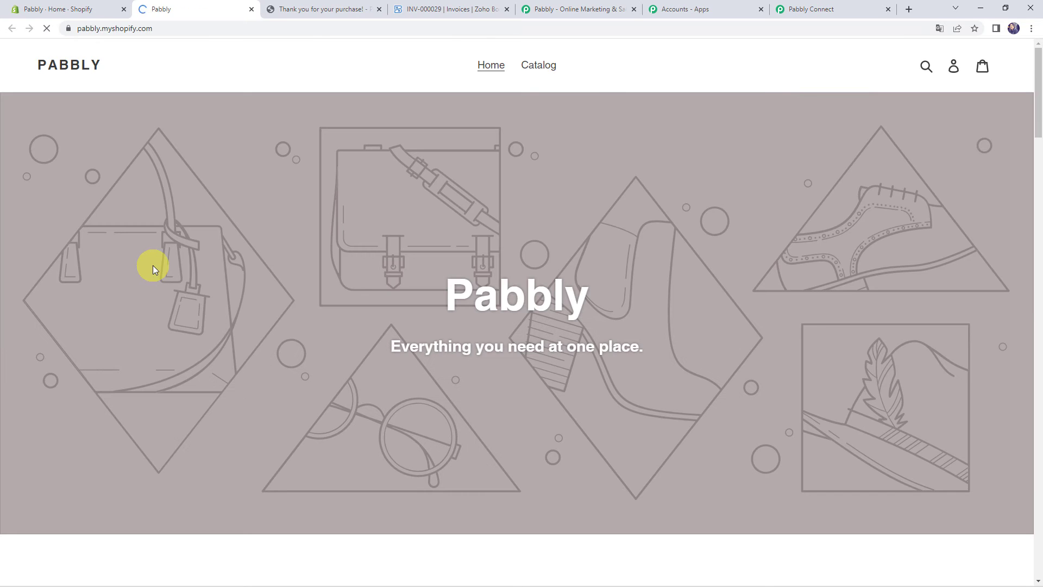
left_click(543, 65)
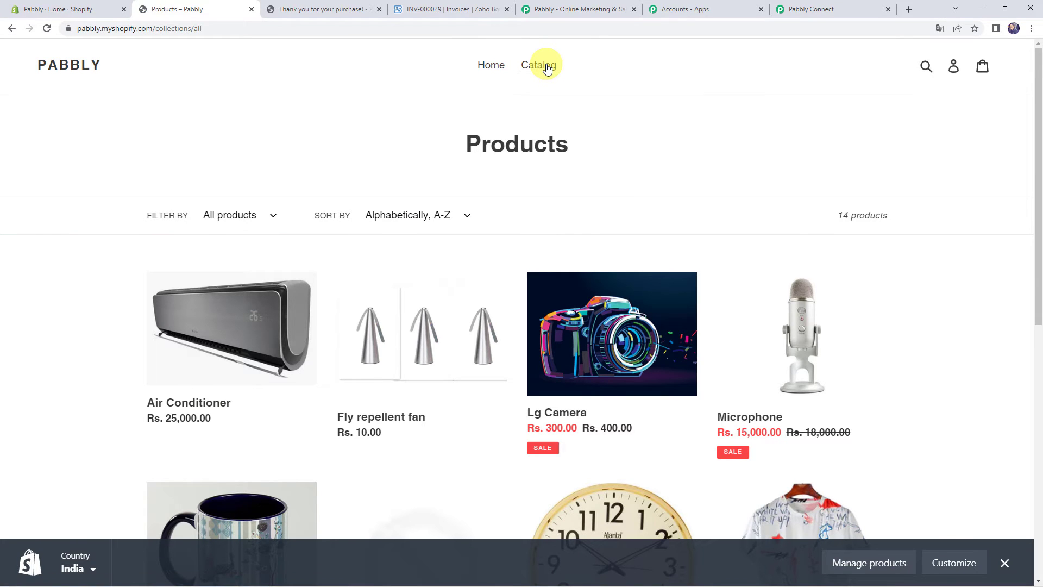
scroll(731, 211, "down", 2)
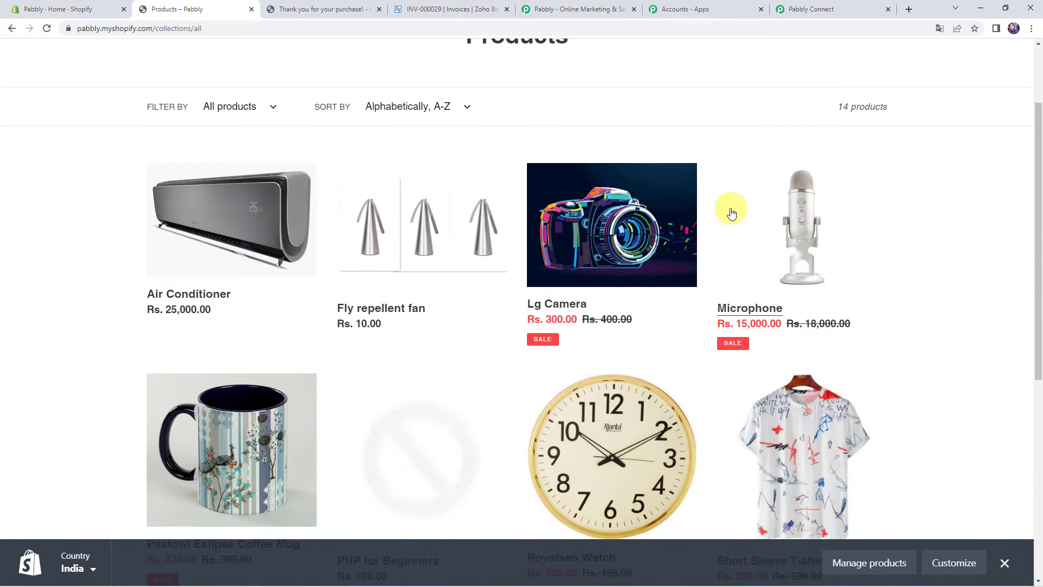
scroll(423, 261, "down", 3)
scroll(421, 259, "down", 1)
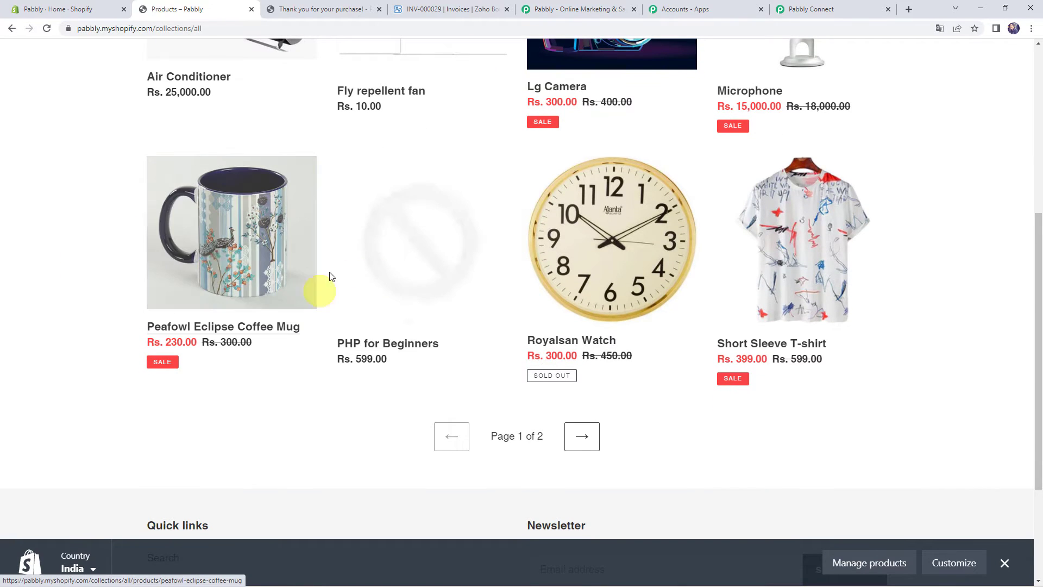
left_click(227, 248)
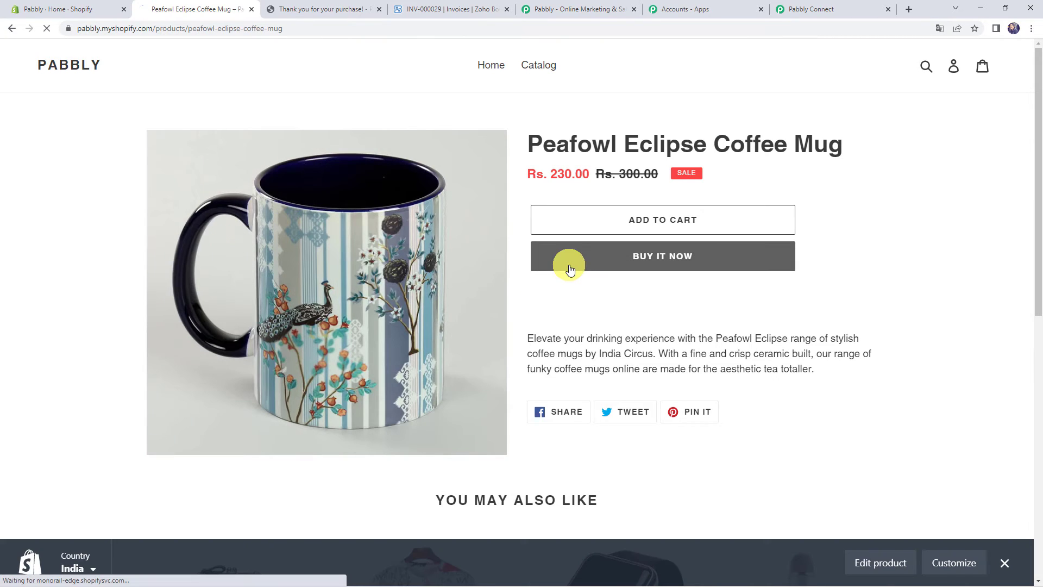
left_click(569, 270)
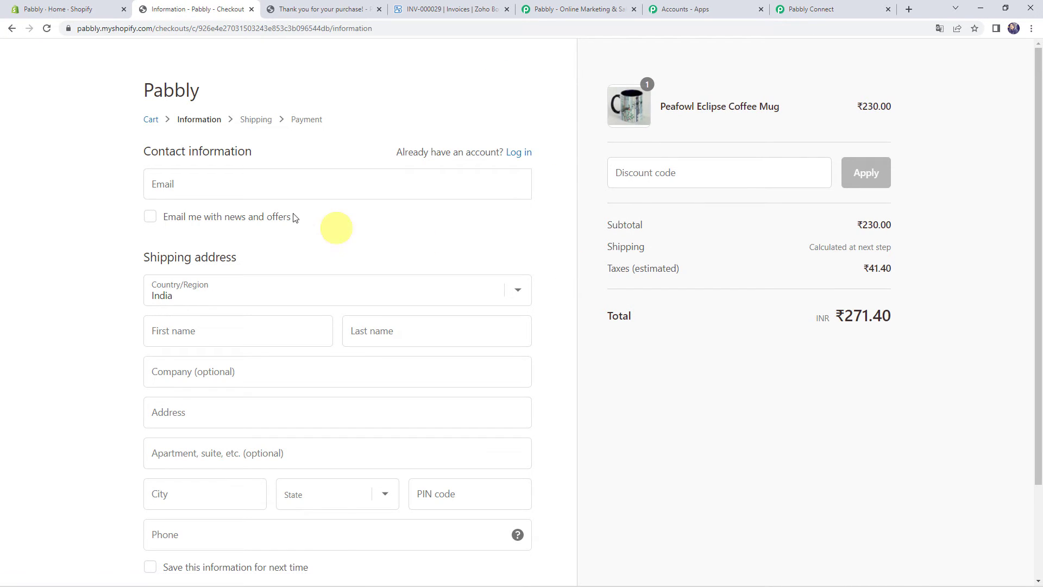
Enter the customer's email, first and last name, and company Pabbly in the checkout form
left_click(220, 188)
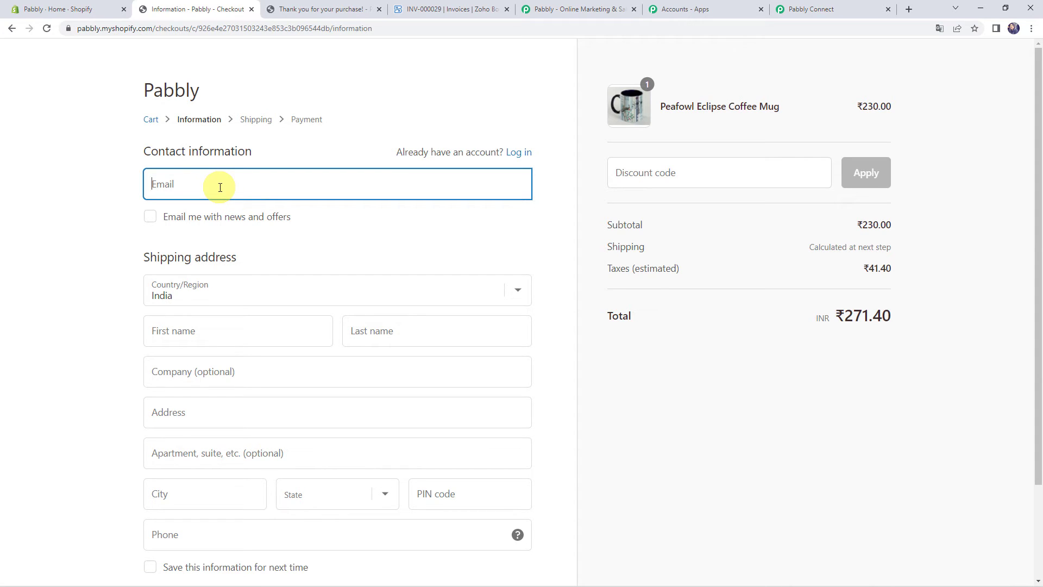
type("te")
key("Tab")
key("Tab")
key("Tab")
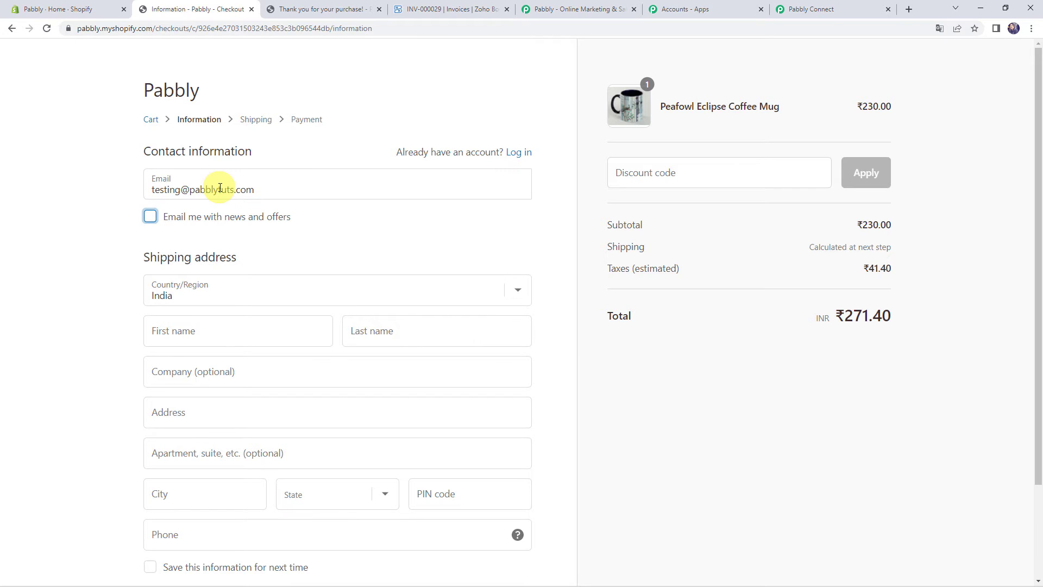
type("Testing")
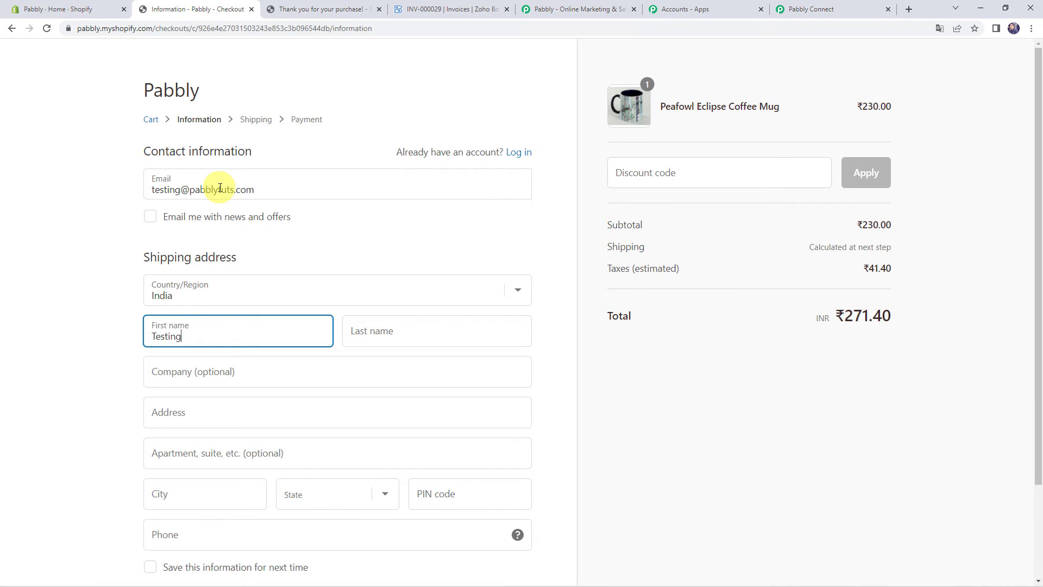
key("Tab")
type("Name")
key("Tab")
type("P")
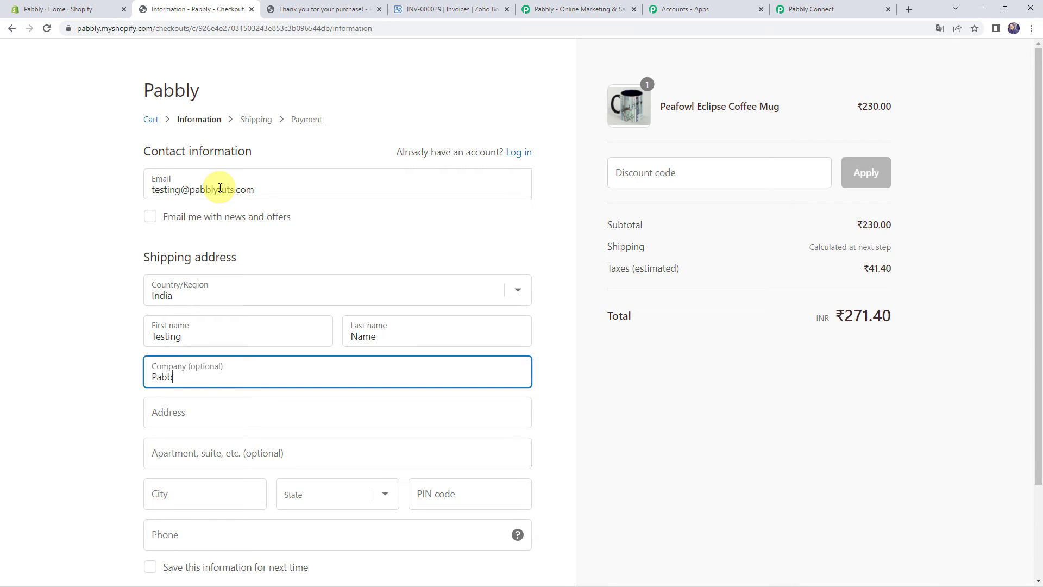
key("Tab")
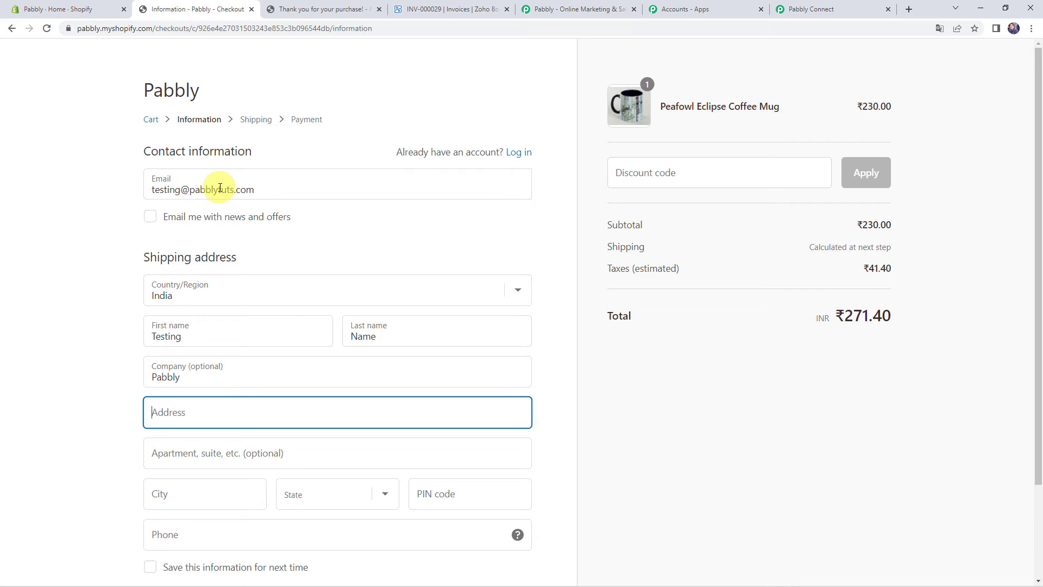
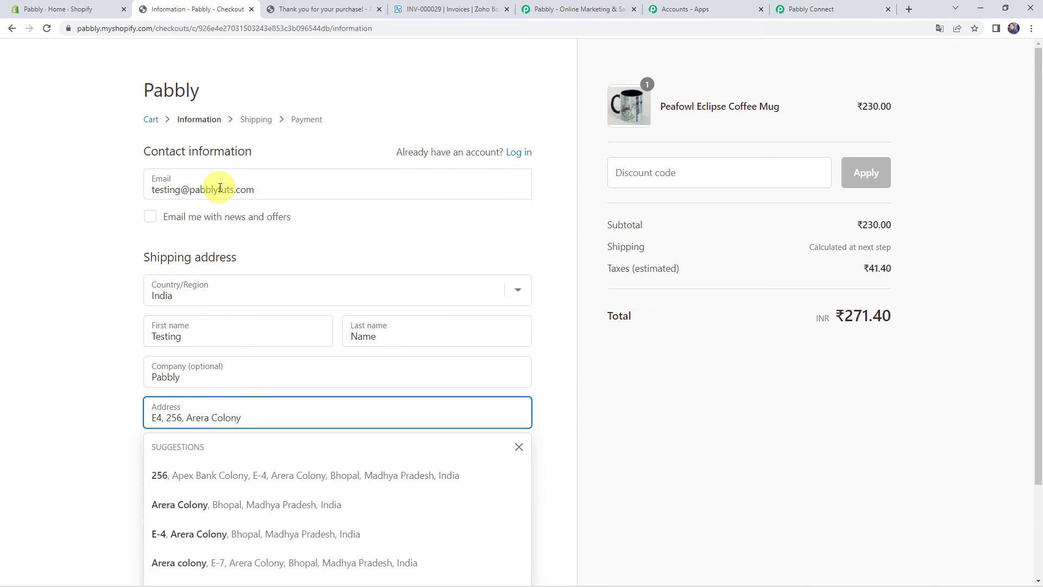
Fill in the shipping street address, city, state Madhya Pradesh, PIN code and phone number
left_click(23, 443)
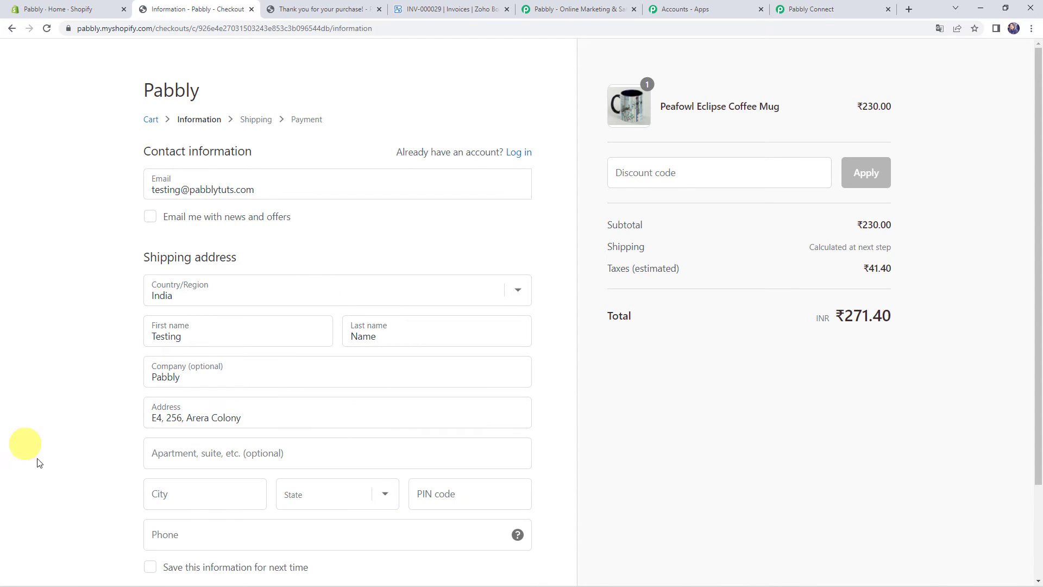
left_click(158, 495)
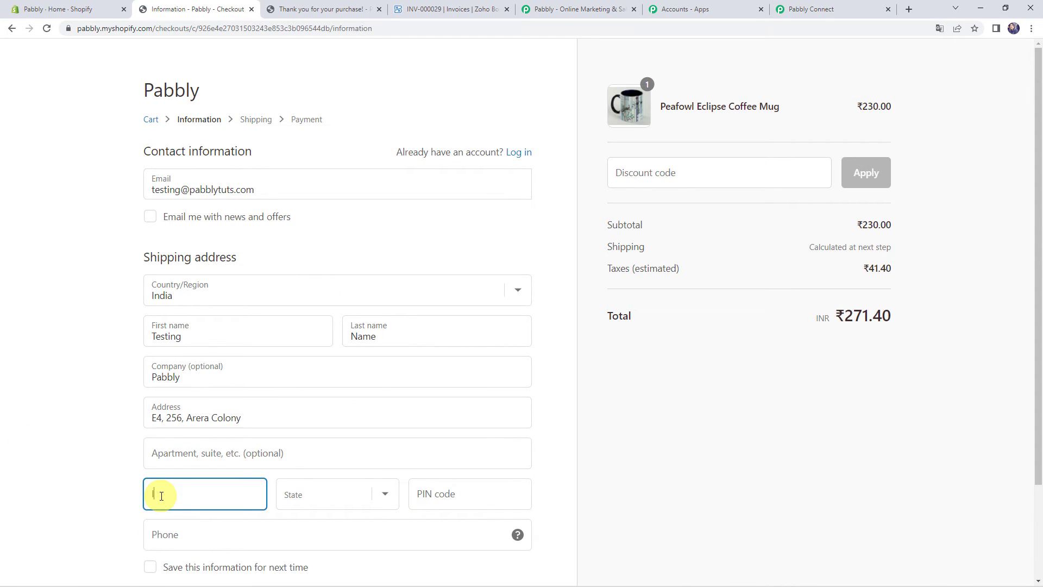
key("Tab")
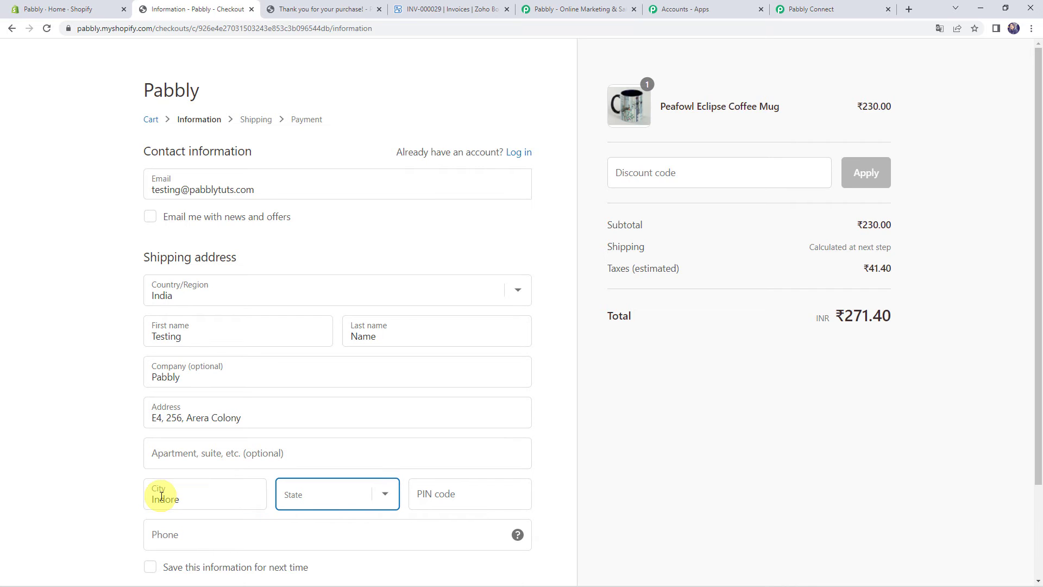
key("m")
key("Tab")
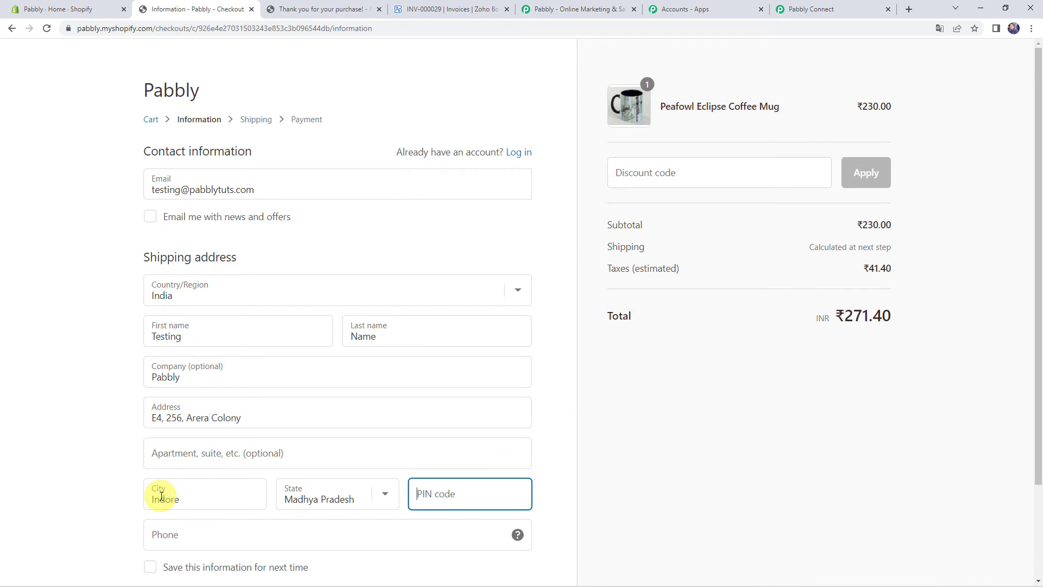
type("462025")
scroll(158, 496, "down", 2)
left_click(181, 428)
type("4564 564 567")
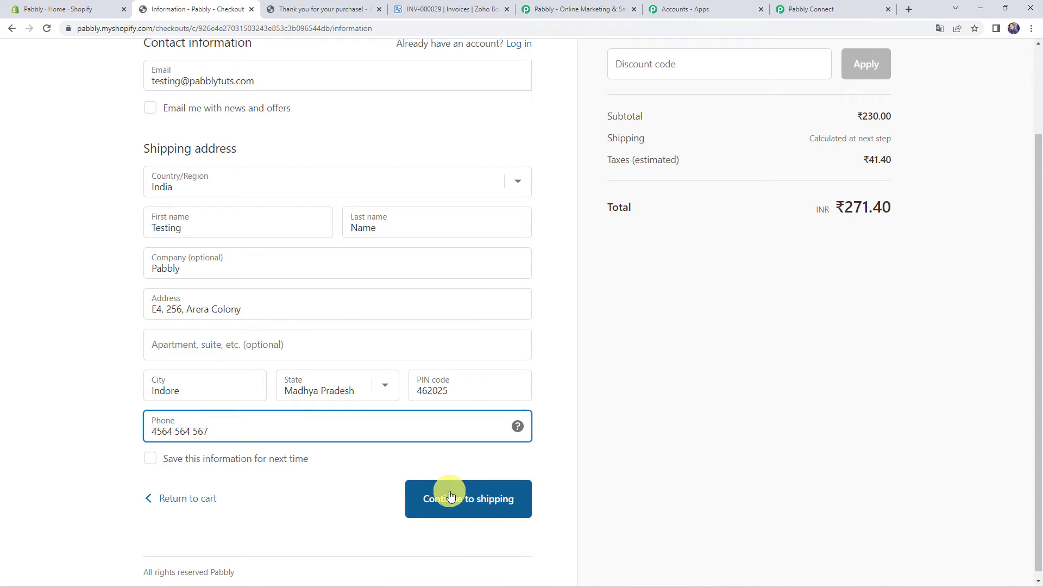
Continue through shipping to payment and enter test card number 1
left_click(450, 495)
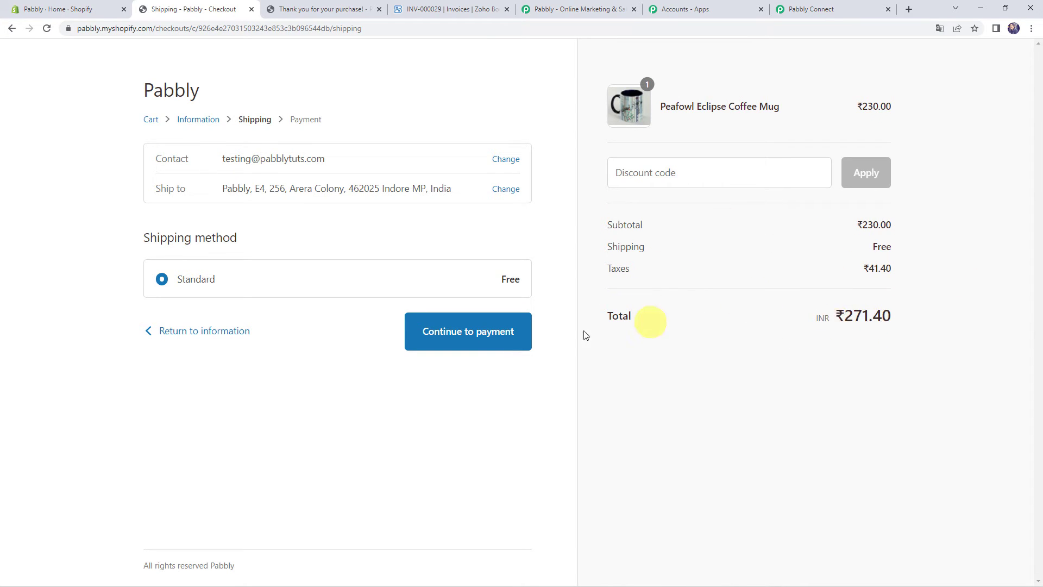
left_click(462, 338)
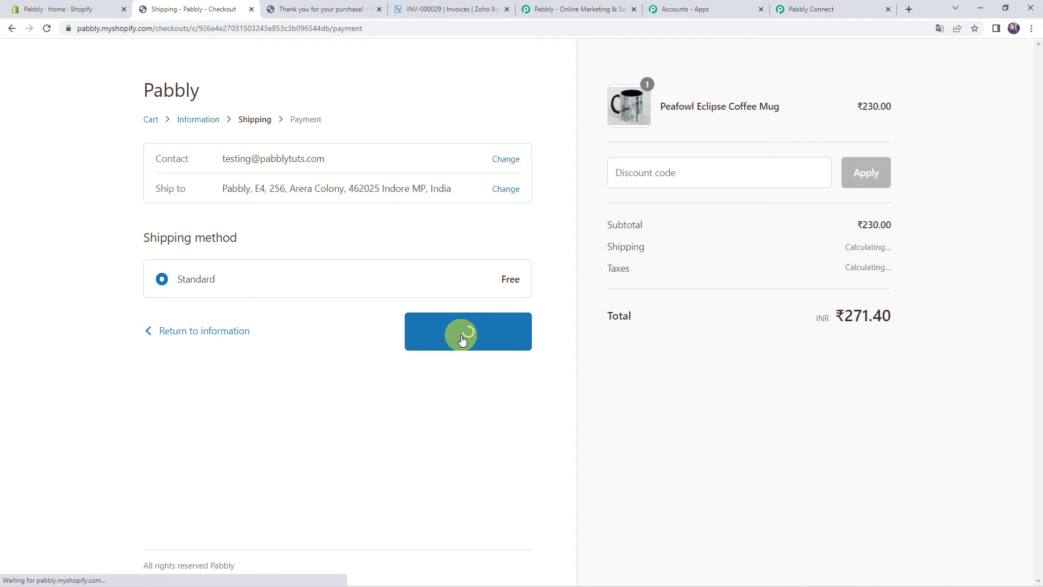
left_click(283, 365)
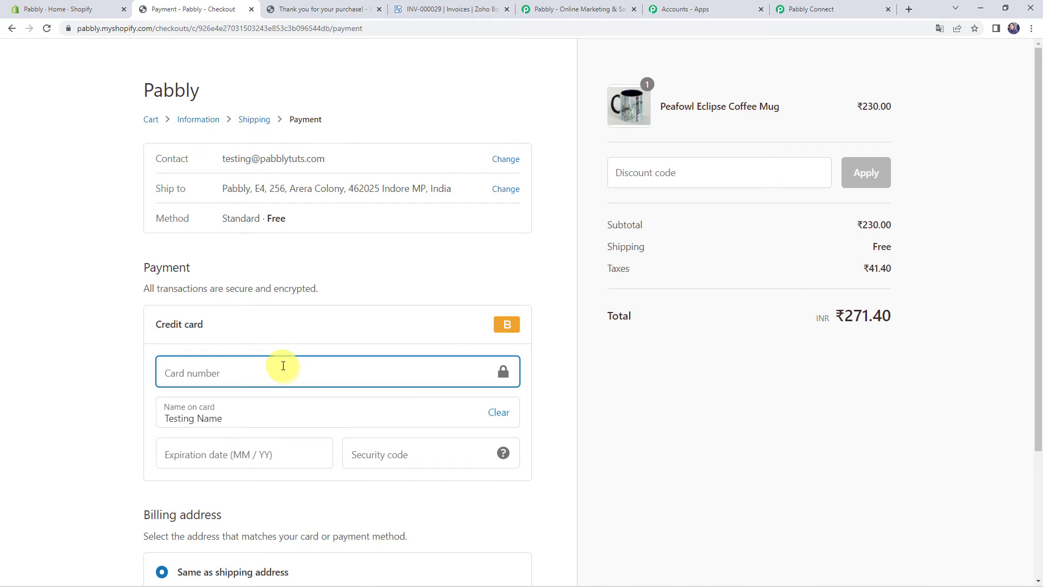
type("1")
Set name on card to 'Bogus Gateway', enter expiry and security code 333, and pay
key("Tab")
key("Tab")
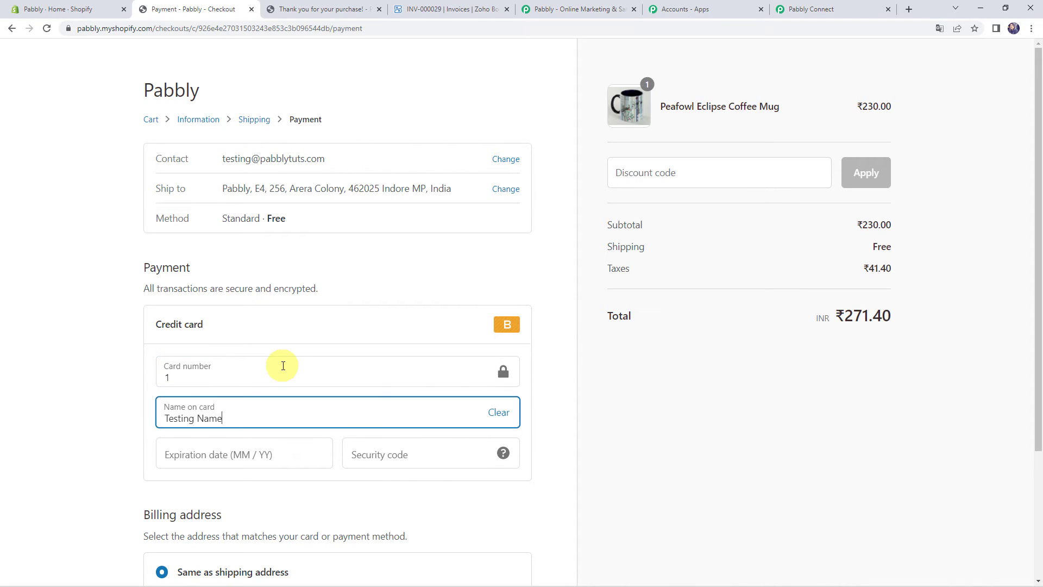
key("ctrl+a")
key("BackSpace")
type("Bogus Gateway")
key("Tab")
type("03636")
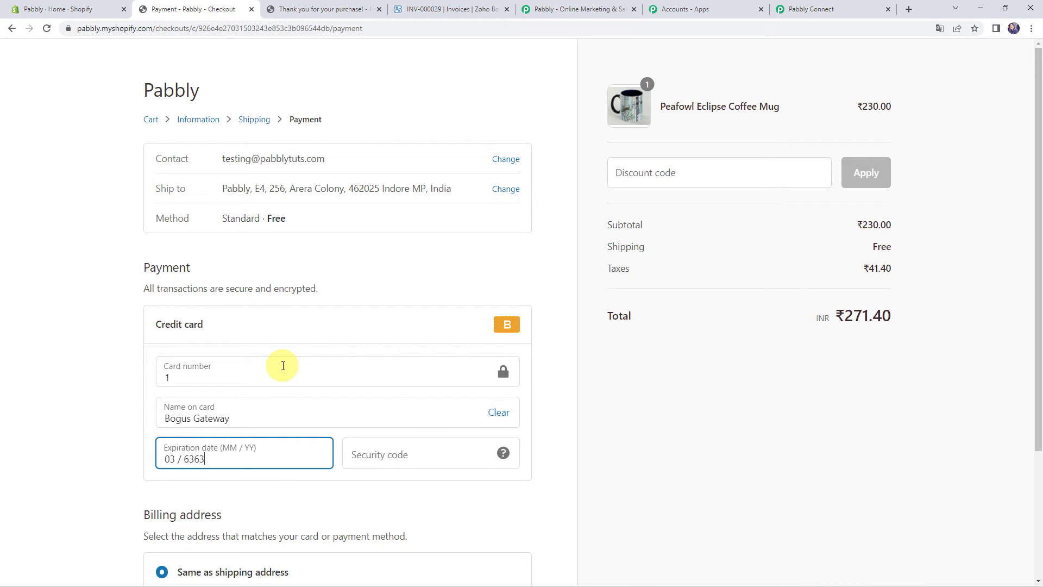
key("Tab")
type("333")
scroll(283, 365, "down", 3)
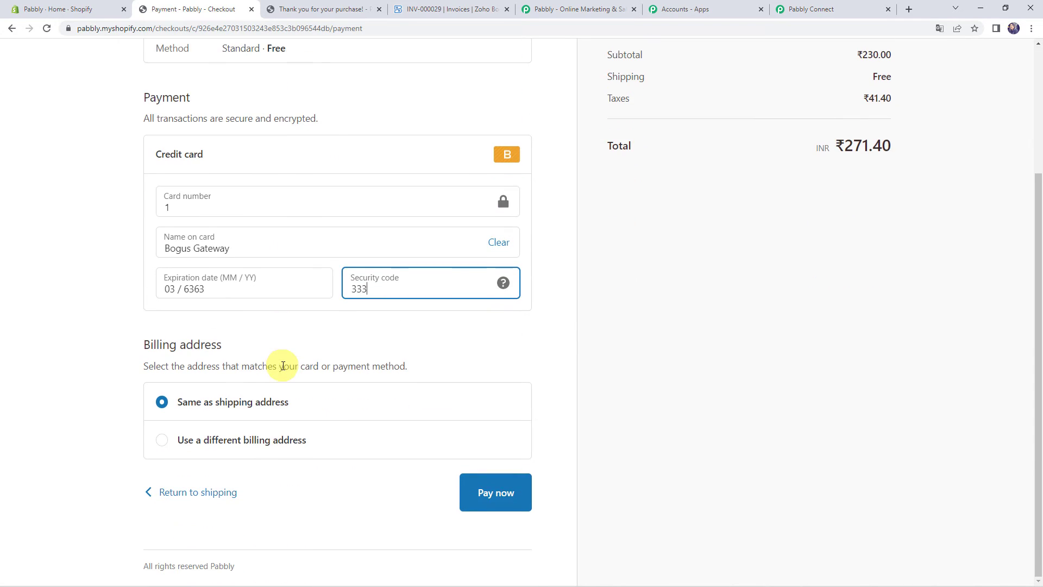
left_click(497, 499)
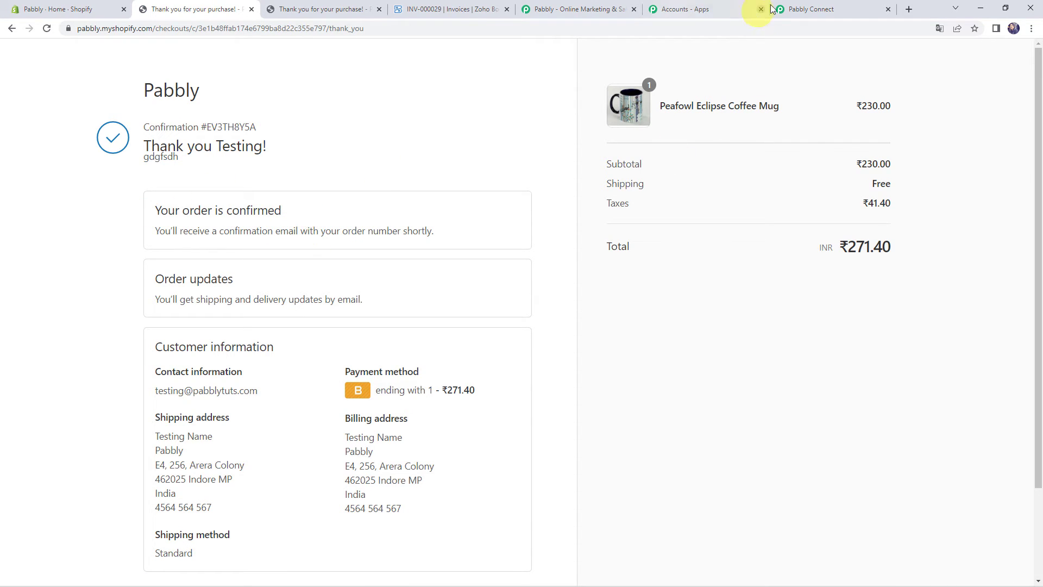
Scroll through the captured Shopify order response, with its Peafowl Eclipse Coffee Mug line item, down to the router
left_click(815, 9)
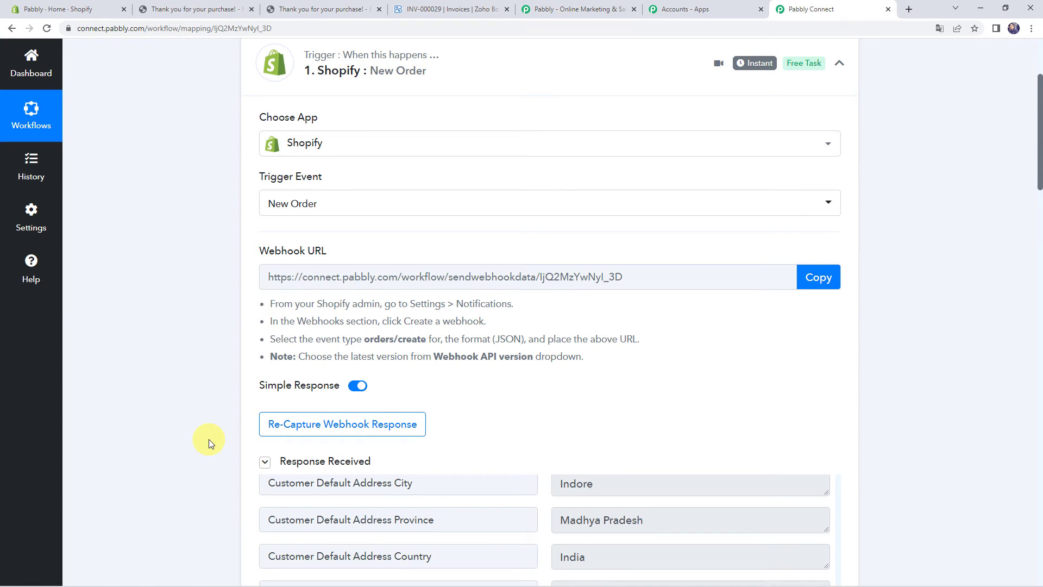
scroll(208, 439, "down", 3)
scroll(559, 492, "up", 2)
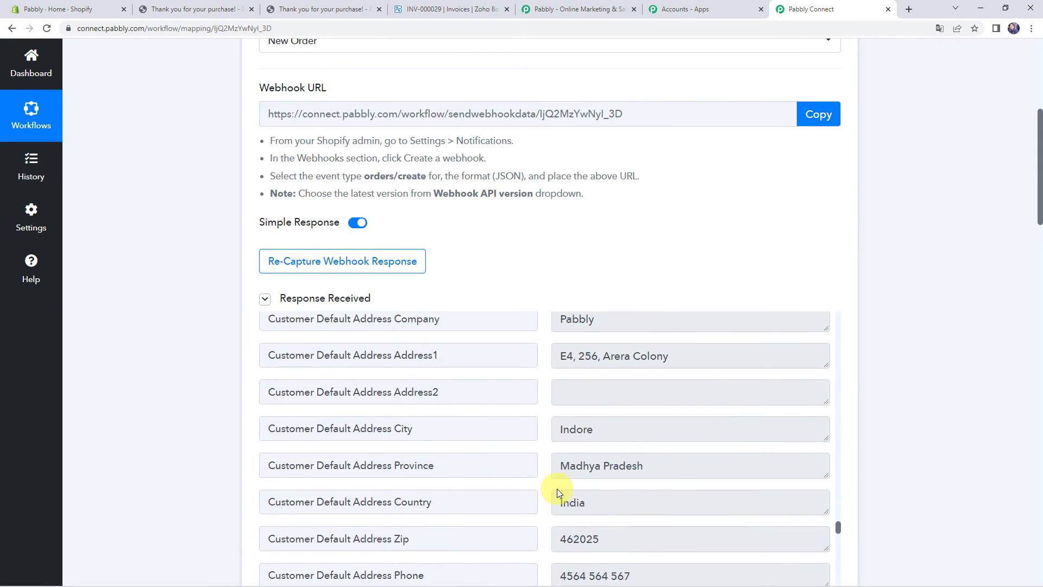
scroll(187, 415, "up", 2)
scroll(187, 415, "down", 4)
scroll(370, 390, "up", 3)
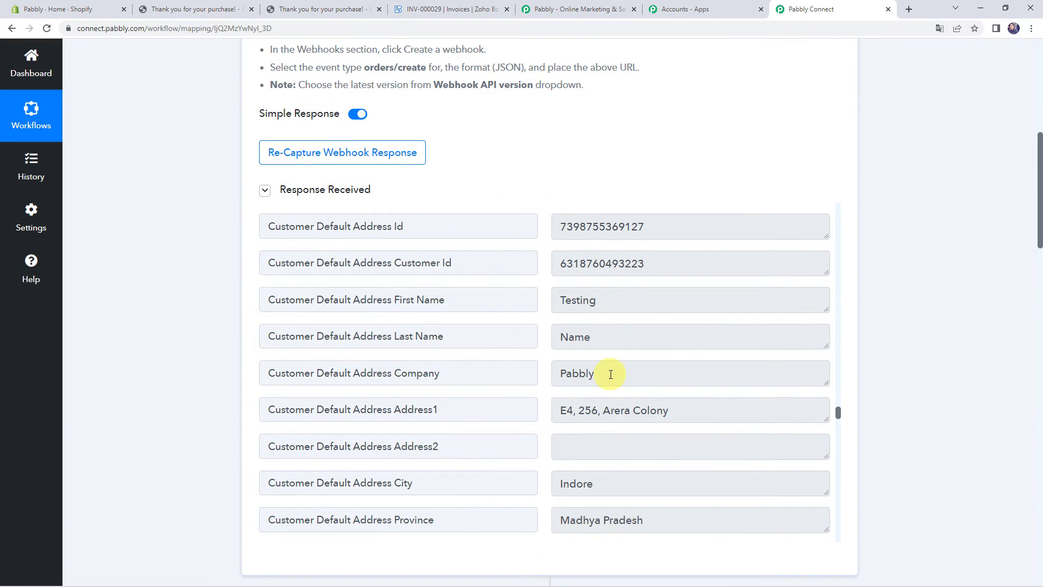
scroll(609, 373, "down", 2)
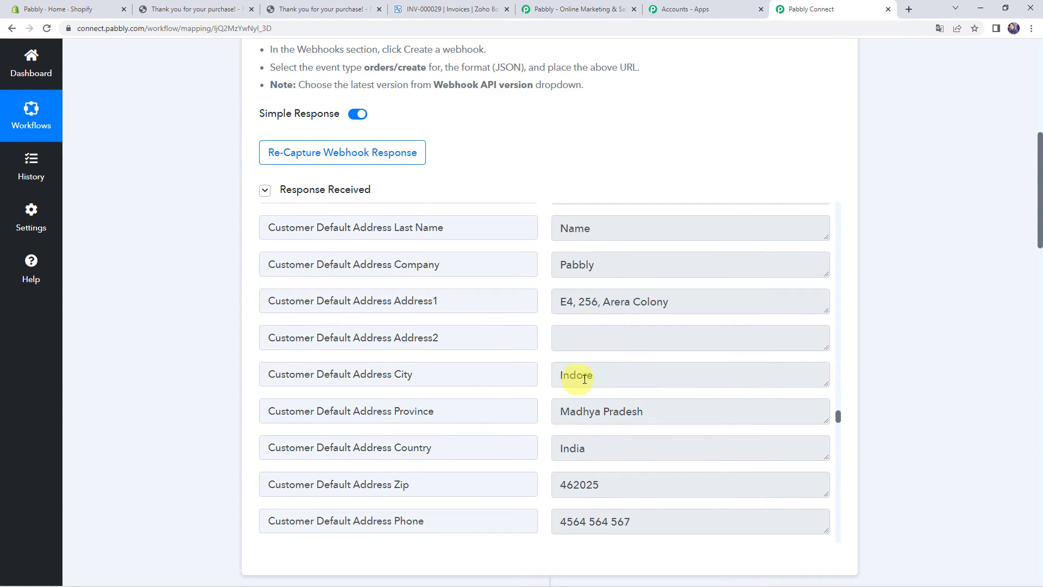
scroll(610, 489, "down", 5)
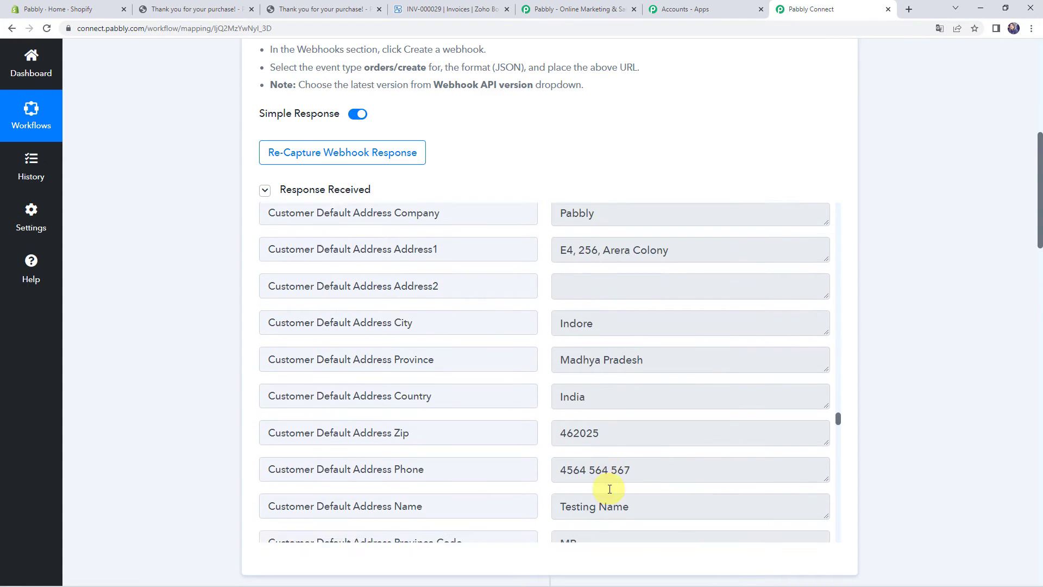
scroll(610, 489, "down", 15)
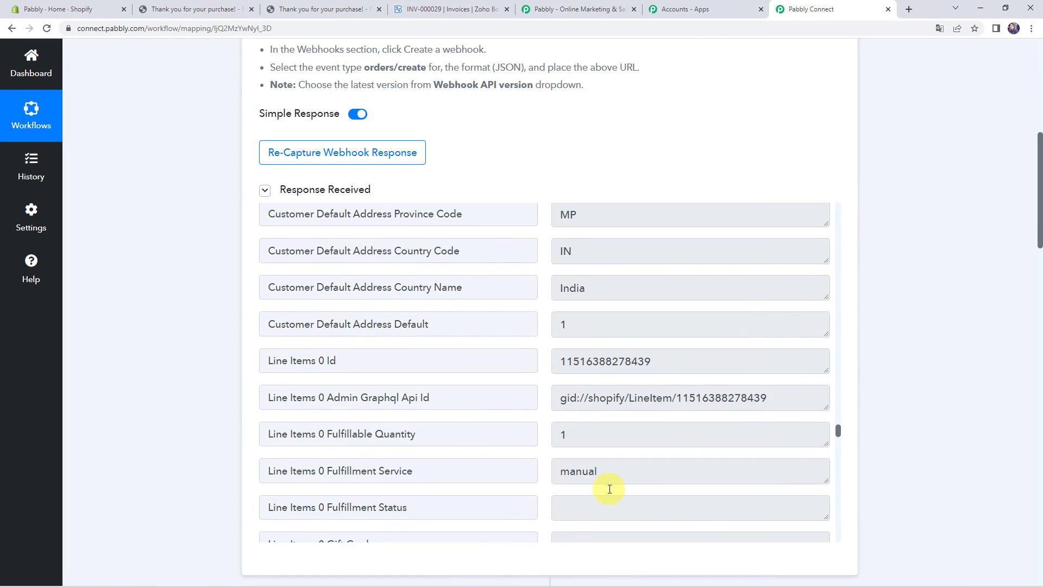
scroll(610, 489, "down", 15)
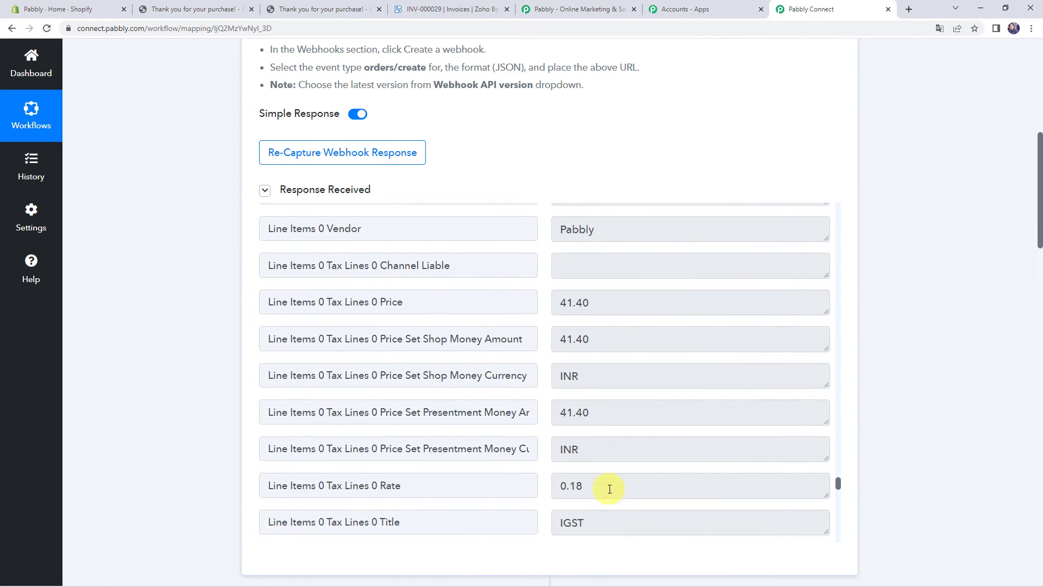
scroll(609, 489, "down", 15)
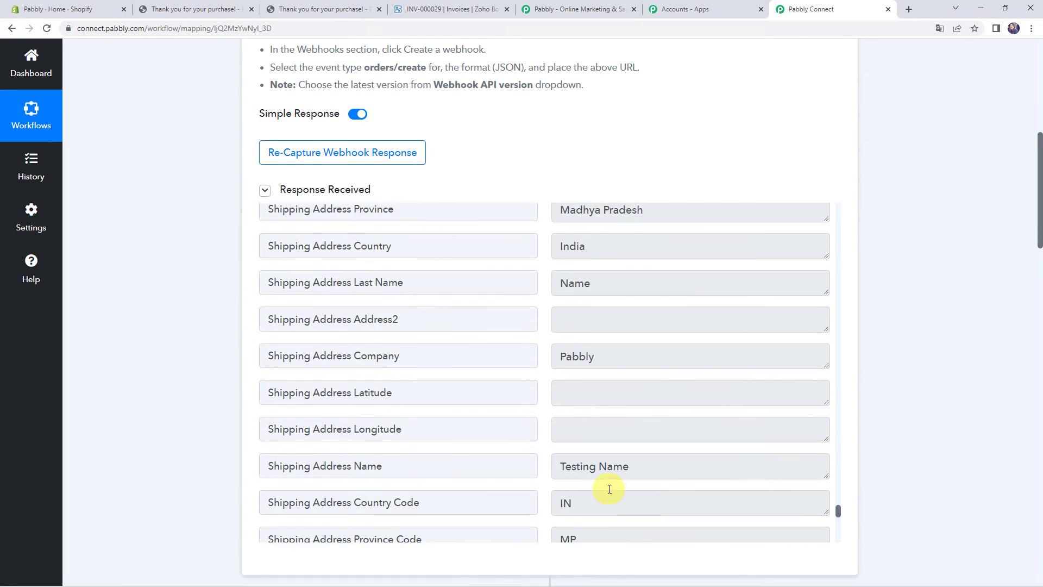
scroll(610, 490, "down", 10)
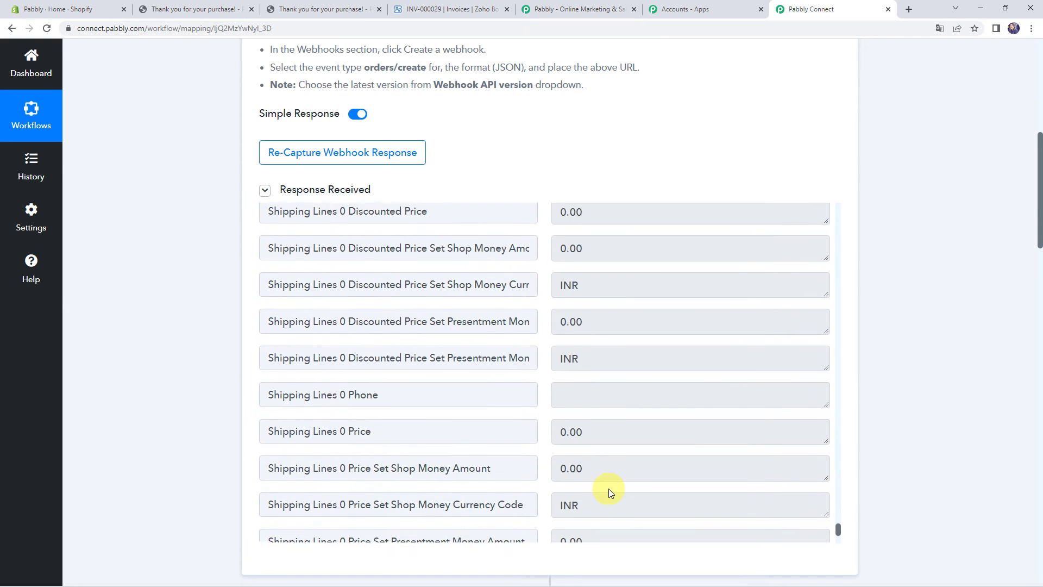
scroll(609, 488, "up", 7)
scroll(609, 488, "up", 15)
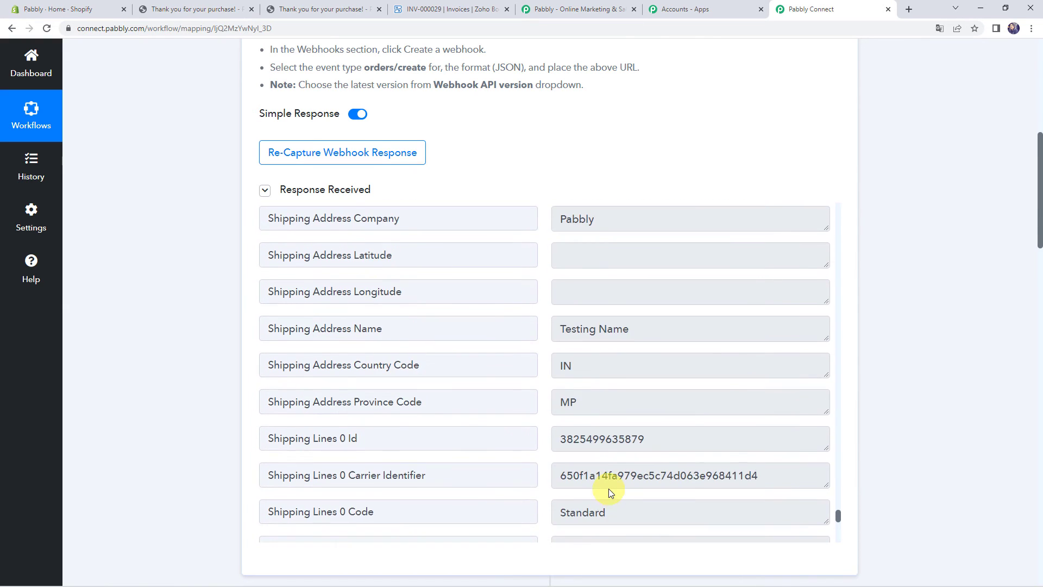
scroll(609, 488, "up", 9)
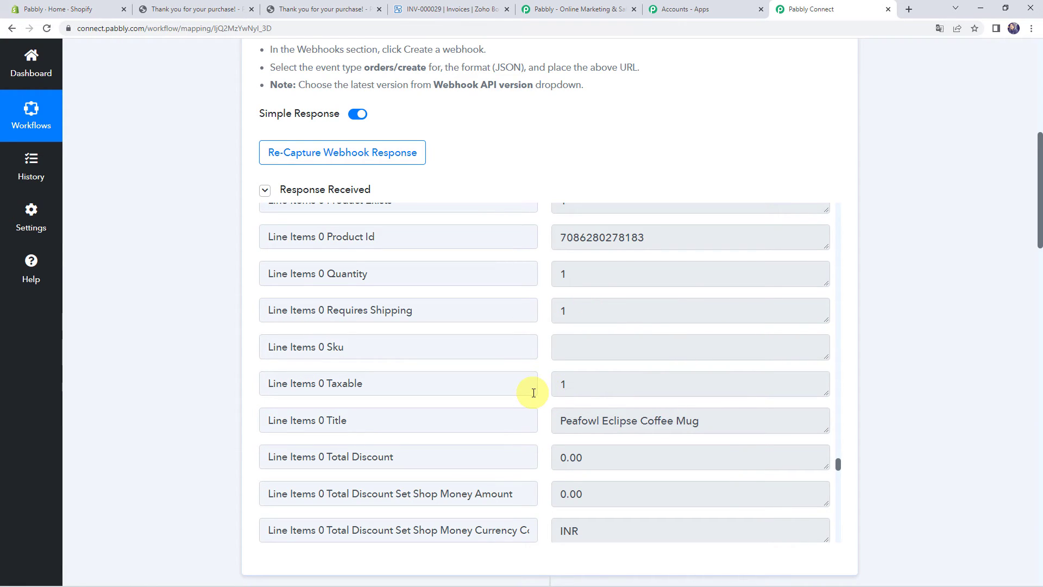
scroll(132, 434, "down", 15)
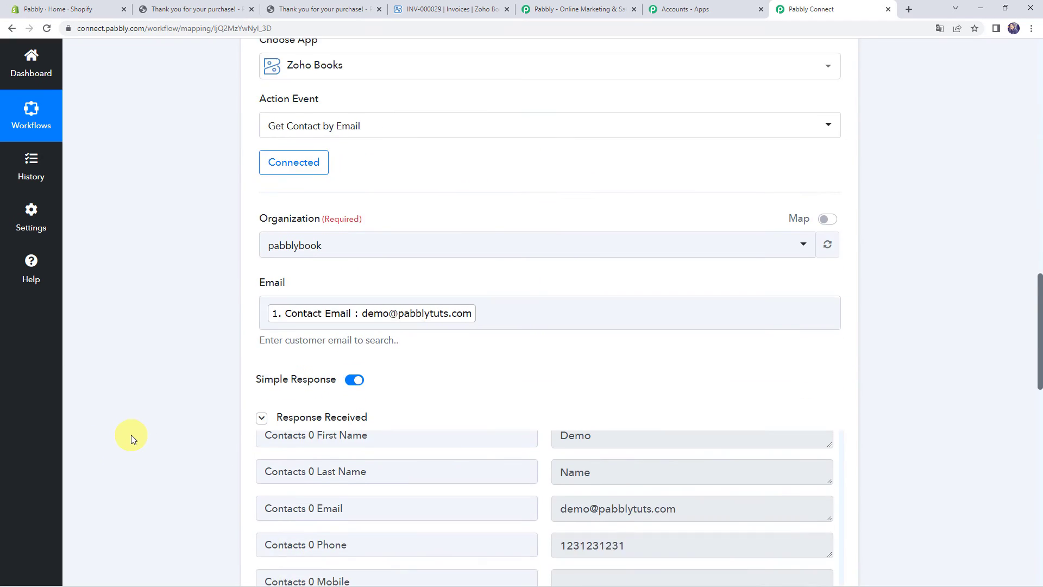
scroll(132, 435, "down", 6)
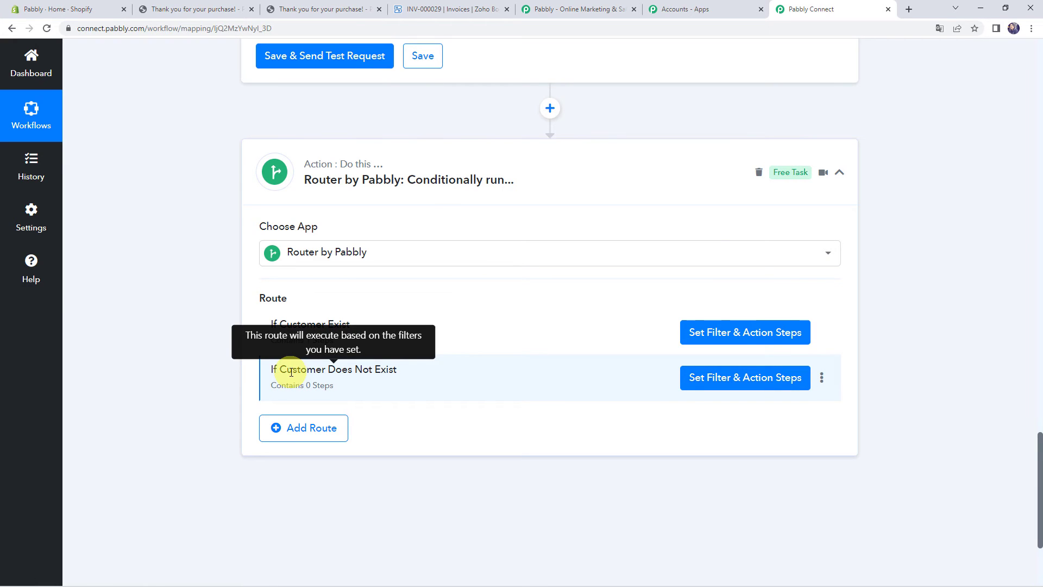
Add a Zoho Books Create Contact action to the If Customer Does Not Exist route via connection Zoho Books #4
left_click(704, 376)
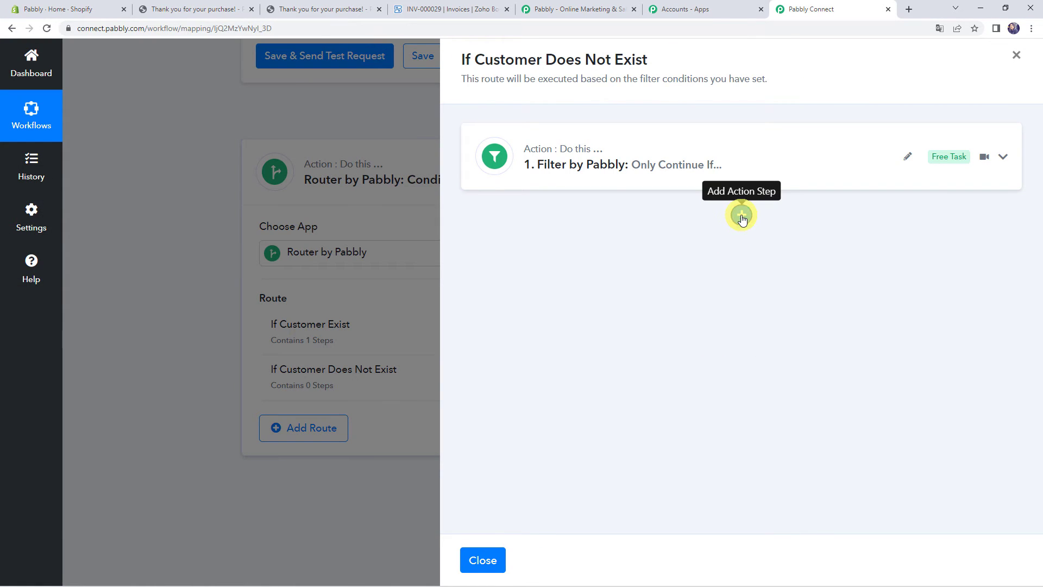
left_click(742, 217)
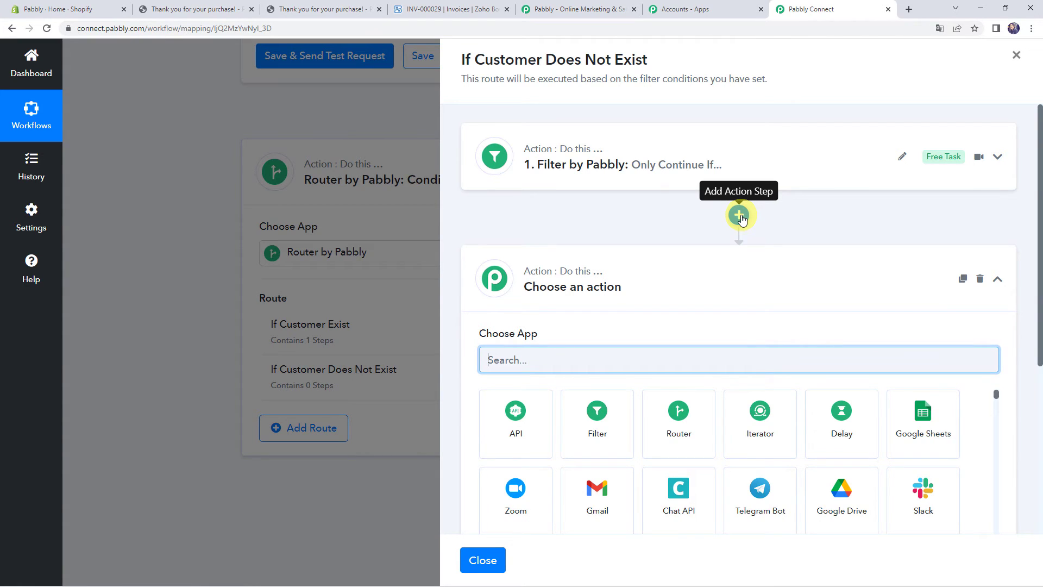
type("z")
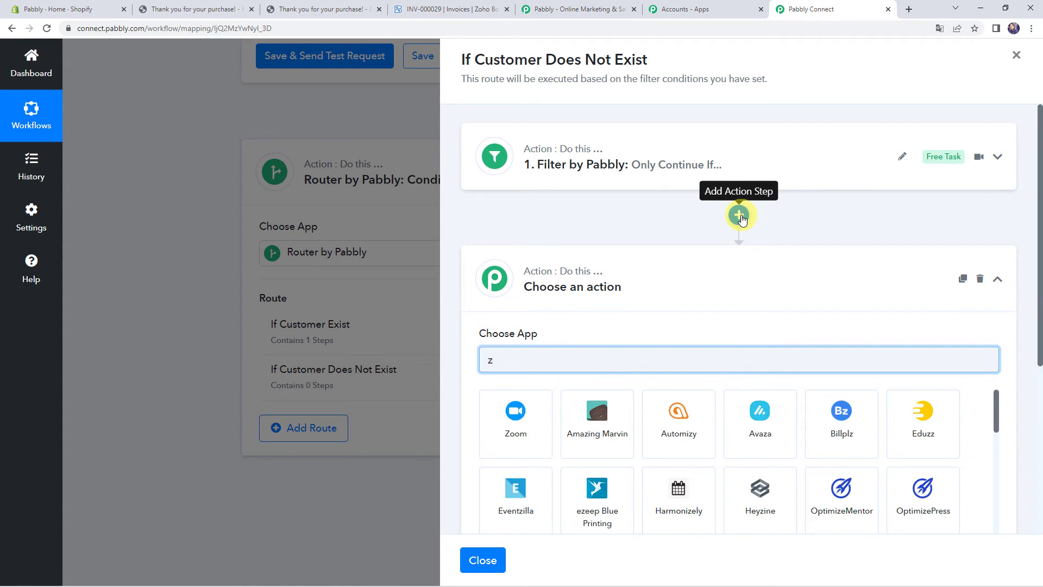
type("oho")
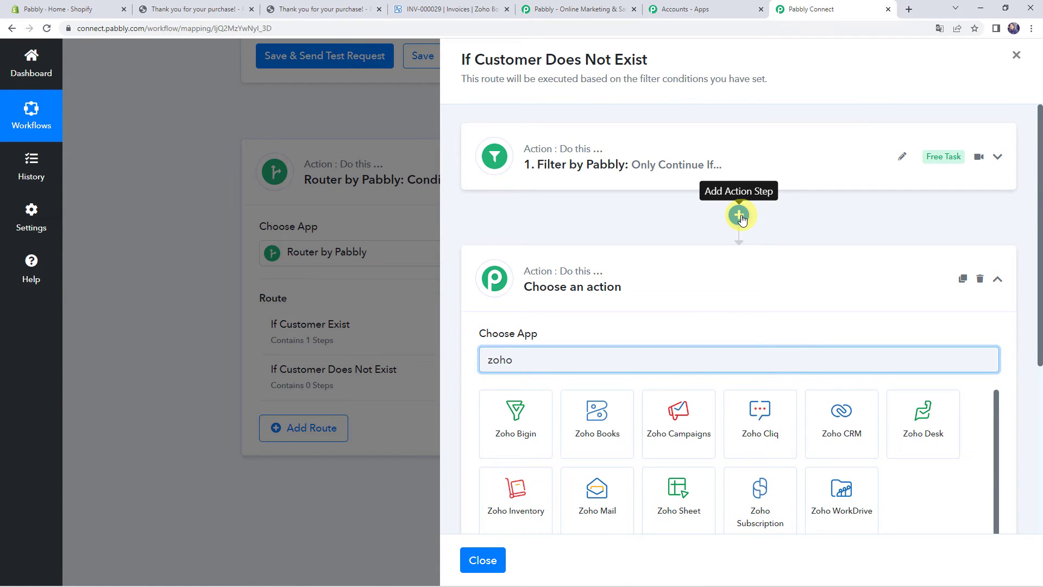
left_click(594, 409)
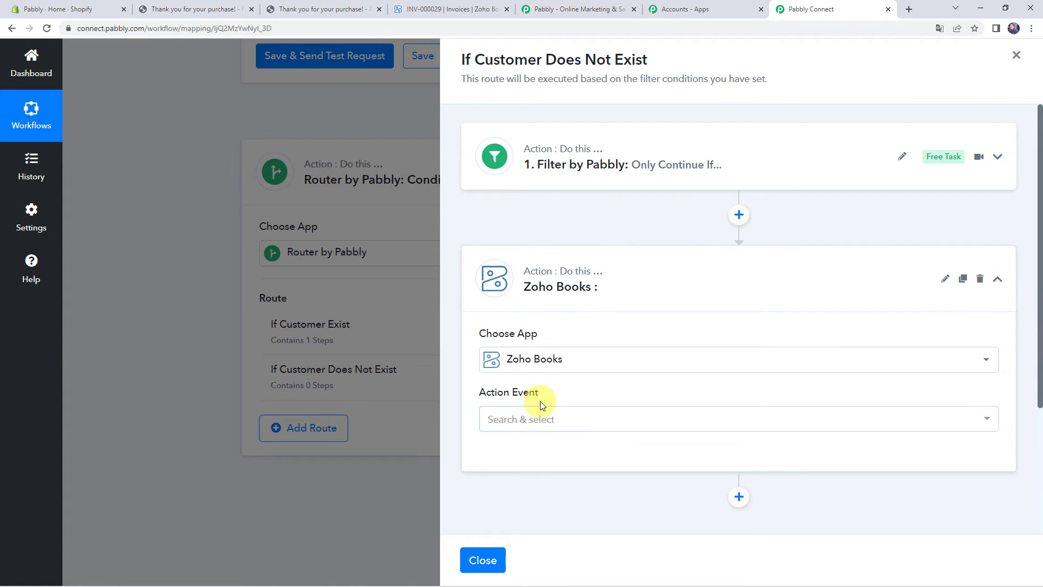
left_click(531, 419)
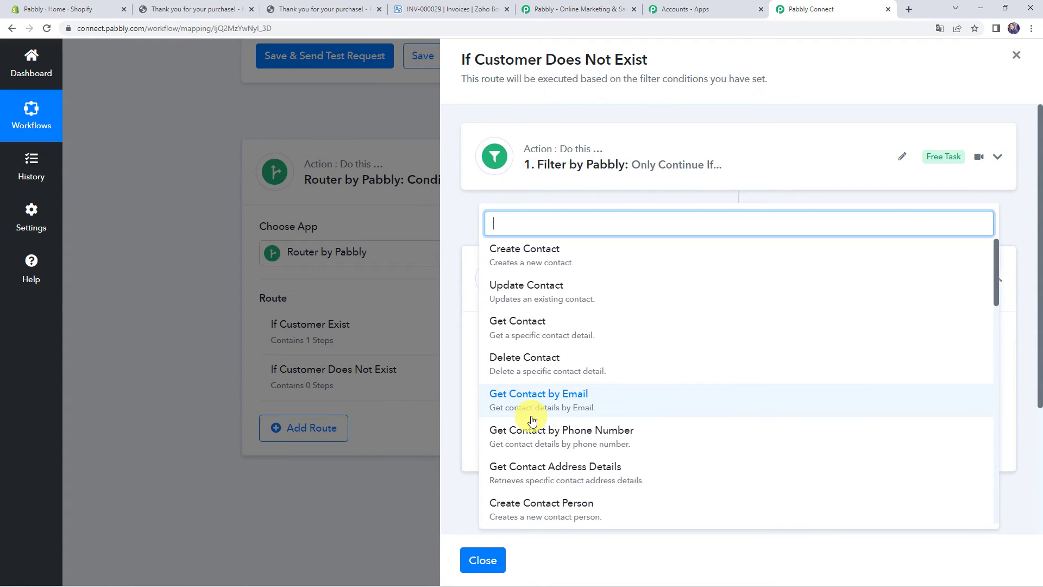
left_click(539, 253)
scroll(535, 267, "down", 2)
left_click(512, 343)
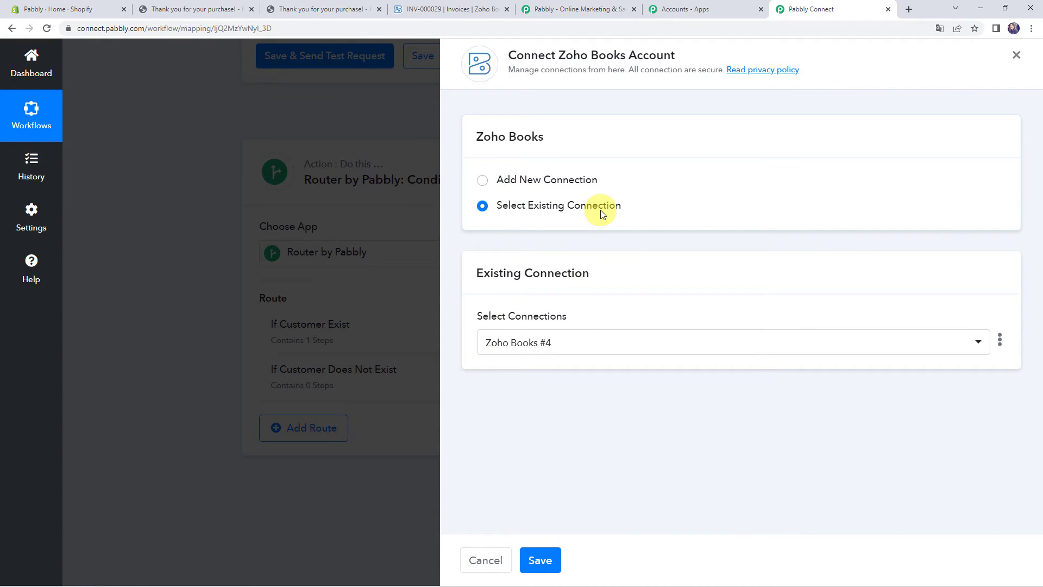
left_click(540, 560)
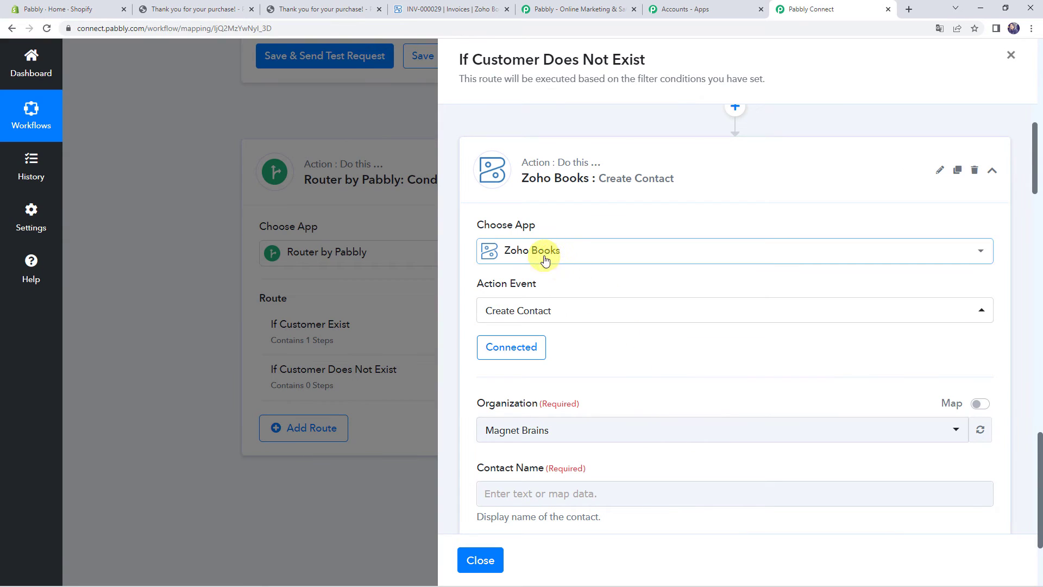
Choose the pabblybook organization and map the billing first and last names into Contact Name
scroll(708, 341, "down", 3)
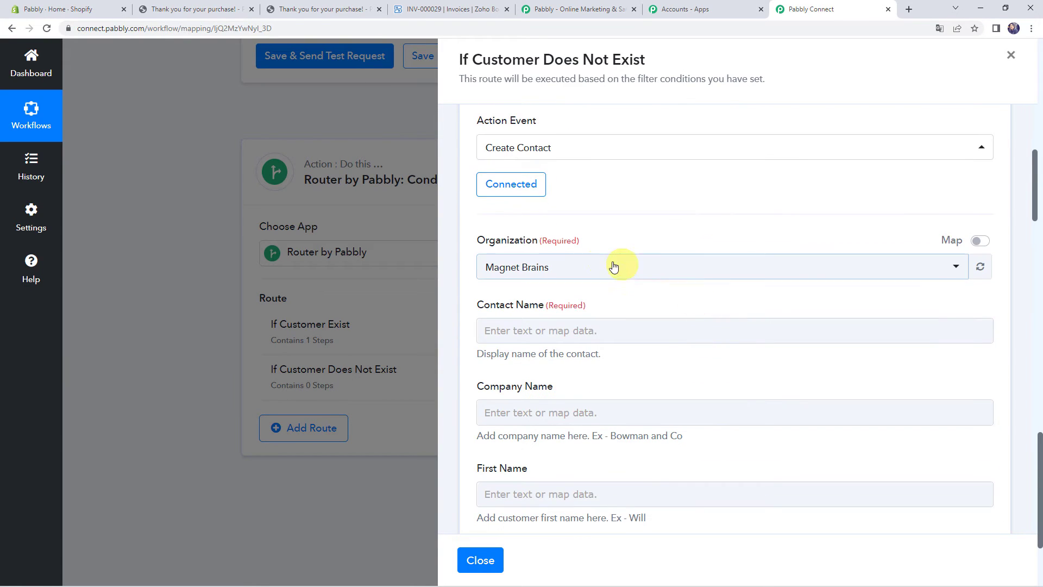
left_click(620, 269)
left_click(537, 353)
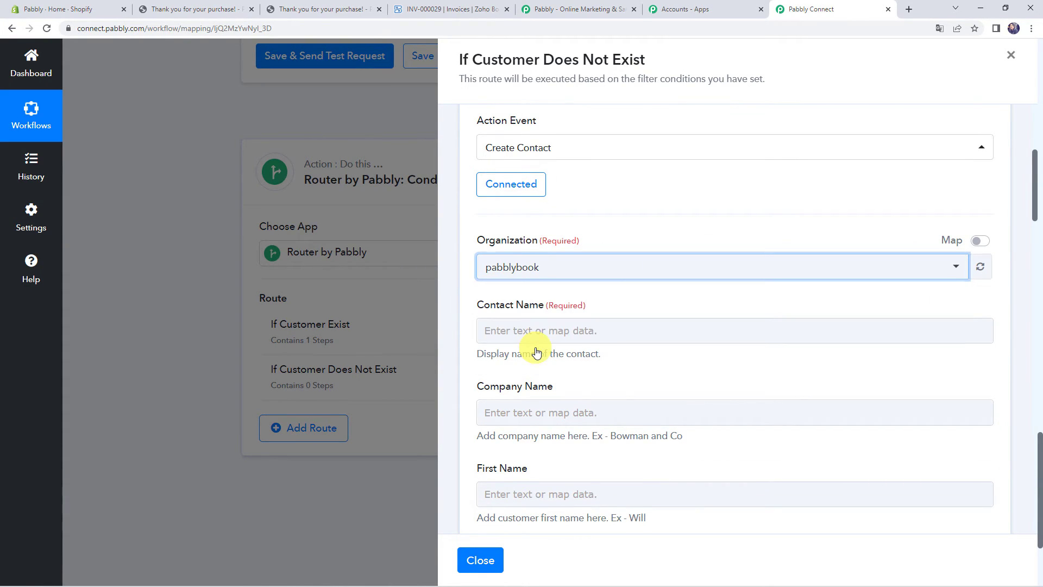
scroll(629, 243, "down", 2)
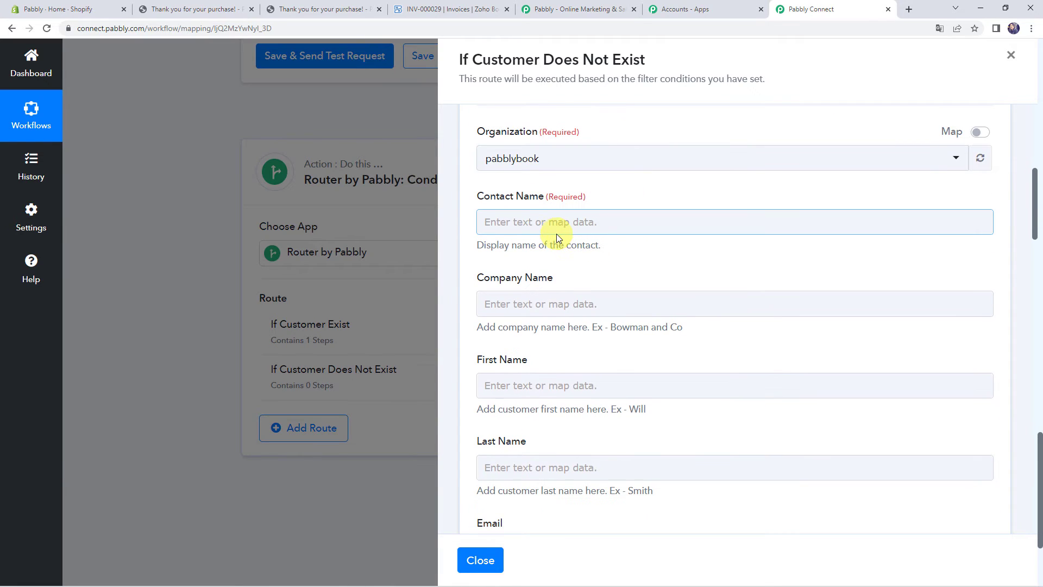
left_click(542, 216)
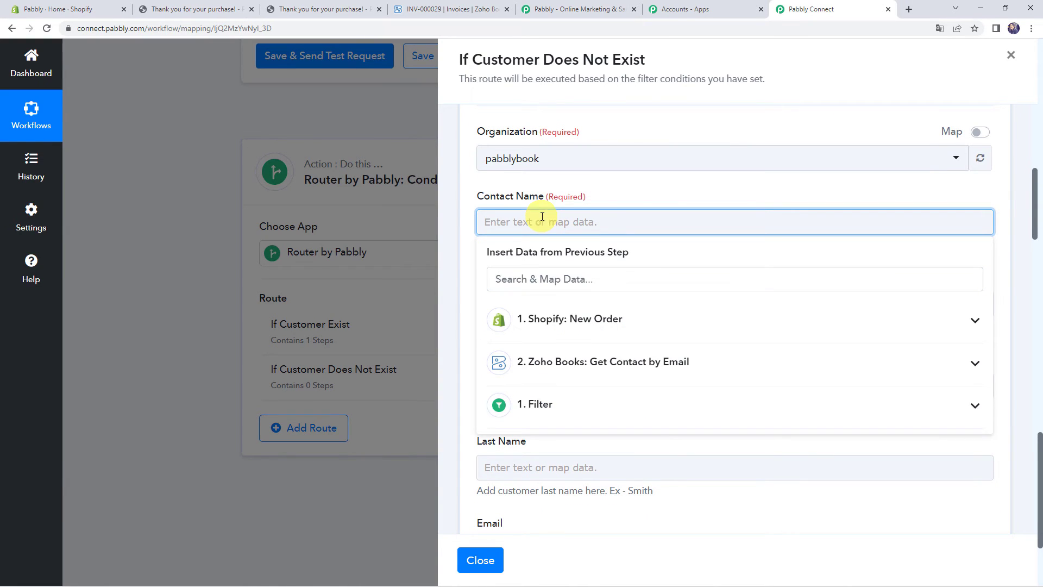
left_click(551, 325)
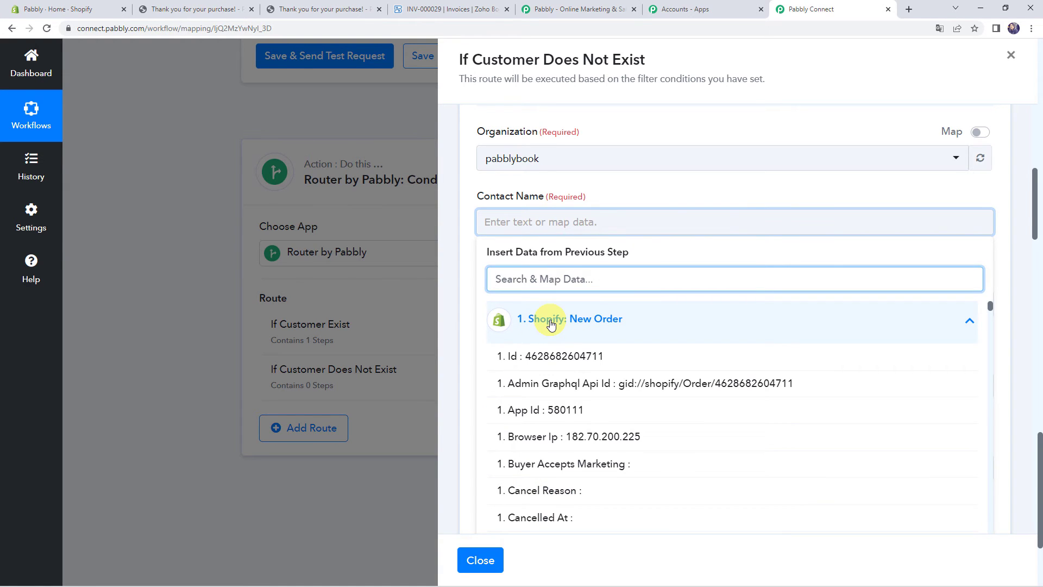
type("name")
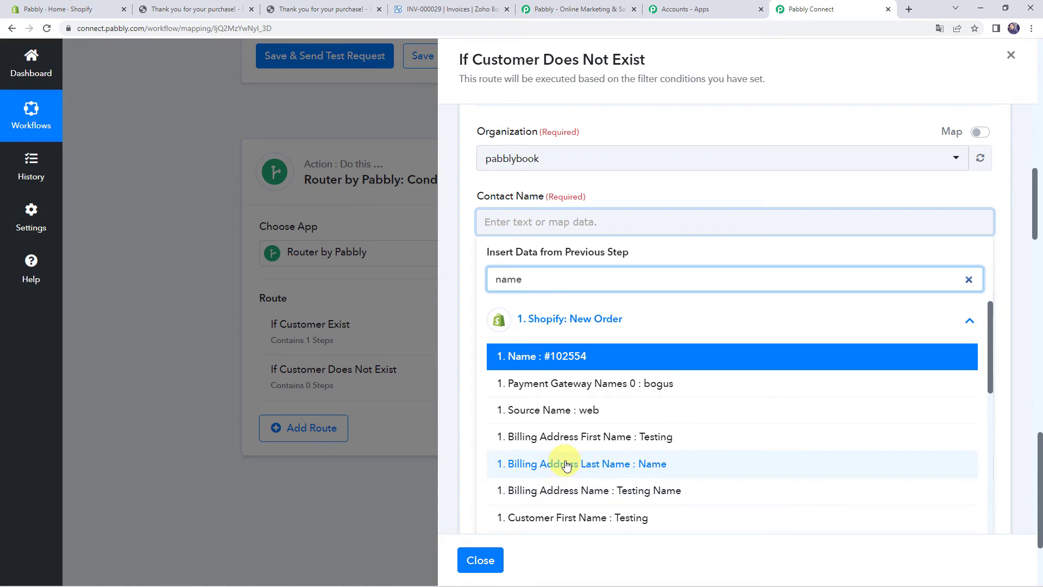
left_click(579, 438)
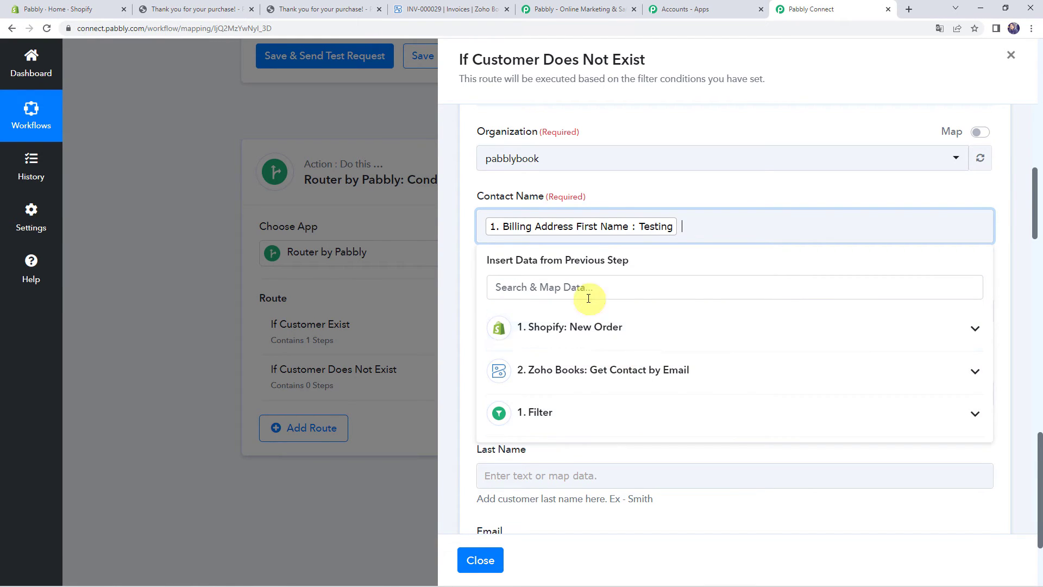
left_click(572, 326)
type("name")
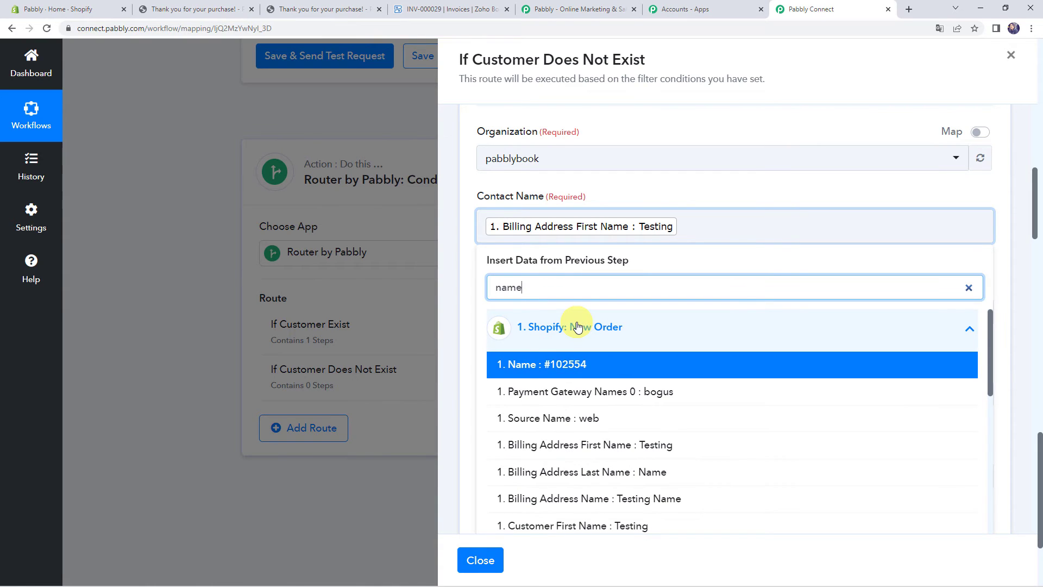
left_click(579, 477)
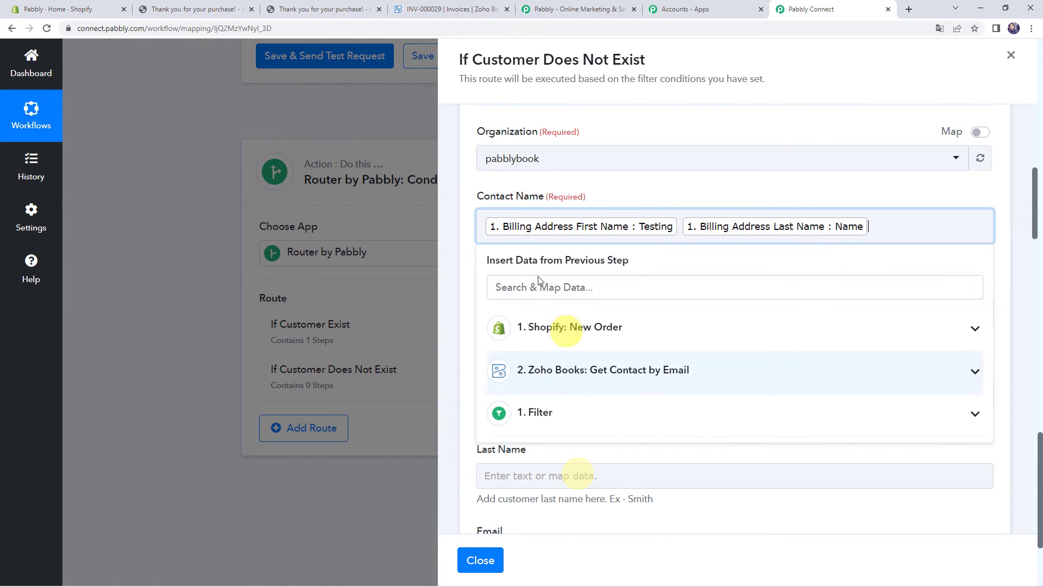
left_click(472, 264)
Map the Shopify order's billing company into Company Name
scroll(472, 264, "down", 1)
scroll(472, 264, "down", 2)
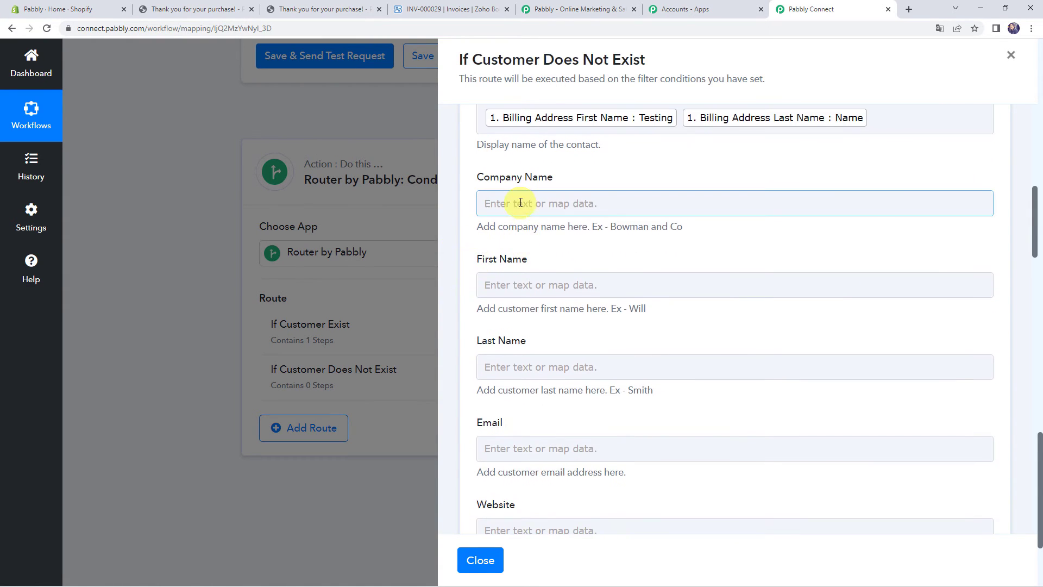
left_click(524, 204)
left_click(553, 303)
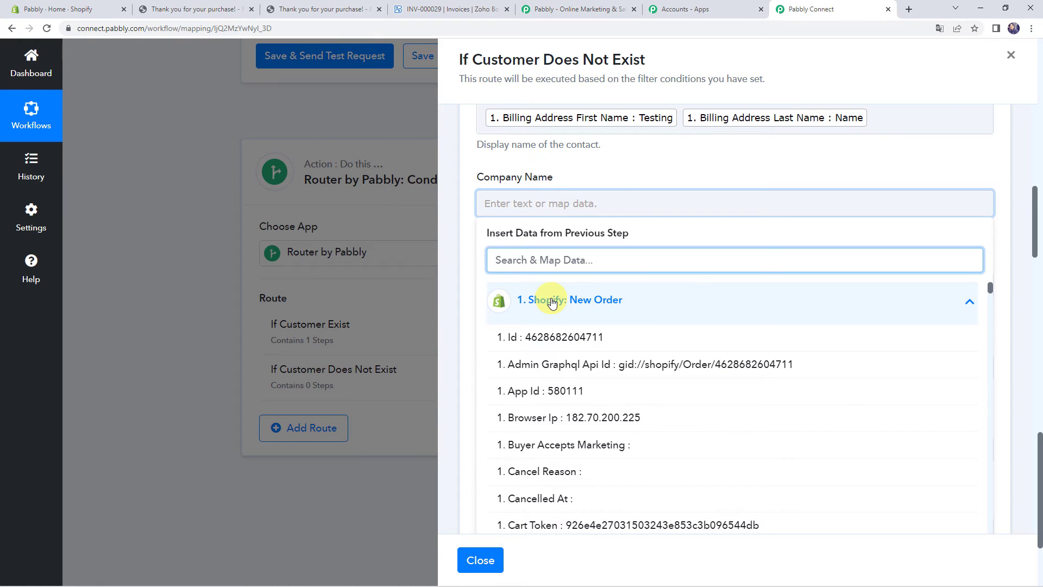
type("pabb")
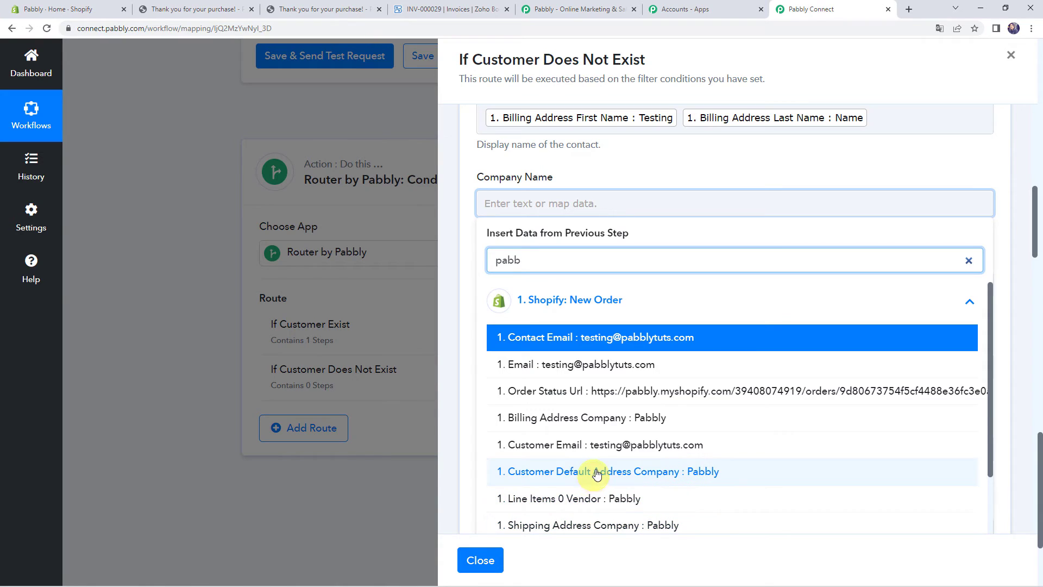
left_click(601, 420)
left_click(469, 325)
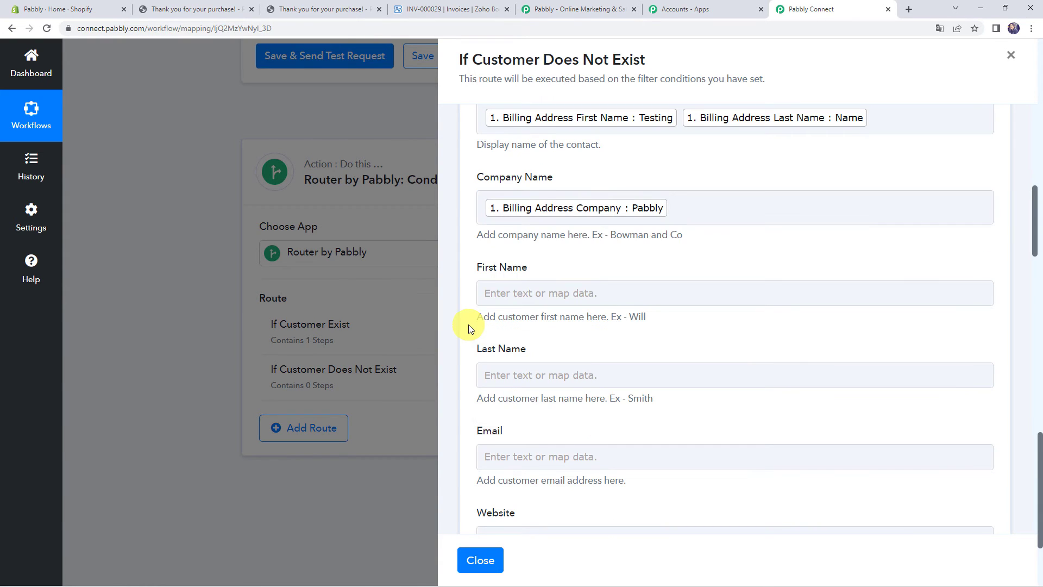
Map the billing first name into First Name and the billing last name into Last Name
left_click(504, 299)
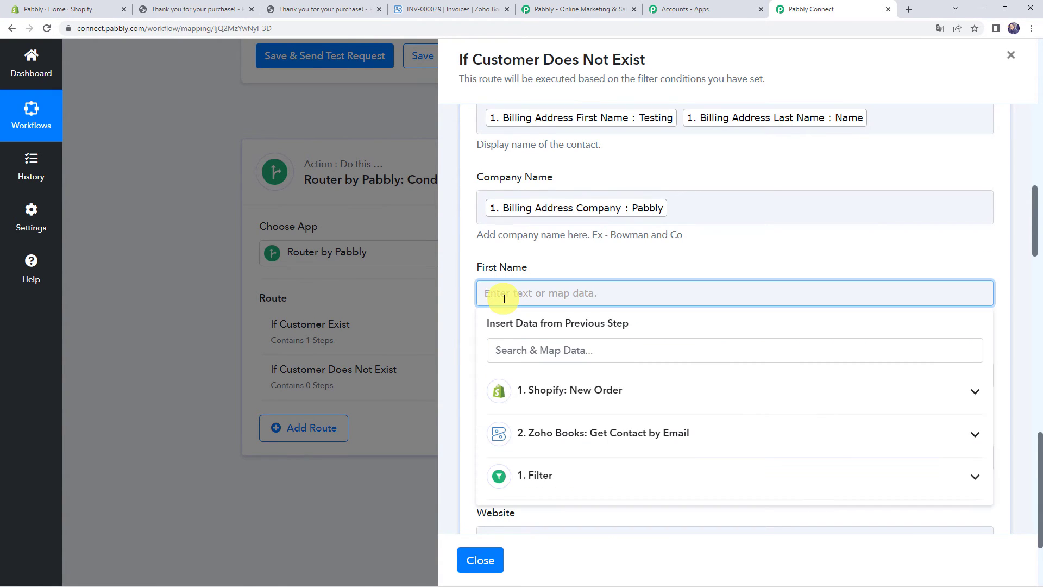
left_click(534, 405)
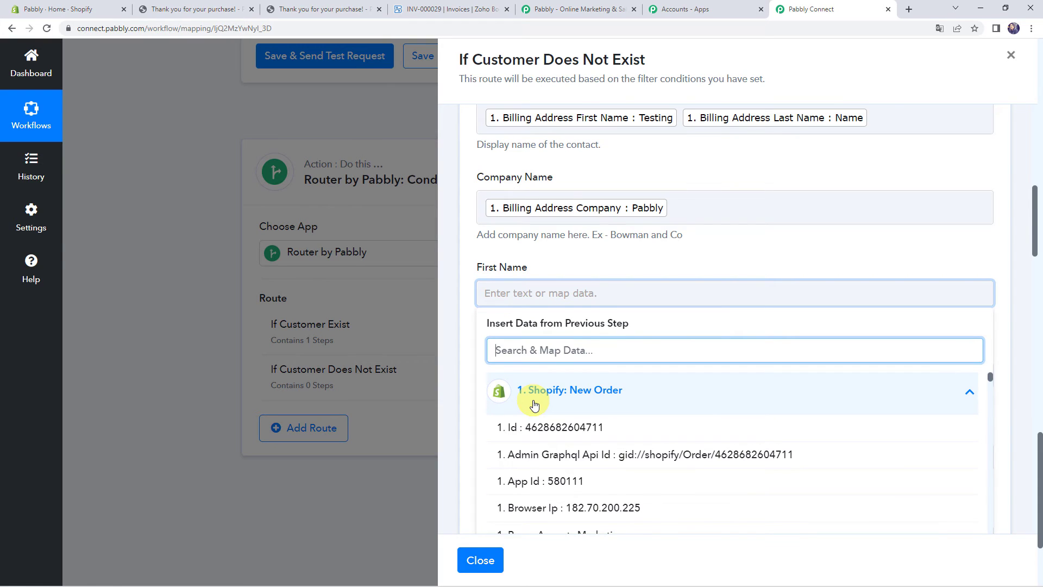
type("namee")
key("BackSpace")
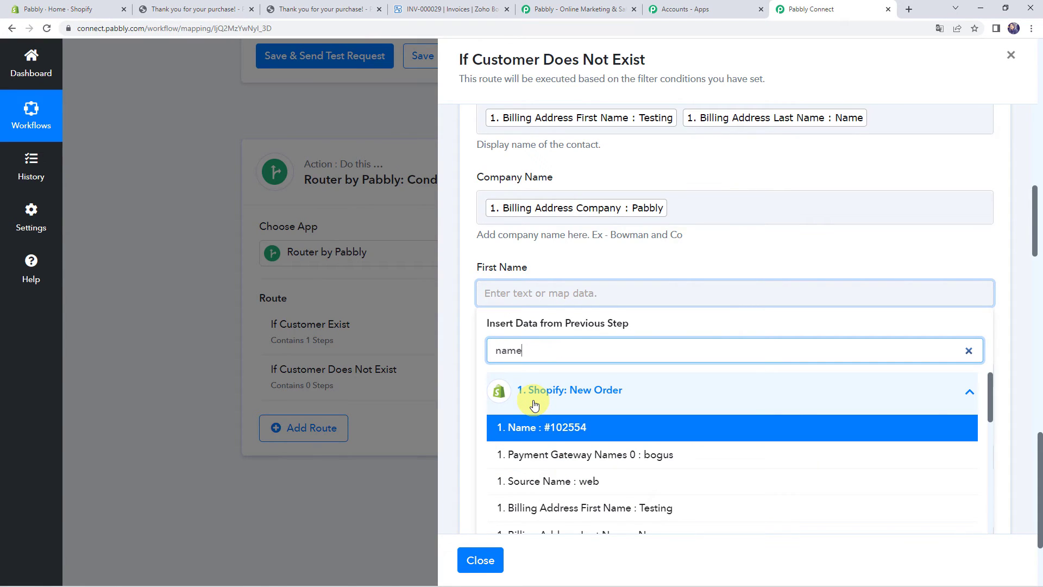
scroll(535, 405, "down", 1)
left_click(543, 455)
left_click(458, 388)
scroll(458, 388, "down", 3)
left_click(522, 220)
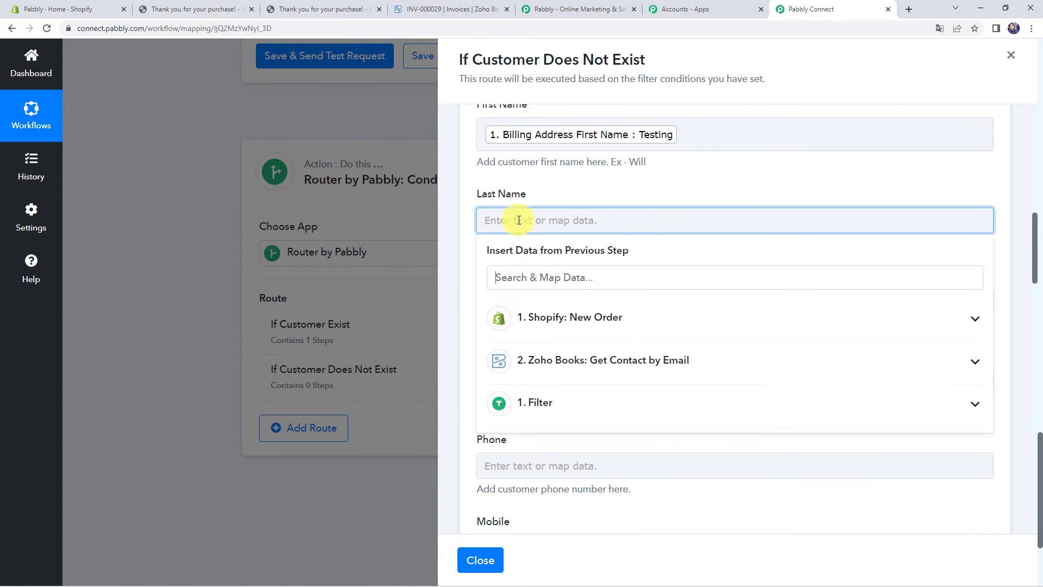
left_click(540, 325)
type("name")
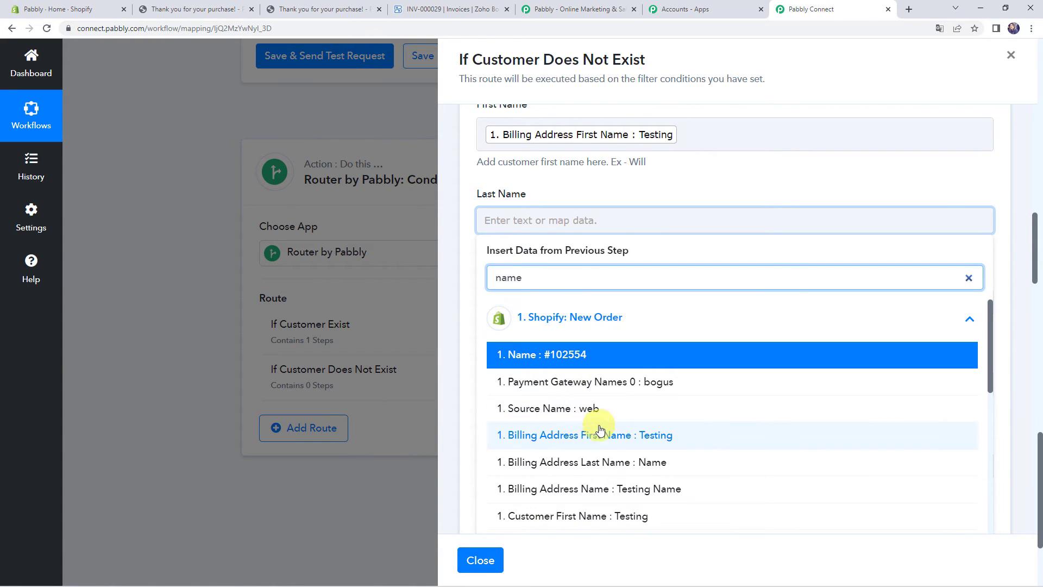
left_click(589, 461)
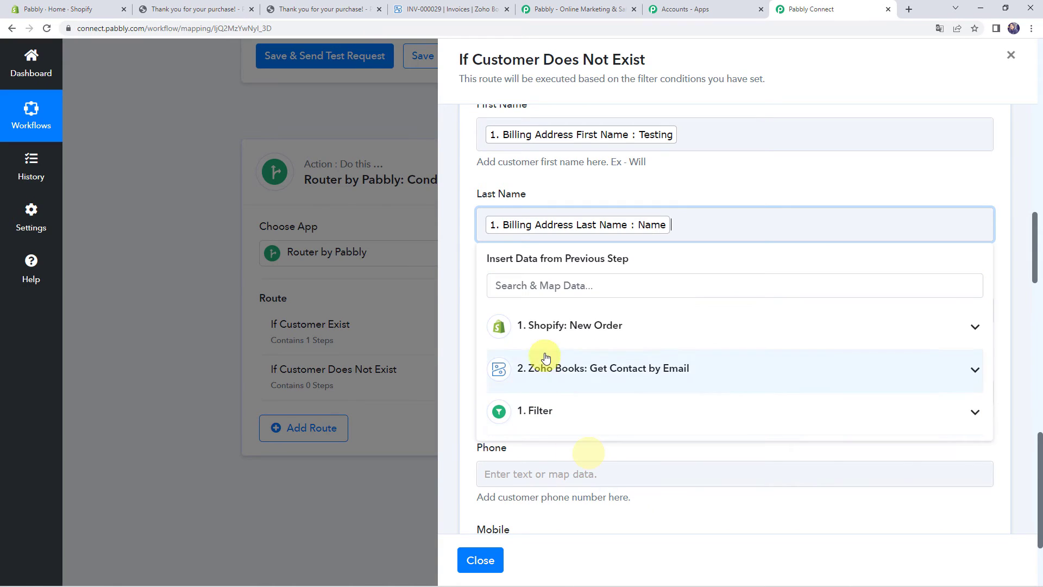
left_click(478, 326)
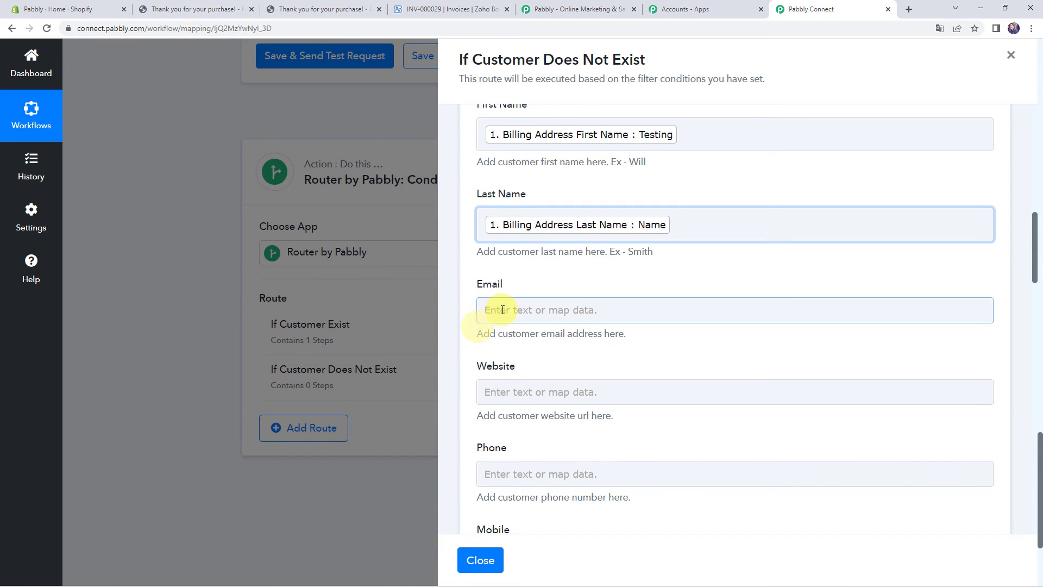
Map the order's contact email into Email and the billing phone into Phone
left_click(495, 310)
scroll(521, 354, "down", 2)
left_click(551, 297)
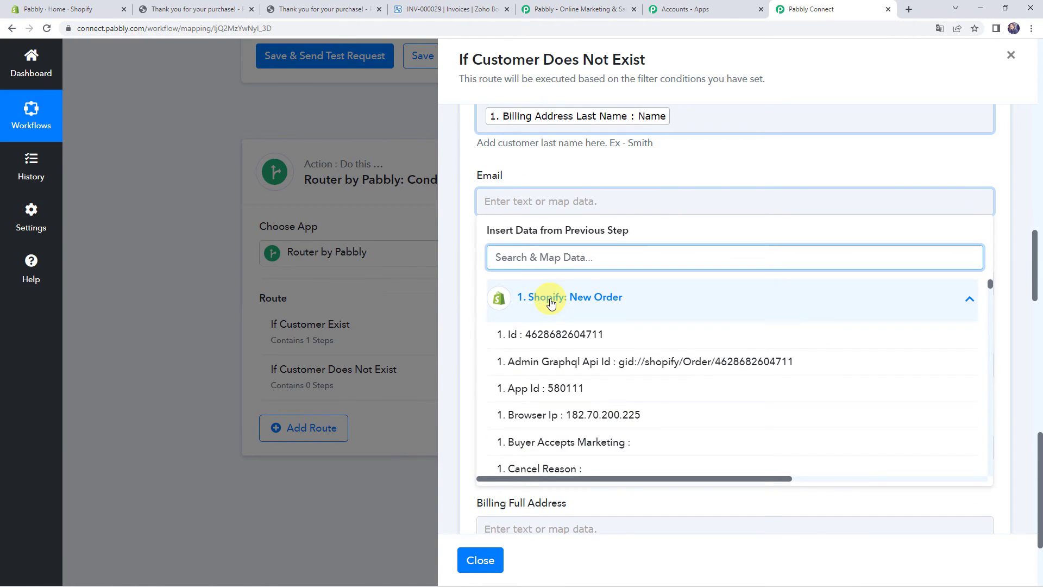
type("@")
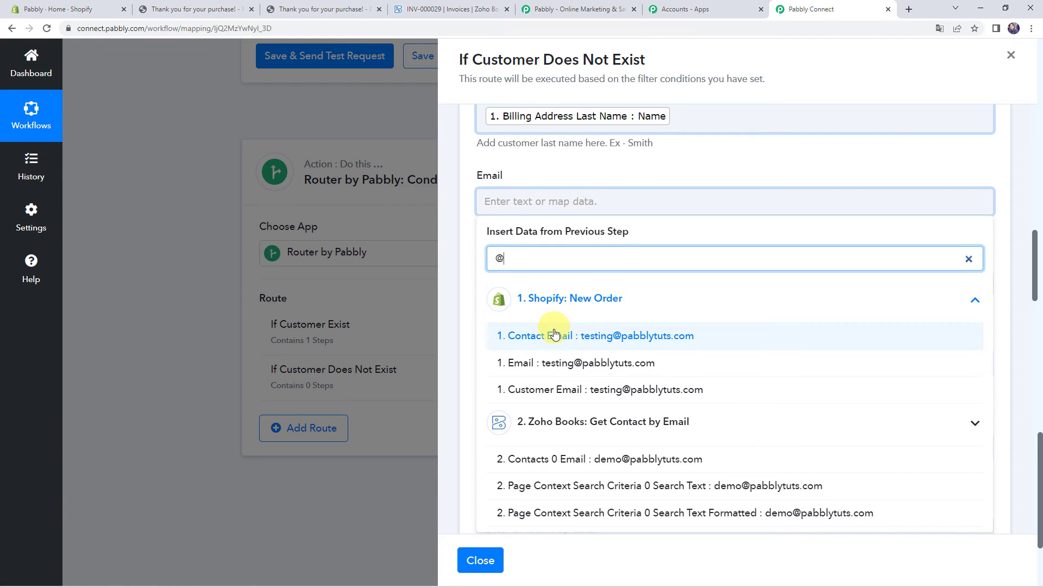
left_click(554, 336)
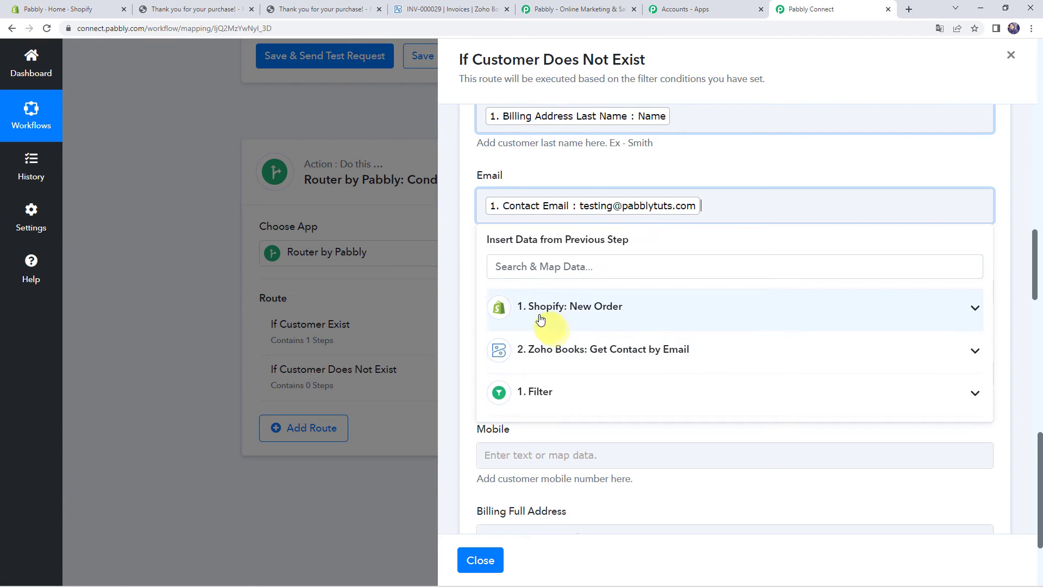
left_click(460, 296)
scroll(501, 295, "down", 2)
left_click(515, 266)
left_click(564, 361)
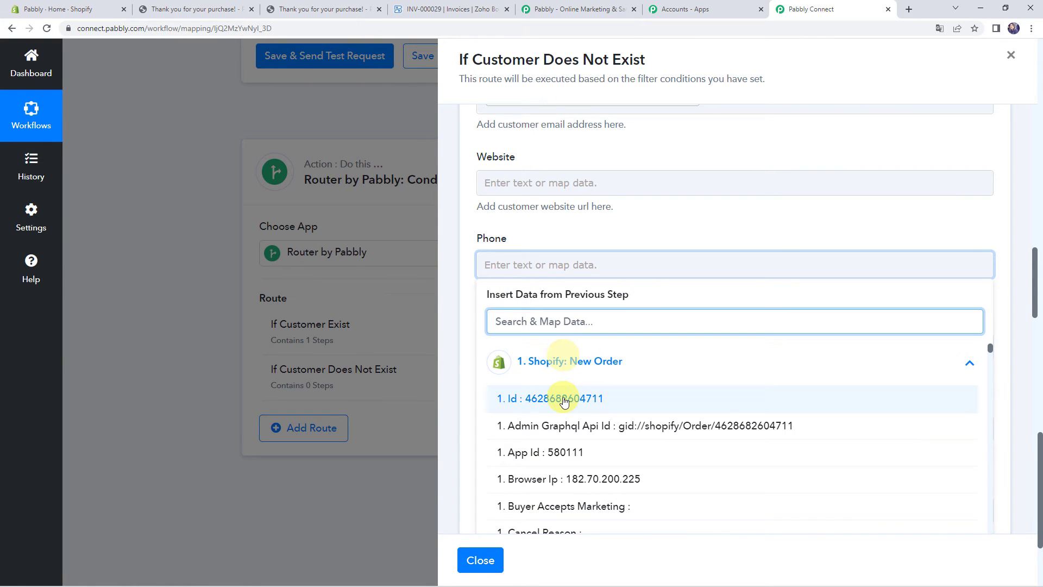
type("456")
left_click(564, 401)
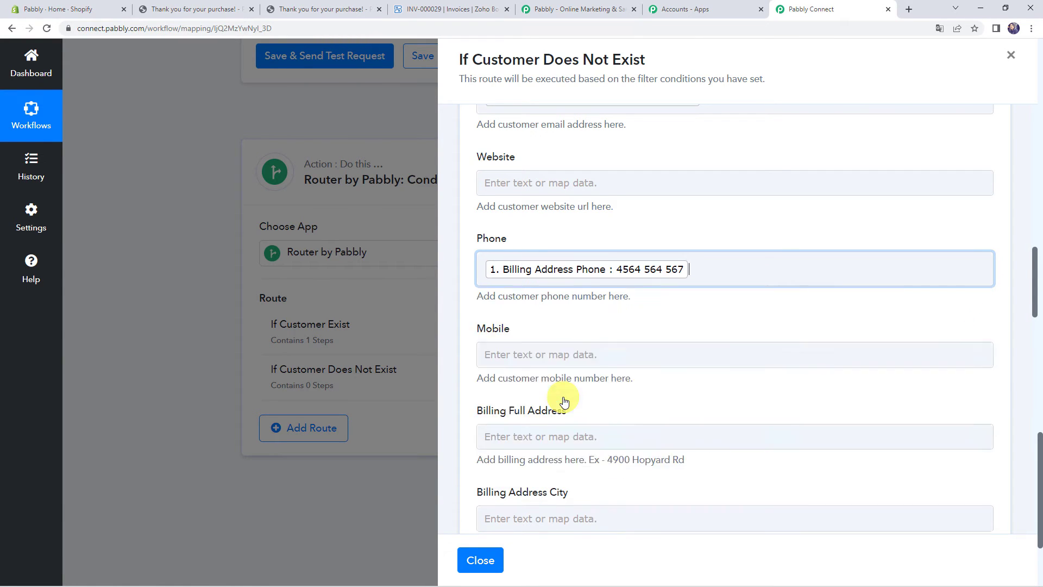
left_click(459, 356)
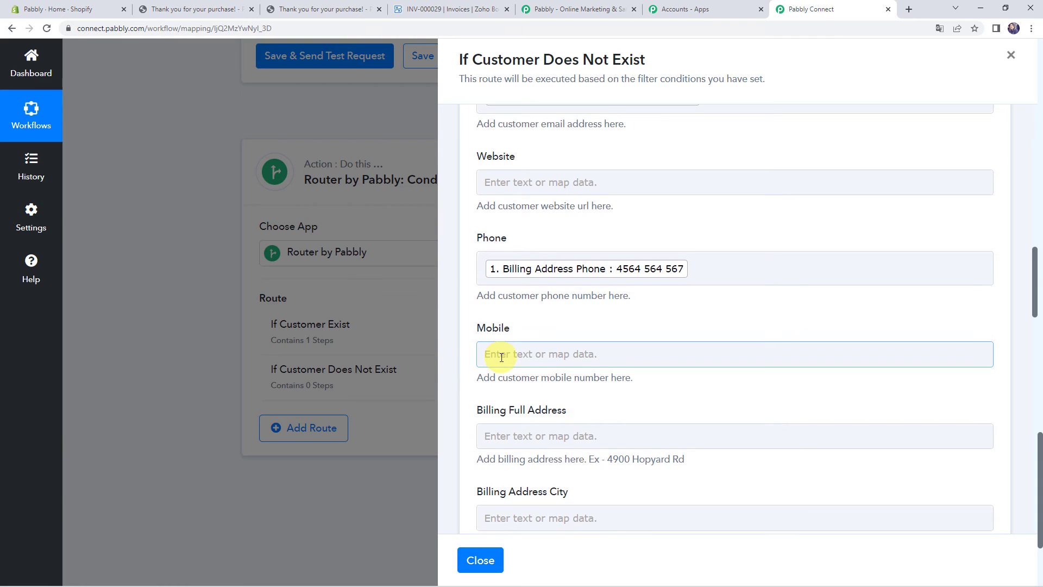
Map the Shopify billing Address1 into Billing Full Address and the customer's default city into Billing City
scroll(501, 354, "down", 3)
left_click(546, 270)
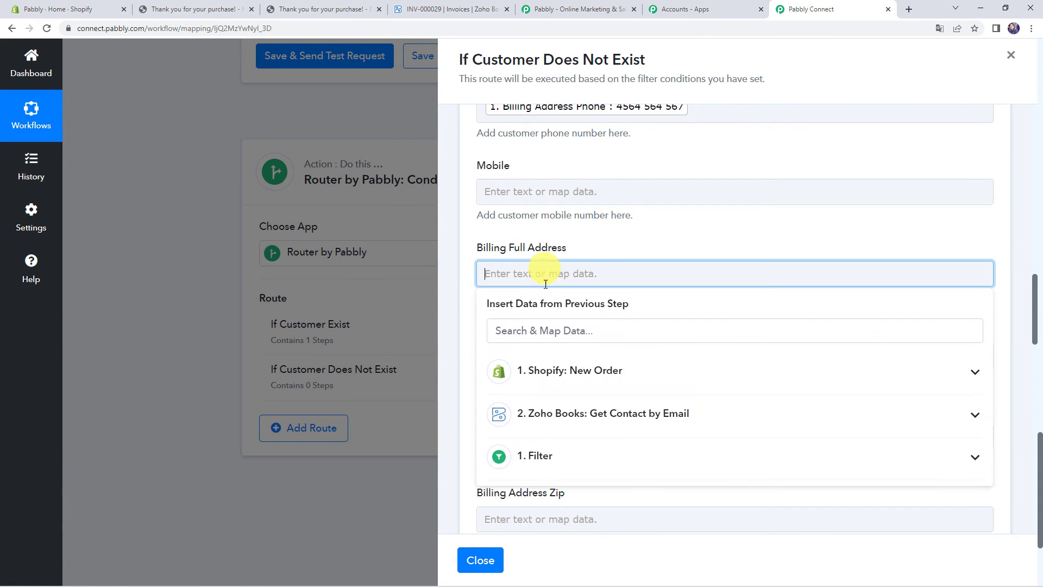
left_click(563, 371)
type("add")
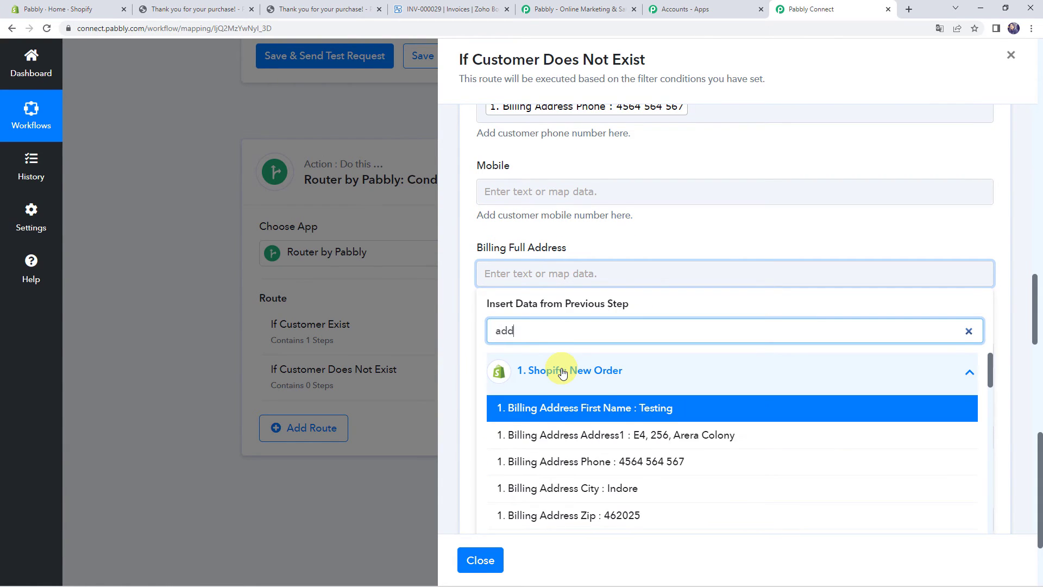
left_click(569, 439)
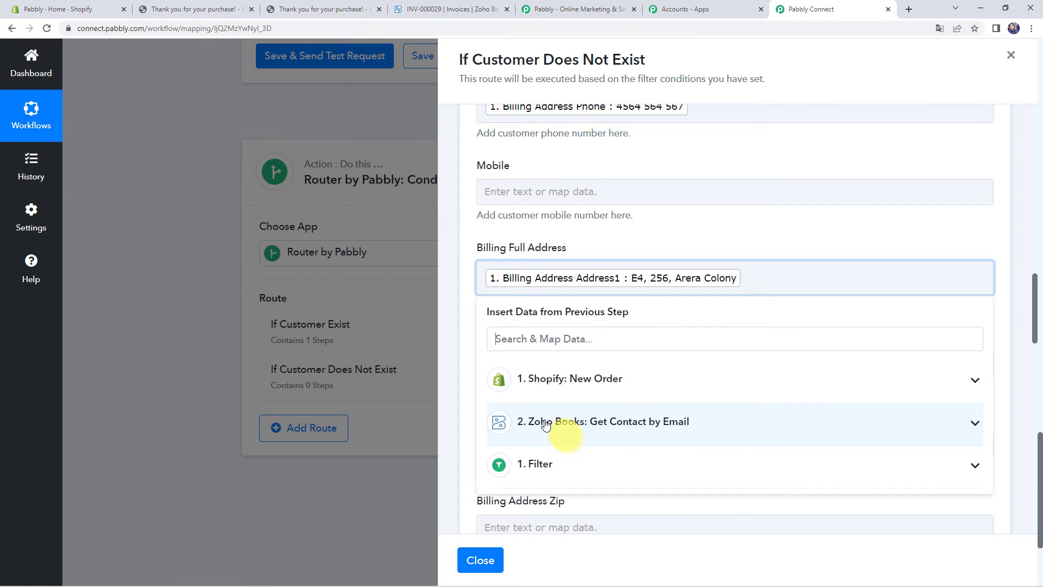
left_click(467, 381)
left_click(498, 365)
left_click(544, 458)
scroll(589, 343, "down", 4)
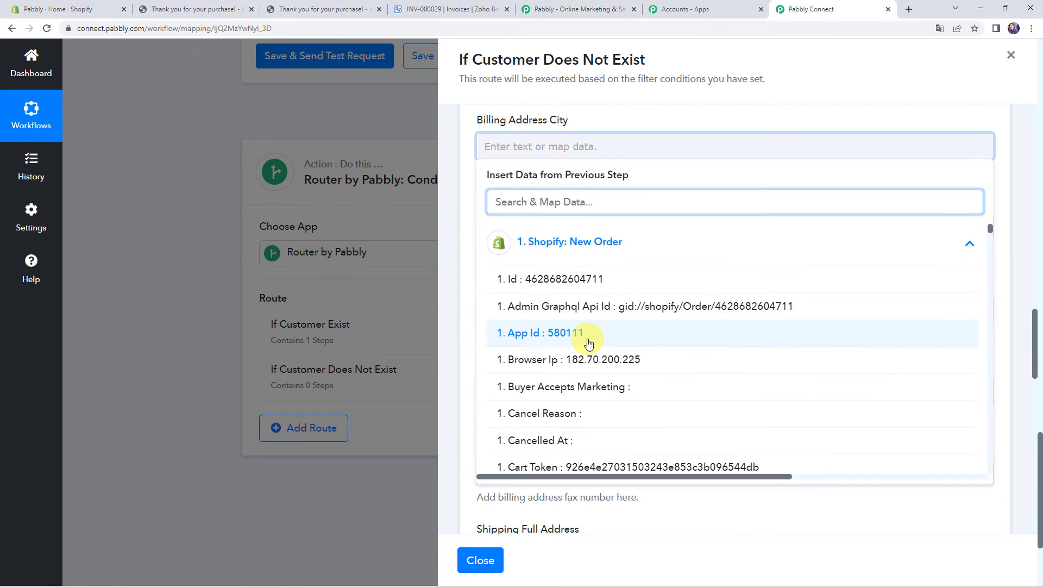
type("ind")
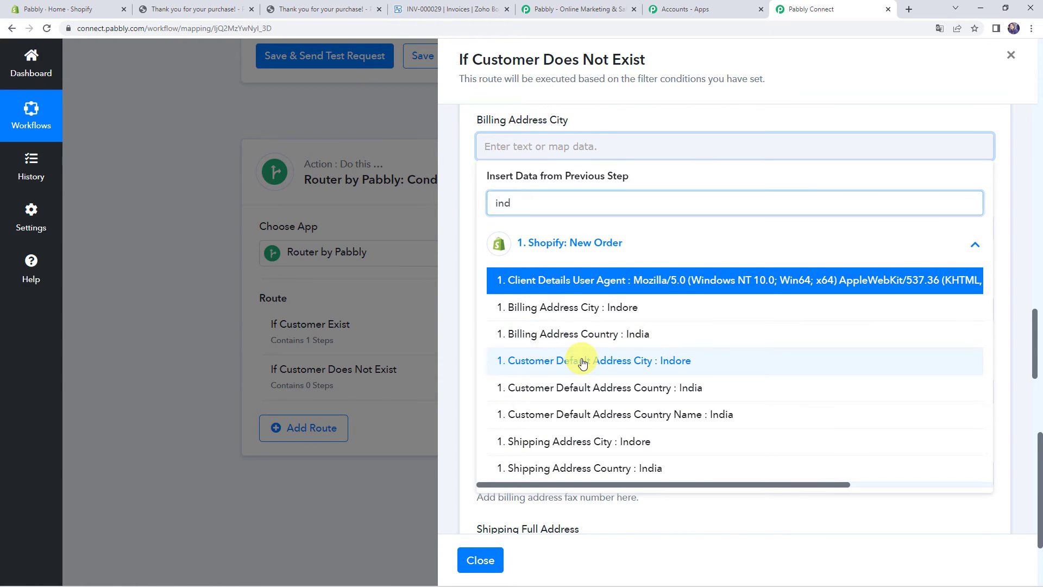
left_click(587, 361)
left_click(475, 291)
Map the billing province (Madhya Pradesh) and zip (462025) into Billing Address State and Zip
left_click(521, 248)
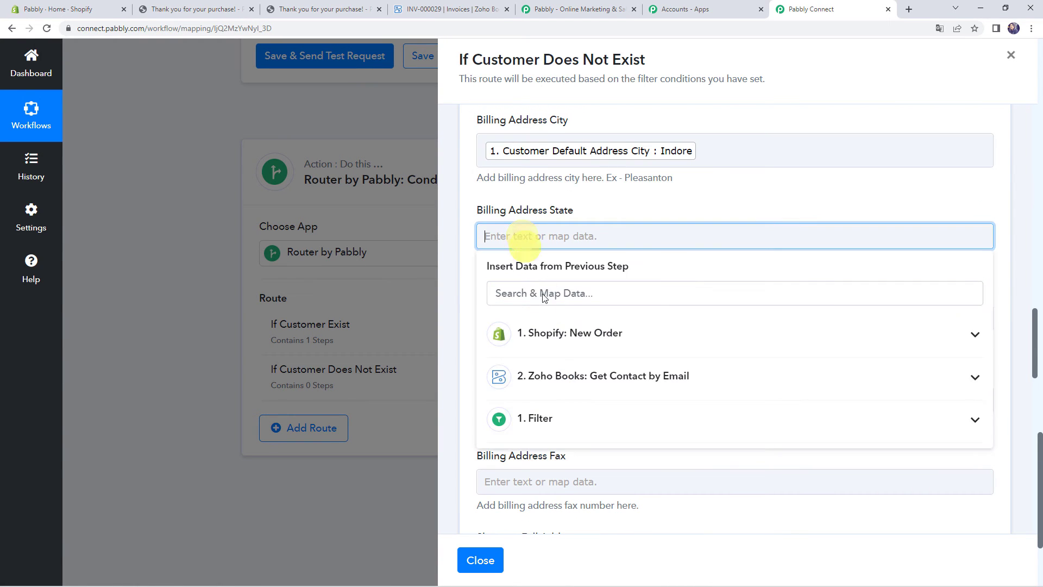
left_click(530, 334)
type("Mad")
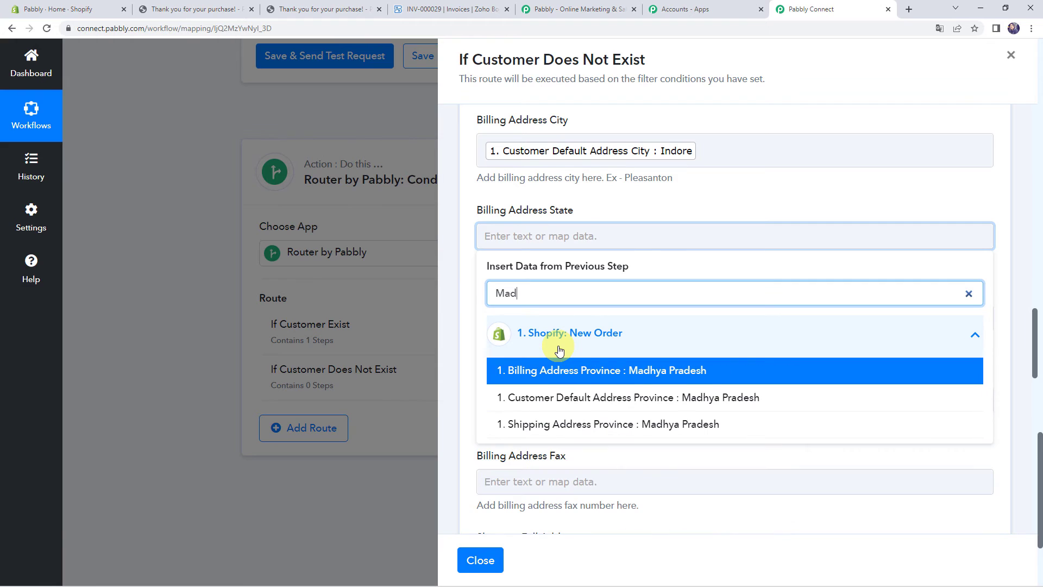
left_click(564, 367)
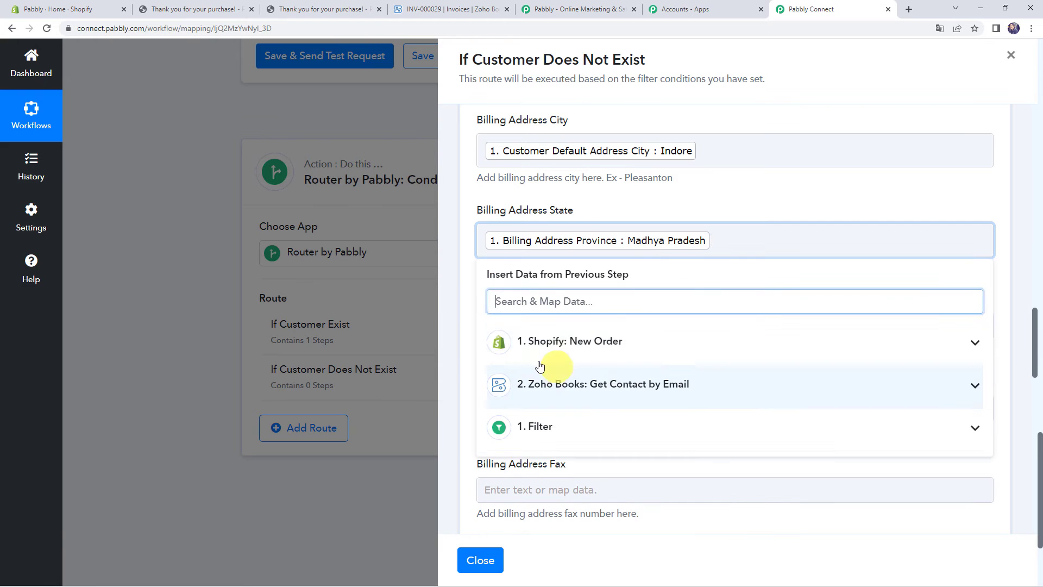
left_click(466, 342)
left_click(500, 326)
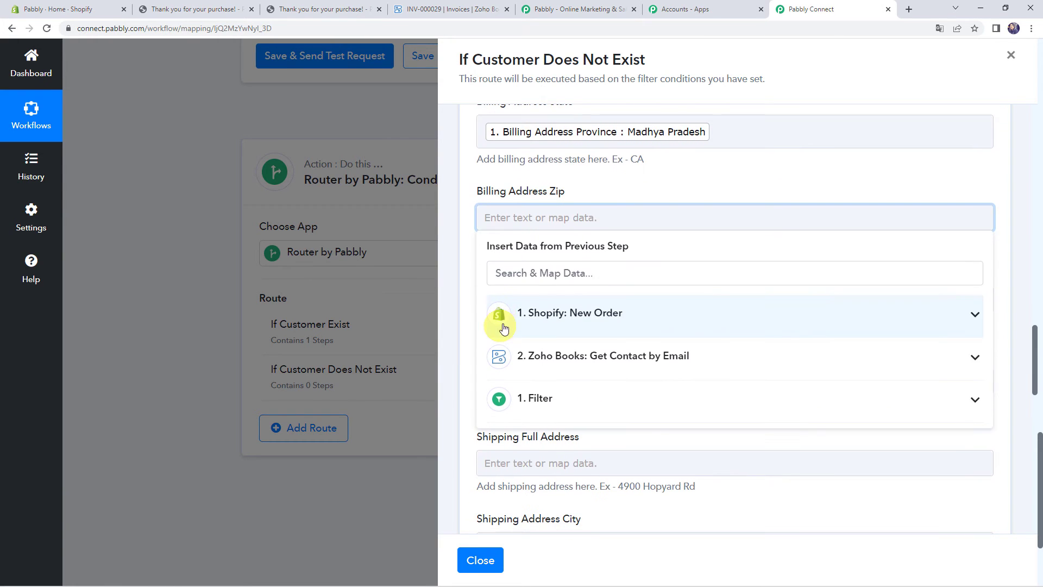
left_click(535, 311)
type("46")
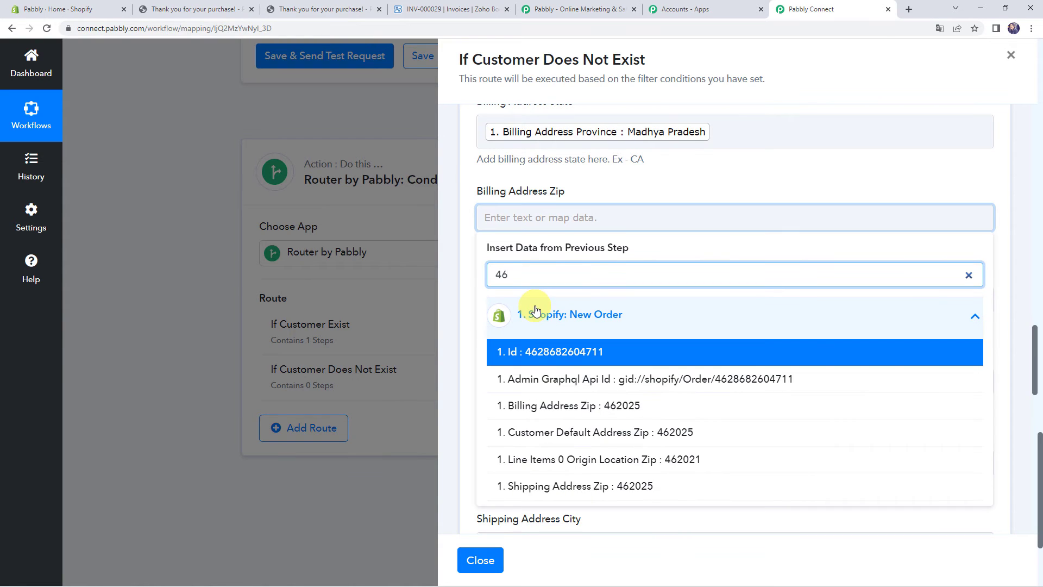
type("2")
left_click(544, 405)
left_click(465, 355)
Map the Shopify billing country (India) into Billing Address Country
left_click(507, 315)
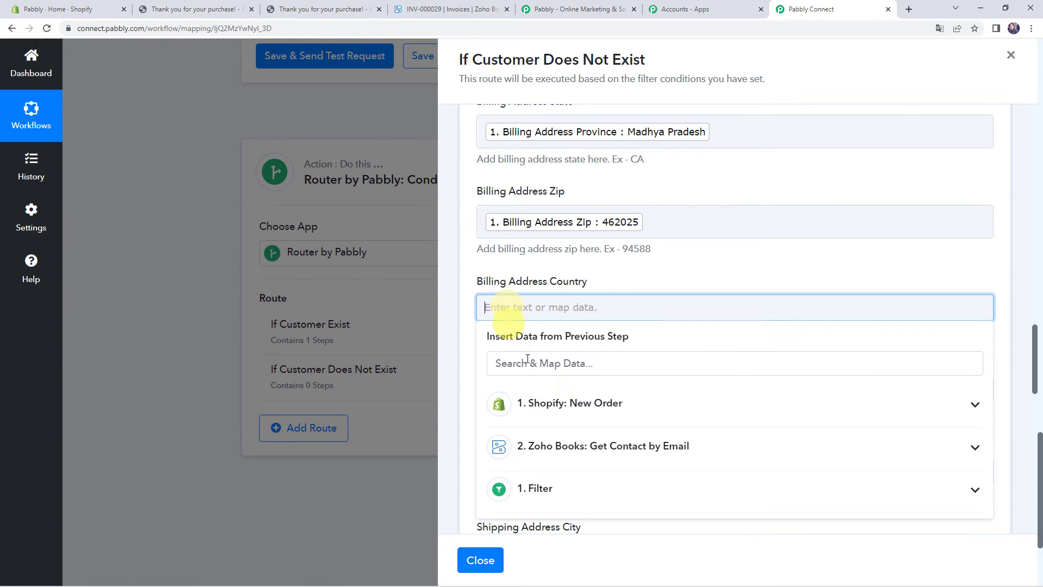
left_click(548, 414)
scroll(546, 418, "down", 2)
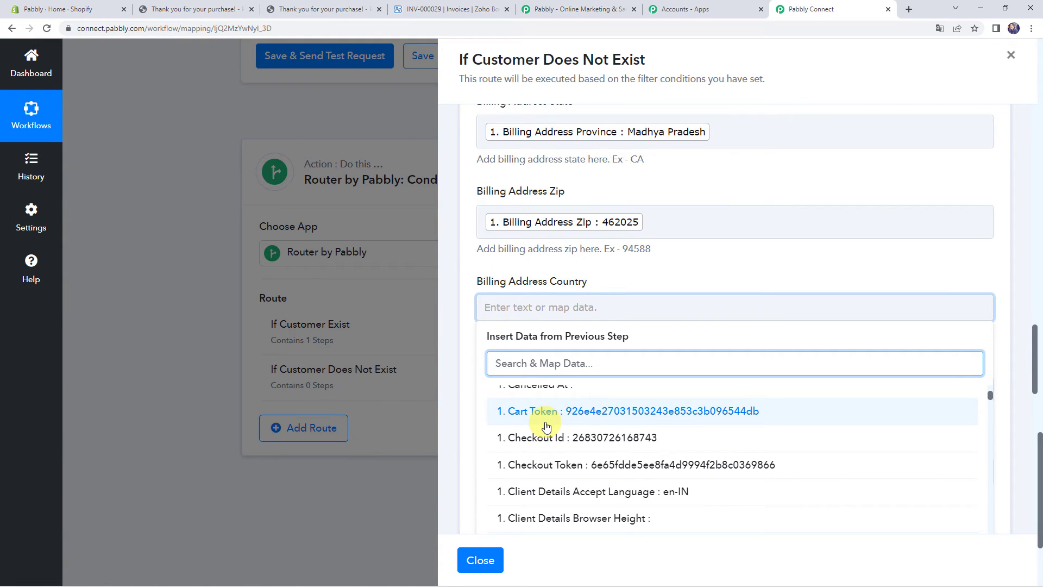
type("ind")
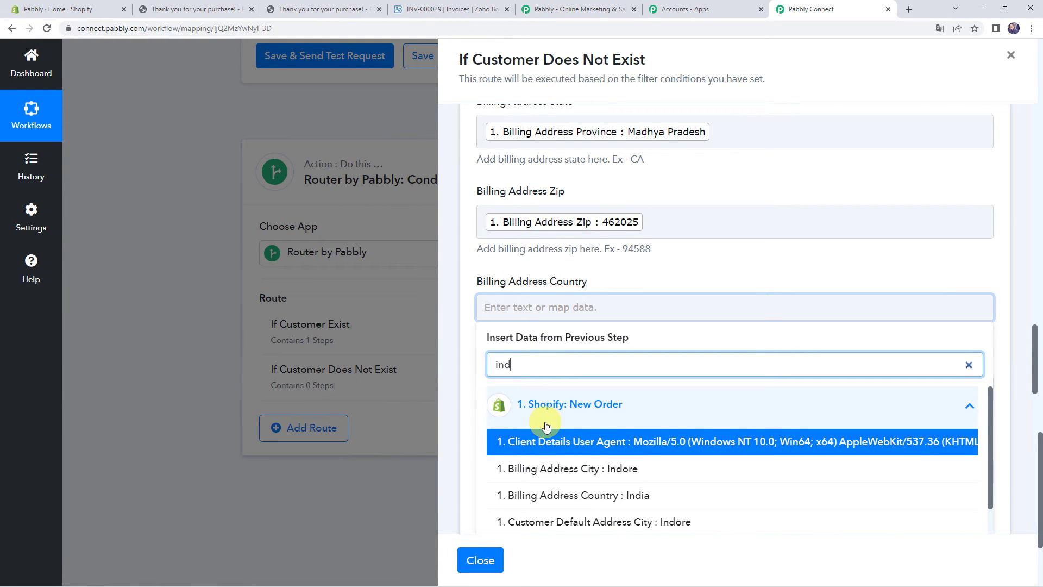
left_click(541, 495)
left_click(467, 422)
scroll(467, 422, "down", 2)
scroll(467, 419, "down", 3)
scroll(496, 303, "down", 5)
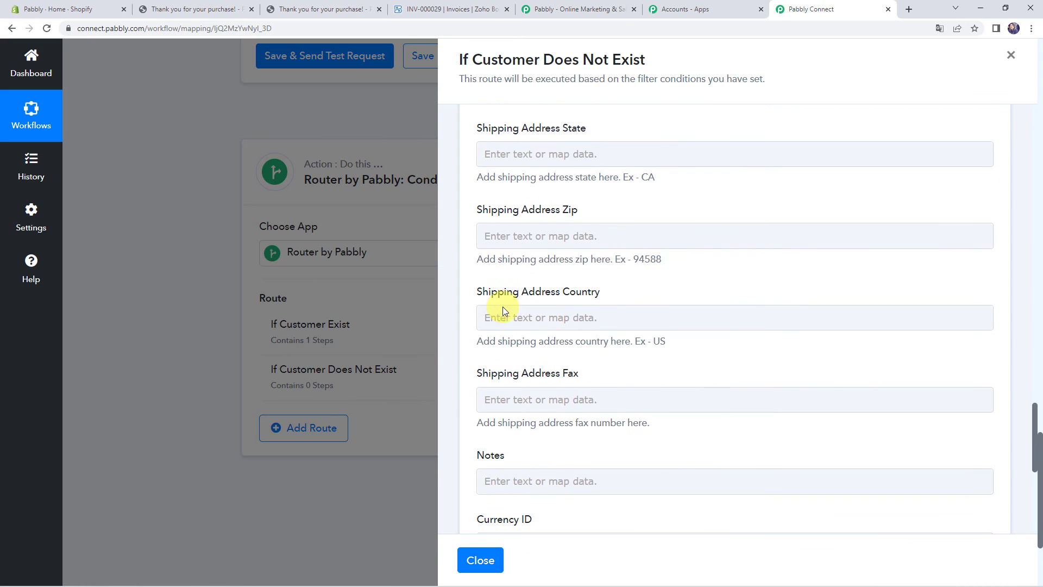
Test the Create Contact step, confirm 'The contact has been added.', then go to Zoho Books Invoices
scroll(503, 306, "down", 5)
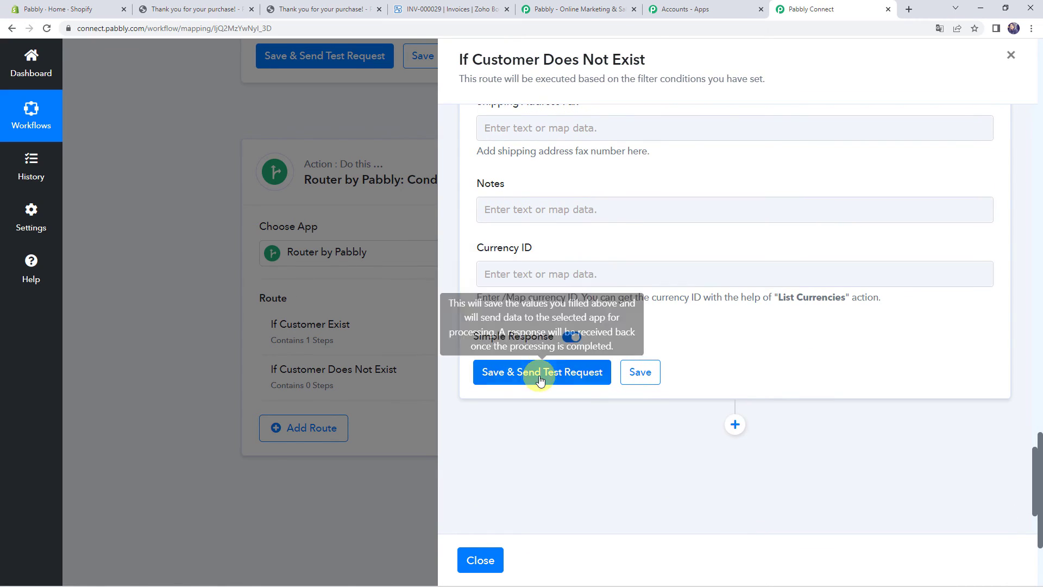
left_click(541, 377)
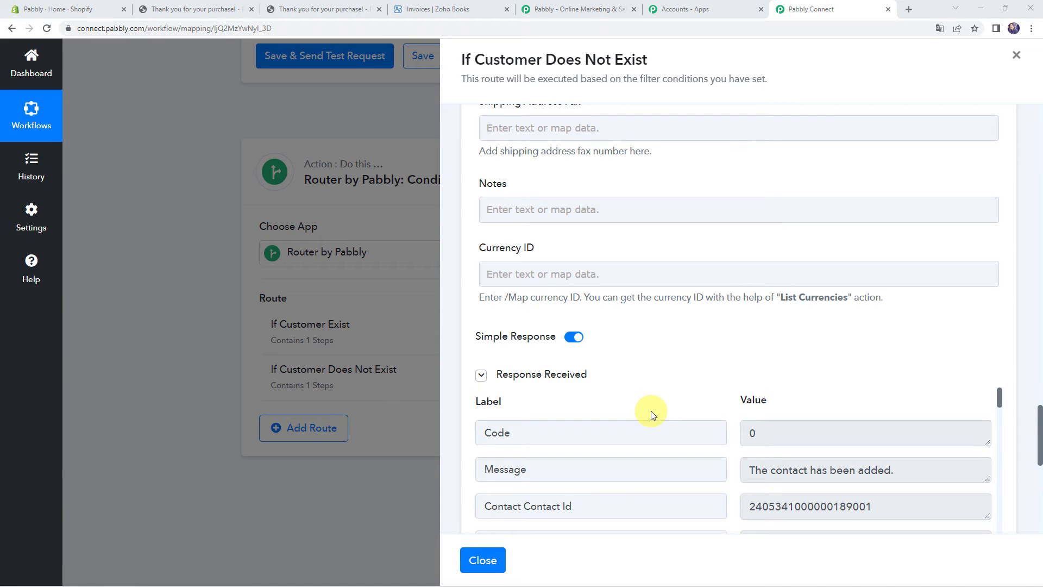
scroll(651, 411, "down", 2)
scroll(651, 410, "up", 2)
scroll(652, 359, "down", 1)
scroll(648, 340, "down", 2)
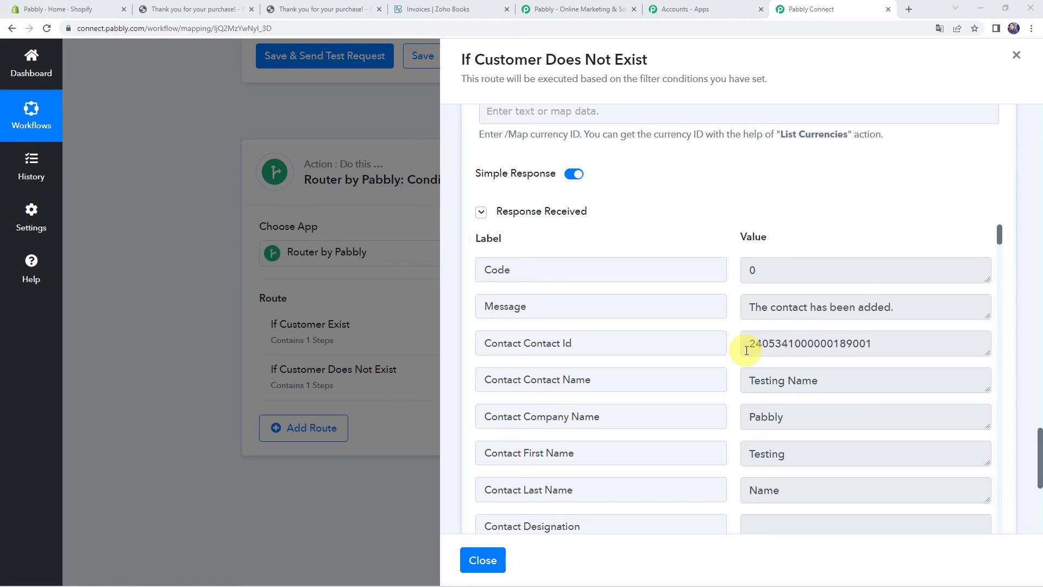
left_click(433, 9)
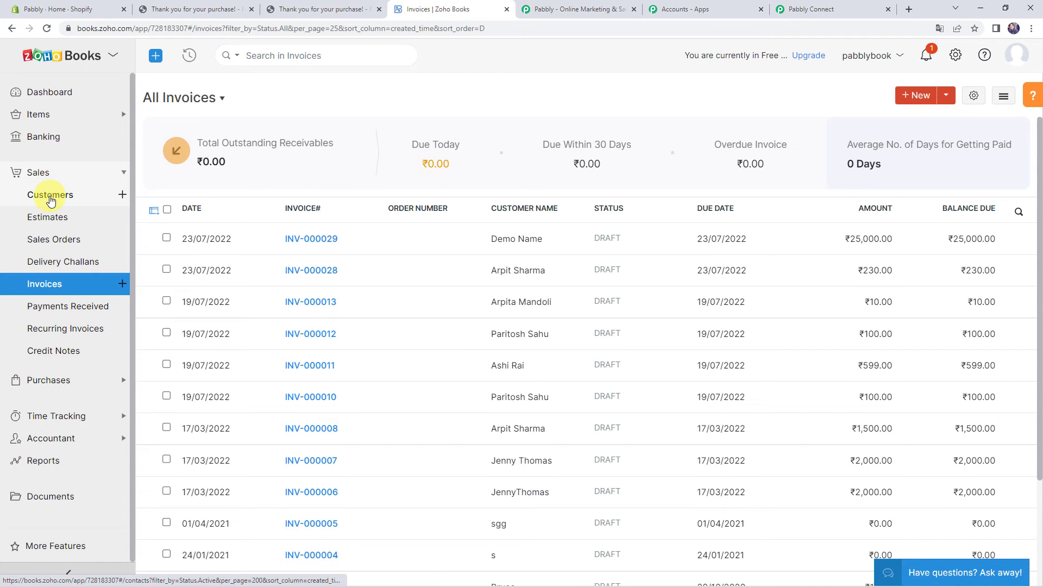
Open Sales > Customers in Zoho Books to see the Active Customers list
left_click(51, 201)
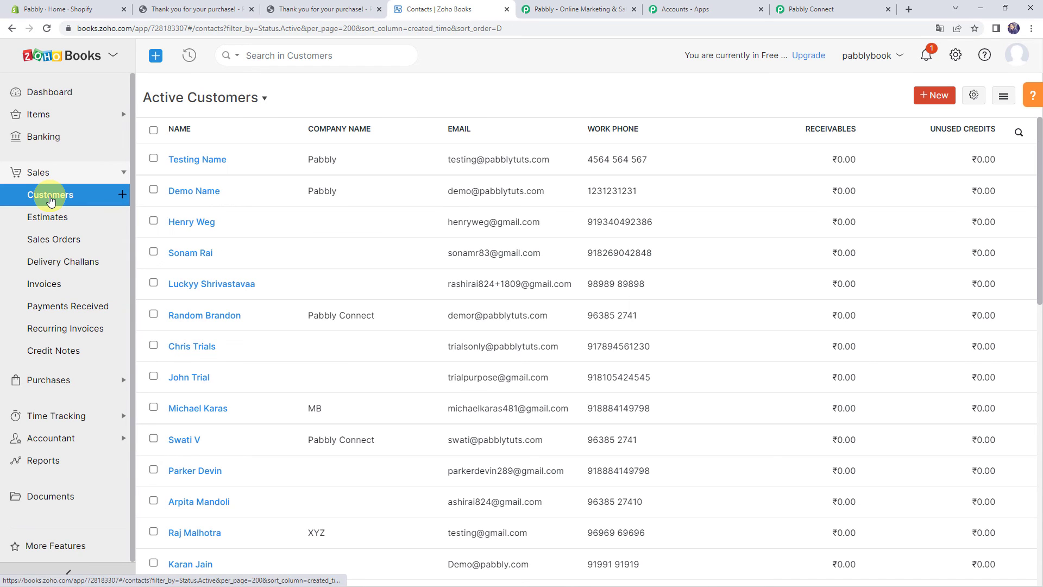
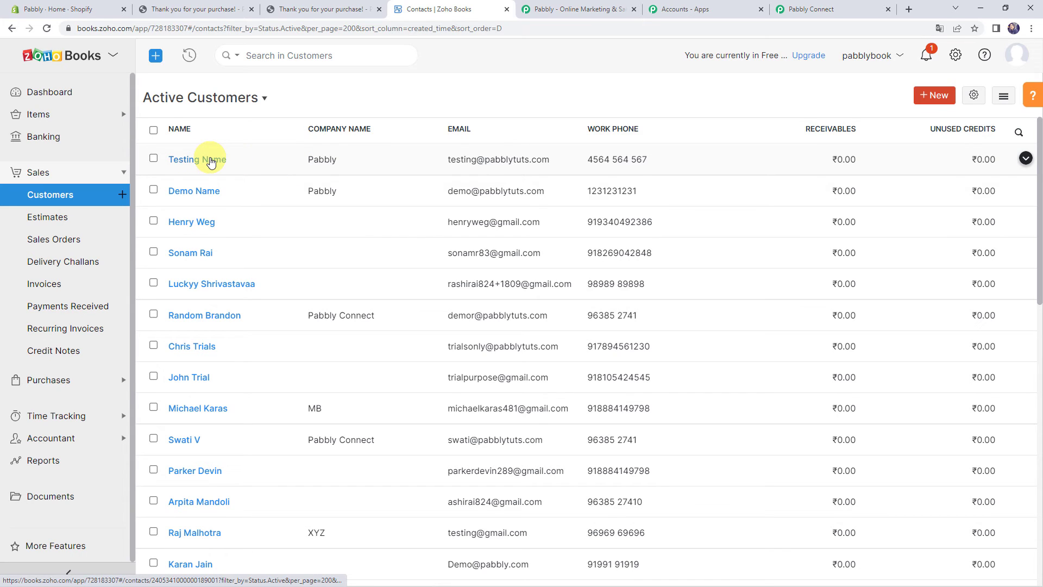
Back in Pabbly Connect, add a new action step under the If Customer Does Not Exist route
left_click(835, 7)
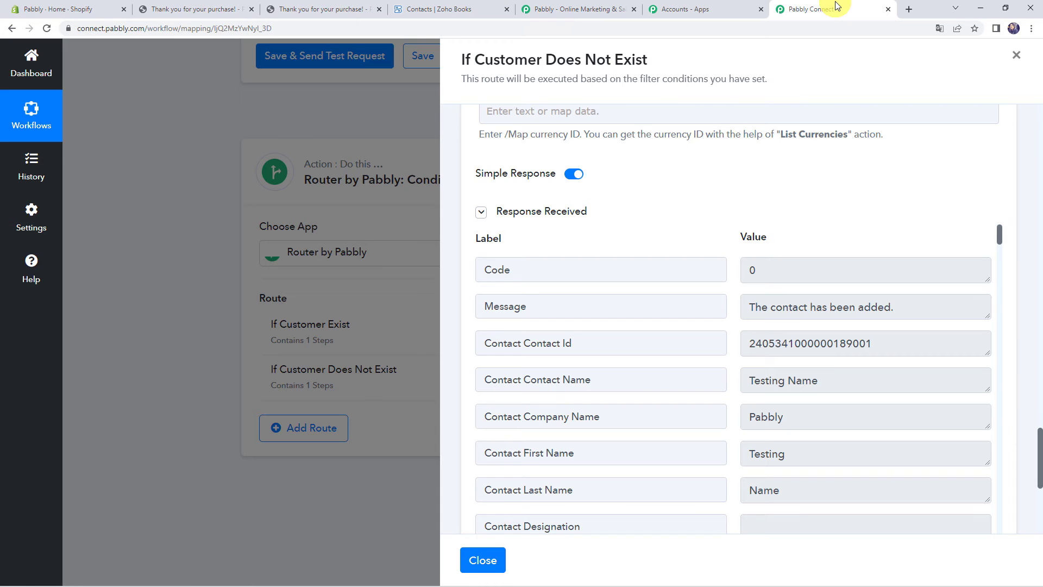
scroll(650, 197, "down", 5)
scroll(650, 198, "down", 3)
left_click(739, 418)
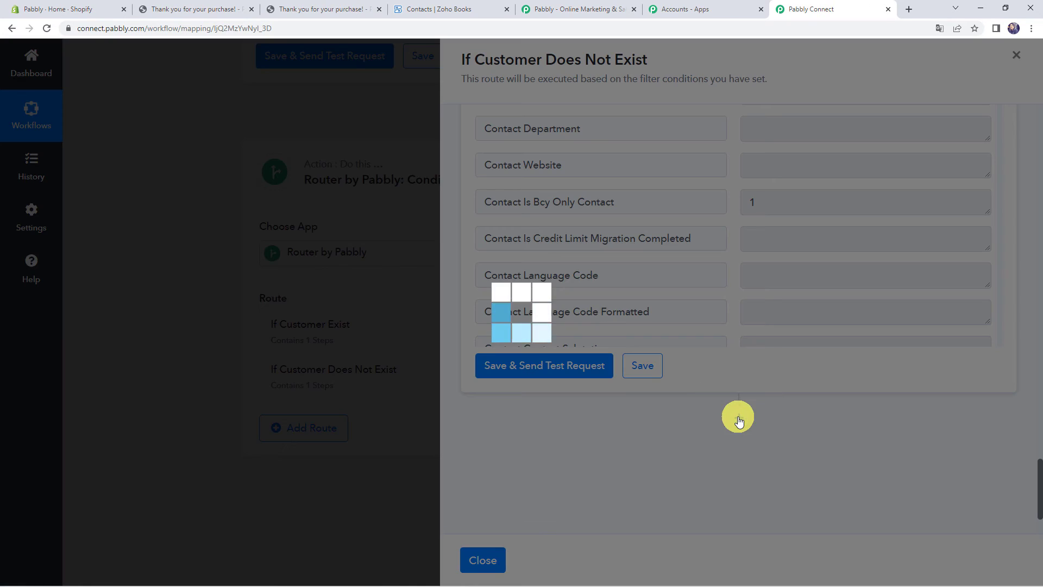
scroll(667, 362, "down", 1)
scroll(667, 361, "down", 3)
Make the step a Zoho Books 'Create Sales Invoice' action using the existing Zoho Books connection
type("z")
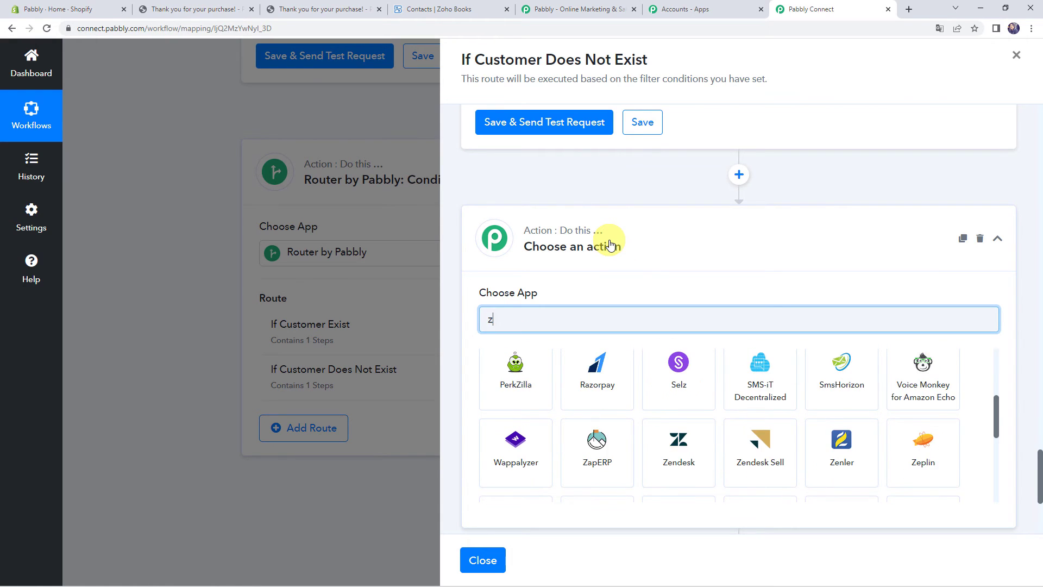
type("oho")
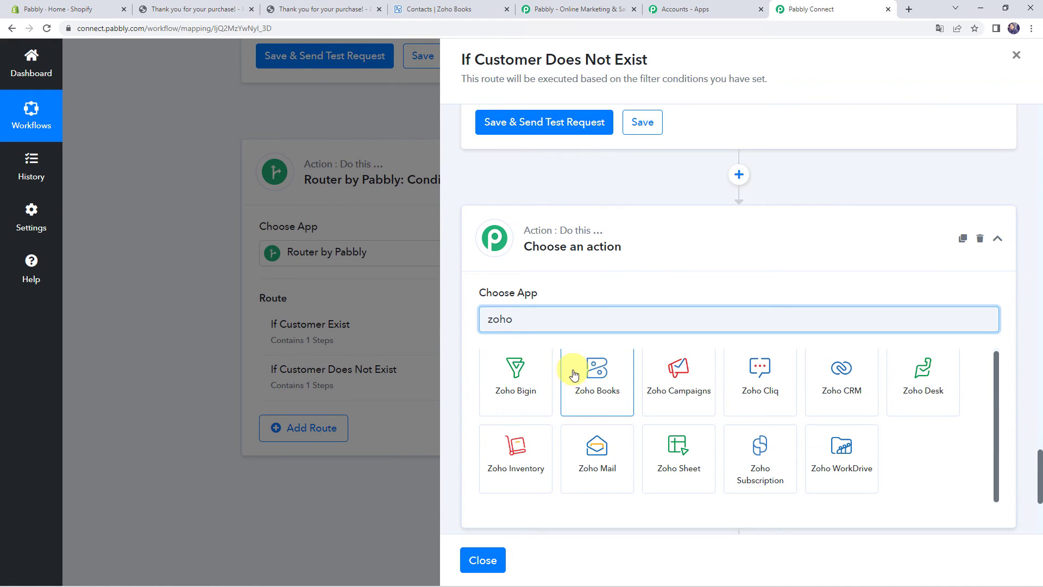
left_click(587, 380)
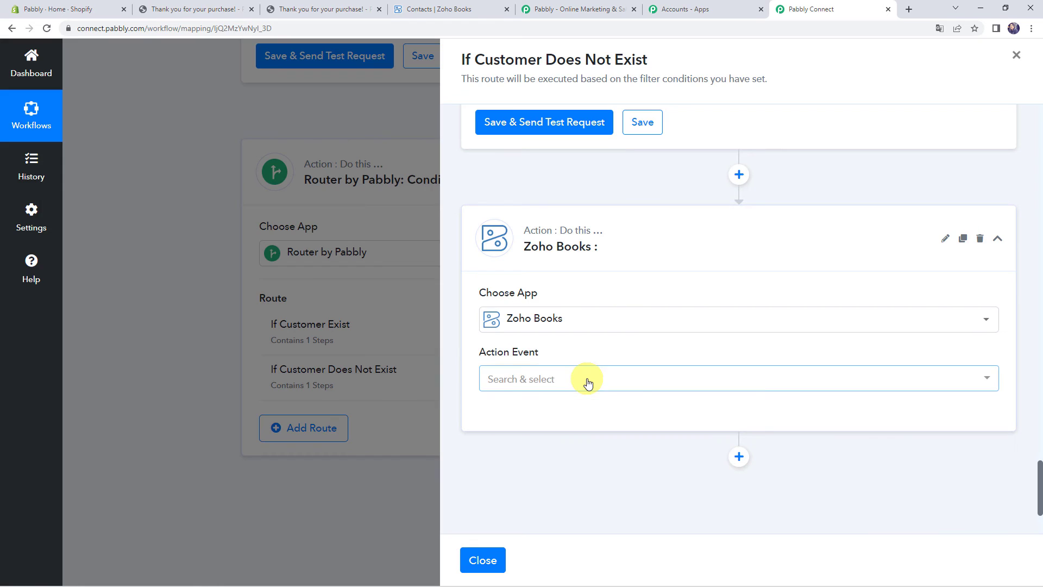
scroll(619, 240, "down", 1)
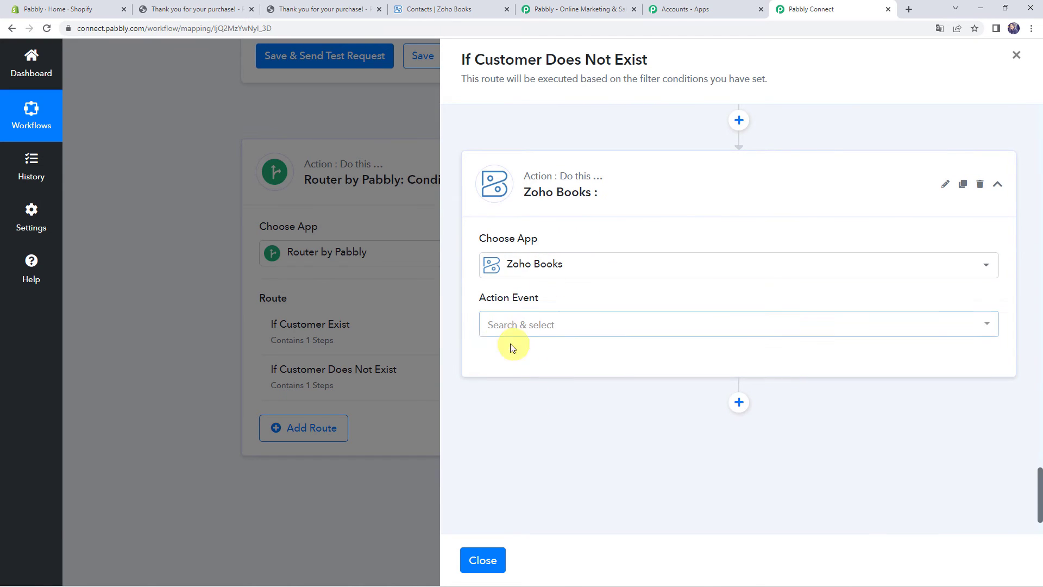
left_click(518, 326)
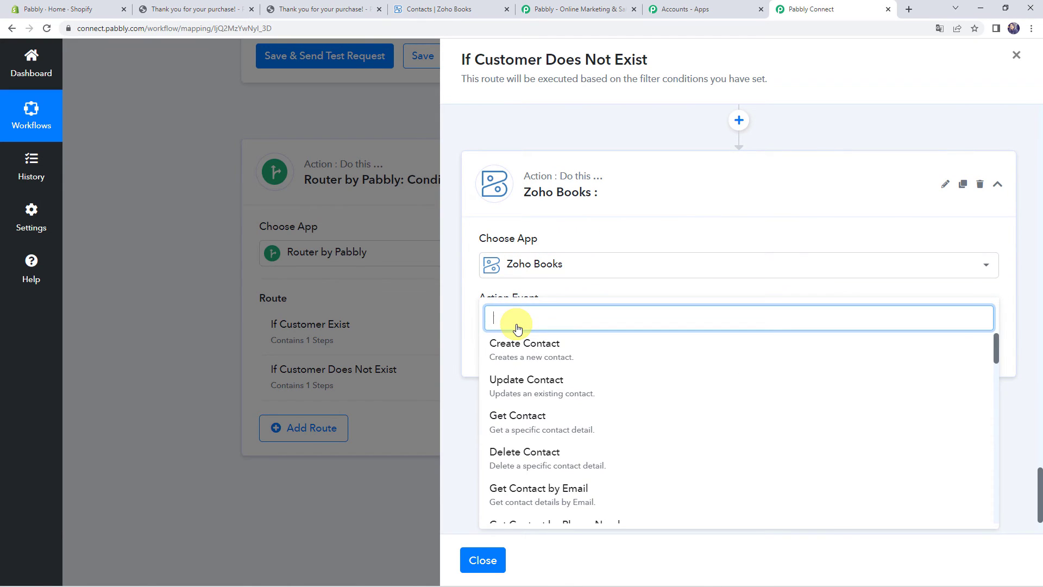
type("cre")
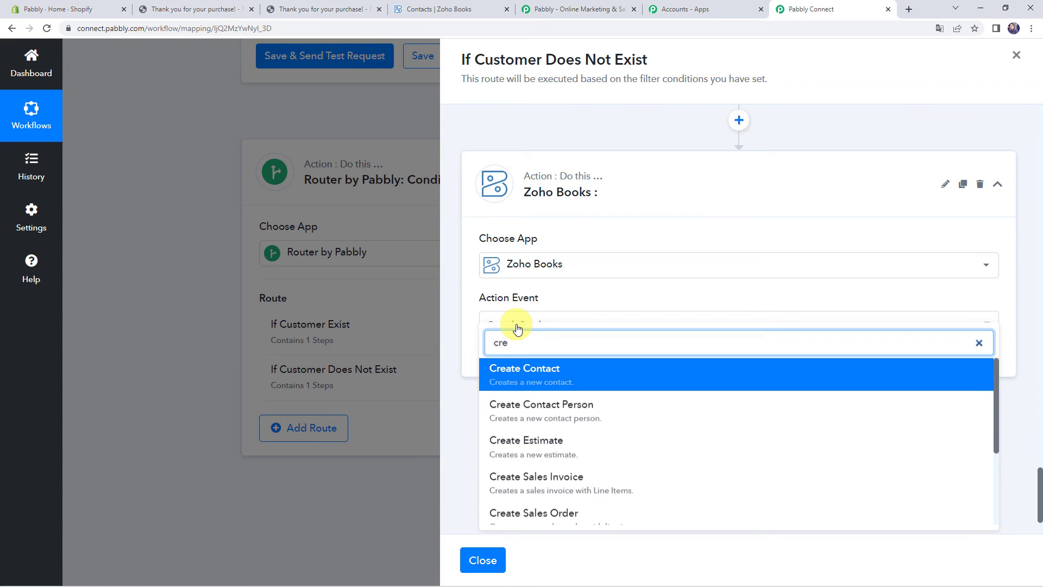
type("ate sa")
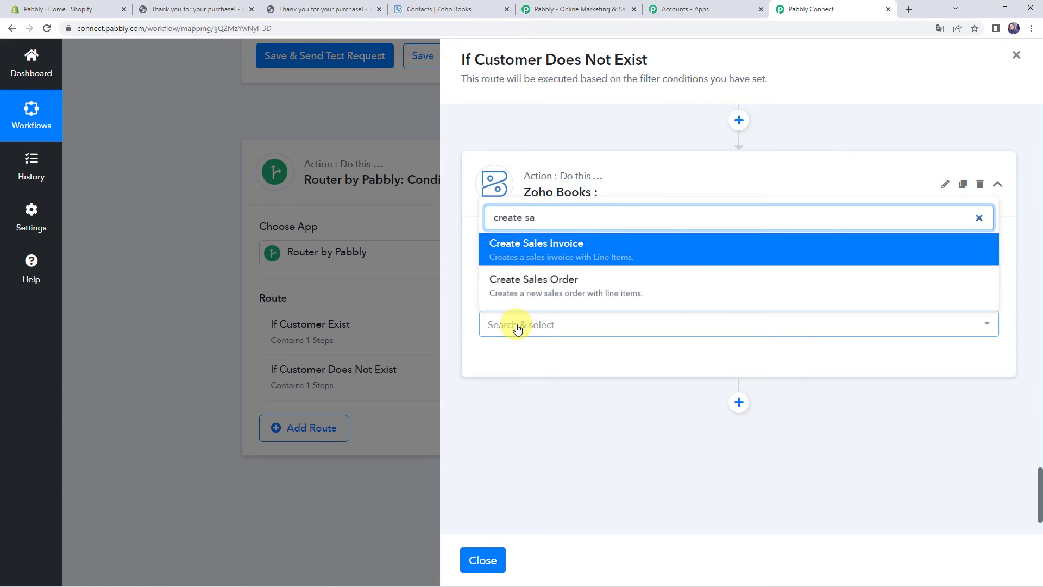
left_click(559, 243)
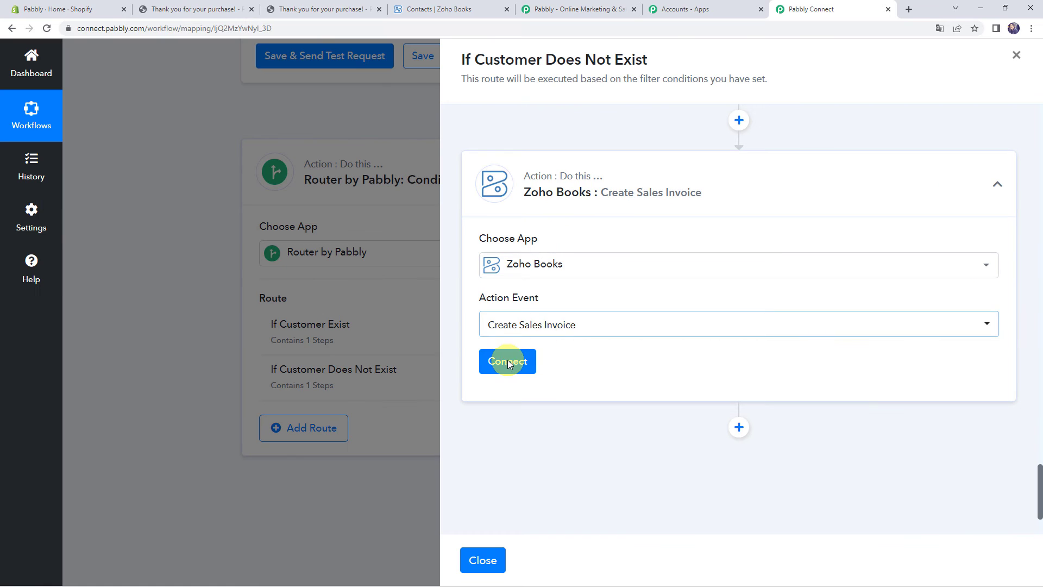
left_click(507, 362)
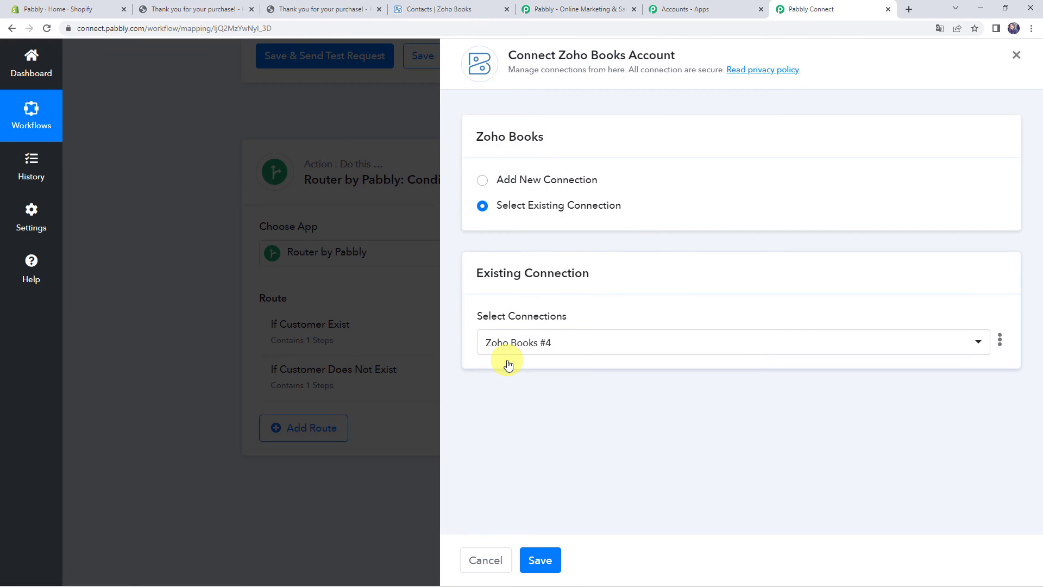
left_click(541, 559)
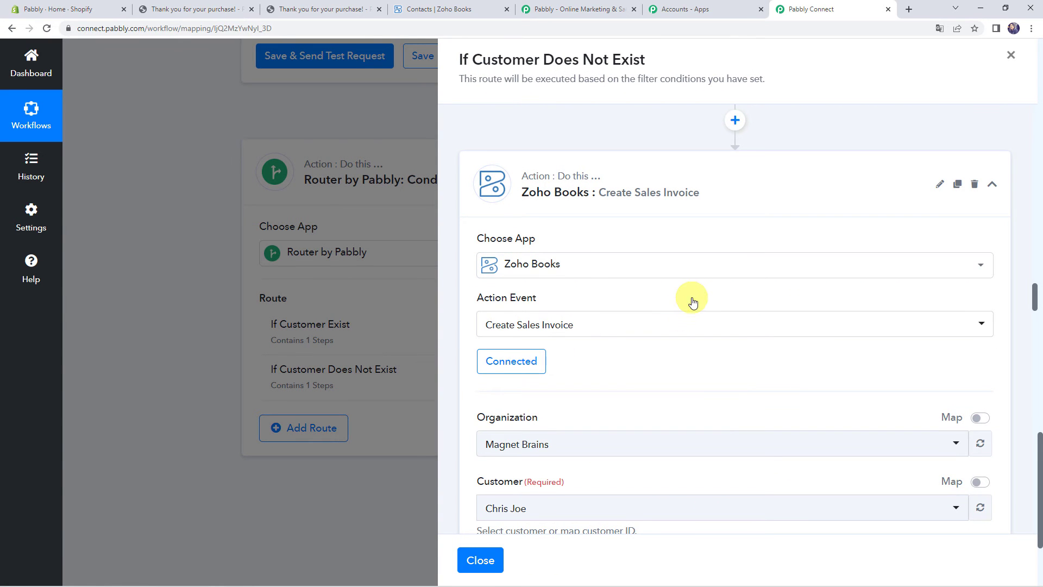
Set the invoice organization to pabblybook and the customer to Testing Name
scroll(546, 291, "down", 3)
left_click(542, 283)
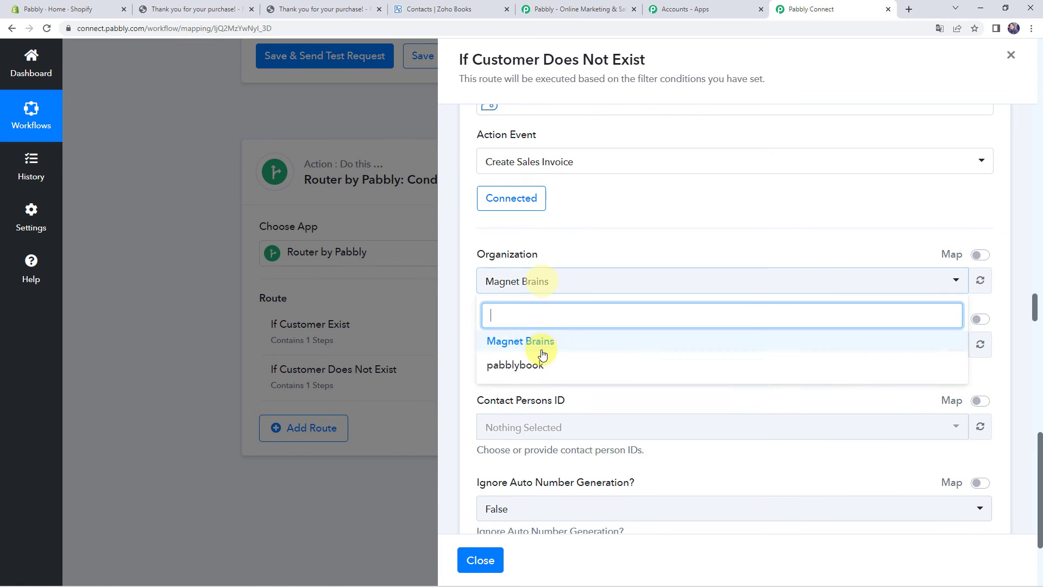
left_click(536, 365)
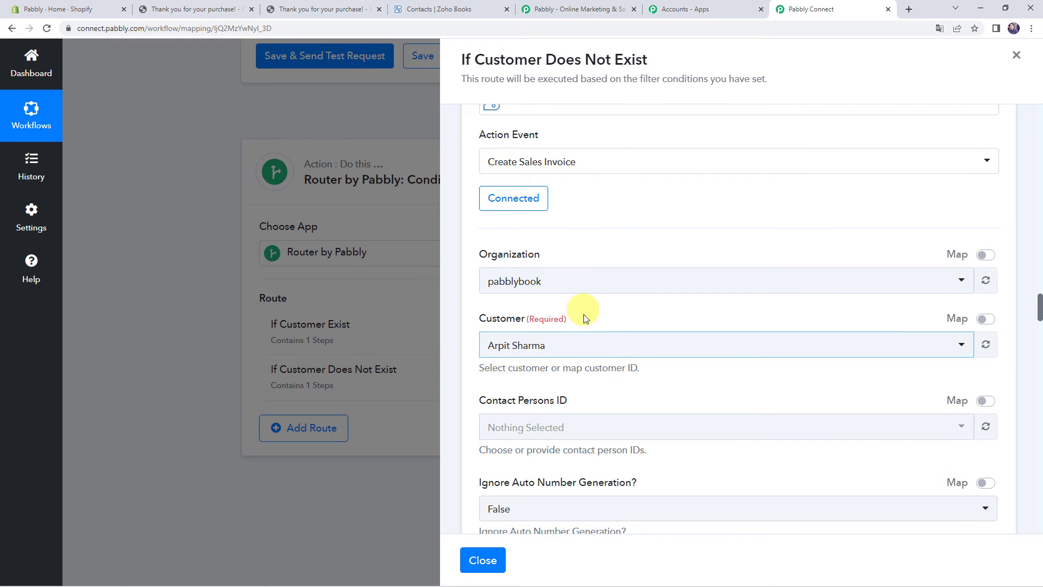
scroll(584, 304, "down", 1)
left_click(583, 305)
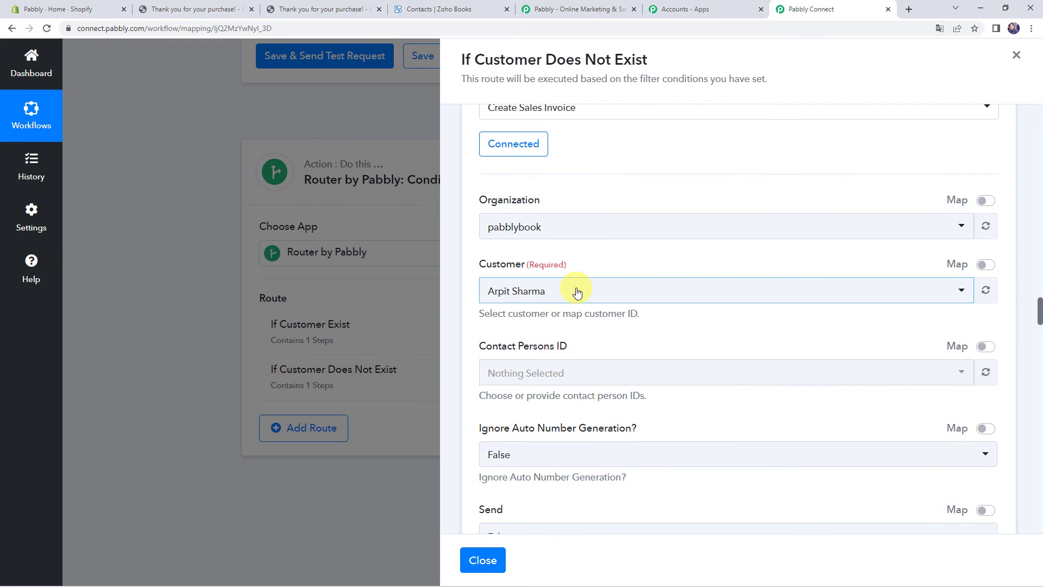
type("te")
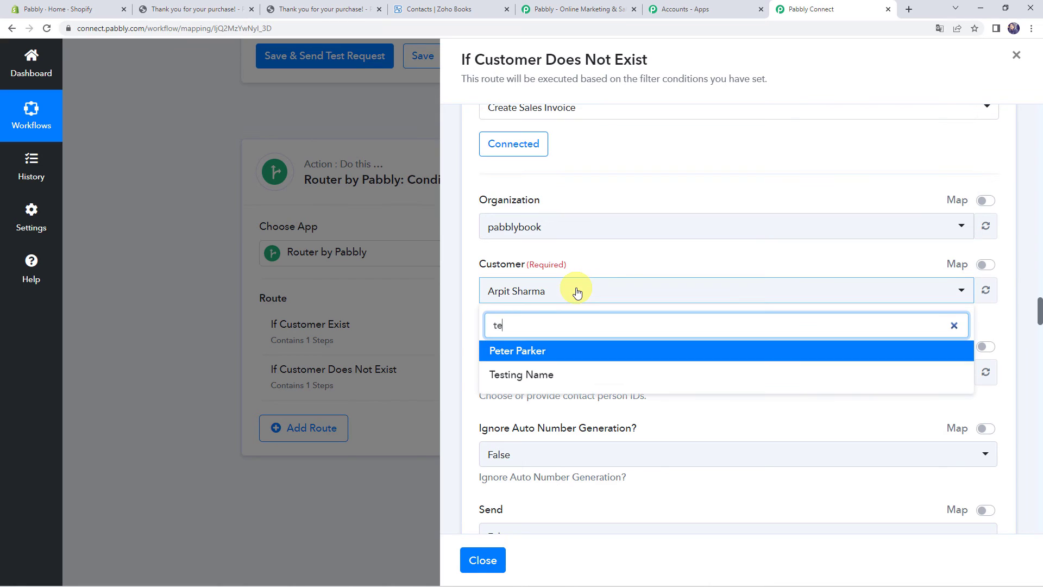
left_click(559, 374)
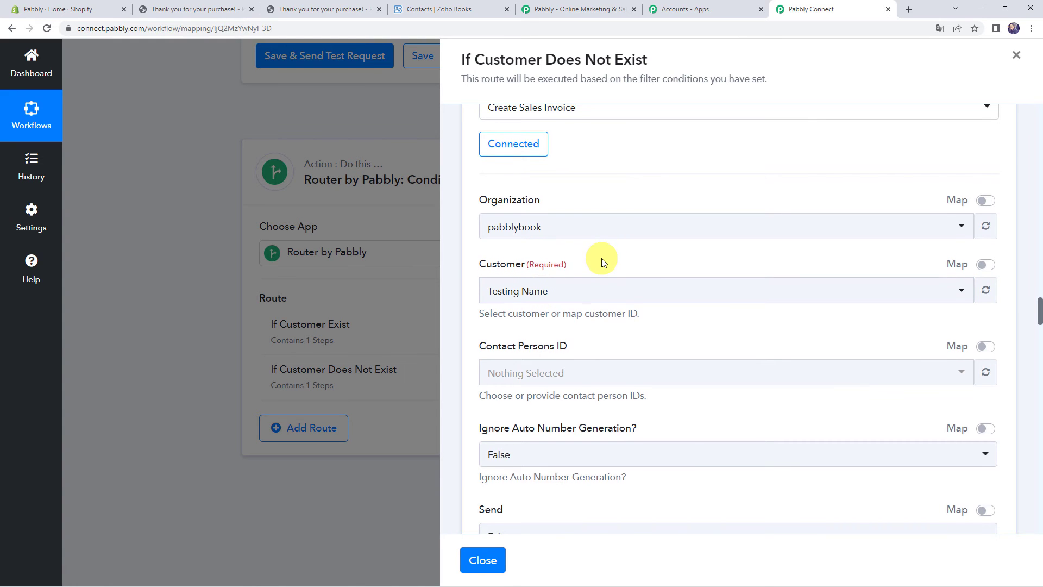
Enter 1 as the invoice Exchange Rate
scroll(605, 263, "down", 8)
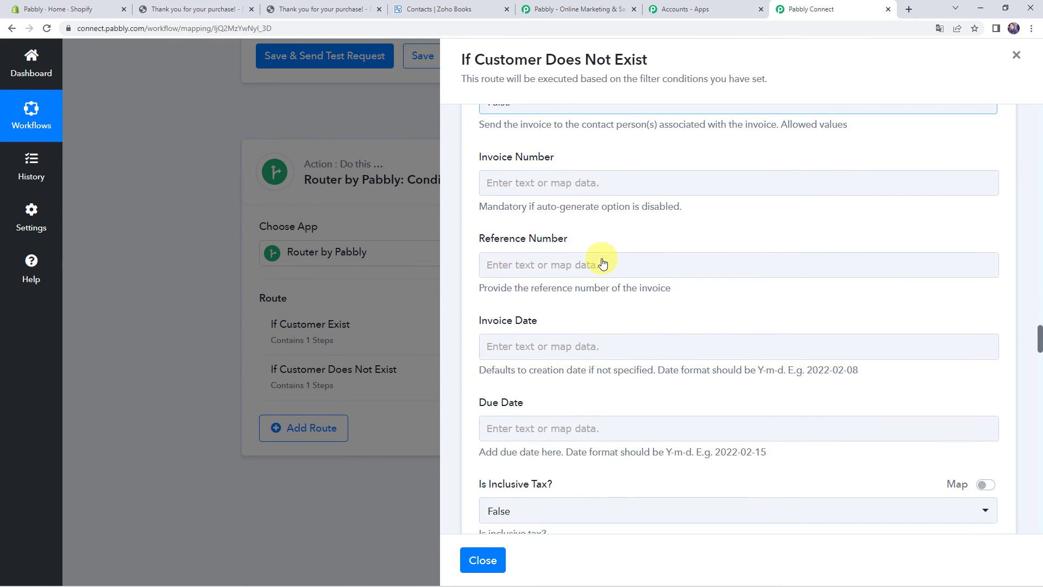
scroll(603, 264, "down", 7)
scroll(602, 259, "down", 3)
left_click(531, 308)
type("1")
left_click(535, 269)
Map the Shopify order's first line item name into Line Item Name
scroll(528, 337, "down", 2)
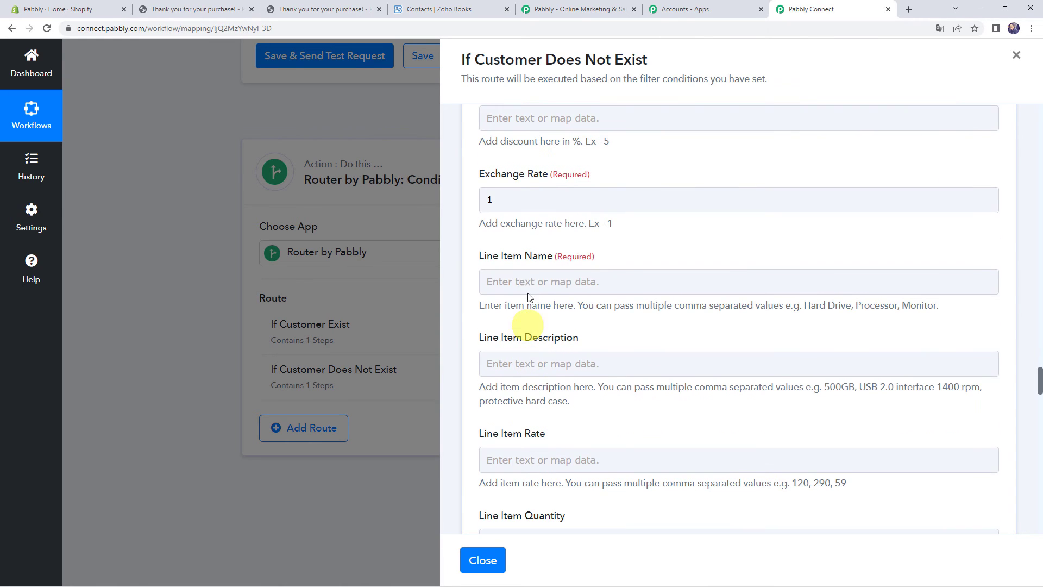
left_click(524, 288)
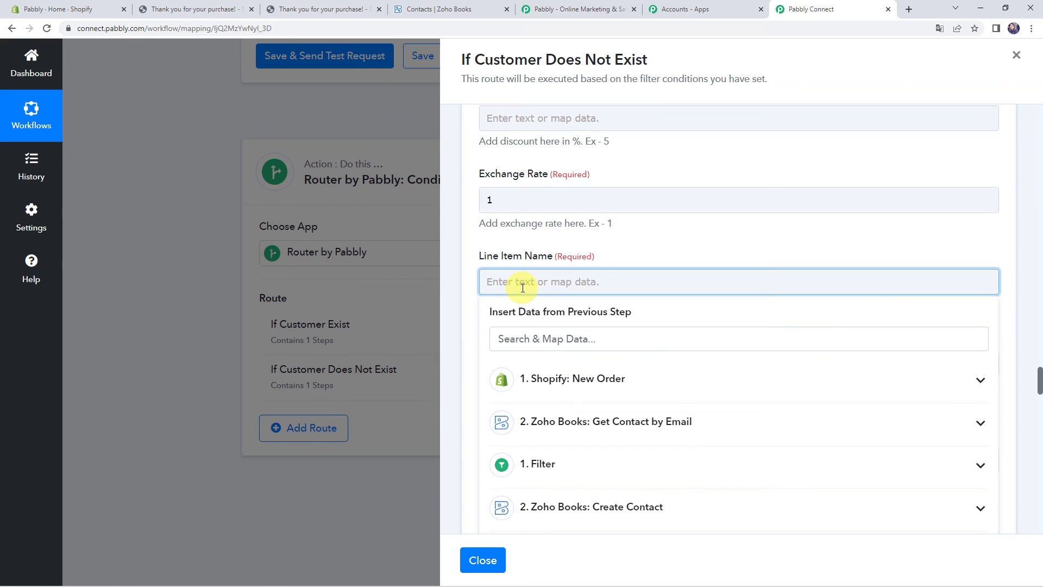
left_click(554, 389)
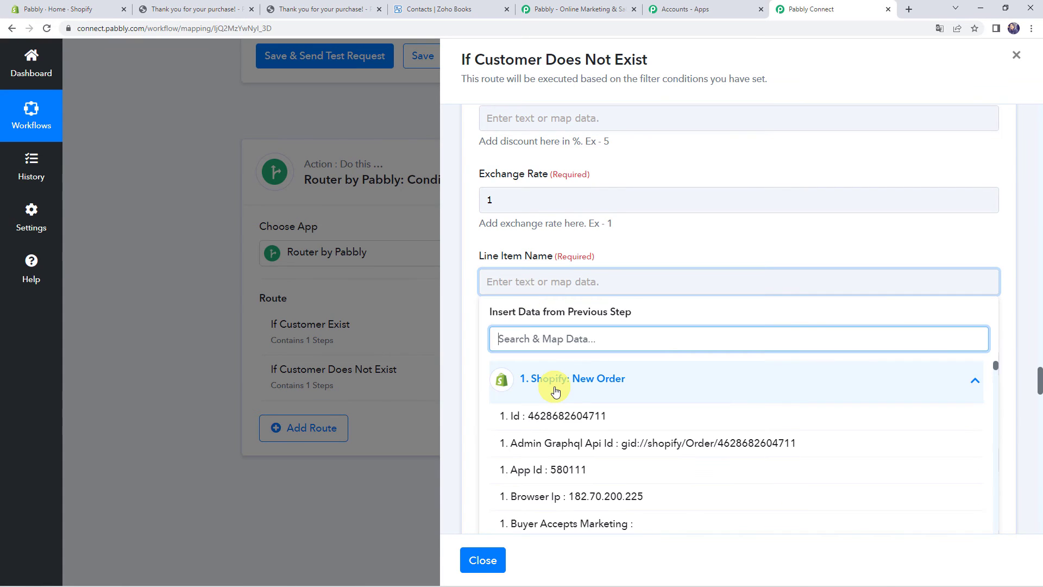
type("mug")
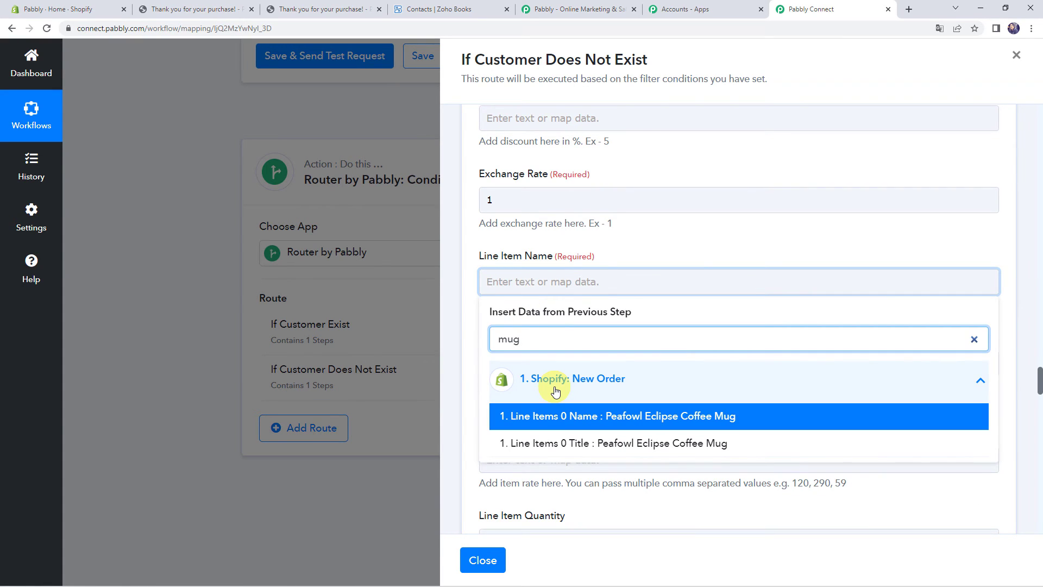
left_click(554, 417)
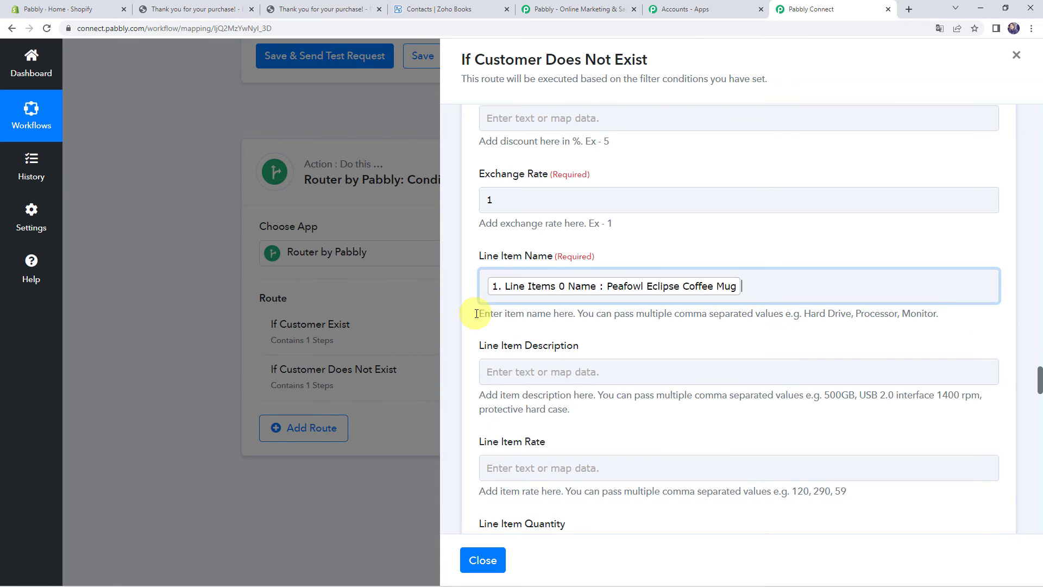
Map the Shopify order's total line items price into Line Item Rate
scroll(469, 315, "down", 4)
left_click(523, 259)
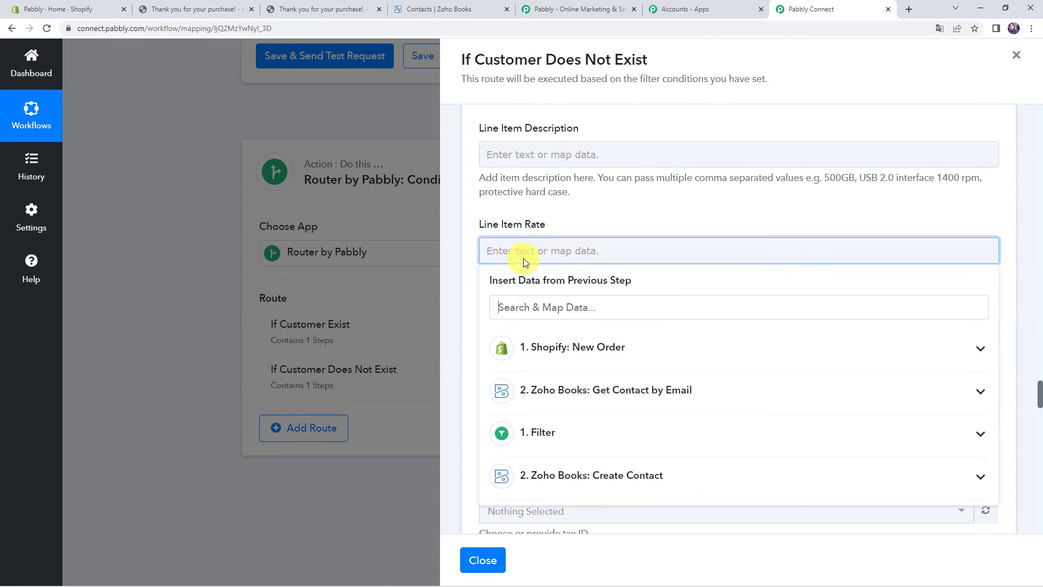
left_click(549, 351)
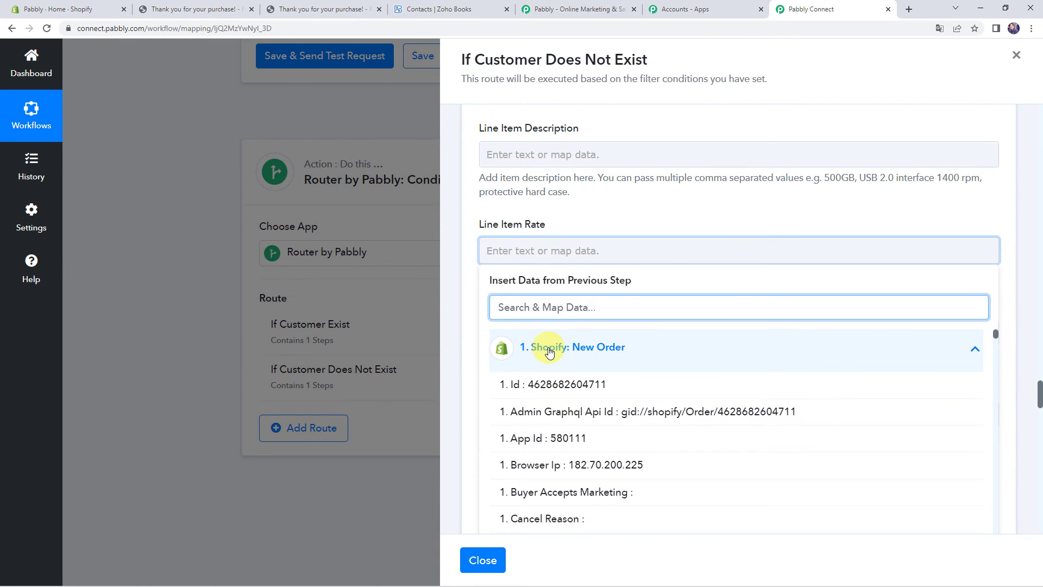
type("23")
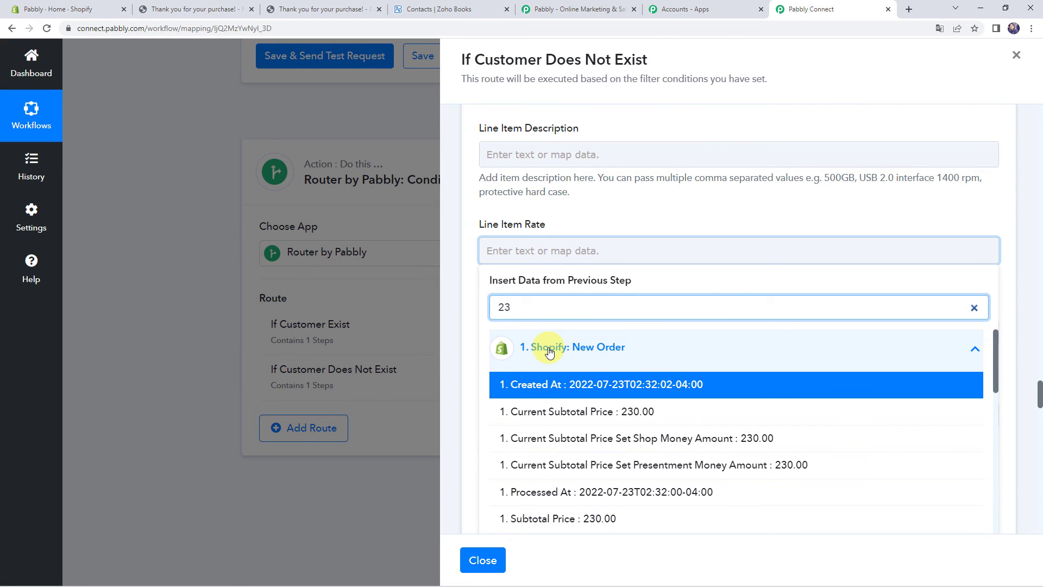
scroll(561, 432, "down", 4)
scroll(543, 381, "down", 2)
scroll(535, 429, "up", 2)
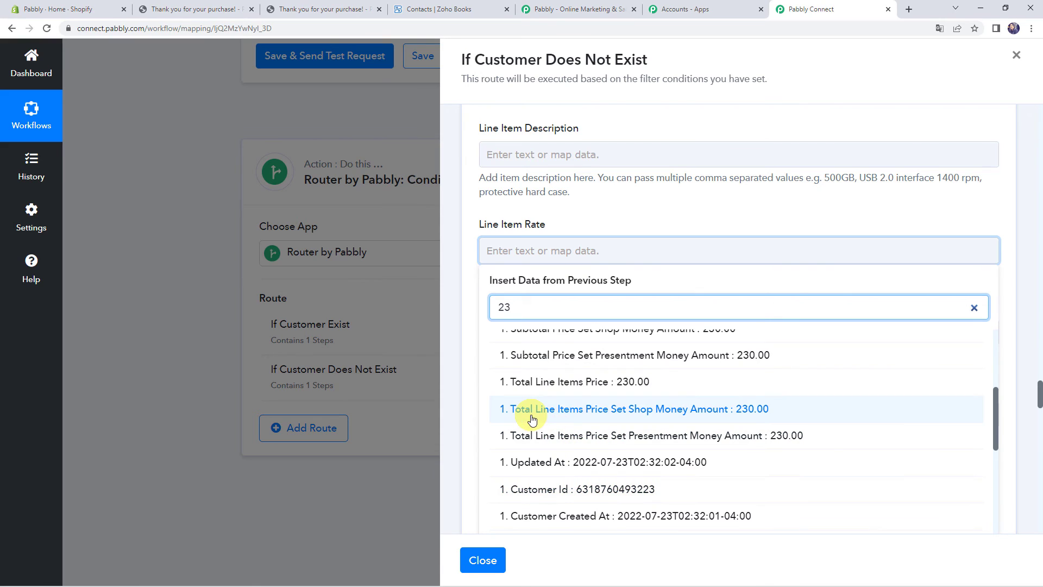
left_click(569, 411)
Map Line Items 0 Fulfillable Quantity into Line Item Quantity
left_click(464, 311)
scroll(464, 311, "down", 2)
left_click(511, 231)
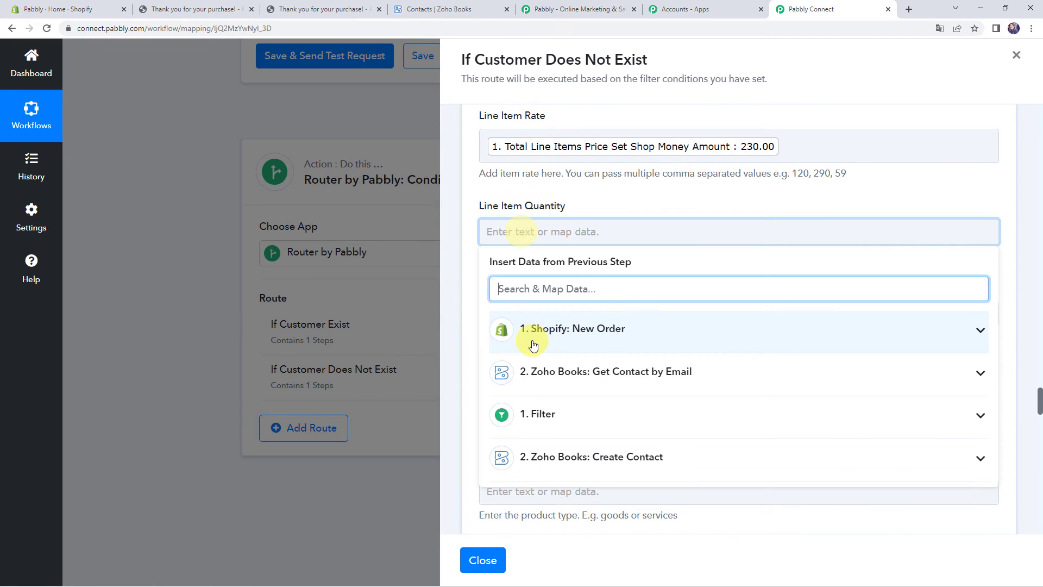
left_click(533, 344)
type("qy")
key("BackSpace")
type("uan")
left_click(532, 366)
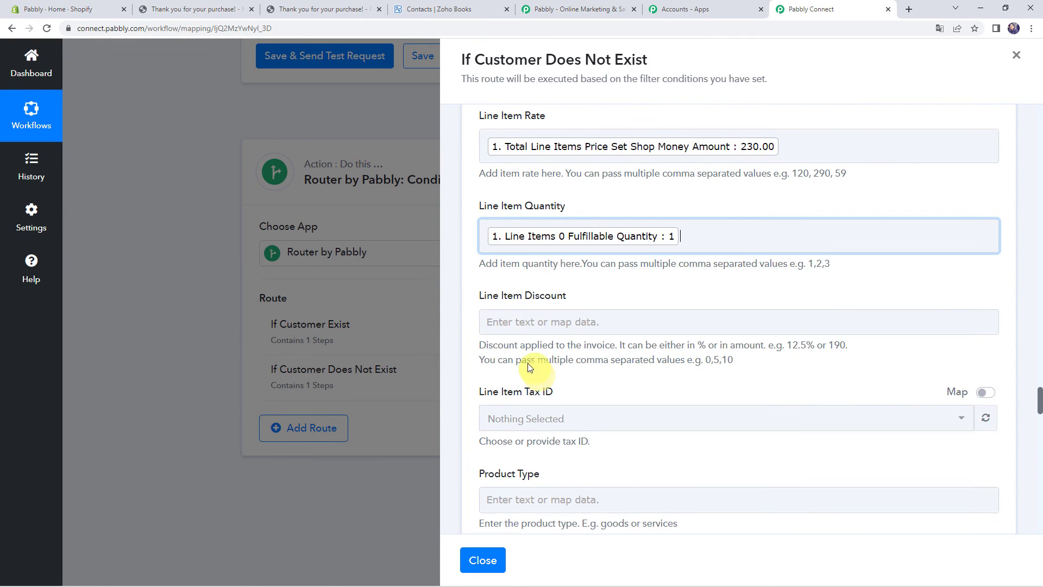
scroll(471, 306, "down", 3)
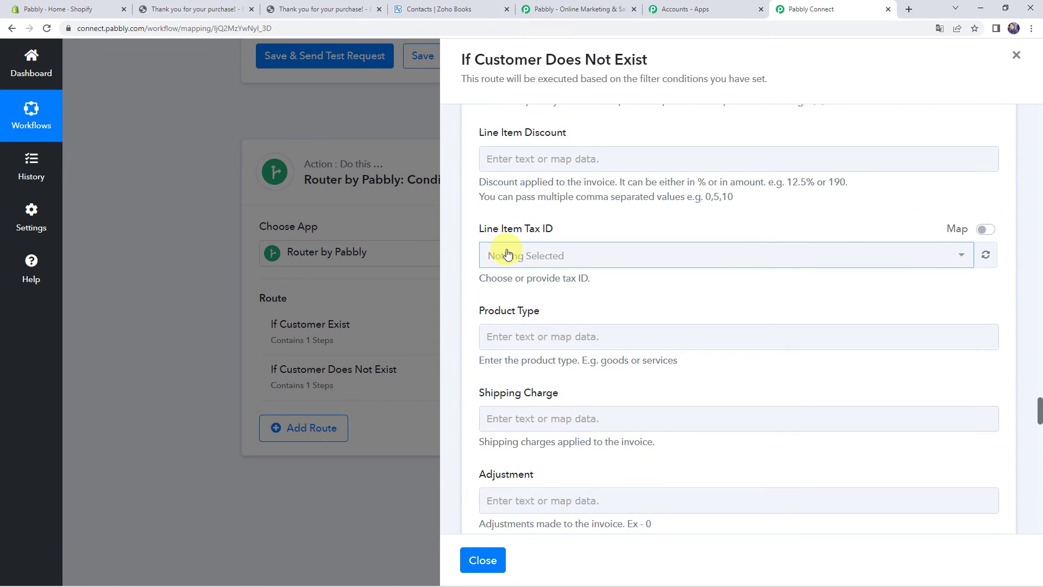
Turn on Map for Place of Supply and delete its 'AD' value so it stays blank
scroll(507, 317, "down", 3)
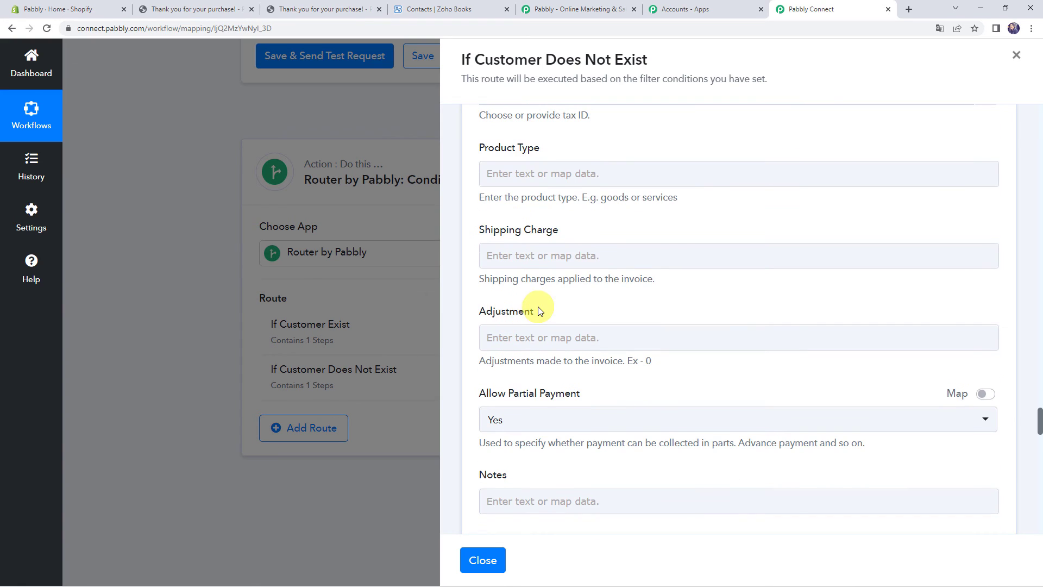
scroll(539, 309, "down", 3)
scroll(538, 307, "down", 10)
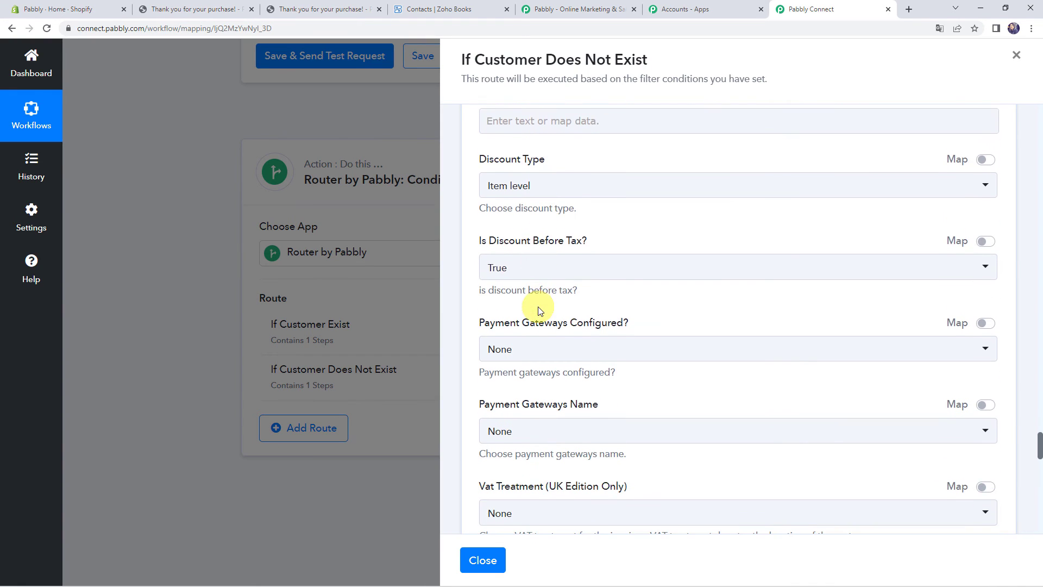
scroll(538, 307, "down", 5)
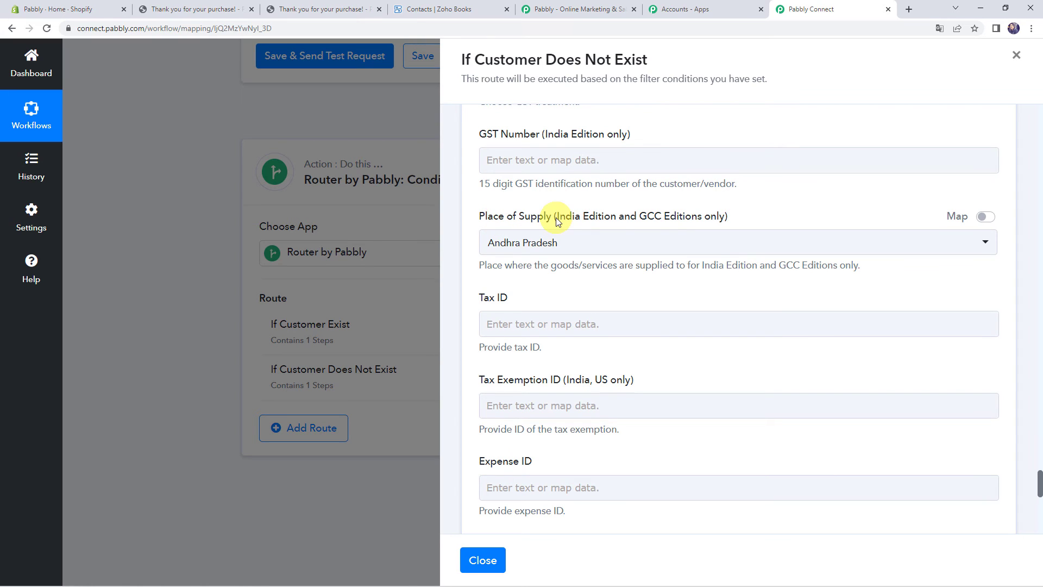
left_click(986, 217)
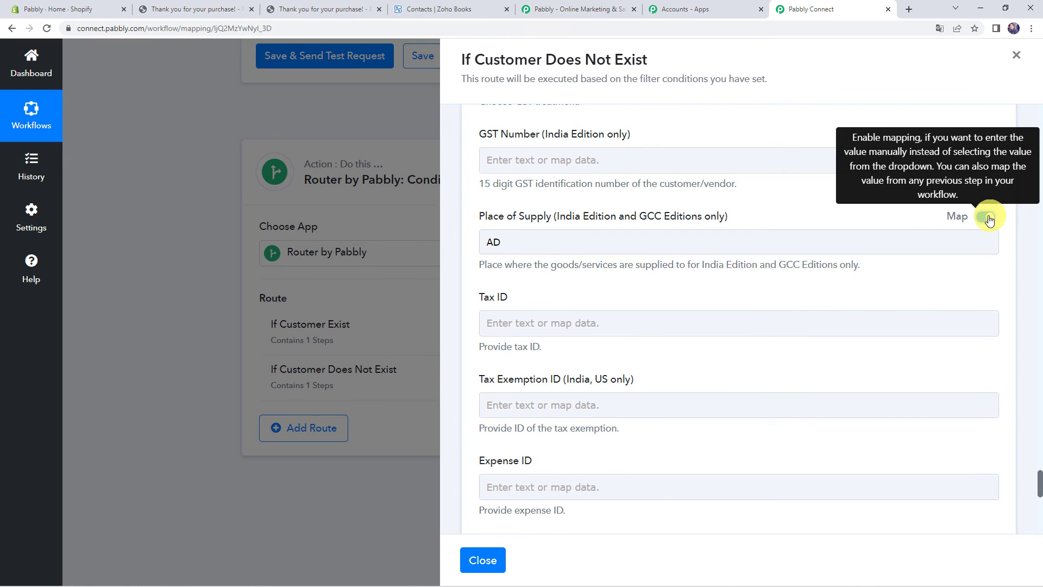
left_click(622, 248)
key("BackSpace")
key("BackSpace")
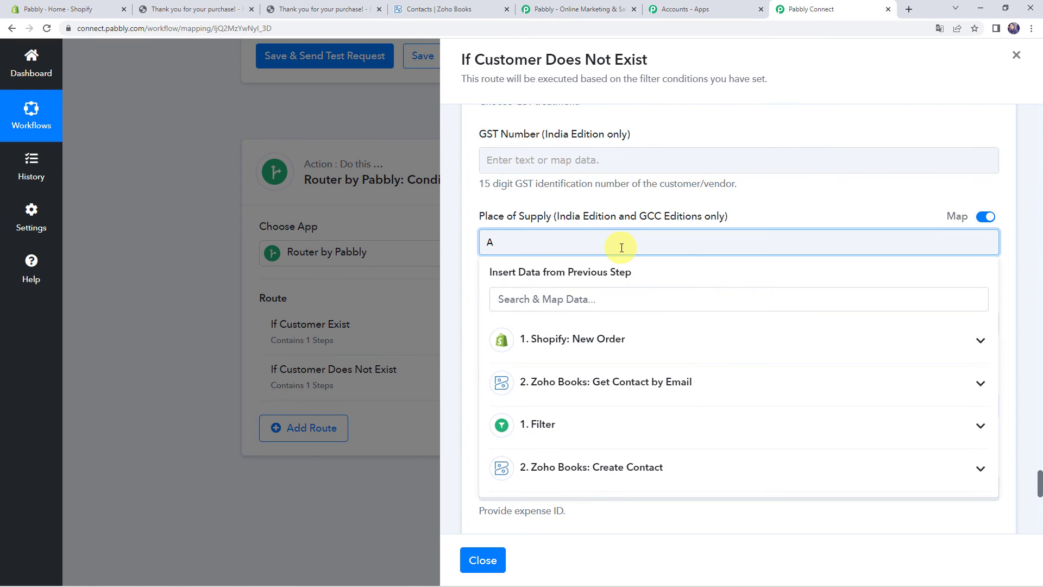
left_click(605, 198)
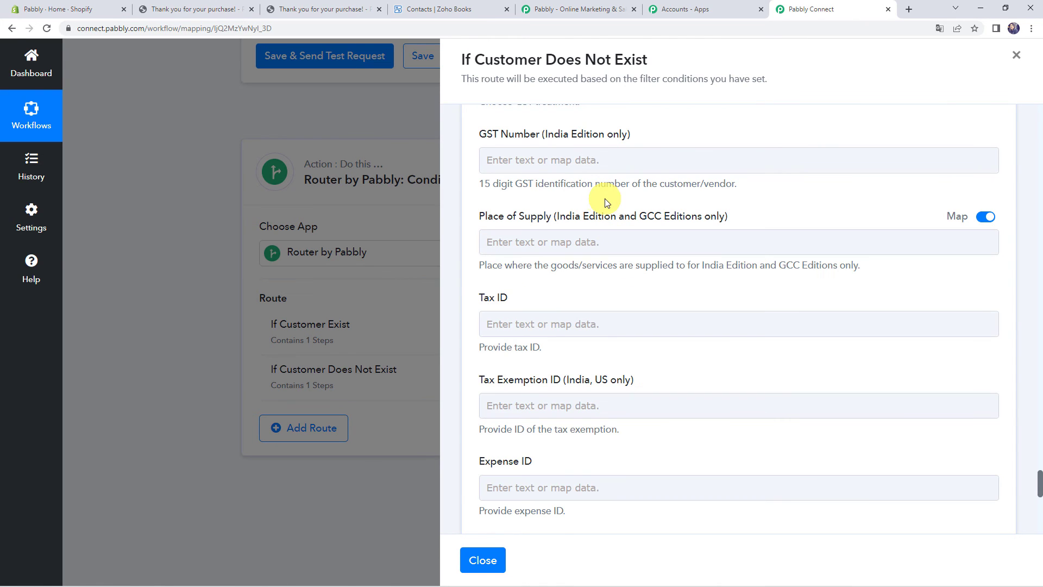
scroll(473, 270, "down", 5)
scroll(474, 270, "down", 3)
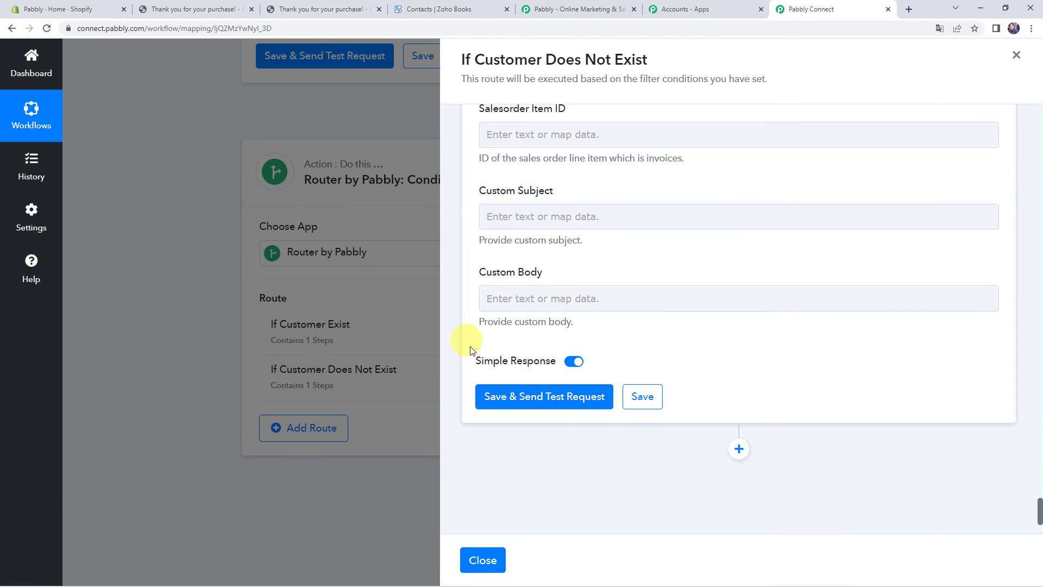
Save and test the invoice step, confirming invoice INV-000031 was created
left_click(505, 404)
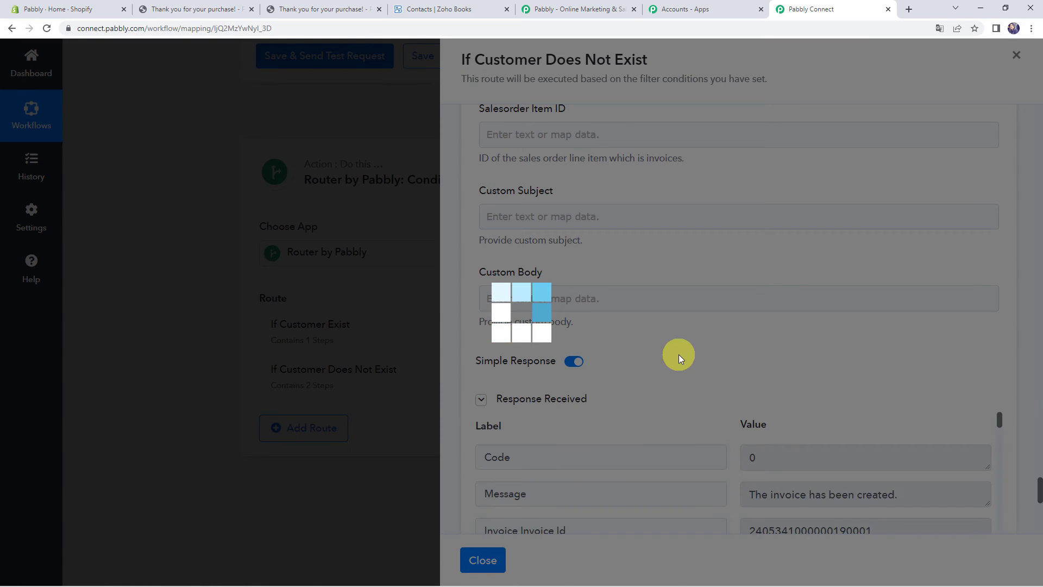
scroll(679, 354, "down", 3)
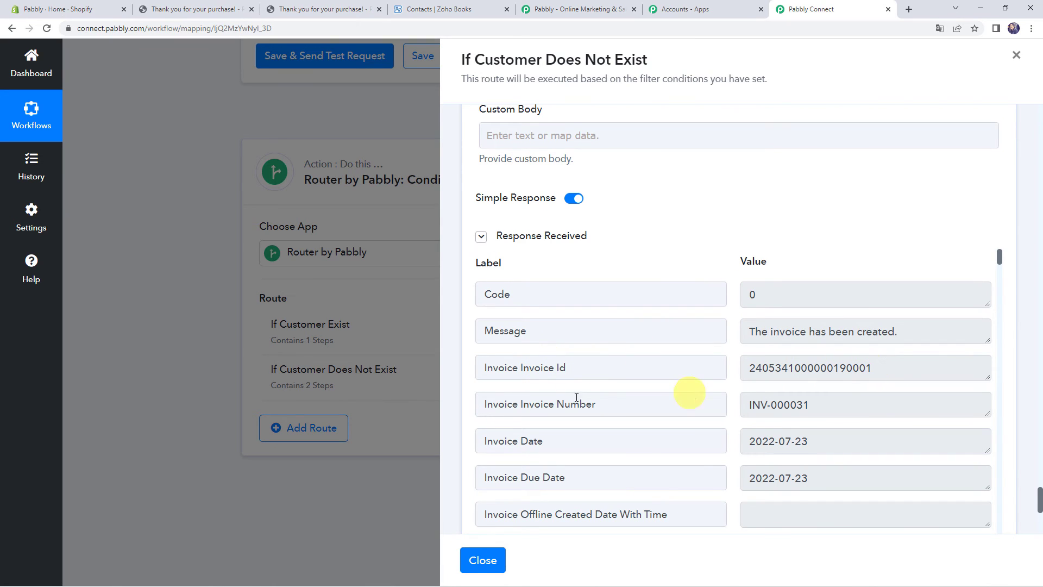
left_click_drag(829, 402, 716, 402)
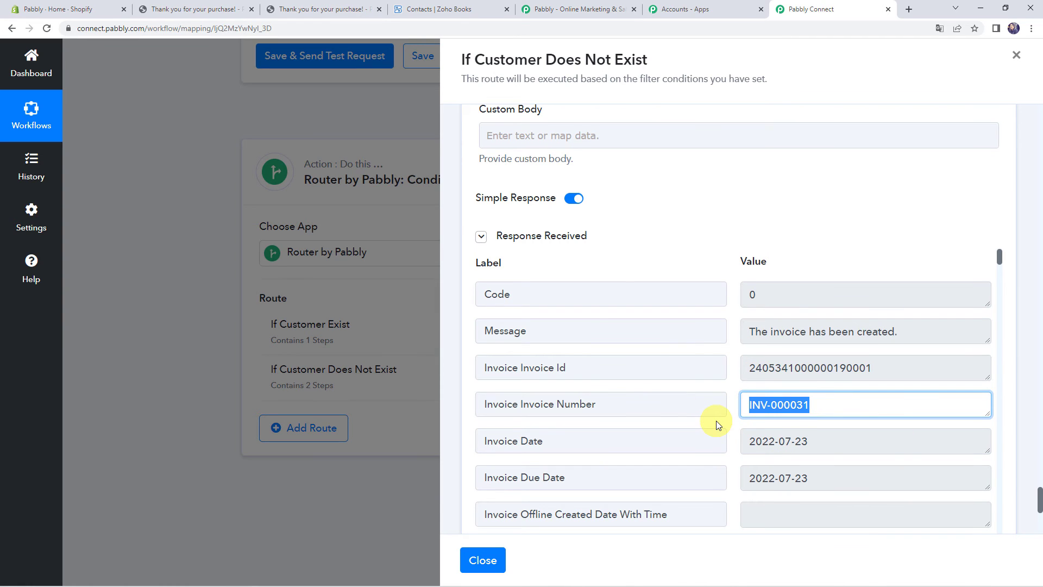
left_click(440, 9)
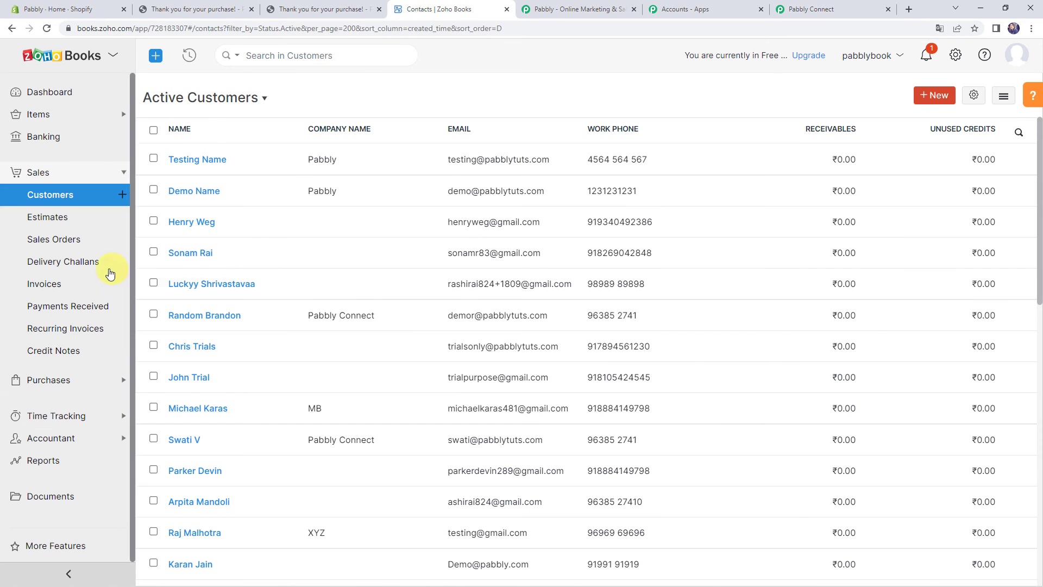
Open invoice INV-000031 in Zoho Books and check its ₹230.00 Peafowl Eclipse Coffee Mug line
left_click(77, 280)
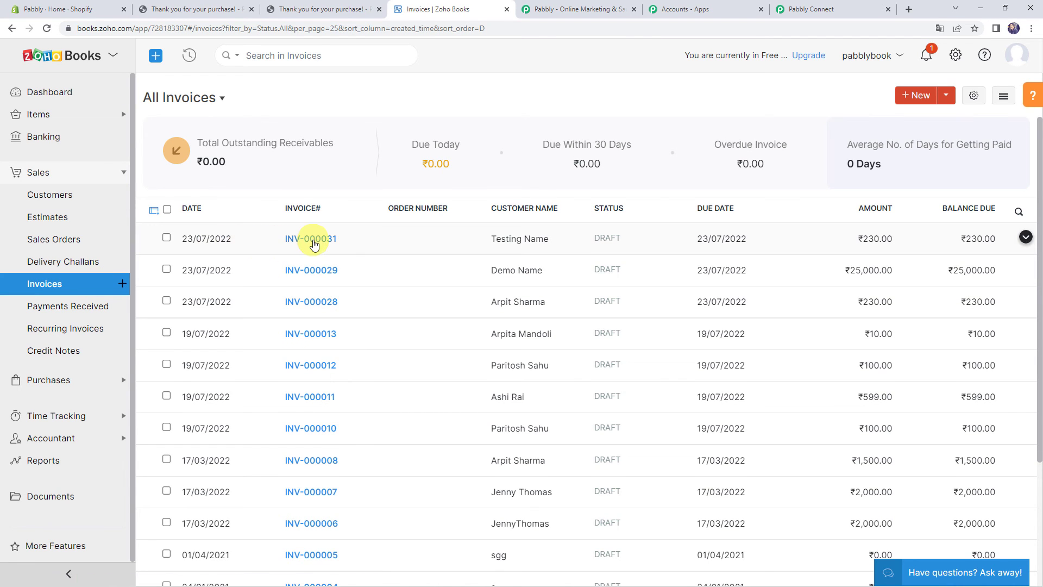
left_click(311, 241)
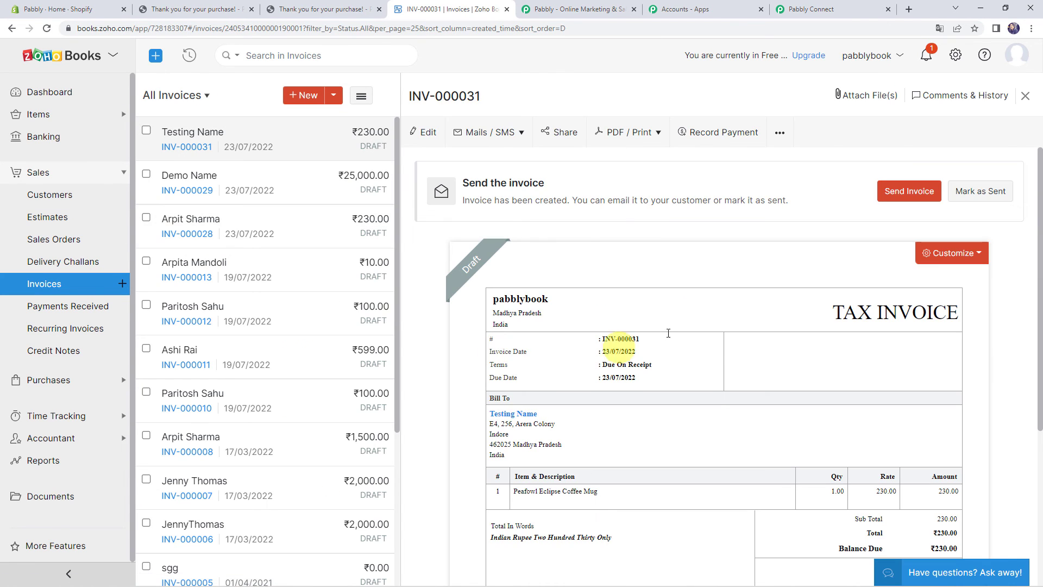
scroll(546, 300, "down", 2)
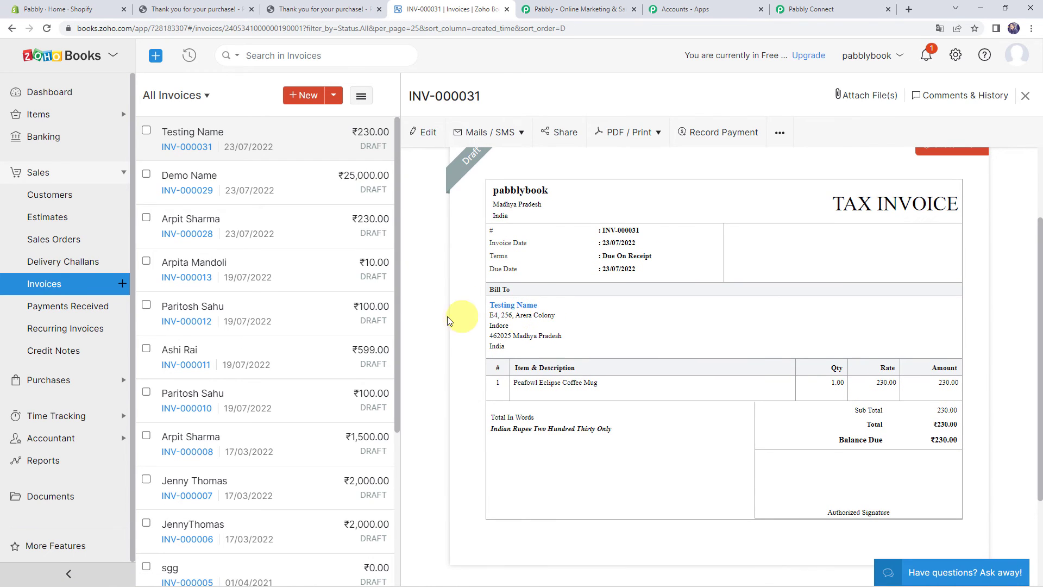
scroll(443, 319, "down", 1)
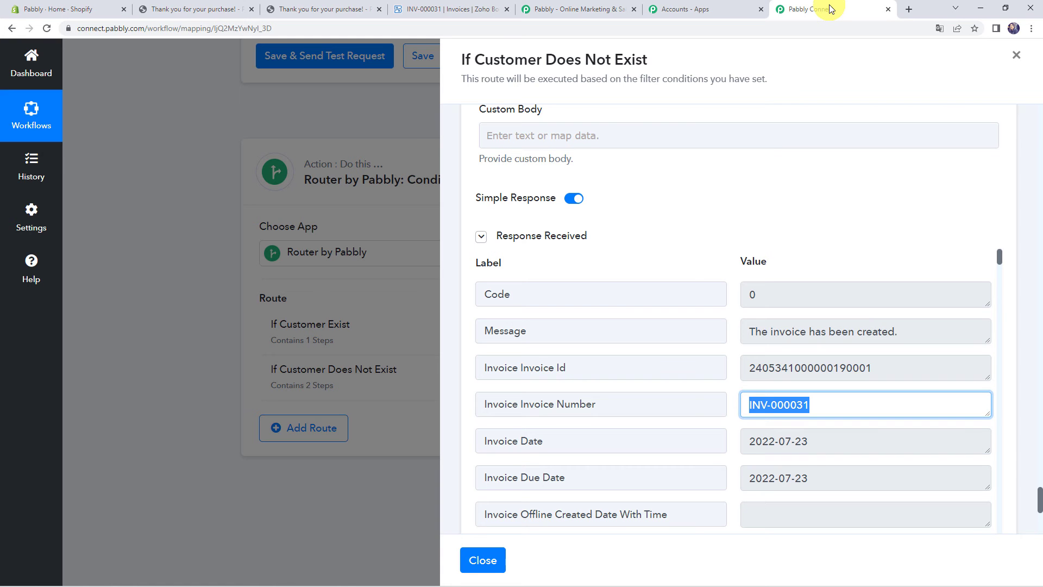
Save the two-step If Customer Does Not Exist route in Pabbly Connect and close its panel
left_click(829, 9)
scroll(466, 443, "down", 8)
left_click(640, 390)
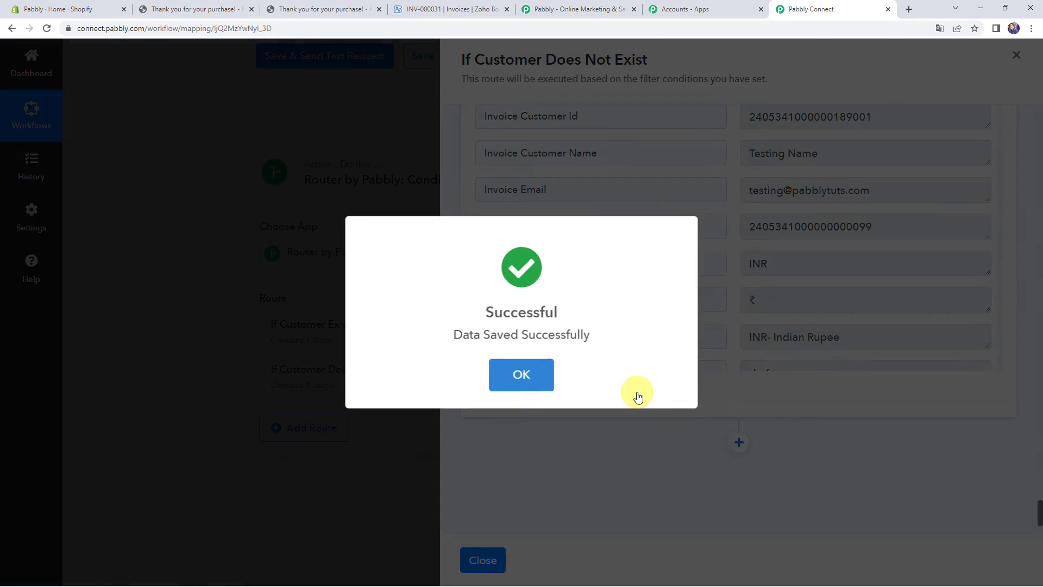
left_click(535, 363)
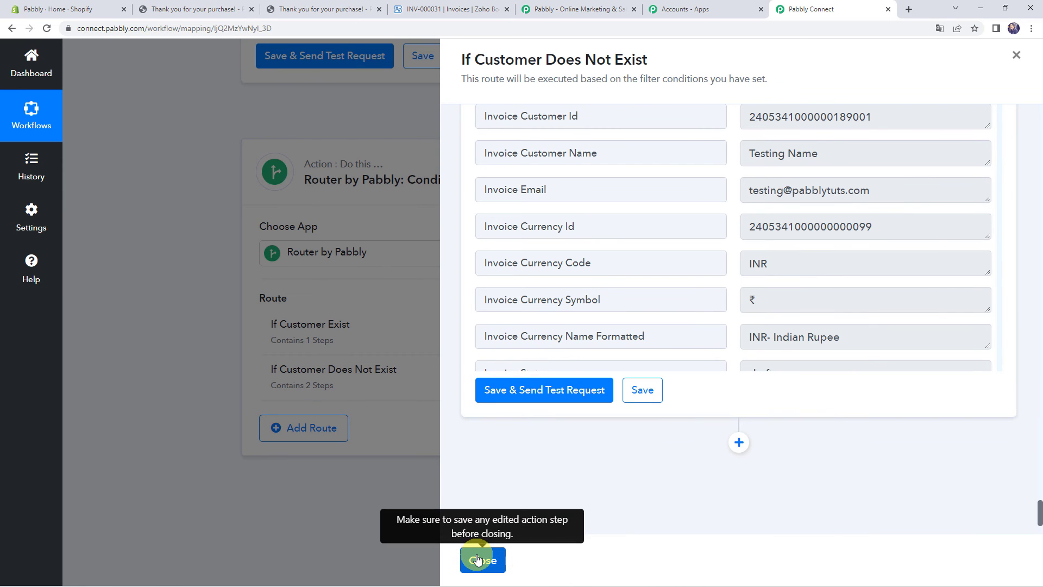
left_click(480, 559)
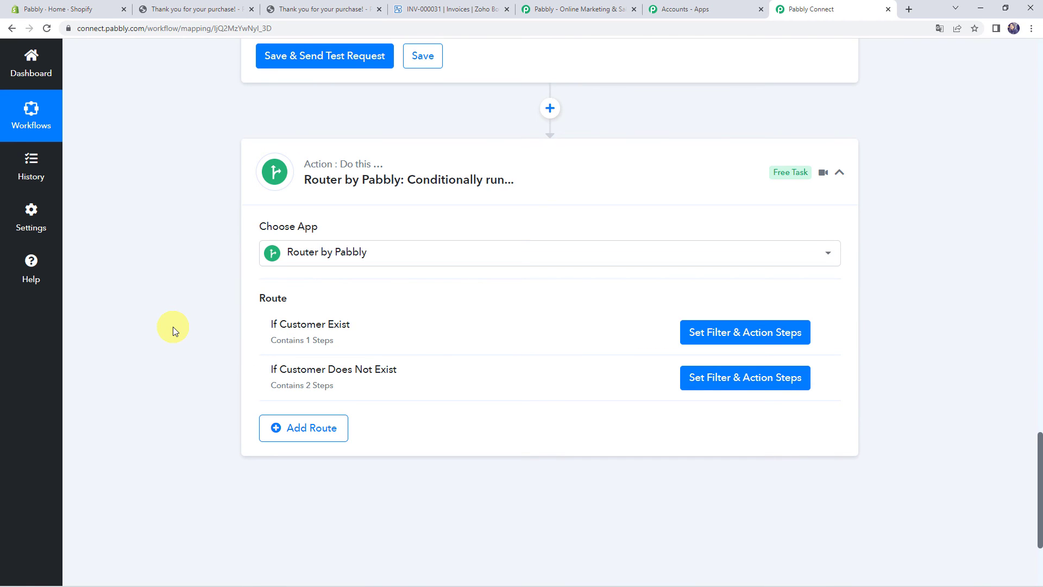
From the live storefront catalog, buy one Short Sleeve T-shirt now to reach checkout
left_click(57, 9)
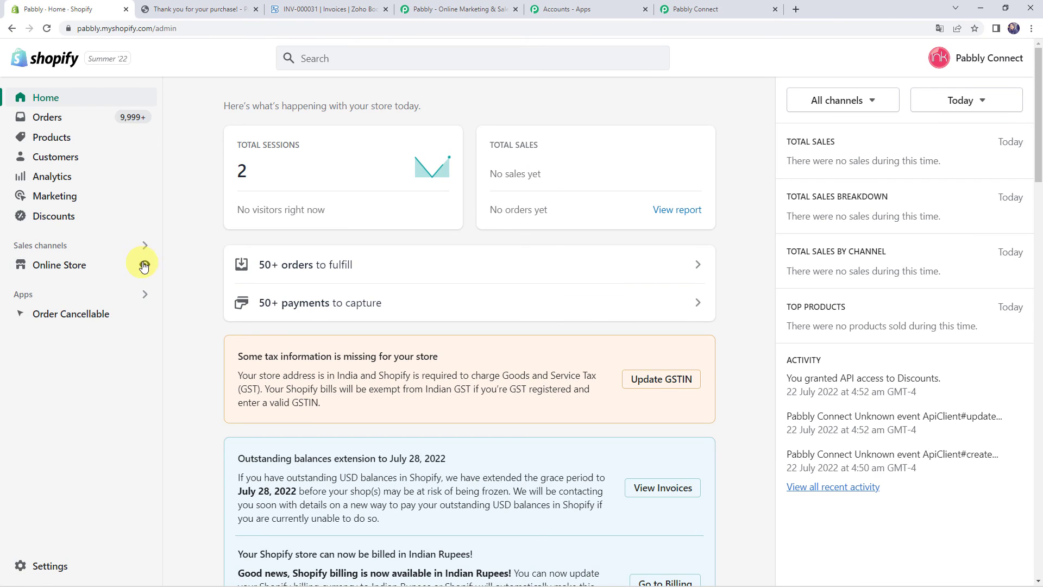
left_click(144, 265)
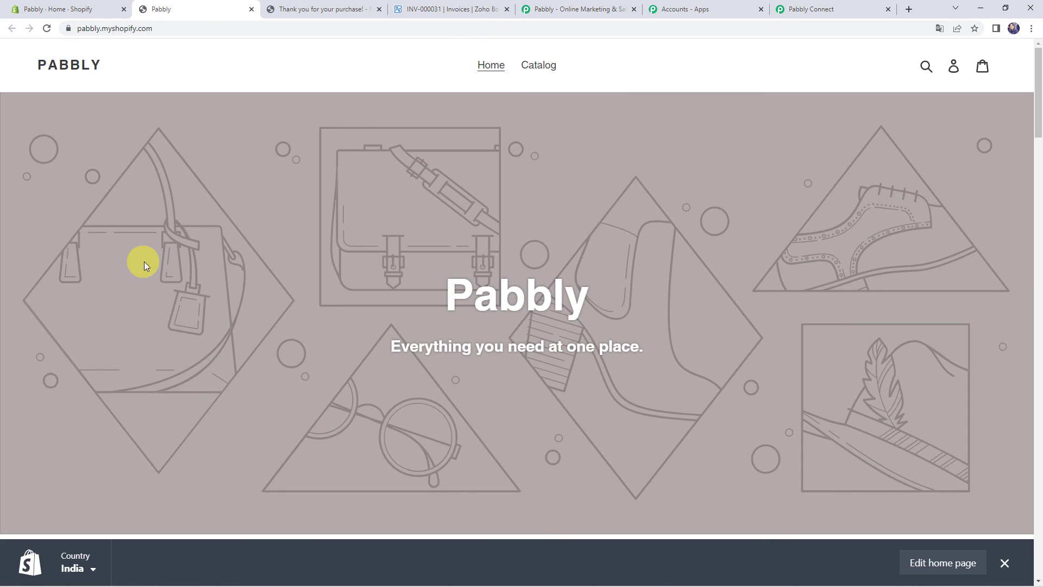
left_click(539, 65)
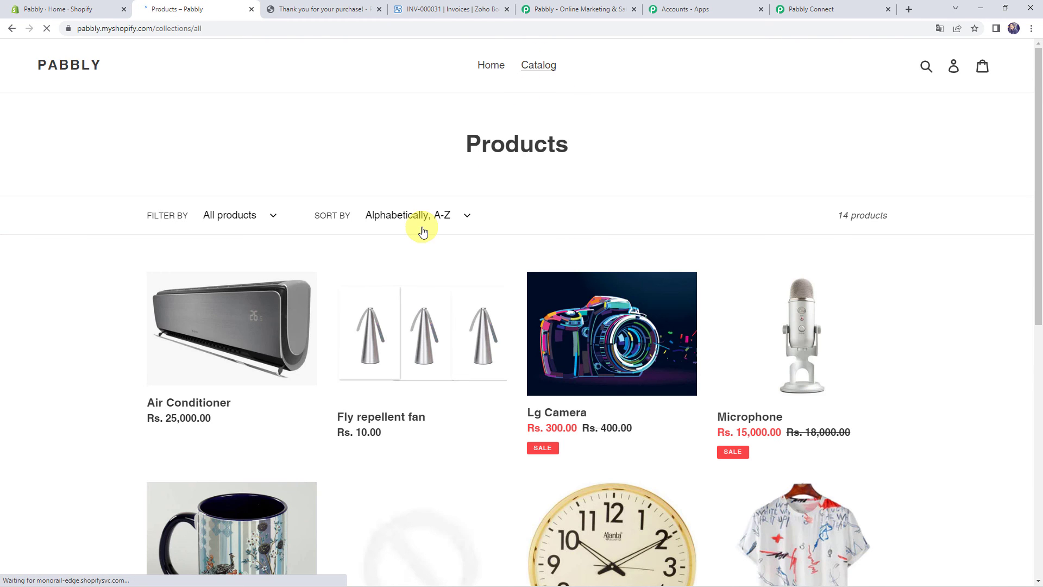
scroll(41, 252, "down", 5)
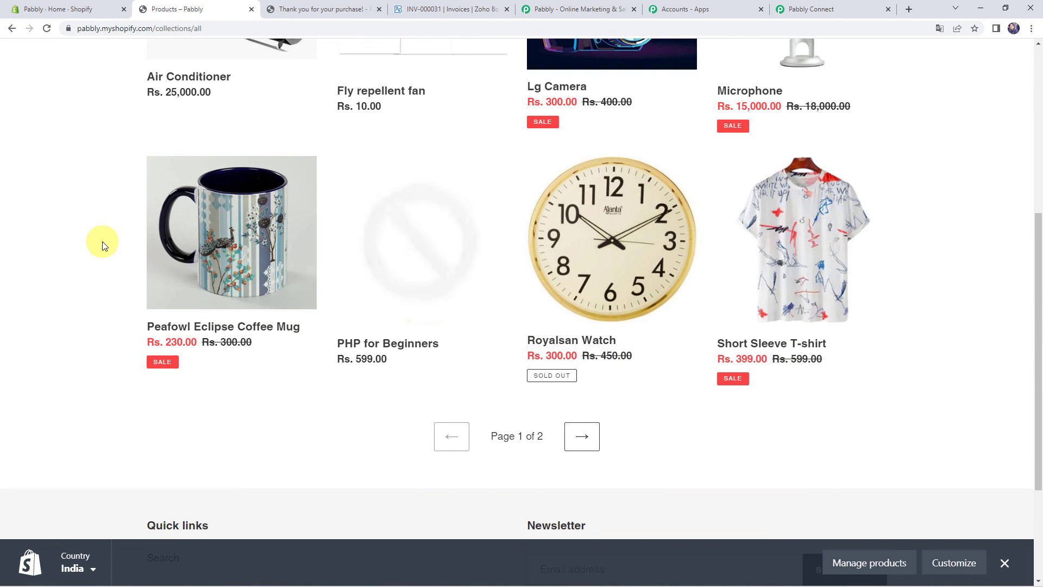
left_click(771, 273)
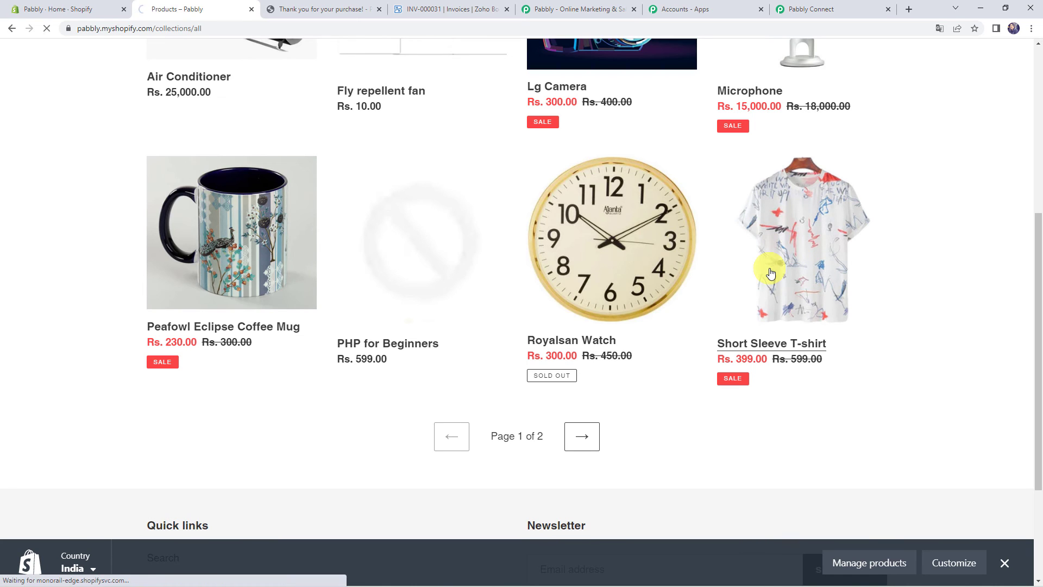
left_click(669, 264)
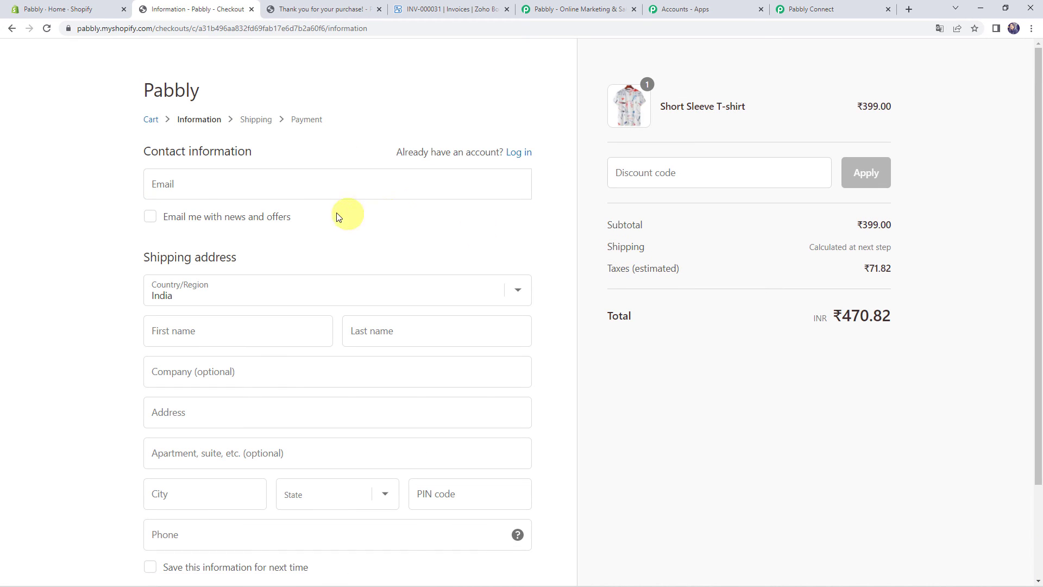
Fill in the buyer's e-mail, first name, last name and company at checkout
left_click(284, 181)
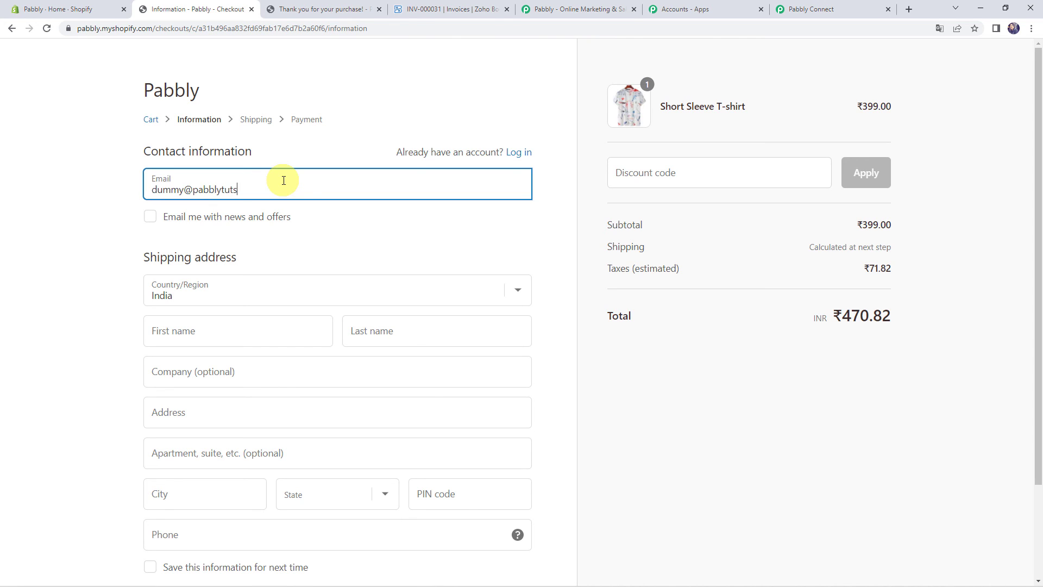
key("Tab")
key("Tab")
key("Tab")
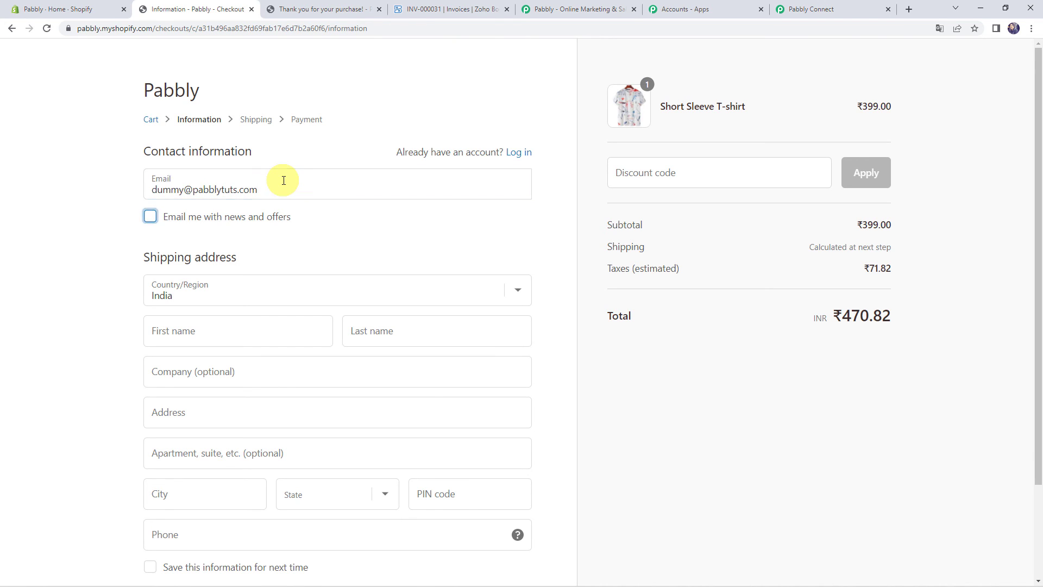
type("Dummy")
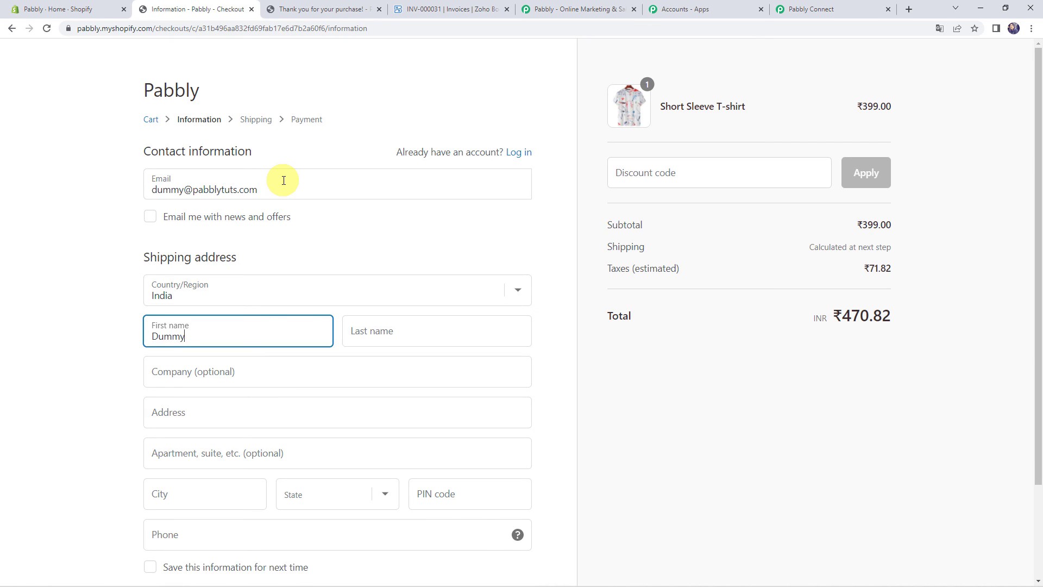
key("Tab")
type("Nam")
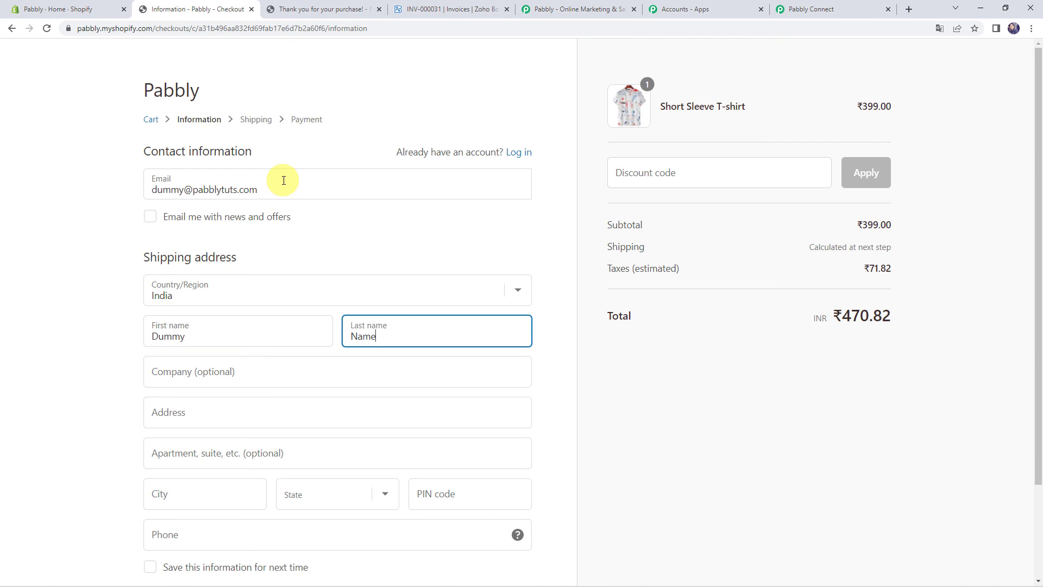
key("Tab")
type("Pab")
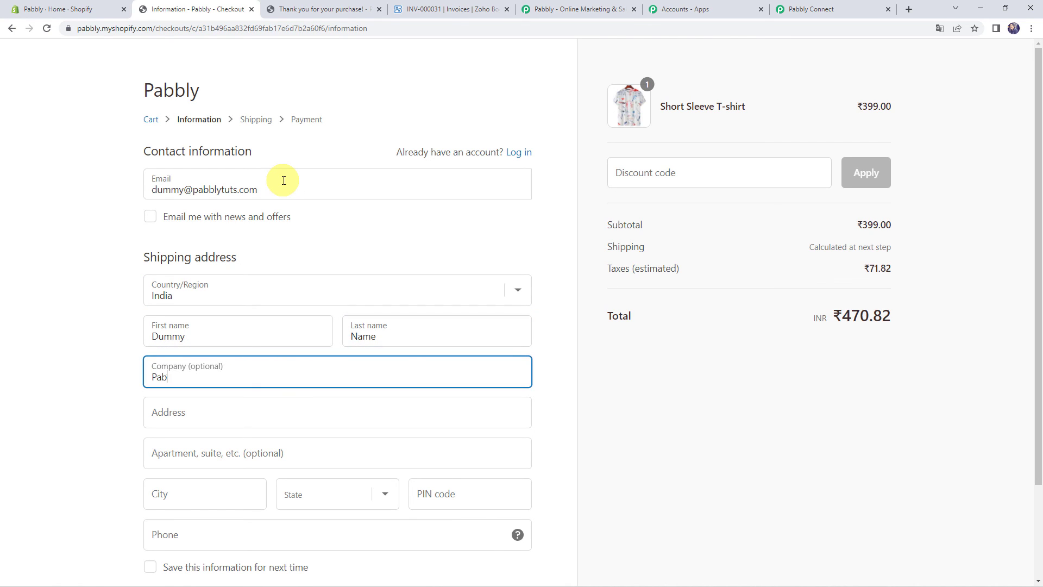
Enter the shipping street address, city, state, PIN code and phone number
key("Tab")
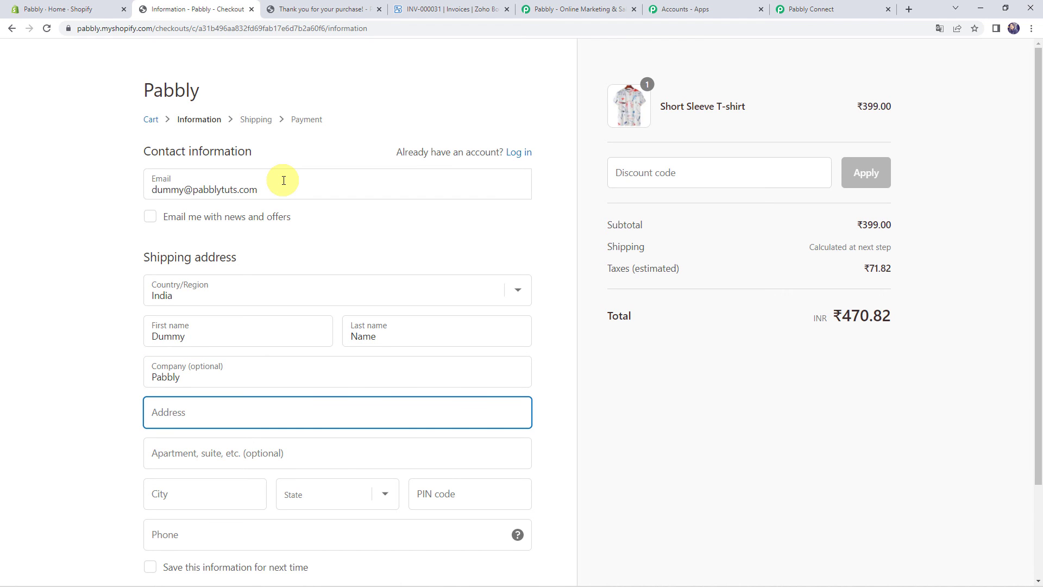
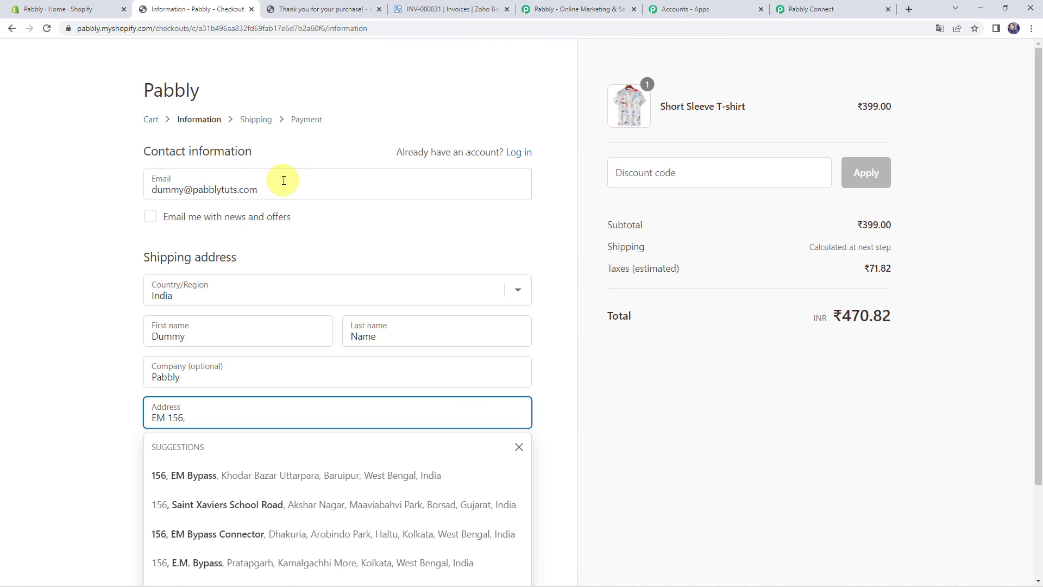
key("Tab")
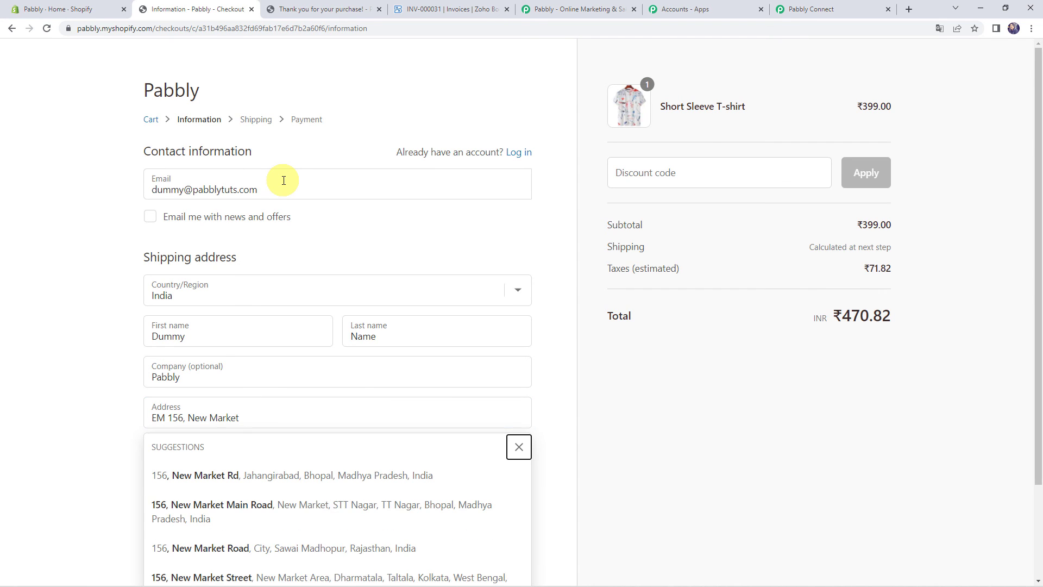
left_click(55, 434)
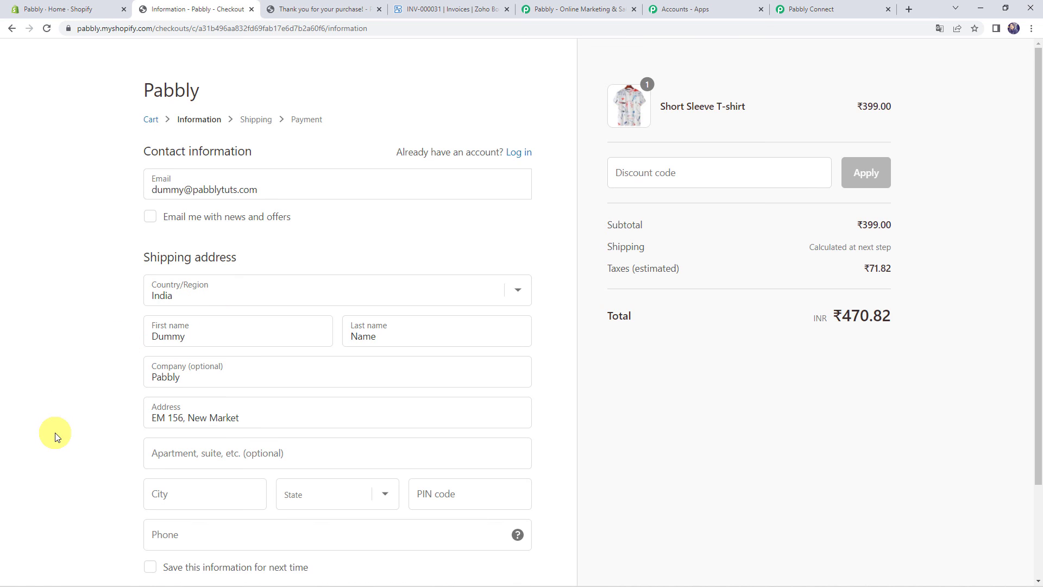
scroll(86, 435, "down", 2)
type("B")
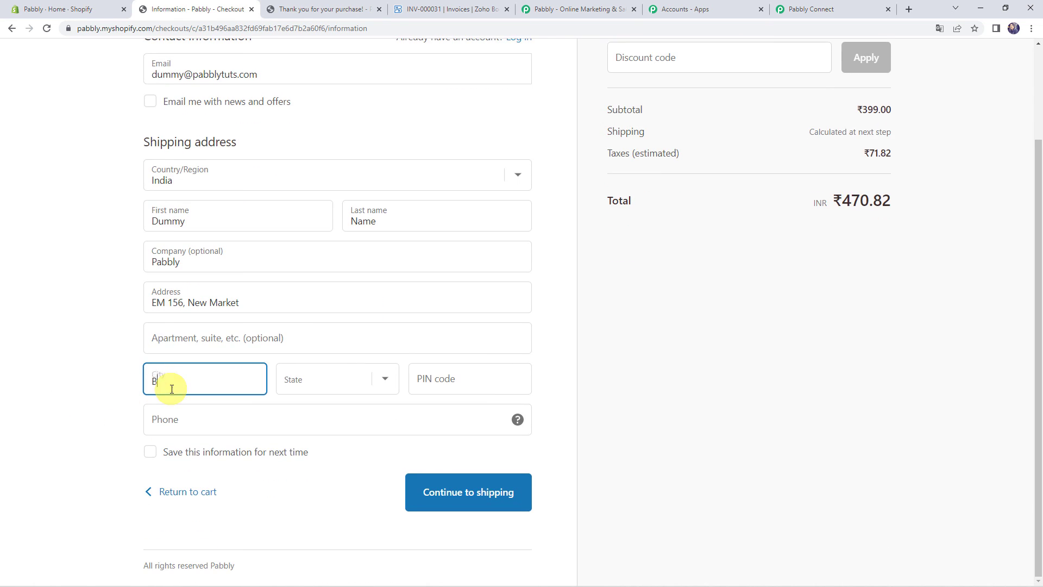
type("hopal")
key("Tab")
key("m")
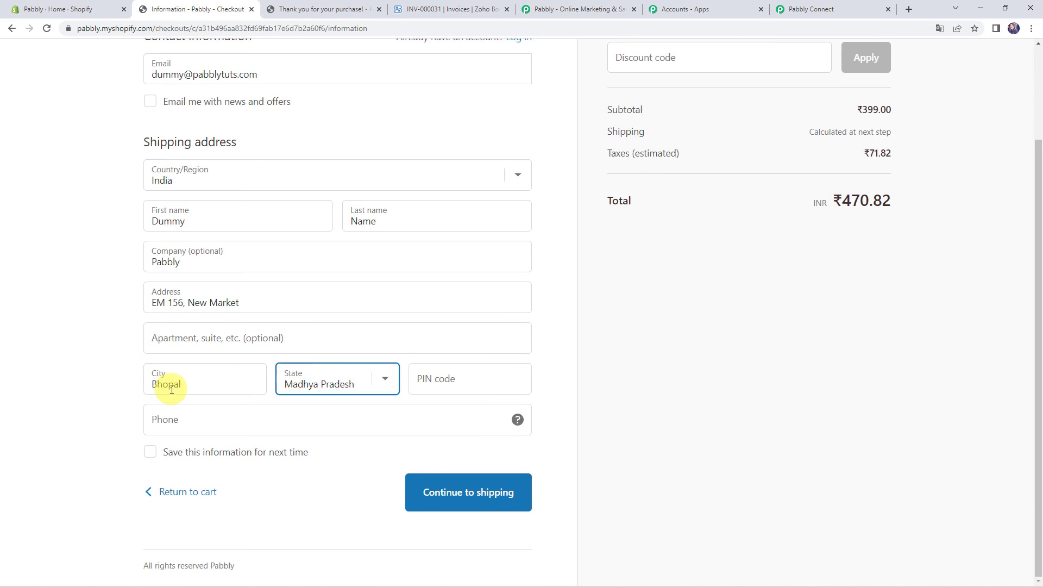
key("Tab")
type("462")
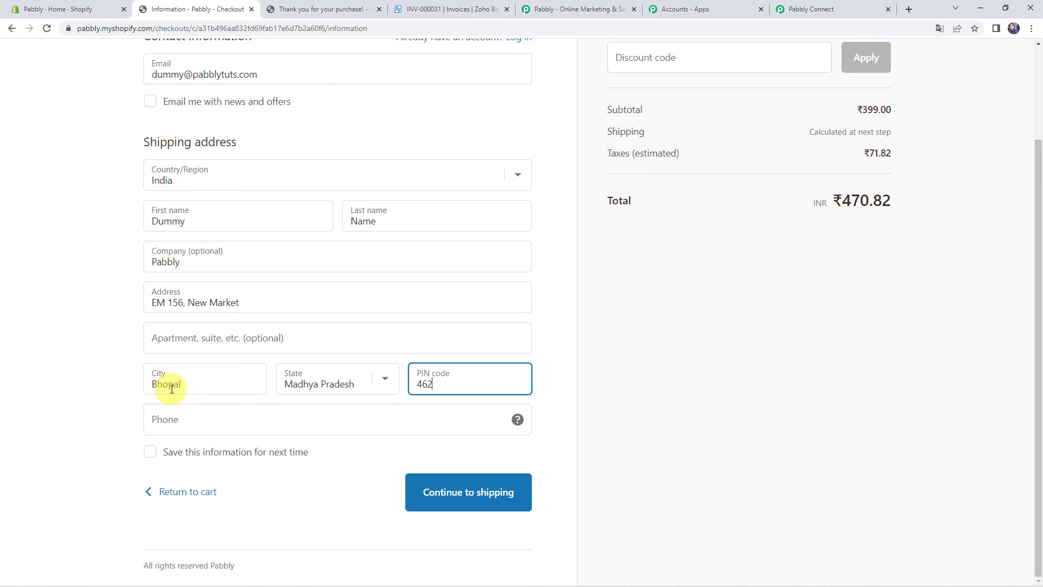
key("Tab")
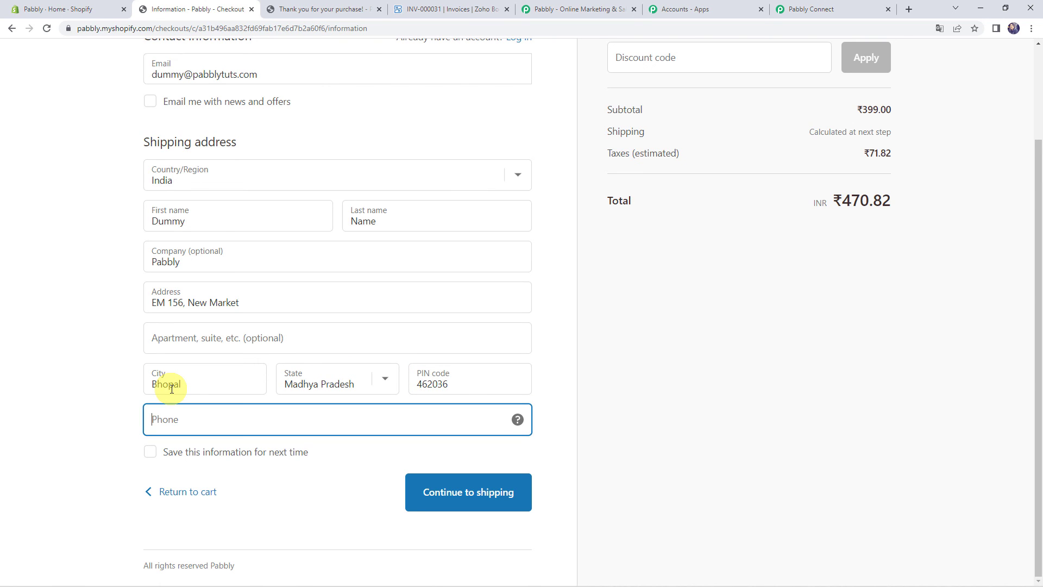
type("78978 97897")
Advance to payment and enter Bogus Gateway card details: card 1, expiry 0565, code 56
left_click(445, 496)
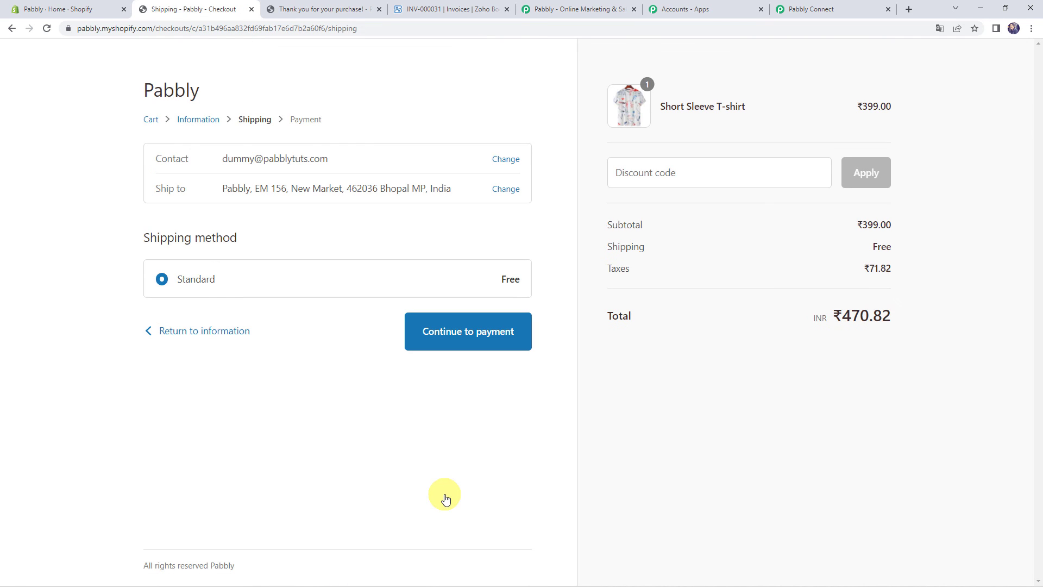
left_click(426, 346)
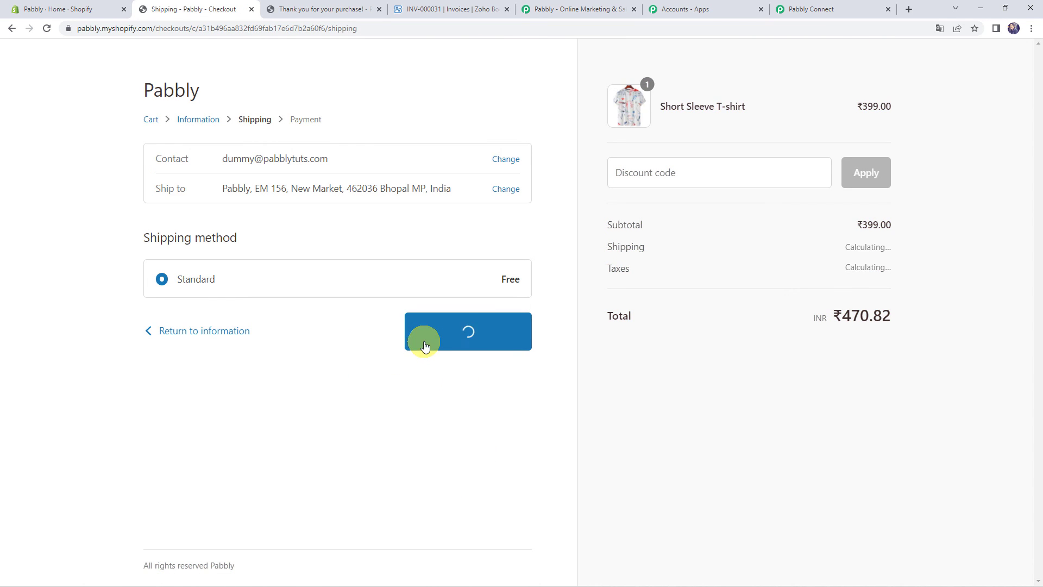
left_click(202, 365)
type("1")
key("Tab")
type("Bogus Gateway")
key("Tab")
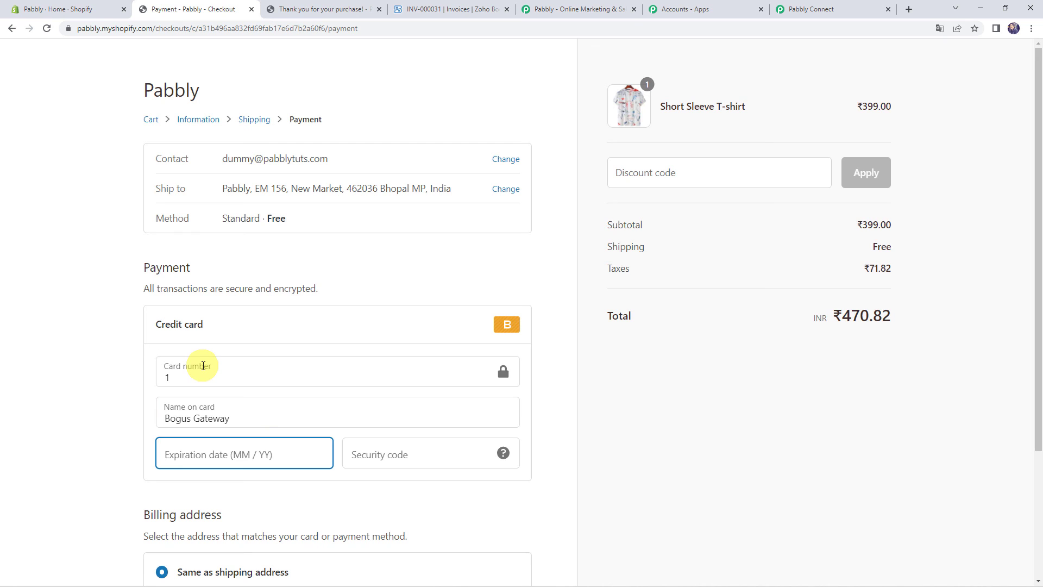
type("0565")
key("Tab")
type("56")
Pay for the ₹470.82 Short Sleeve T-shirt test order to confirm it
scroll(203, 366, "down", 3)
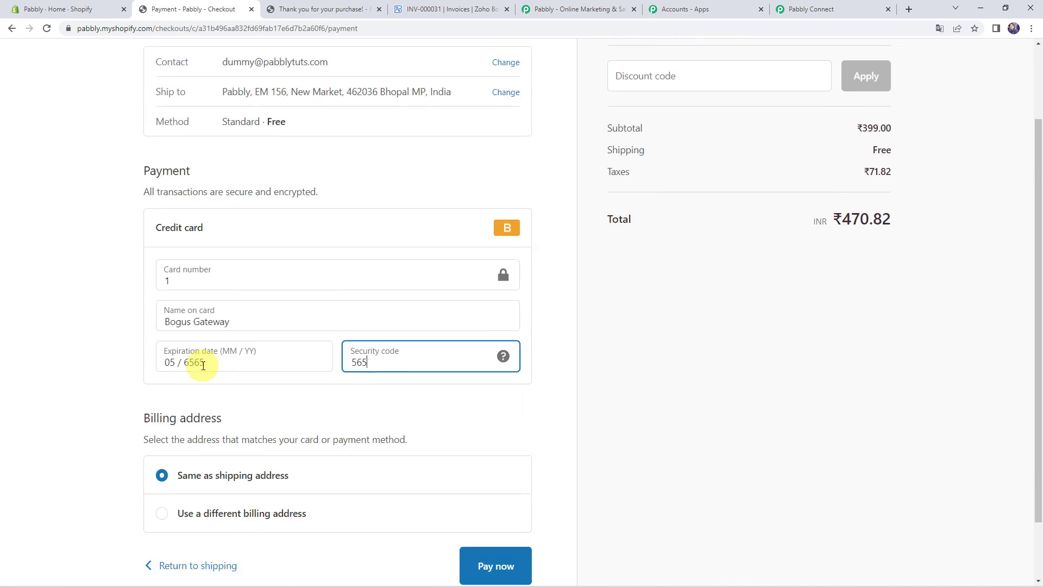
left_click(493, 492)
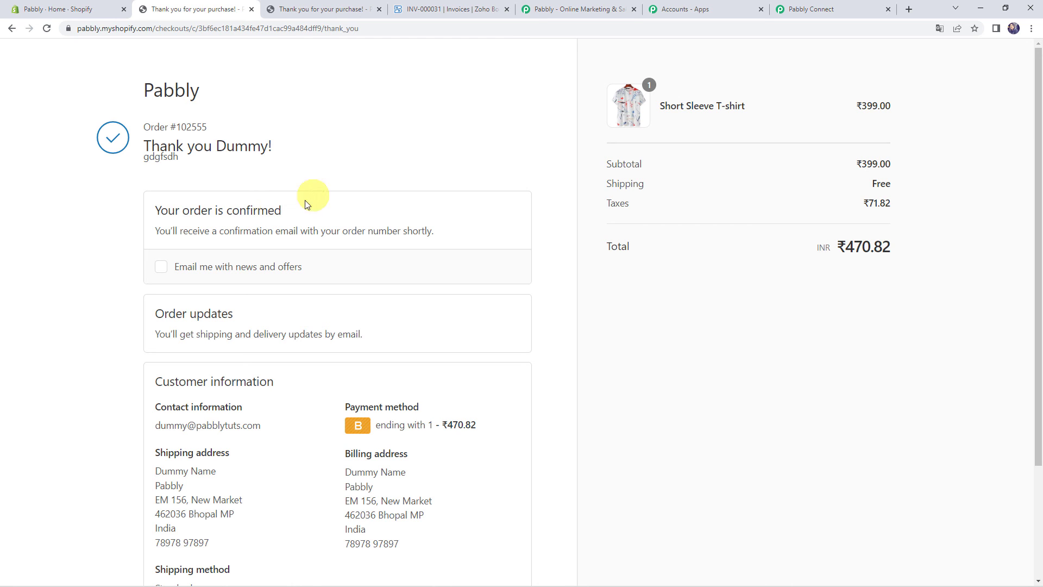
left_click(461, 8)
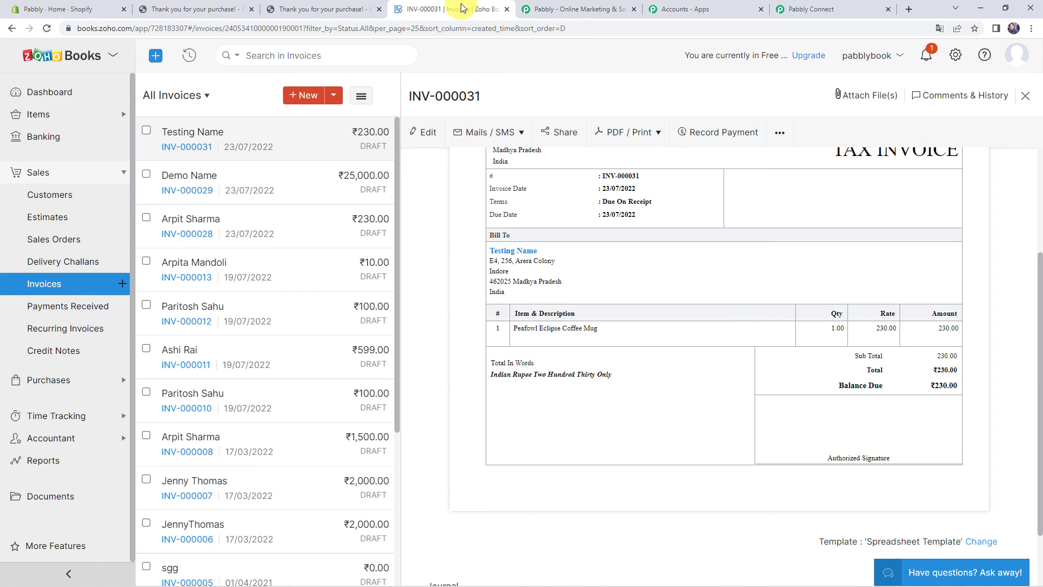
Check the new customer, then review draft invoice INV-000032 for one T-shirt at ₹399.00
left_click(38, 202)
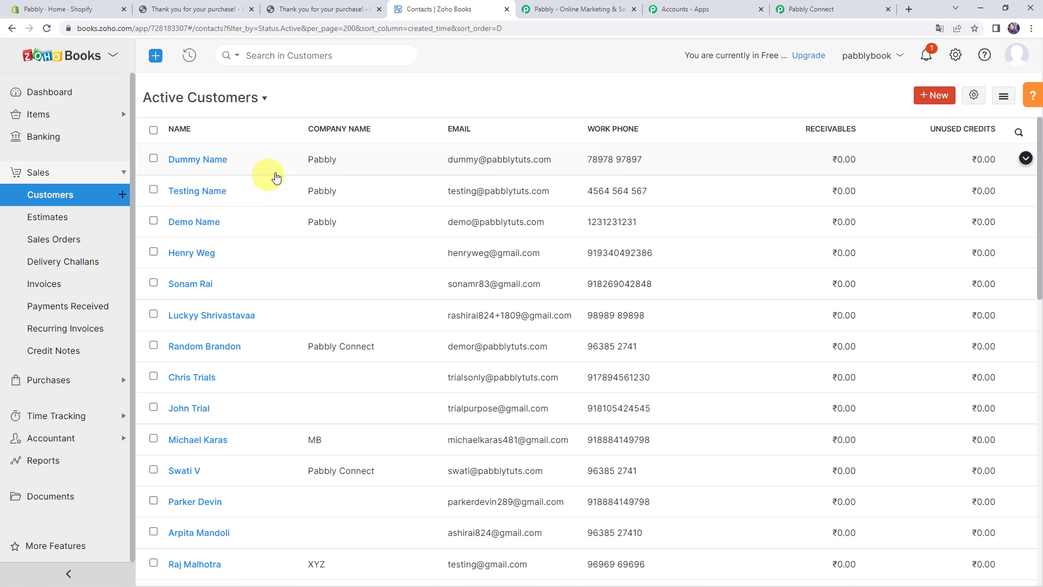
left_click(73, 284)
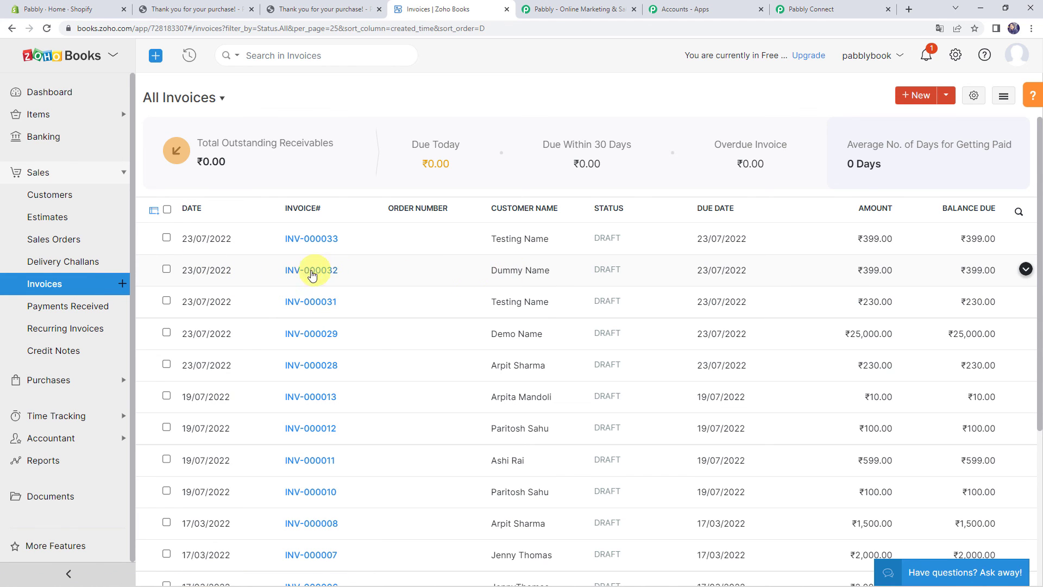
left_click(306, 274)
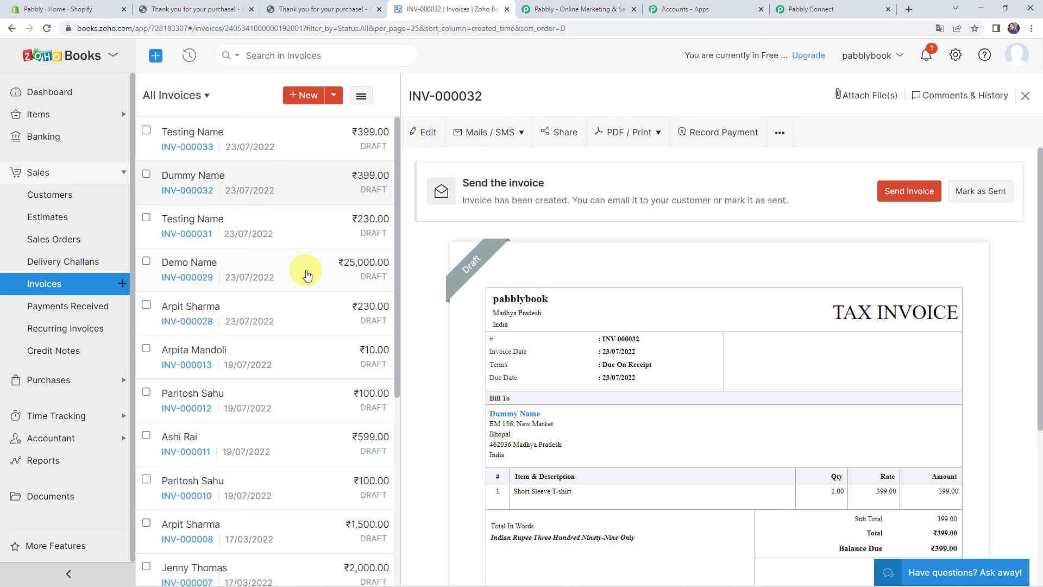
scroll(603, 259, "down", 3)
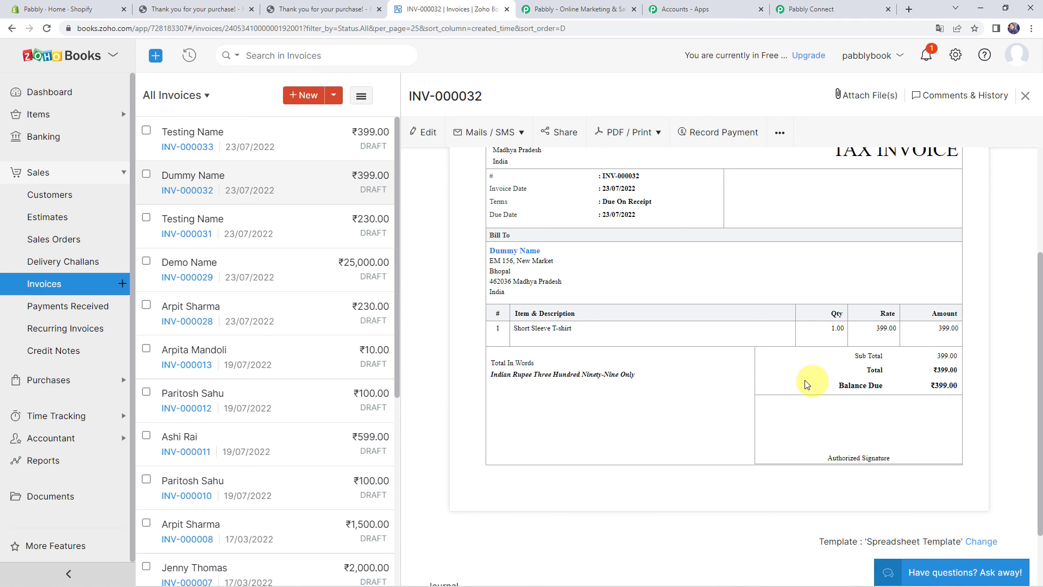
left_click(827, 13)
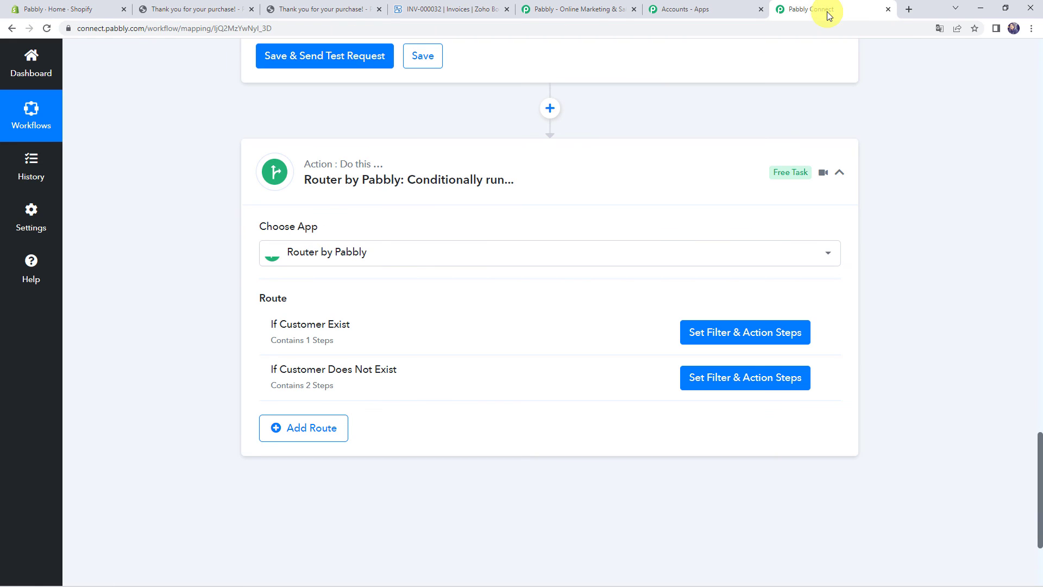
Collapse the Router, Get Contact by Email and Shopify New Order step cards
left_click(435, 163)
scroll(234, 208, "up", 14)
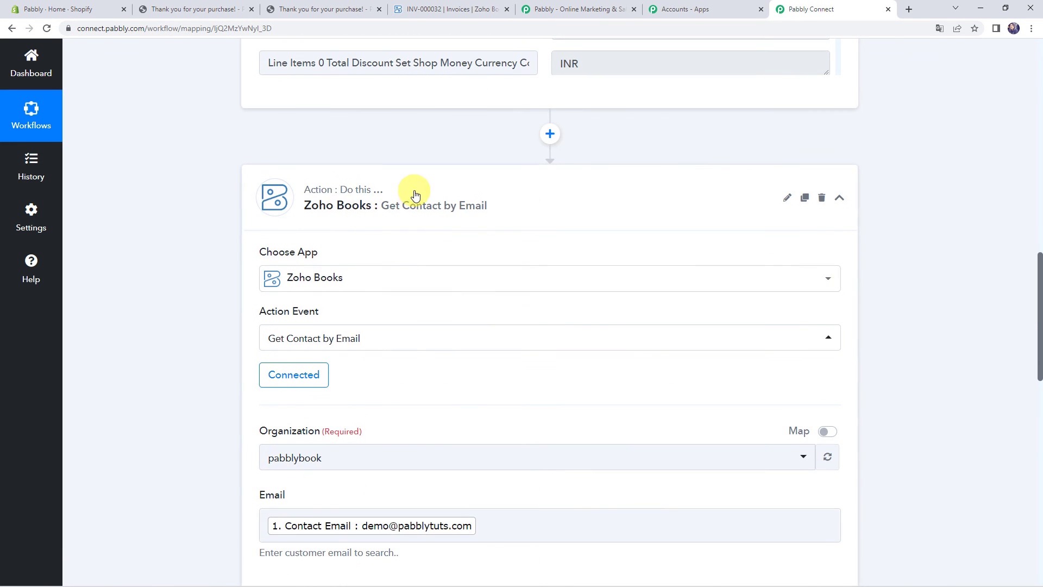
left_click(414, 195)
scroll(414, 194, "up", 15)
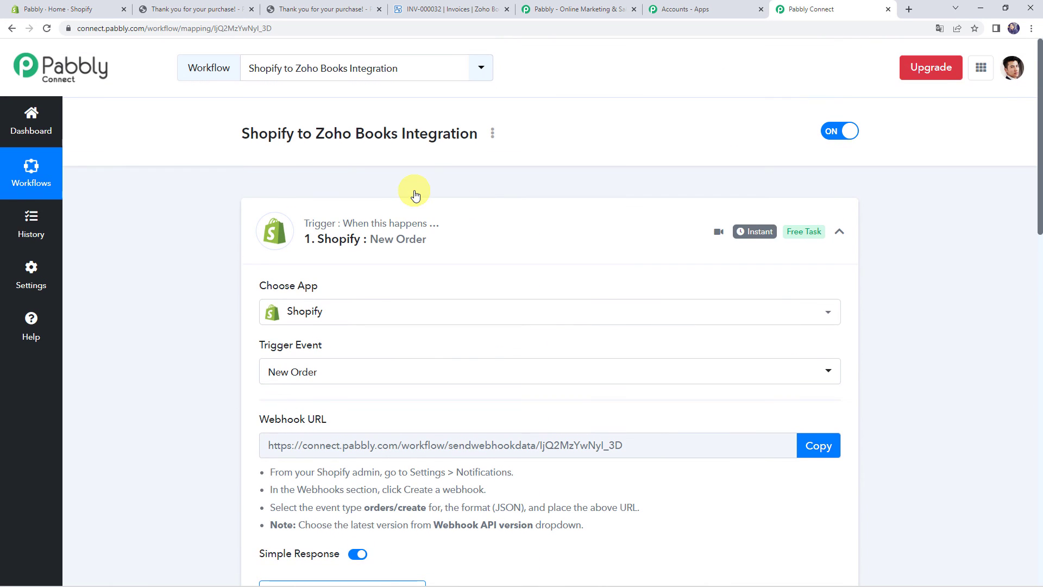
left_click(470, 222)
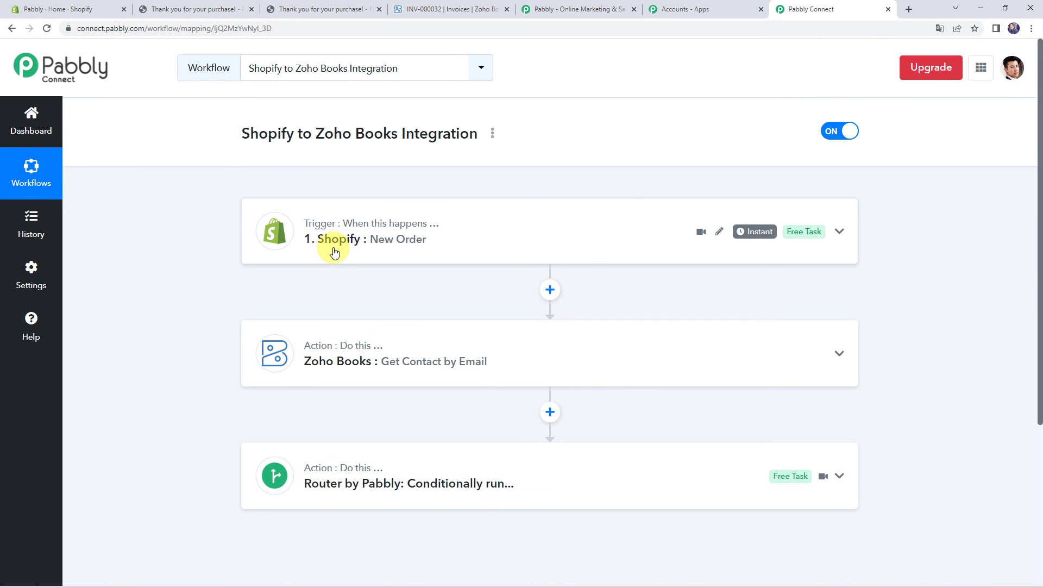